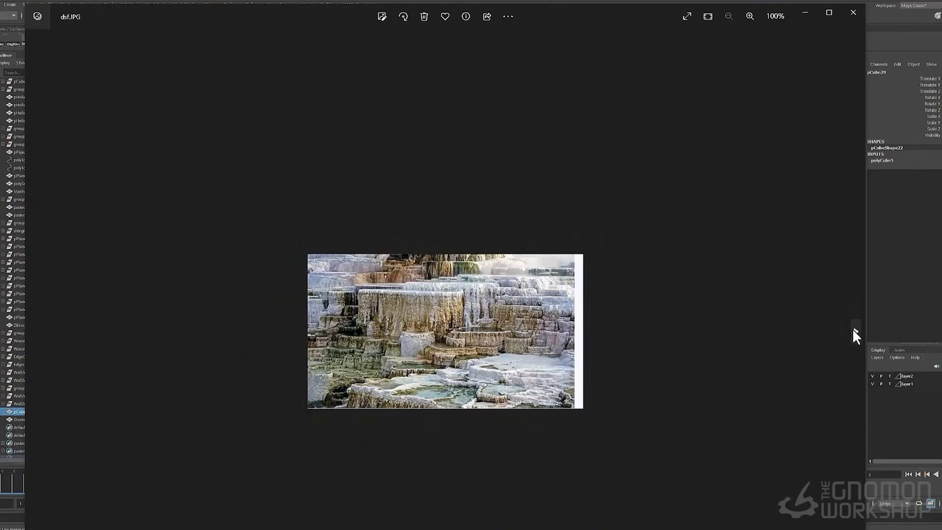
- Look through the hot-springs reference photos up to the Yellowstone National Park 004 image
{"action": "left_click", "coordinate": [854, 330]}
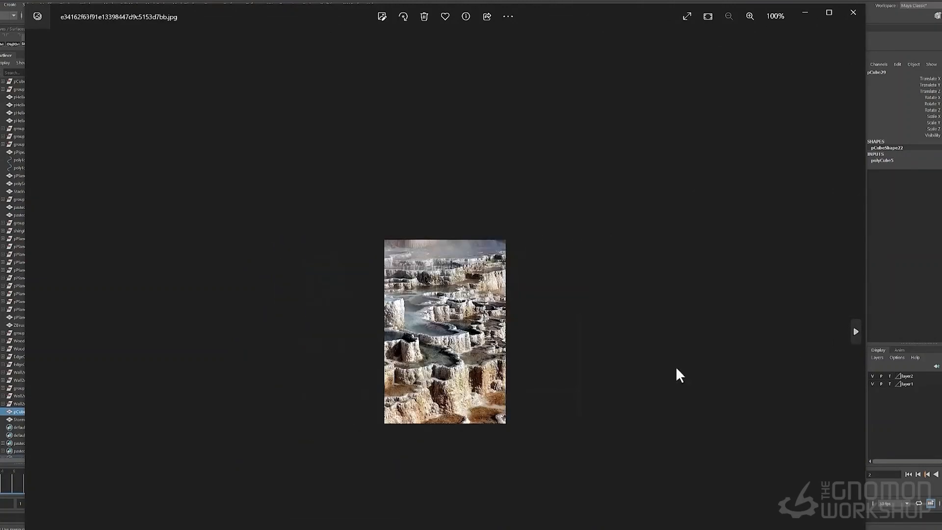
{"action": "left_click", "coordinate": [854, 332]}
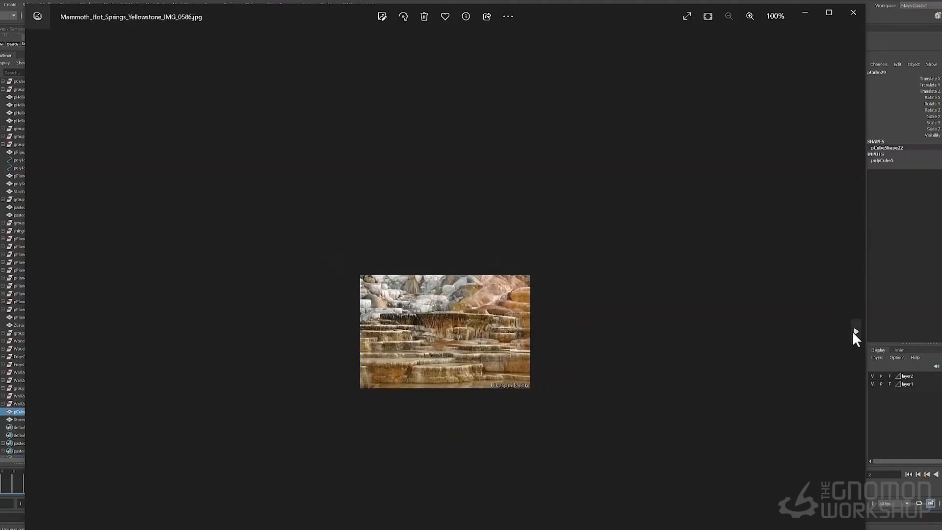
{"action": "left_click", "coordinate": [854, 332]}
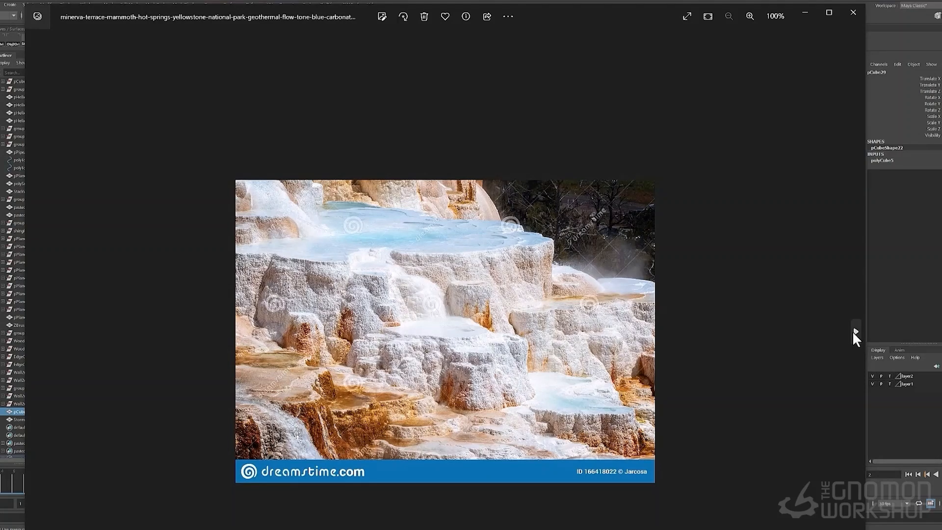
{"action": "left_click", "coordinate": [854, 332]}
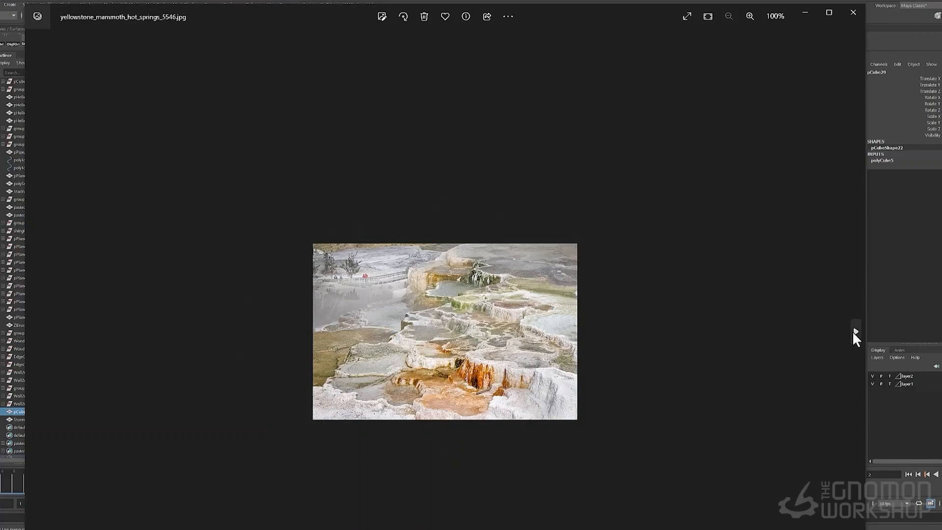
{"action": "left_click", "coordinate": [854, 332]}
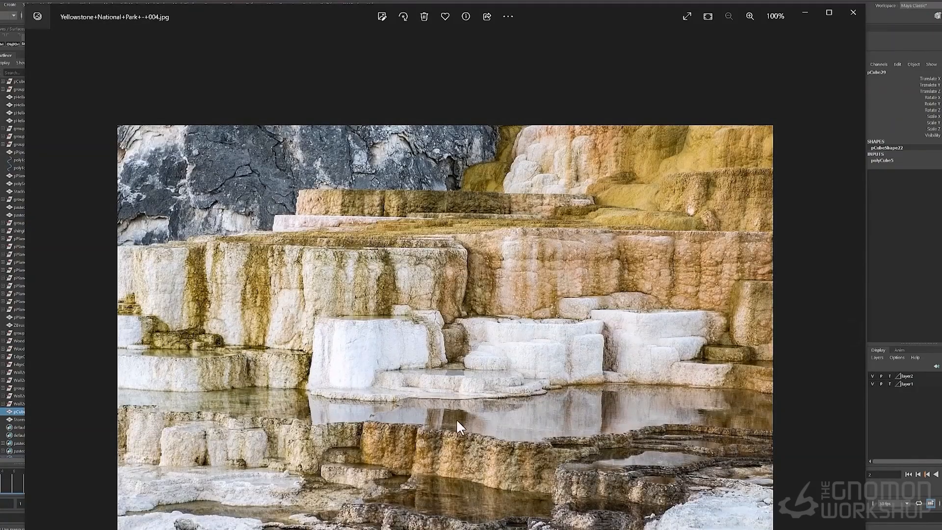
- Examine the layered terraces, streaked walls and pool edges in the Yellowstone National Park 004 photo up close
{"action": "scroll", "coordinate": [456, 422], "scroll_direction": "up", "scroll_amount": 2}
{"action": "scroll", "coordinate": [457, 425], "scroll_direction": "up", "scroll_amount": 4}
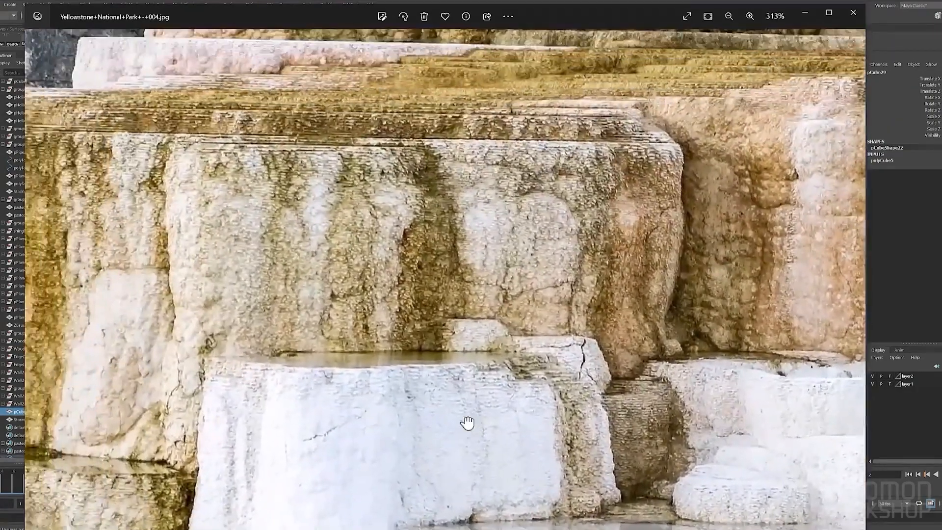
{"action": "left_click_drag", "start_coordinate": [317, 262], "coordinate": [458, 241]}
{"action": "scroll", "coordinate": [405, 263], "scroll_direction": "down", "scroll_amount": 4}
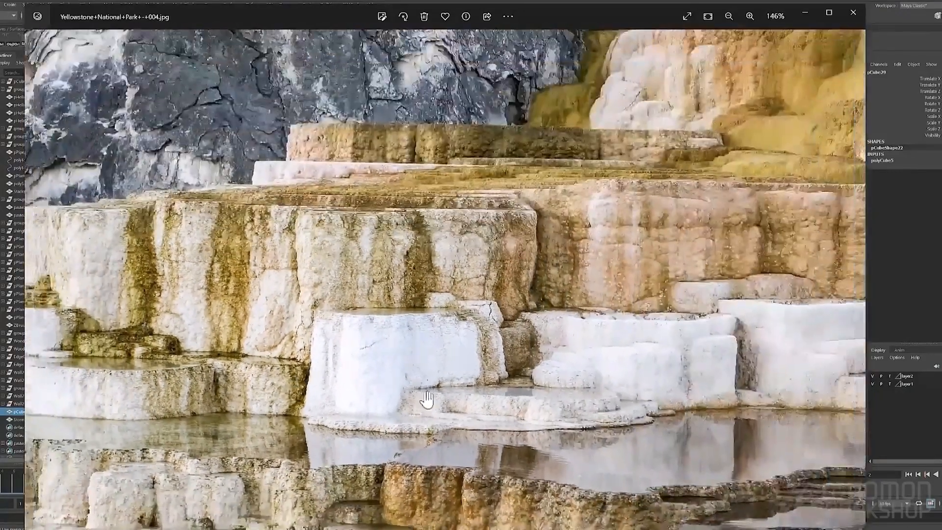
{"action": "scroll", "coordinate": [459, 417], "scroll_direction": "down", "scroll_amount": 2}
{"action": "scroll", "coordinate": [606, 499], "scroll_direction": "up", "scroll_amount": 2}
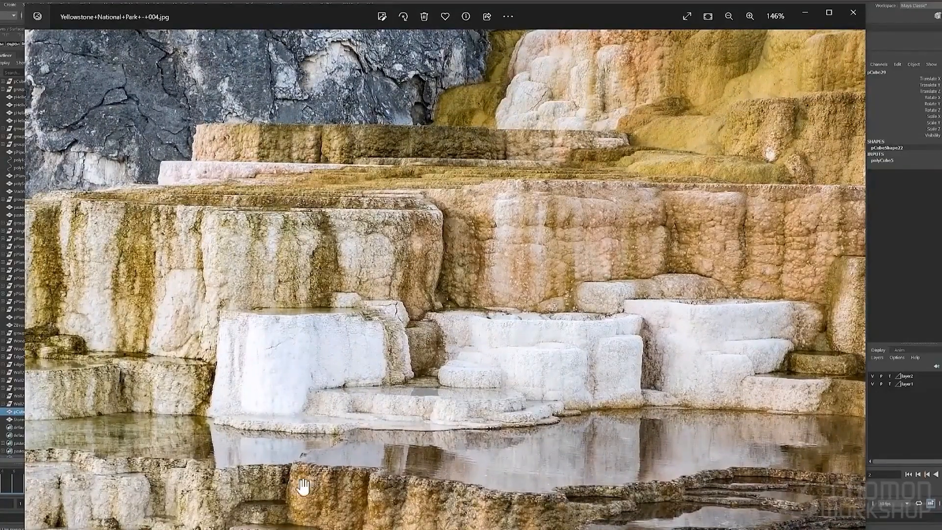
{"action": "left_click_drag", "start_coordinate": [311, 460], "coordinate": [402, 458]}
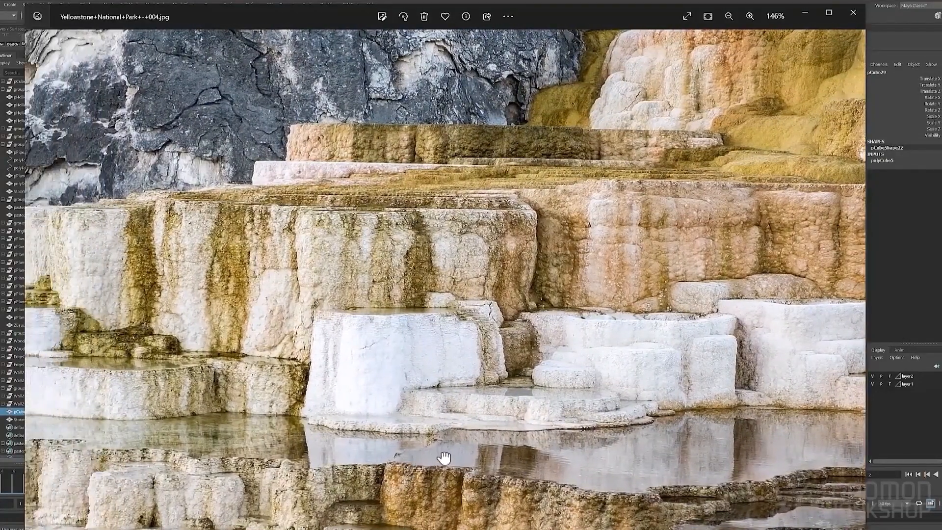
{"action": "left_click_drag", "start_coordinate": [609, 466], "coordinate": [488, 454]}
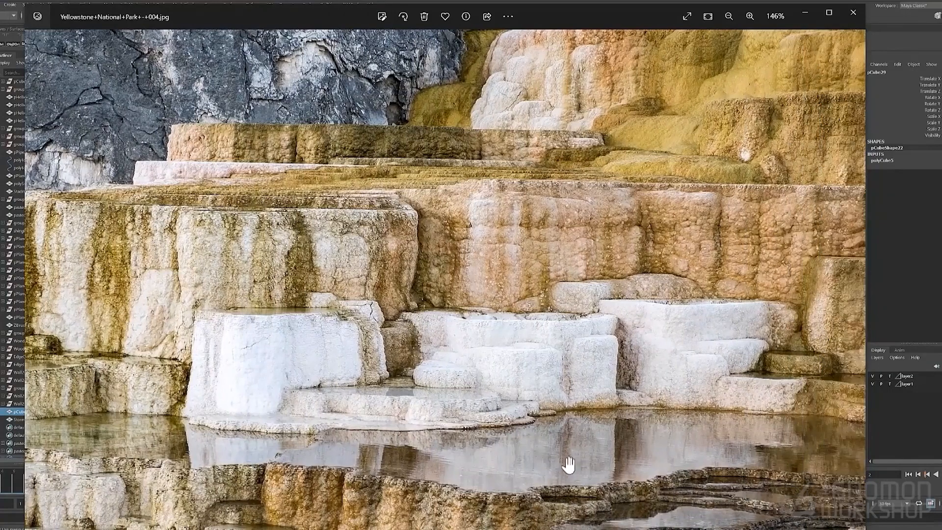
{"action": "scroll", "coordinate": [540, 449], "scroll_direction": "down", "scroll_amount": 3}
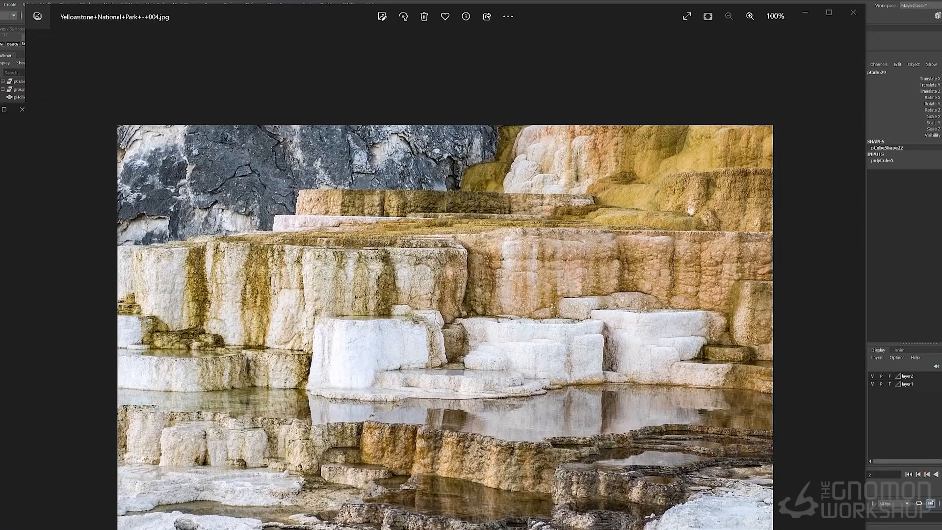
- Examine the terraces in the 0919-1200x600 travertine photo up close and close that photo
{"action": "scroll", "coordinate": [425, 396], "scroll_direction": "up", "scroll_amount": 5}
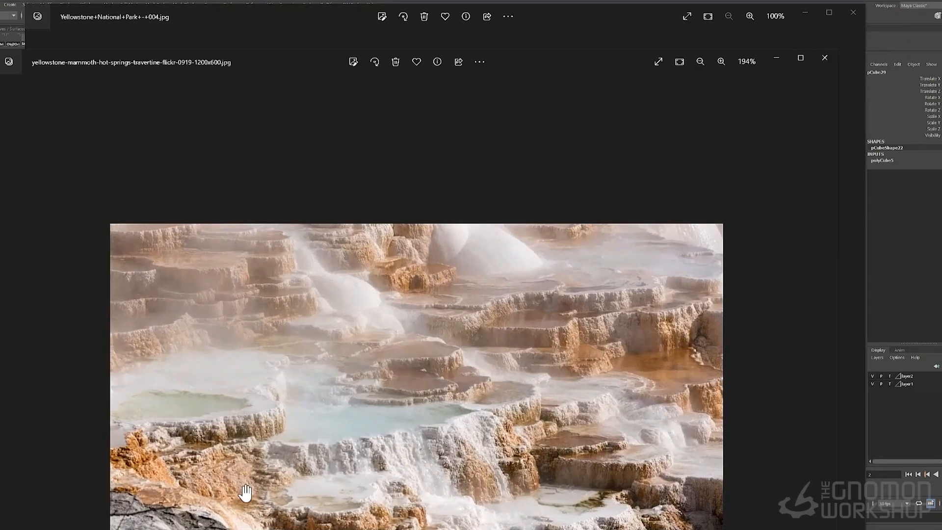
{"action": "scroll", "coordinate": [246, 493], "scroll_direction": "up", "scroll_amount": 1}
{"action": "scroll", "coordinate": [364, 482], "scroll_direction": "down", "scroll_amount": 3}
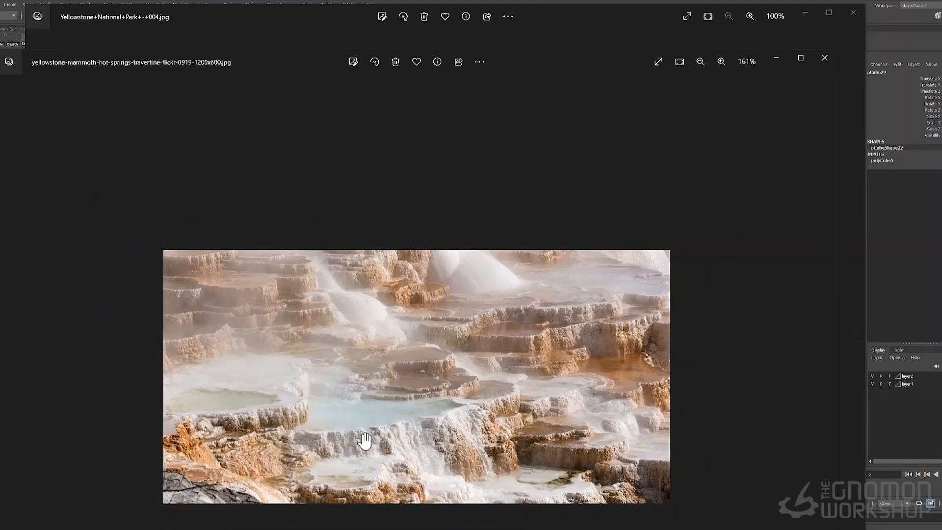
{"action": "left_click", "coordinate": [825, 58]}
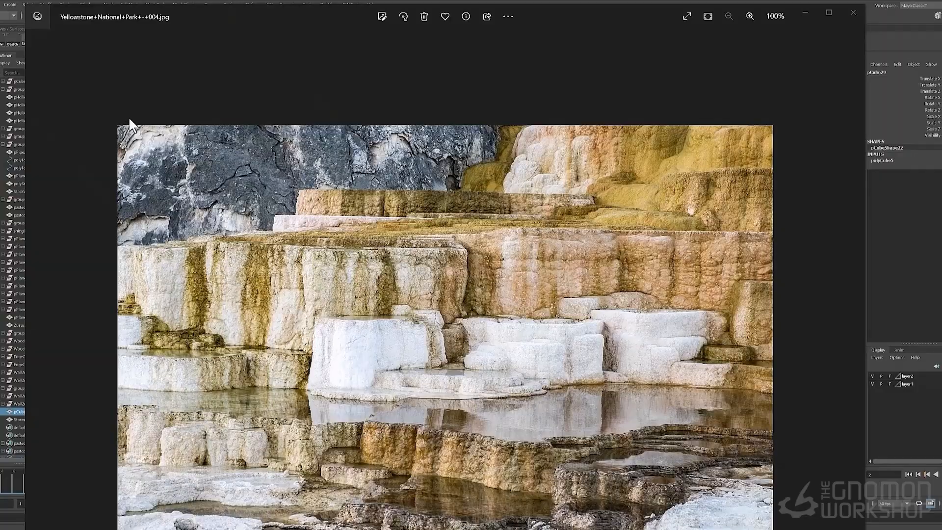
- Snip the Yellowstone National Park 004 photo and outline its two large upper terraces in red, labelling one "Terrace"
{"action": "key", "text": "super+shift+s"}
{"action": "left_click_drag", "start_coordinate": [115, 123], "coordinate": [774, 526]}
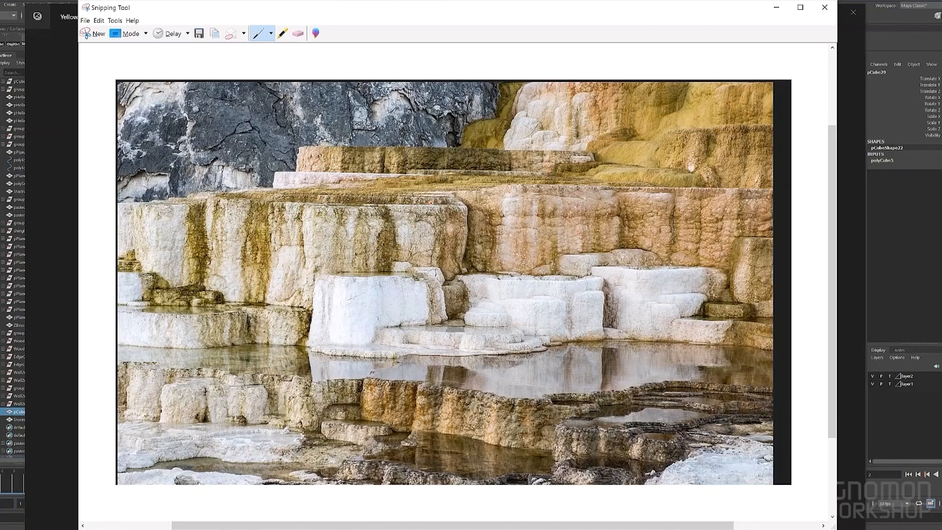
{"action": "mouse_move", "coordinate": [202, 198]}
{"action": "left_mouse_down"}
{"action": "mouse_move", "coordinate": [149, 199]}
{"action": "mouse_move", "coordinate": [137, 260]}
{"action": "left_mouse_up"}
{"action": "mouse_move", "coordinate": [212, 198]}
{"action": "left_mouse_down"}
{"action": "mouse_move", "coordinate": [448, 197]}
{"action": "mouse_move", "coordinate": [465, 234]}
{"action": "mouse_move", "coordinate": [465, 273]}
{"action": "left_mouse_up"}
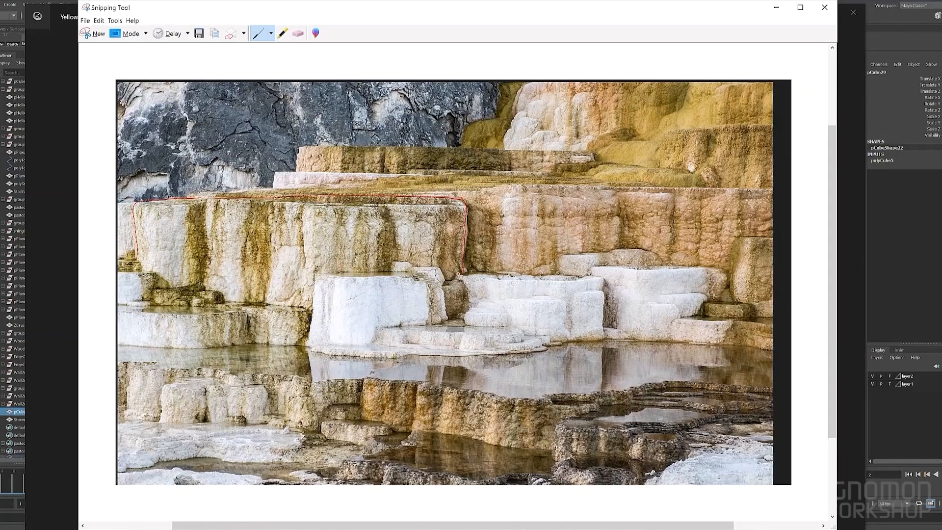
{"action": "mouse_move", "coordinate": [462, 198]}
{"action": "left_mouse_down"}
{"action": "mouse_move", "coordinate": [550, 189]}
{"action": "mouse_move", "coordinate": [736, 198]}
{"action": "left_mouse_up"}
{"action": "mouse_move", "coordinate": [243, 198]}
{"action": "left_mouse_down"}
{"action": "mouse_move", "coordinate": [264, 150]}
{"action": "mouse_move", "coordinate": [260, 128]}
{"action": "mouse_move", "coordinate": [295, 127]}
{"action": "left_mouse_up"}
{"action": "left_click_drag", "start_coordinate": [301, 120], "coordinate": [309, 116]}
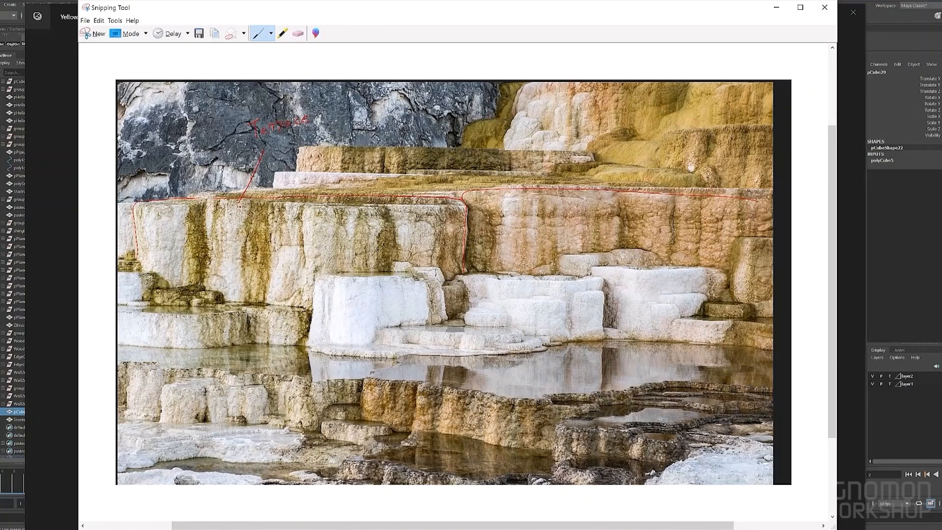
- Mark a vertical line down the large left terrace wall and outline the low terrace below it, labelled "Terrace"
{"action": "left_click_drag", "start_coordinate": [255, 206], "coordinate": [256, 237]}
{"action": "mouse_move", "coordinate": [260, 214]}
{"action": "left_mouse_down"}
{"action": "mouse_move", "coordinate": [260, 289]}
{"action": "mouse_move", "coordinate": [113, 324]}
{"action": "mouse_move", "coordinate": [203, 346]}
{"action": "mouse_move", "coordinate": [307, 308]}
{"action": "left_mouse_up"}
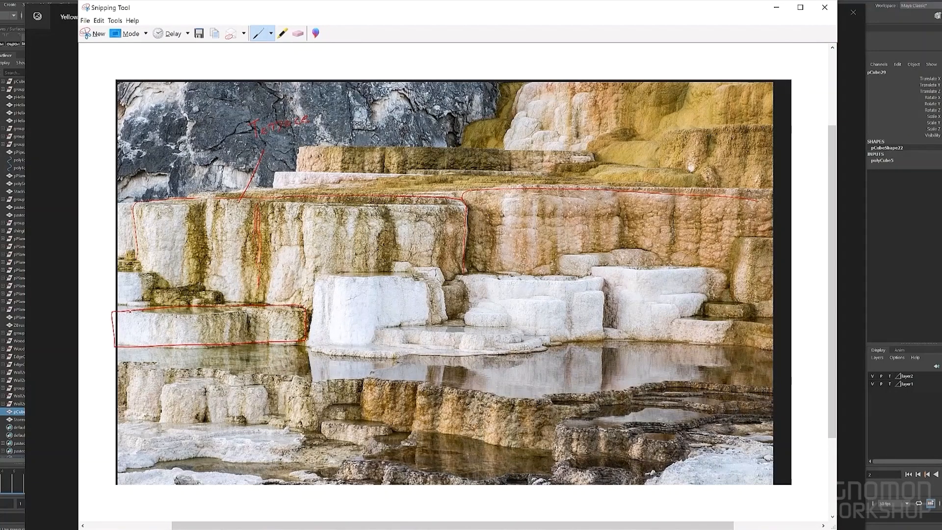
{"action": "left_click_drag", "start_coordinate": [124, 315], "coordinate": [302, 308]}
{"action": "mouse_move", "coordinate": [116, 328]}
{"action": "left_mouse_down"}
{"action": "mouse_move", "coordinate": [85, 316]}
{"action": "mouse_move", "coordinate": [102, 272]}
{"action": "left_mouse_up"}
{"action": "left_click_drag", "start_coordinate": [104, 265], "coordinate": [108, 261]}
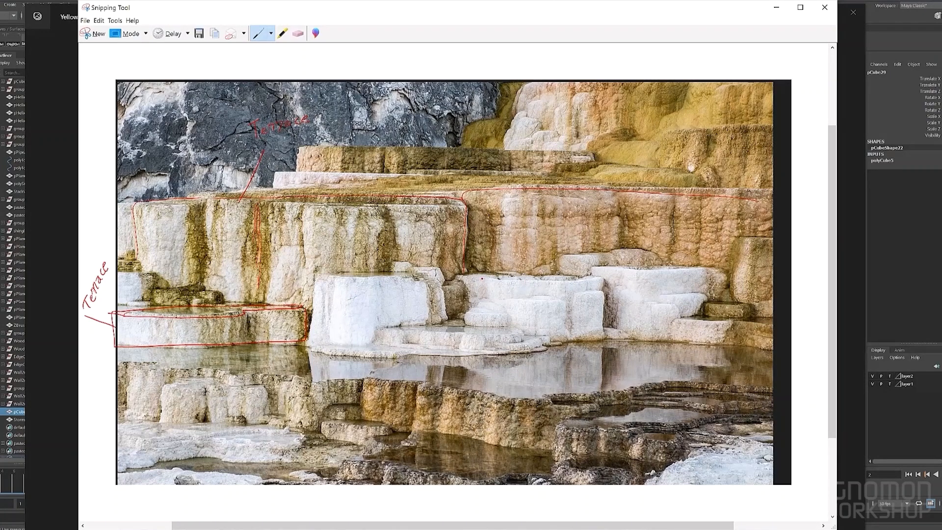
- Trace edges of the white central terrace and circle the deposit at the left wall's foot, labelled "build up"
{"action": "left_click_drag", "start_coordinate": [317, 273], "coordinate": [377, 270]}
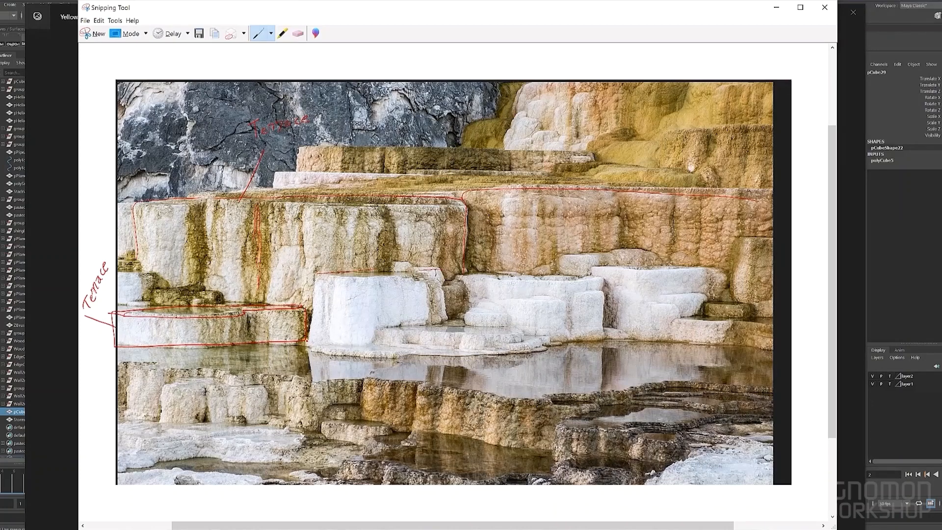
{"action": "left_click_drag", "start_coordinate": [309, 346], "coordinate": [349, 345]}
{"action": "mouse_move", "coordinate": [200, 274]}
{"action": "left_mouse_down"}
{"action": "mouse_move", "coordinate": [143, 305]}
{"action": "mouse_move", "coordinate": [228, 297]}
{"action": "mouse_move", "coordinate": [203, 269]}
{"action": "mouse_move", "coordinate": [205, 289]}
{"action": "mouse_move", "coordinate": [247, 268]}
{"action": "left_mouse_up"}
{"action": "left_click_drag", "start_coordinate": [250, 266], "coordinate": [251, 269]}
{"action": "mouse_move", "coordinate": [254, 257]}
{"action": "left_mouse_down"}
{"action": "mouse_move", "coordinate": [256, 266]}
{"action": "mouse_move", "coordinate": [285, 256]}
{"action": "left_mouse_up"}
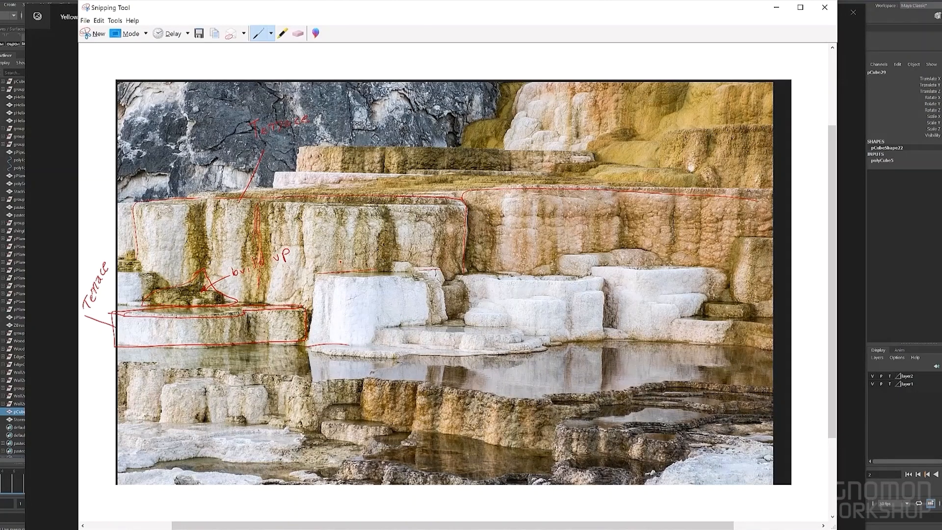
- Outline more build-up areas at the lower left, beside the central white terraces and on the upper-right yellow slope
{"action": "mouse_move", "coordinate": [265, 407]}
{"action": "left_mouse_down"}
{"action": "mouse_move", "coordinate": [244, 420]}
{"action": "mouse_move", "coordinate": [275, 404]}
{"action": "left_mouse_up"}
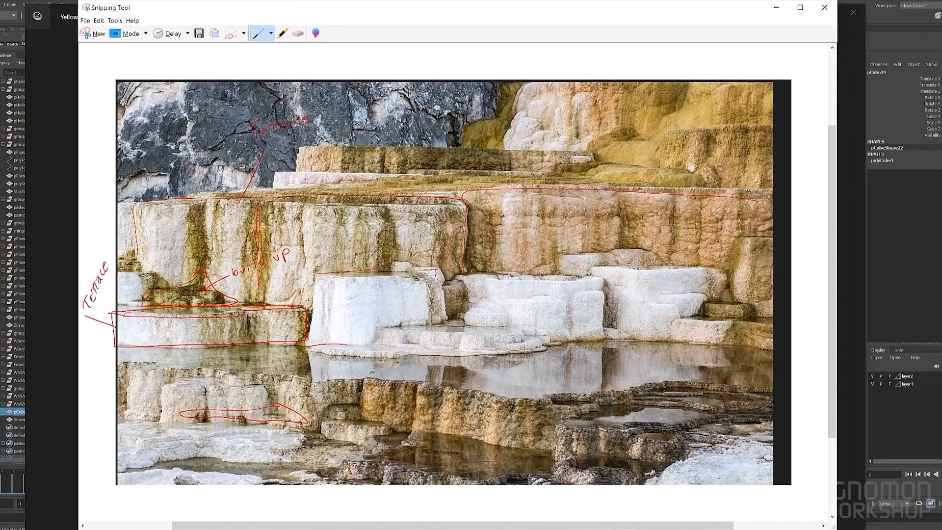
{"action": "mouse_move", "coordinate": [526, 324]}
{"action": "left_mouse_down"}
{"action": "mouse_move", "coordinate": [535, 350]}
{"action": "mouse_move", "coordinate": [526, 328]}
{"action": "left_mouse_up"}
{"action": "mouse_move", "coordinate": [689, 101]}
{"action": "left_mouse_down"}
{"action": "mouse_move", "coordinate": [595, 154]}
{"action": "mouse_move", "coordinate": [684, 183]}
{"action": "mouse_move", "coordinate": [675, 154]}
{"action": "mouse_move", "coordinate": [697, 99]}
{"action": "left_mouse_up"}
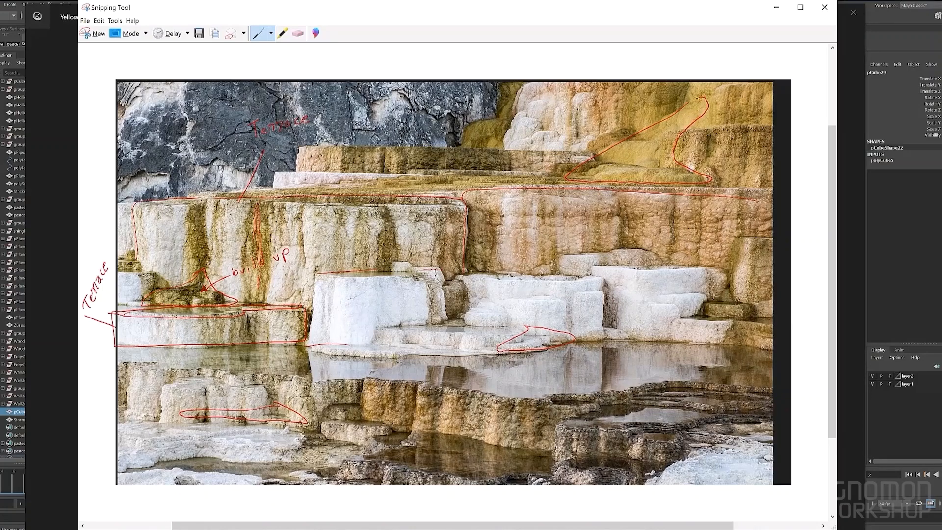
{"action": "left_click_drag", "start_coordinate": [636, 142], "coordinate": [645, 143]}
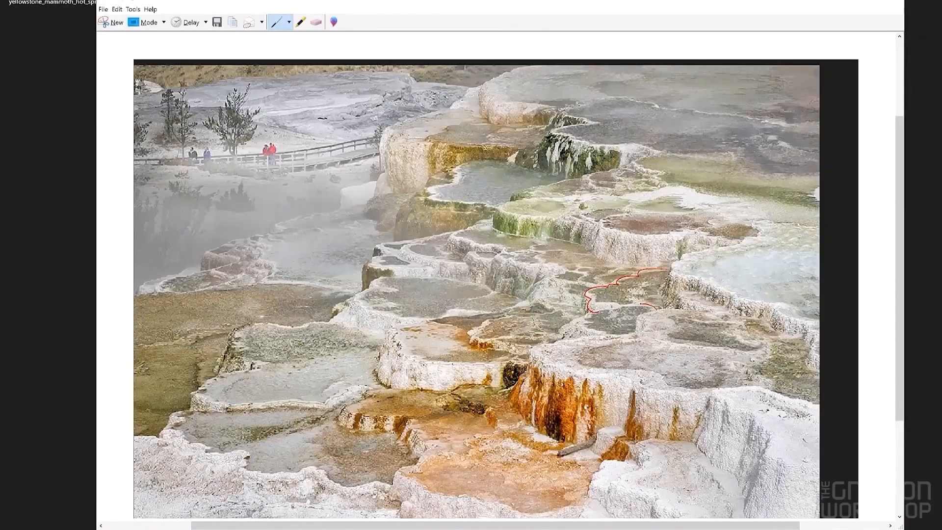
- Trace the scalloped edges of the middle terraces in red on the snip of the mammoth hot springs photo
{"action": "mouse_move", "coordinate": [640, 303]}
{"action": "left_mouse_down"}
{"action": "mouse_move", "coordinate": [579, 325]}
{"action": "mouse_move", "coordinate": [602, 338]}
{"action": "left_mouse_up"}
{"action": "mouse_move", "coordinate": [492, 221]}
{"action": "left_mouse_down"}
{"action": "mouse_move", "coordinate": [453, 239]}
{"action": "mouse_move", "coordinate": [542, 271]}
{"action": "mouse_move", "coordinate": [542, 307]}
{"action": "mouse_move", "coordinate": [572, 314]}
{"action": "left_mouse_up"}
{"action": "left_click_drag", "start_coordinate": [505, 248], "coordinate": [483, 293]}
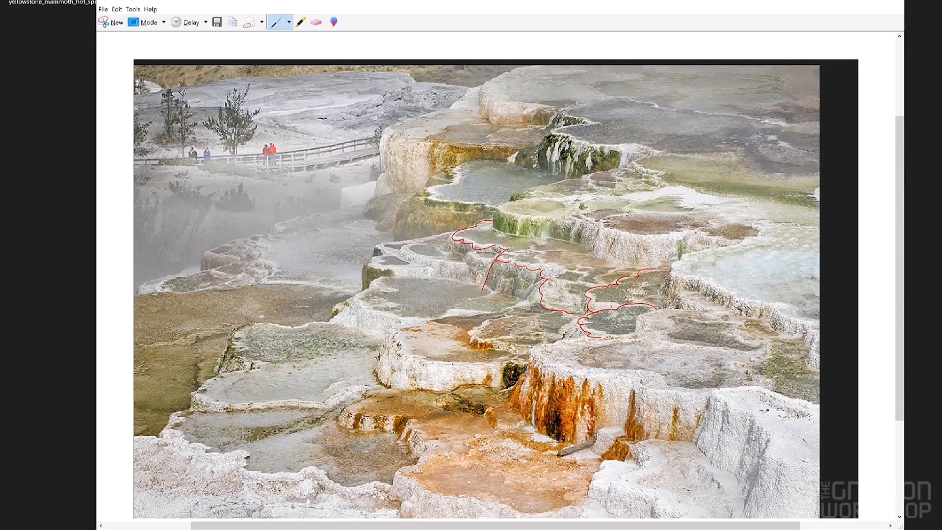
- Point an arrow at the grey ground in the photo's upper-left background and label it "DRY"
{"action": "mouse_move", "coordinate": [377, 79]}
{"action": "left_mouse_down"}
{"action": "mouse_move", "coordinate": [354, 100]}
{"action": "mouse_move", "coordinate": [366, 96]}
{"action": "left_mouse_up"}
{"action": "left_click_drag", "start_coordinate": [381, 47], "coordinate": [382, 60]}
{"action": "left_click_drag", "start_coordinate": [381, 48], "coordinate": [383, 61]}
{"action": "left_click_drag", "start_coordinate": [395, 52], "coordinate": [405, 49]}
{"action": "left_click_drag", "start_coordinate": [409, 42], "coordinate": [406, 55]}
- Point an arrow at the orange-stained terrace wall and label it "Thermophiles", adding a stroke on the middle terraces
{"action": "left_click_drag", "start_coordinate": [573, 386], "coordinate": [583, 390]}
{"action": "left_click_drag", "start_coordinate": [577, 392], "coordinate": [635, 349]}
{"action": "mouse_move", "coordinate": [628, 351]}
{"action": "left_mouse_down"}
{"action": "mouse_move", "coordinate": [629, 366]}
{"action": "mouse_move", "coordinate": [643, 362]}
{"action": "left_mouse_up"}
{"action": "left_click_drag", "start_coordinate": [647, 346], "coordinate": [648, 354]}
{"action": "left_click_drag", "start_coordinate": [650, 355], "coordinate": [660, 351]}
{"action": "mouse_move", "coordinate": [660, 358]}
{"action": "left_mouse_down"}
{"action": "mouse_move", "coordinate": [678, 353]}
{"action": "mouse_move", "coordinate": [680, 366]}
{"action": "left_mouse_up"}
{"action": "left_click_drag", "start_coordinate": [680, 350], "coordinate": [687, 348]}
{"action": "mouse_move", "coordinate": [689, 349]}
{"action": "left_mouse_down"}
{"action": "mouse_move", "coordinate": [694, 336]}
{"action": "mouse_move", "coordinate": [711, 343]}
{"action": "left_mouse_up"}
{"action": "left_click_drag", "start_coordinate": [715, 340], "coordinate": [712, 344]}
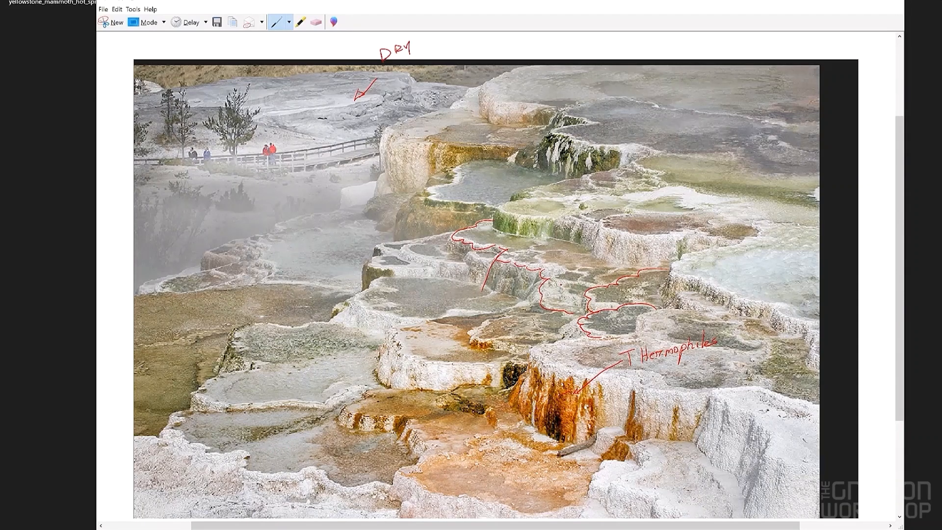
{"action": "mouse_move", "coordinate": [541, 270]}
{"action": "left_mouse_down"}
{"action": "mouse_move", "coordinate": [536, 283]}
{"action": "mouse_move", "coordinate": [511, 283]}
{"action": "mouse_move", "coordinate": [507, 296]}
{"action": "left_mouse_up"}
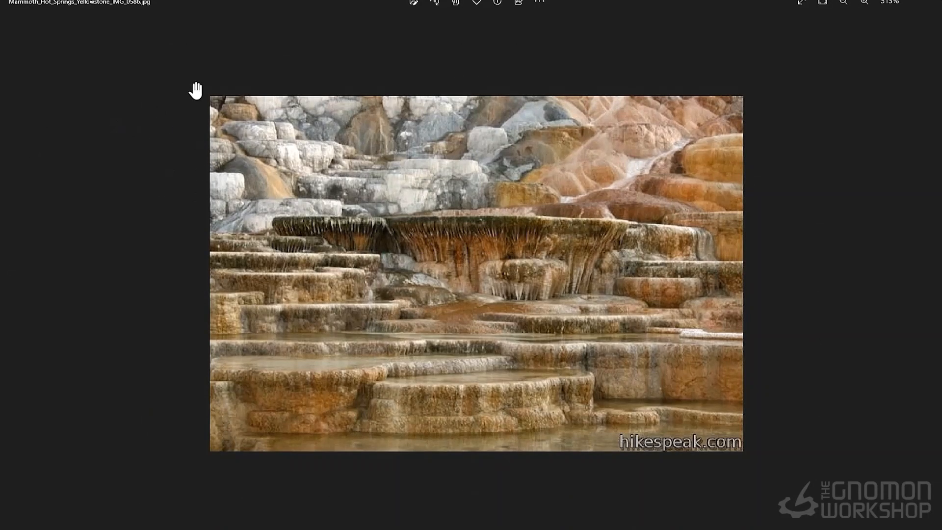
- Snip the Mammoth Hot Springs IMG_0586 photo and mark its two overhanging ledges and their hanging drips in red
{"action": "key", "text": "super+shift+s"}
{"action": "left_click_drag", "start_coordinate": [201, 89], "coordinate": [768, 428]}
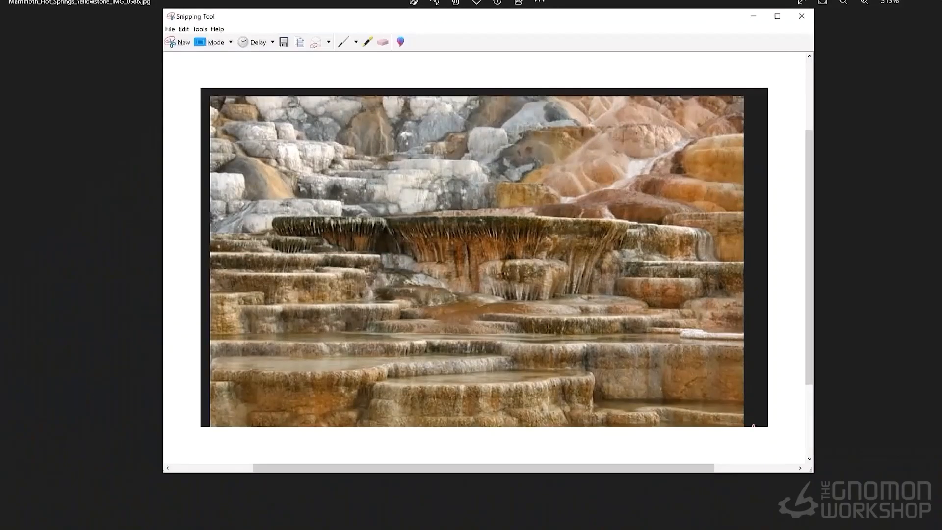
{"action": "mouse_move", "coordinate": [398, 239]}
{"action": "left_mouse_down"}
{"action": "mouse_move", "coordinate": [412, 216]}
{"action": "mouse_move", "coordinate": [618, 218]}
{"action": "mouse_move", "coordinate": [606, 253]}
{"action": "mouse_move", "coordinate": [597, 240]}
{"action": "mouse_move", "coordinate": [509, 237]}
{"action": "left_mouse_up"}
{"action": "mouse_move", "coordinate": [603, 251]}
{"action": "left_mouse_down"}
{"action": "mouse_move", "coordinate": [588, 287]}
{"action": "mouse_move", "coordinate": [571, 293]}
{"action": "left_mouse_up"}
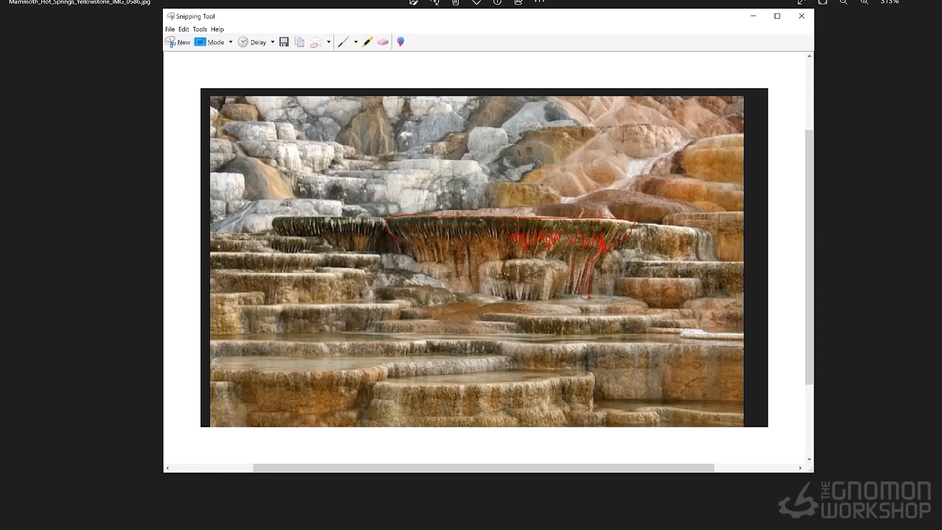
{"action": "mouse_move", "coordinate": [293, 216]}
{"action": "left_mouse_down"}
{"action": "mouse_move", "coordinate": [270, 230]}
{"action": "mouse_move", "coordinate": [342, 215]}
{"action": "left_mouse_up"}
- Outline the rounded build-up beneath the central ledge and the flowing mounds on the upper-right slope in red
{"action": "mouse_move", "coordinate": [416, 260]}
{"action": "left_mouse_down"}
{"action": "mouse_move", "coordinate": [509, 308]}
{"action": "mouse_move", "coordinate": [403, 272]}
{"action": "mouse_move", "coordinate": [372, 303]}
{"action": "mouse_move", "coordinate": [426, 322]}
{"action": "mouse_move", "coordinate": [483, 323]}
{"action": "mouse_move", "coordinate": [510, 307]}
{"action": "left_mouse_up"}
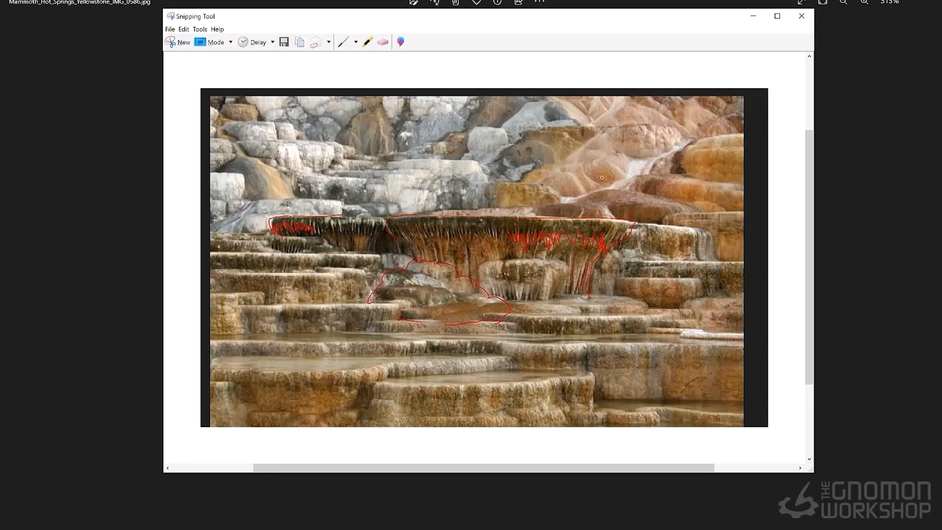
{"action": "mouse_move", "coordinate": [608, 126]}
{"action": "left_mouse_down"}
{"action": "mouse_move", "coordinate": [523, 186]}
{"action": "mouse_move", "coordinate": [578, 181]}
{"action": "left_mouse_up"}
{"action": "left_click_drag", "start_coordinate": [592, 162], "coordinate": [624, 172]}
{"action": "mouse_move", "coordinate": [613, 127]}
{"action": "left_mouse_down"}
{"action": "mouse_move", "coordinate": [612, 145]}
{"action": "mouse_move", "coordinate": [647, 168]}
{"action": "left_mouse_up"}
{"action": "mouse_move", "coordinate": [630, 167]}
{"action": "left_mouse_down"}
{"action": "mouse_move", "coordinate": [648, 174]}
{"action": "mouse_move", "coordinate": [641, 193]}
{"action": "mouse_move", "coordinate": [603, 183]}
{"action": "mouse_move", "coordinate": [582, 193]}
{"action": "left_mouse_up"}
{"action": "left_click_drag", "start_coordinate": [566, 204], "coordinate": [715, 206]}
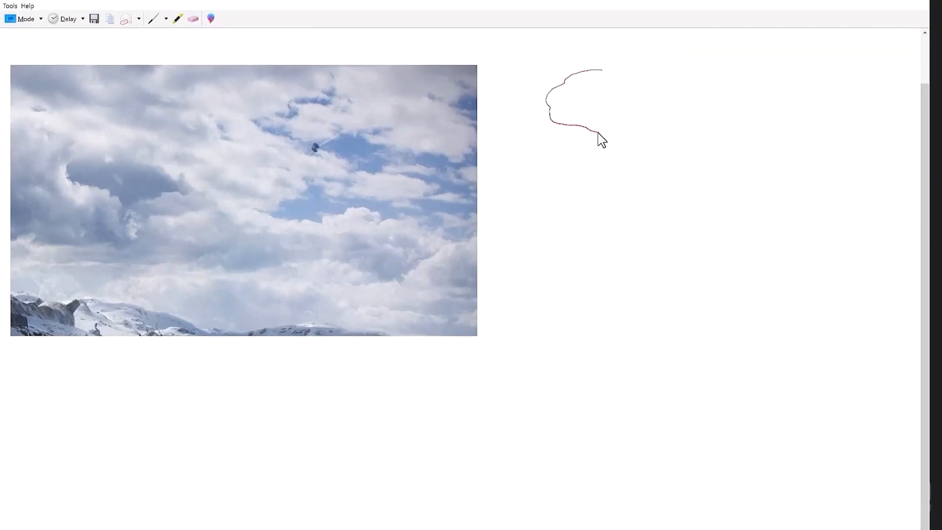
- Sketch a round terrace basin with ZBrush notes and one tileable wall mesh distorted into a curved terrace
{"action": "left_click_drag", "start_coordinate": [635, 71], "coordinate": [603, 70]}
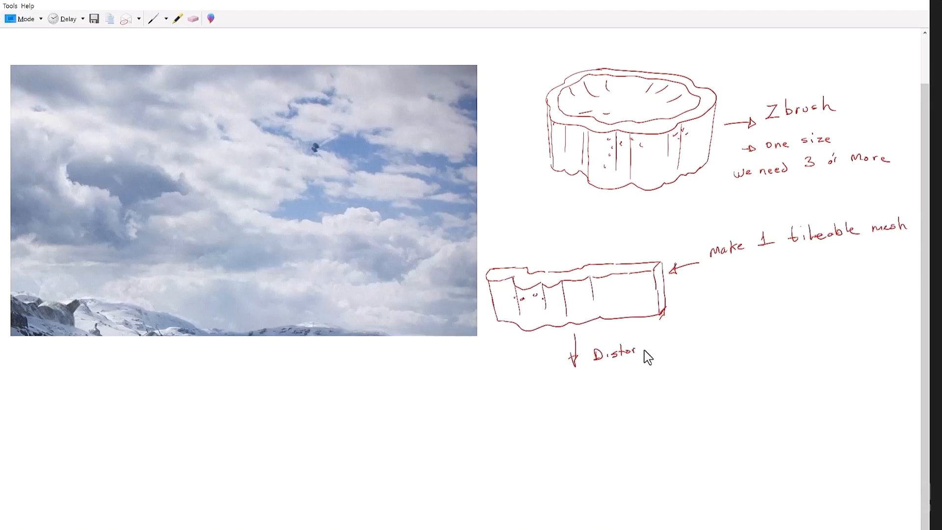
{"action": "left_click_drag", "start_coordinate": [510, 437], "coordinate": [597, 389]}
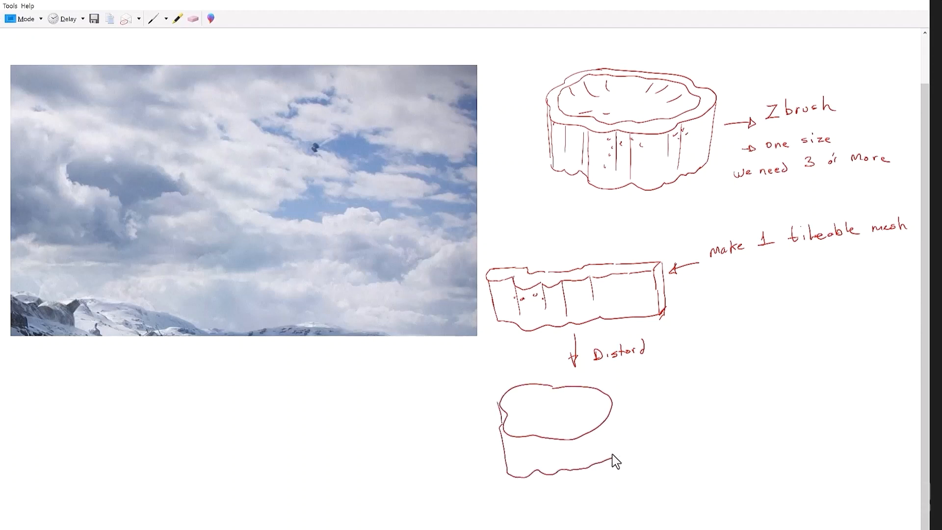
{"action": "left_click_drag", "start_coordinate": [613, 460], "coordinate": [615, 399]}
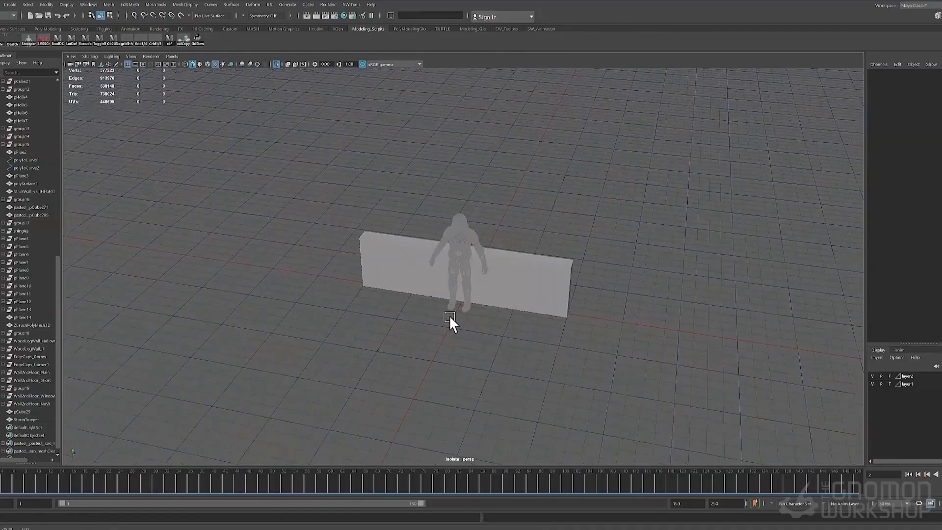
- Draw a gently wavy CV curve in the top view along the X axis, spanning the length of the block-out wall
{"action": "key", "text": "space"}
{"action": "key", "text": "space"}
{"action": "scroll", "coordinate": [490, 279], "scroll_direction": "up", "scroll_amount": 1}
{"action": "left_click", "coordinate": [42, 5]}
{"action": "mouse_move", "coordinate": [10, 5]}
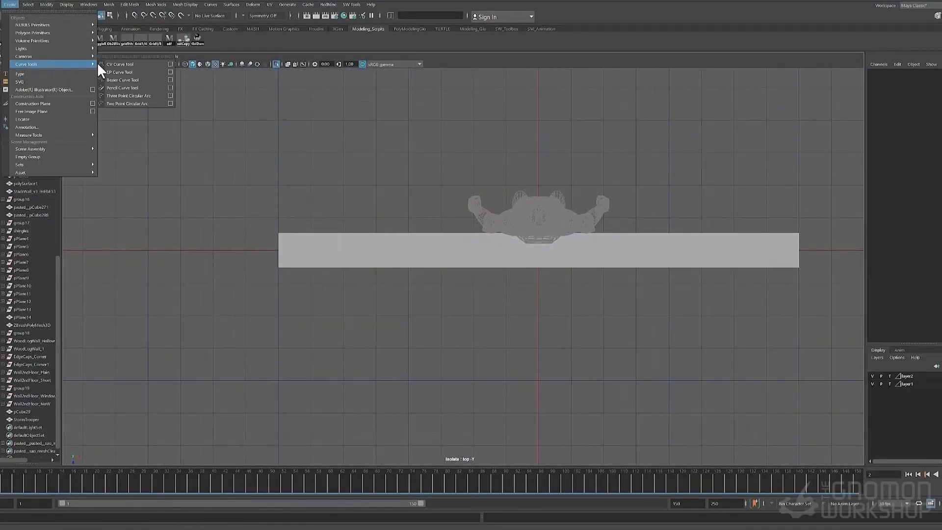
{"action": "left_click", "coordinate": [120, 65]}
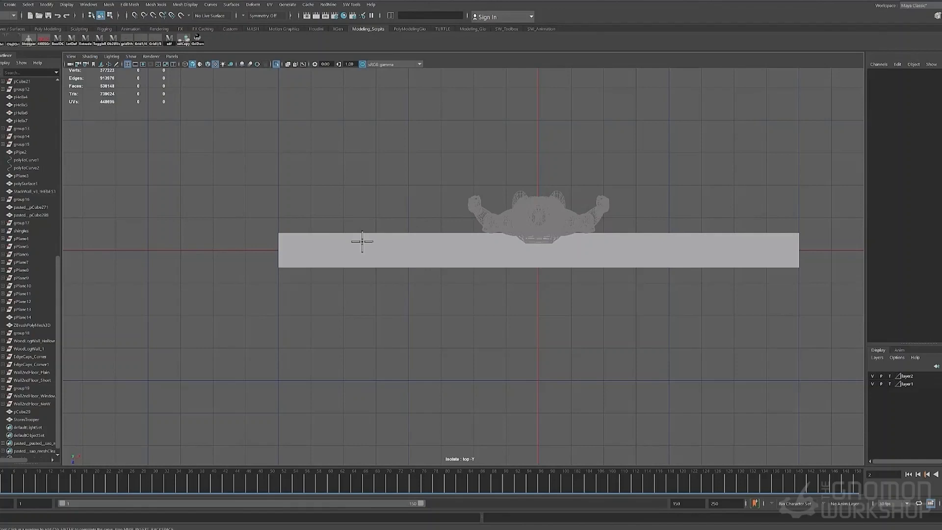
{"action": "left_click", "coordinate": [277, 65]}
{"action": "left_click", "coordinate": [184, 64]}
{"action": "left_click", "coordinate": [272, 250]}
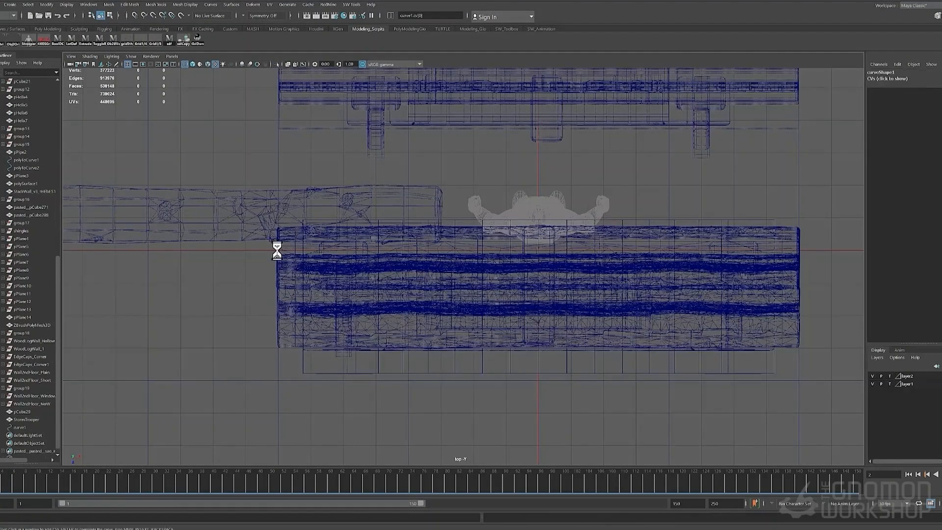
{"action": "left_click", "coordinate": [274, 249]}
{"action": "left_click", "coordinate": [308, 259]}
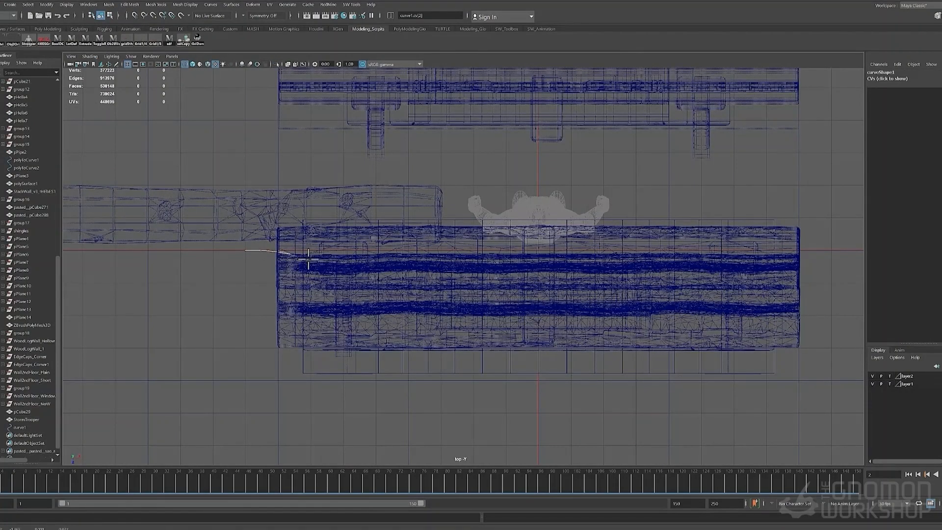
{"action": "key", "text": "ctrl+z"}
{"action": "left_click", "coordinate": [322, 249]}
{"action": "left_click", "coordinate": [347, 256]}
{"action": "left_click", "coordinate": [361, 264]}
{"action": "left_click", "coordinate": [386, 257]}
{"action": "left_click", "coordinate": [426, 268]}
{"action": "left_click", "coordinate": [458, 270]}
{"action": "left_click", "coordinate": [476, 269]}
{"action": "left_click", "coordinate": [507, 260]}
{"action": "left_click", "coordinate": [531, 261]}
{"action": "left_click", "coordinate": [641, 254]}
{"action": "left_click", "coordinate": [684, 261]}
{"action": "left_click", "coordinate": [701, 256]}
{"action": "left_click", "coordinate": [749, 257]}
- Create a NURBS circle at the origin, rotate it upright, and scale it down as the wall's rim profile
{"action": "left_click", "coordinate": [45, 4]}
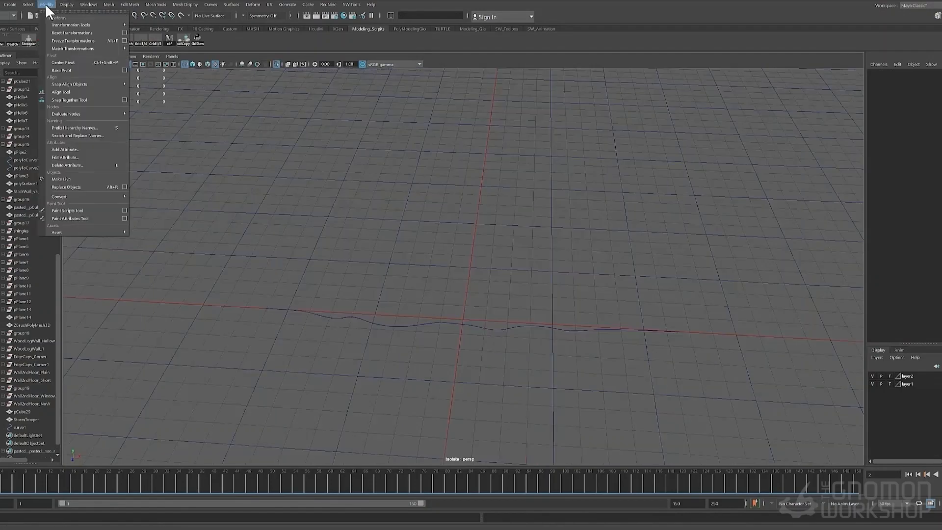
{"action": "mouse_move", "coordinate": [73, 30]}
{"action": "left_click", "coordinate": [123, 81]}
{"action": "key", "text": "e"}
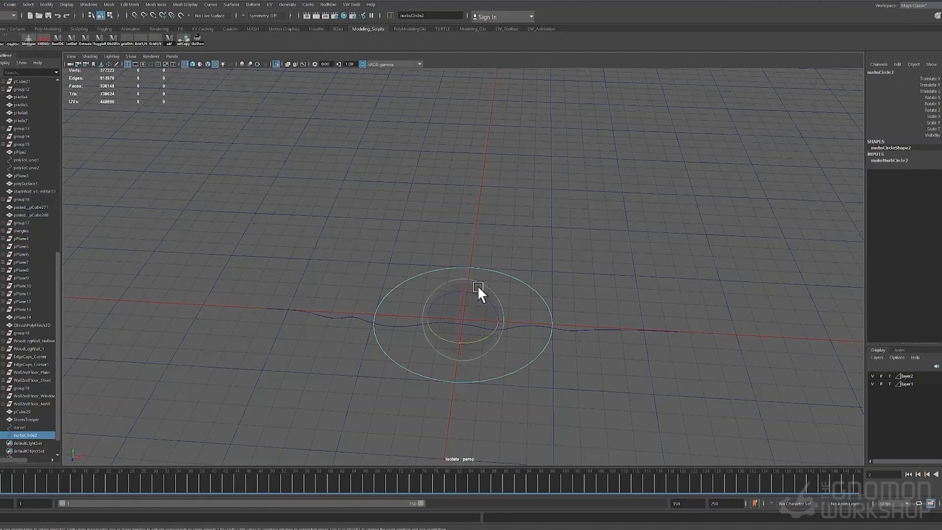
{"action": "left_click_drag", "start_coordinate": [478, 285], "coordinate": [338, 278]}
{"action": "key", "text": "r"}
{"action": "left_click_drag", "start_coordinate": [458, 316], "coordinate": [349, 316]}
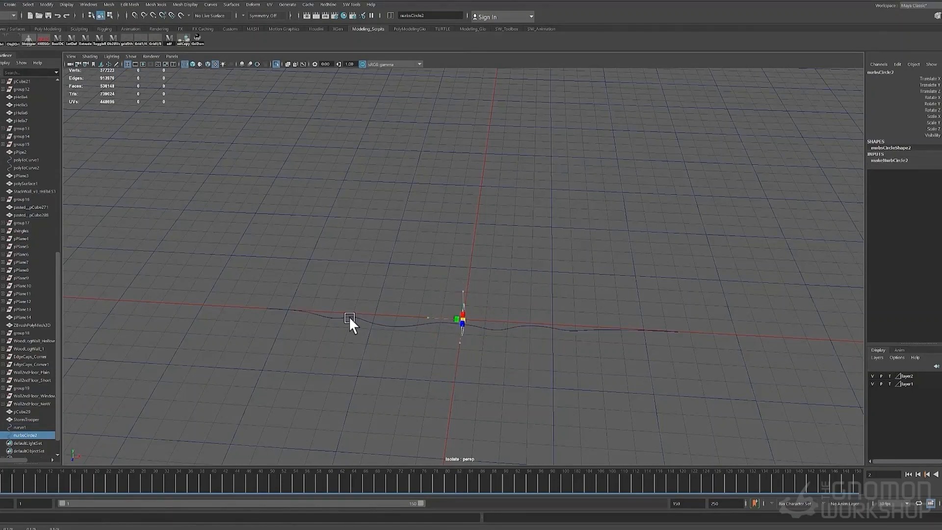
- Extrude the small circle along the wavy curve to form a polygon tube
{"action": "left_click", "coordinate": [348, 317], "text": "shift"}
{"action": "left_click", "coordinate": [185, 4]}
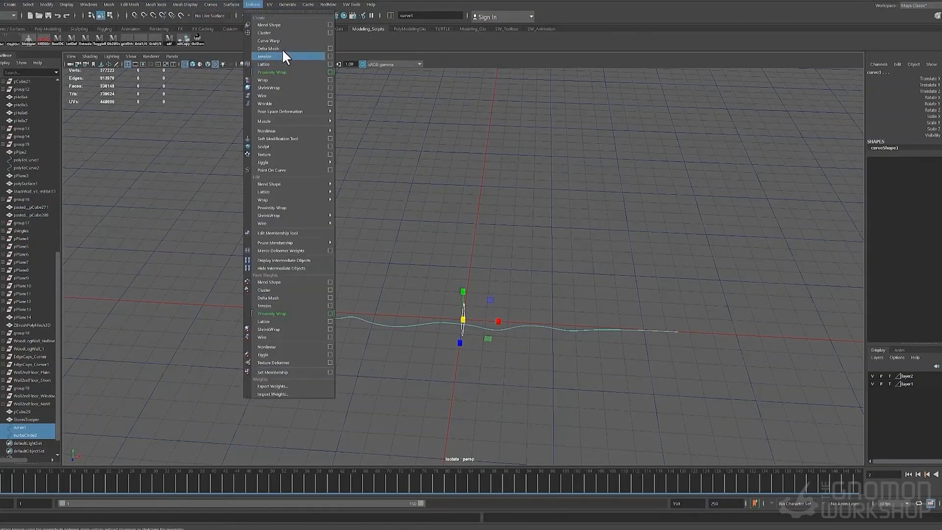
{"action": "left_click", "coordinate": [245, 52]}
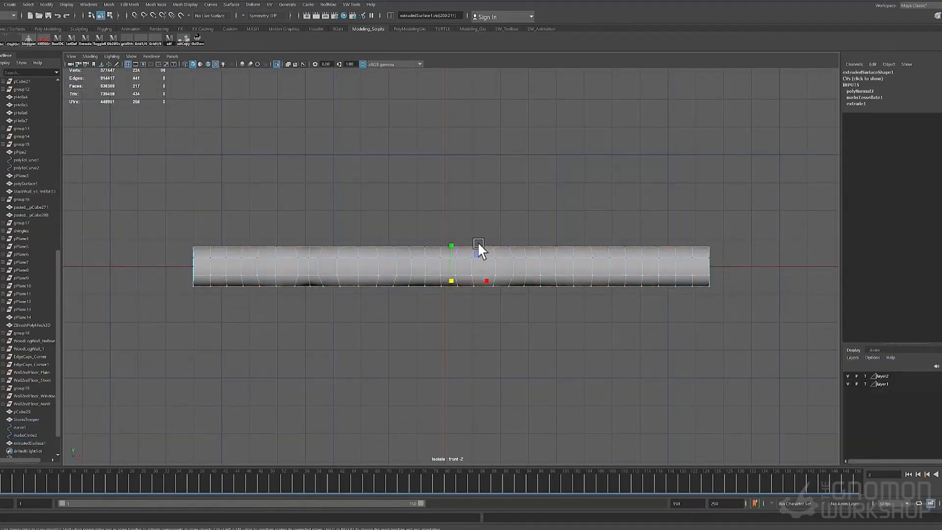
- Extrude the tube's underside faces straight down to form a tall wall beneath the rounded rim
{"action": "key", "text": "ctrl+F11"}
{"action": "left_click_drag", "start_coordinate": [119, 220], "coordinate": [800, 262], "text": "ctrl"}
{"action": "key", "text": "w"}
{"action": "key", "text": "x"}
{"action": "mouse_move", "coordinate": [460, 269]}
{"action": "middle_mouse_down"}
{"action": "mouse_move", "coordinate": [453, 287]}
{"action": "mouse_move", "coordinate": [452, 268]}
{"action": "middle_mouse_up"}
{"action": "left_click_drag", "start_coordinate": [450, 228], "coordinate": [448, 337]}
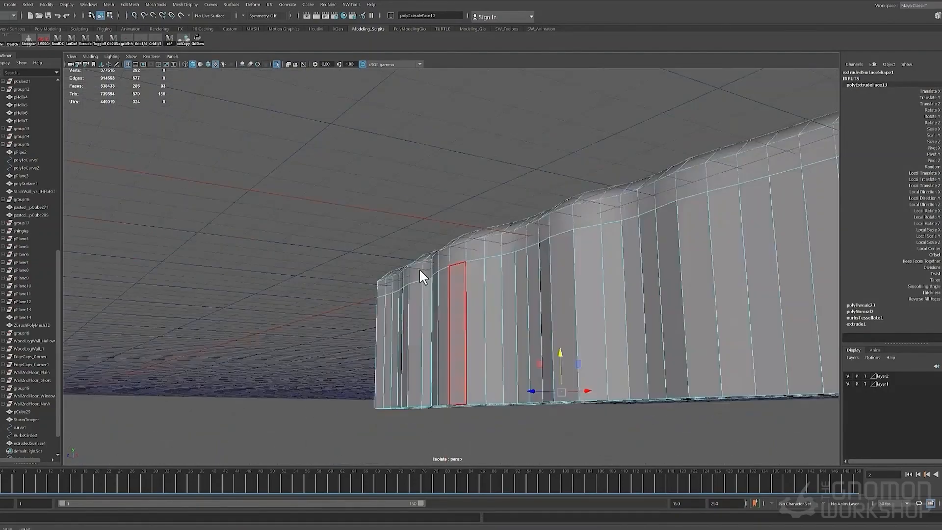
- Select matching lengthwise edges near the wall's two ends and scale them level with each other for tiling
{"action": "left_click_drag", "start_coordinate": [419, 268], "coordinate": [353, 256], "text": "alt"}
{"action": "key", "text": "F10"}
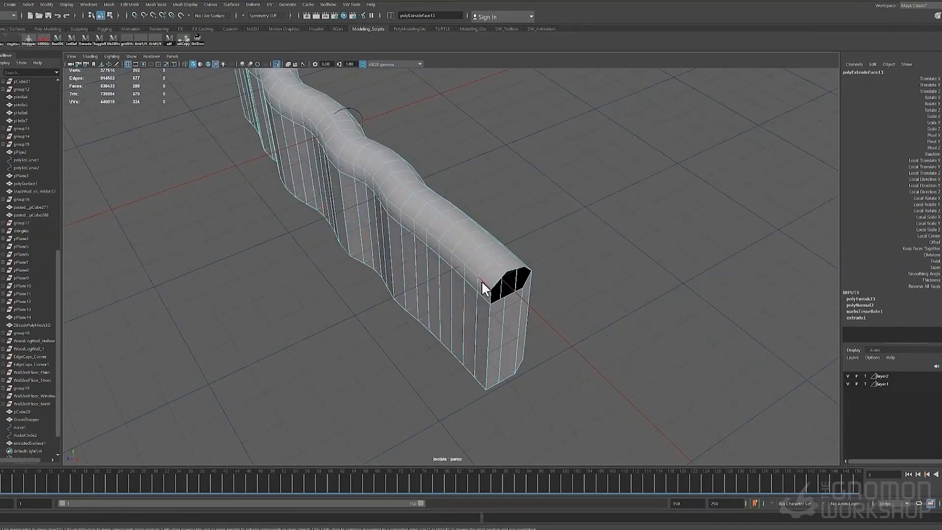
{"action": "left_click", "coordinate": [481, 281]}
{"action": "left_click_drag", "start_coordinate": [482, 281], "coordinate": [533, 283], "text": "alt"}
{"action": "middle_click_drag", "start_coordinate": [533, 283], "coordinate": [697, 319], "text": "alt"}
{"action": "left_click_drag", "start_coordinate": [284, 142], "coordinate": [275, 223], "text": "alt"}
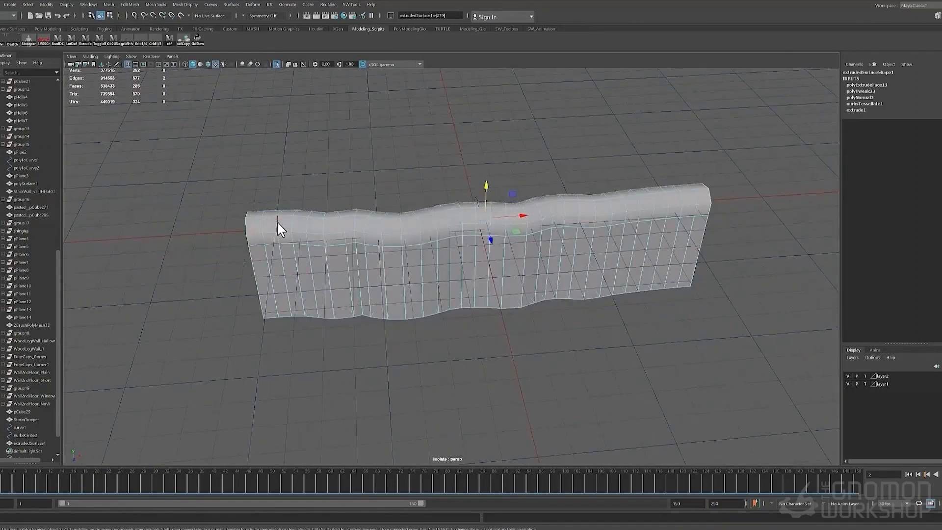
{"action": "left_click", "coordinate": [319, 256]}
{"action": "key", "text": "r"}
{"action": "left_click_drag", "start_coordinate": [689, 202], "coordinate": [512, 237], "text": "alt"}
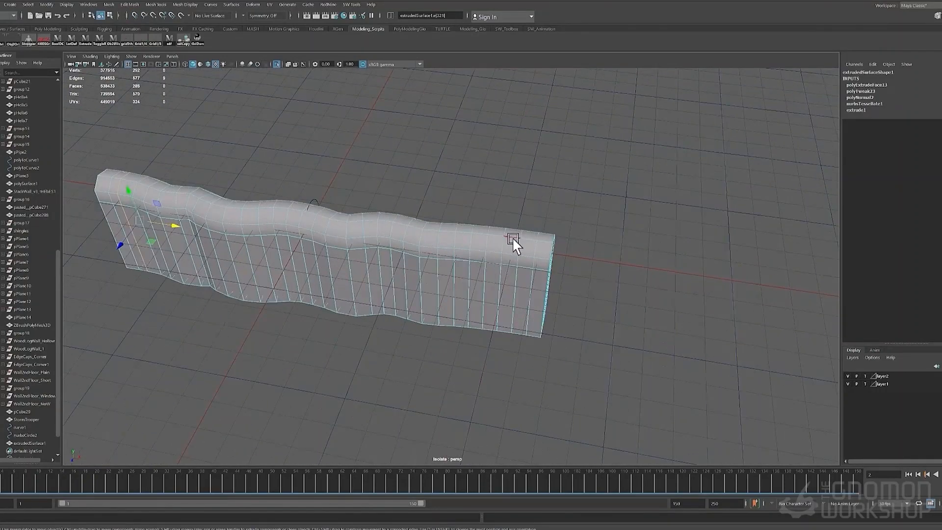
{"action": "left_click", "coordinate": [548, 275]}
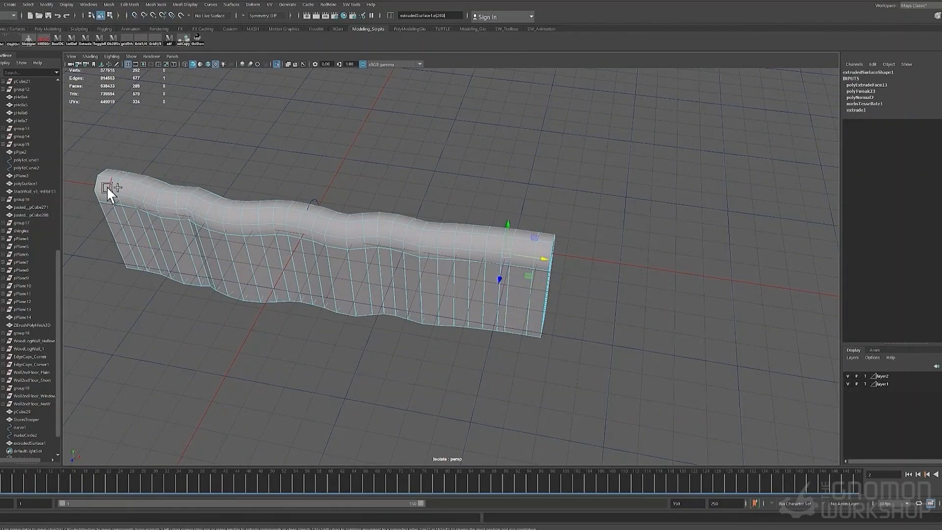
{"action": "left_click", "coordinate": [234, 223]}
{"action": "left_click", "coordinate": [287, 193]}
{"action": "left_click", "coordinate": [111, 207]}
{"action": "middle_click_drag", "start_coordinate": [110, 207], "coordinate": [202, 208], "text": "alt"}
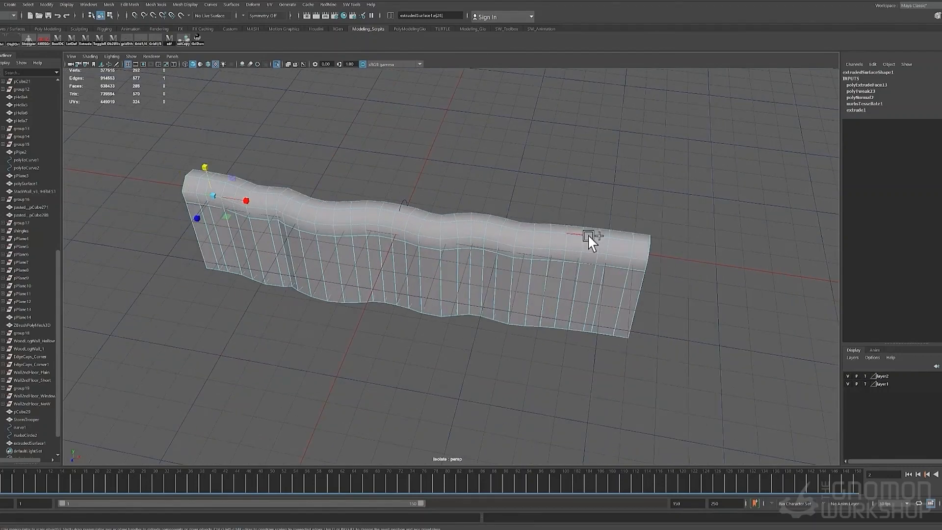
- Flatten the remaining pairs of rim edges at both wall ends in depth and height so the end profiles match
{"action": "left_click", "coordinate": [590, 237], "text": "shift"}
{"action": "left_click_drag", "start_coordinate": [92, 243], "coordinate": [383, 310], "text": "alt"}
{"action": "left_click", "coordinate": [607, 299]}
{"action": "left_click", "coordinate": [324, 115], "text": "shift"}
{"action": "left_click", "coordinate": [626, 303], "text": "shift"}
{"action": "left_click_drag", "start_coordinate": [508, 187], "coordinate": [574, 202]}
{"action": "left_click_drag", "start_coordinate": [533, 167], "coordinate": [532, 257]}
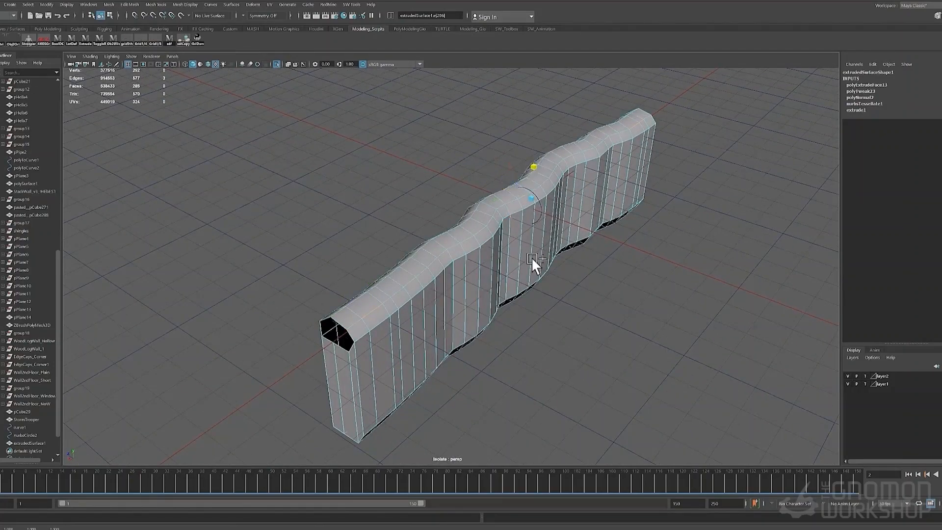
{"action": "left_click", "coordinate": [374, 324]}
{"action": "left_click", "coordinate": [638, 132], "text": "shift"}
{"action": "left_click_drag", "start_coordinate": [505, 200], "coordinate": [586, 210]}
{"action": "left_click_drag", "start_coordinate": [535, 179], "coordinate": [533, 265]}
- Delete the extruded faces closing off both ends of the wall, including the leftover faces at the base
{"action": "left_click_drag", "start_coordinate": [530, 299], "coordinate": [402, 265], "text": "alt"}
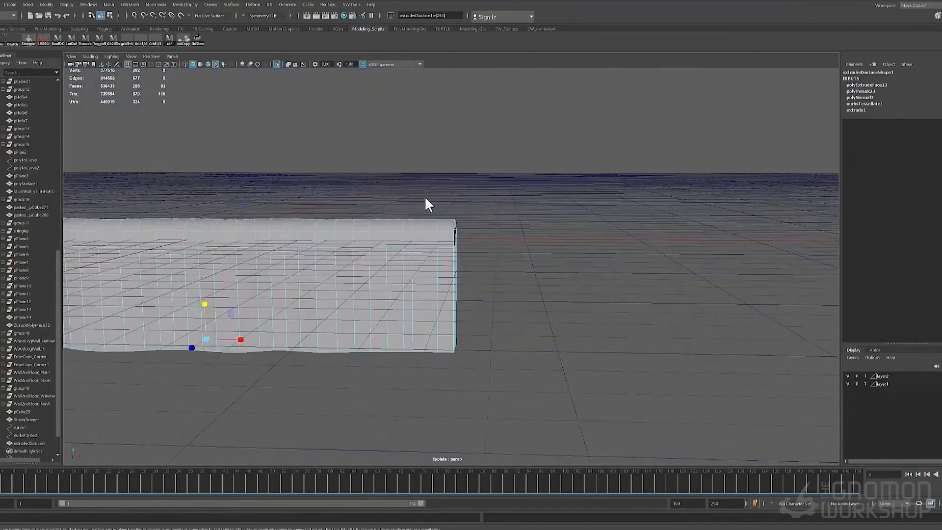
{"action": "left_click_drag", "start_coordinate": [426, 196], "coordinate": [466, 361]}
{"action": "left_click_drag", "start_coordinate": [411, 321], "coordinate": [536, 246], "text": "alt"}
{"action": "key", "text": "Delete"}
{"action": "left_click_drag", "start_coordinate": [340, 188], "coordinate": [371, 301]}
{"action": "key", "text": "Delete"}
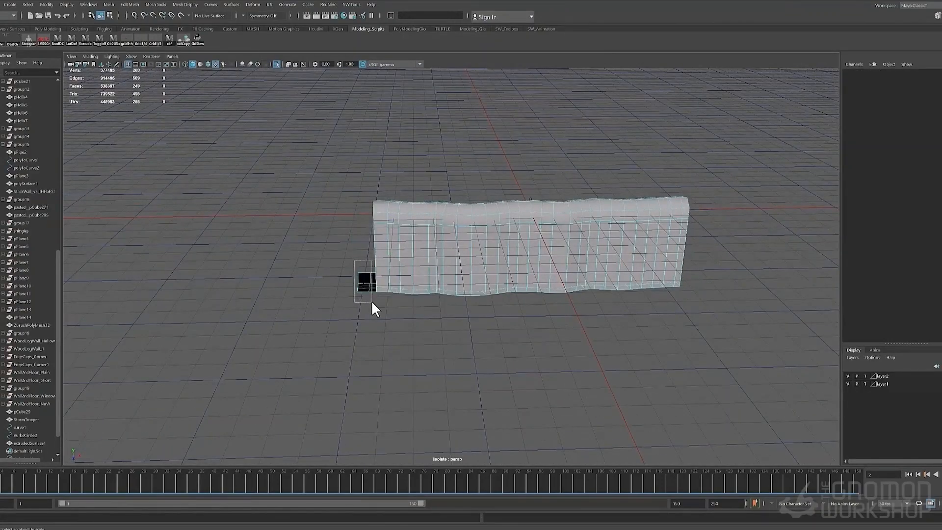
- Extrude the open border edges at the wall's ends outward and cap both openings
{"action": "double_click", "coordinate": [376, 216]}
{"action": "left_click_drag", "start_coordinate": [412, 245], "coordinate": [360, 249]}
{"action": "key", "text": "w"}
{"action": "key", "text": "ctrl+z"}
{"action": "left_click_drag", "start_coordinate": [444, 199], "coordinate": [452, 270], "text": "alt"}
{"action": "left_click", "coordinate": [410, 29]}
{"action": "left_click", "coordinate": [487, 40]}
{"action": "left_click_drag", "start_coordinate": [343, 196], "coordinate": [437, 226], "text": "alt"}
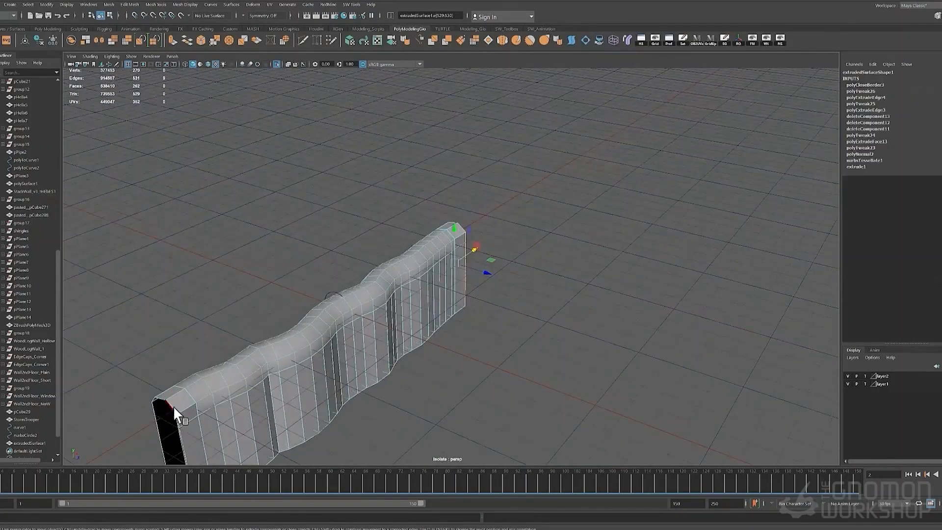
{"action": "double_click", "coordinate": [173, 406]}
{"action": "left_click_drag", "start_coordinate": [237, 345], "coordinate": [184, 341], "text": "alt"}
{"action": "left_click", "coordinate": [488, 40]}
{"action": "left_click_drag", "start_coordinate": [361, 226], "coordinate": [383, 181], "text": "alt"}
- Delete the wall mesh's construction history and freeze its transformations
{"action": "key", "text": "F8"}
{"action": "left_click", "coordinate": [38, 41]}
{"action": "left_click", "coordinate": [52, 41]}
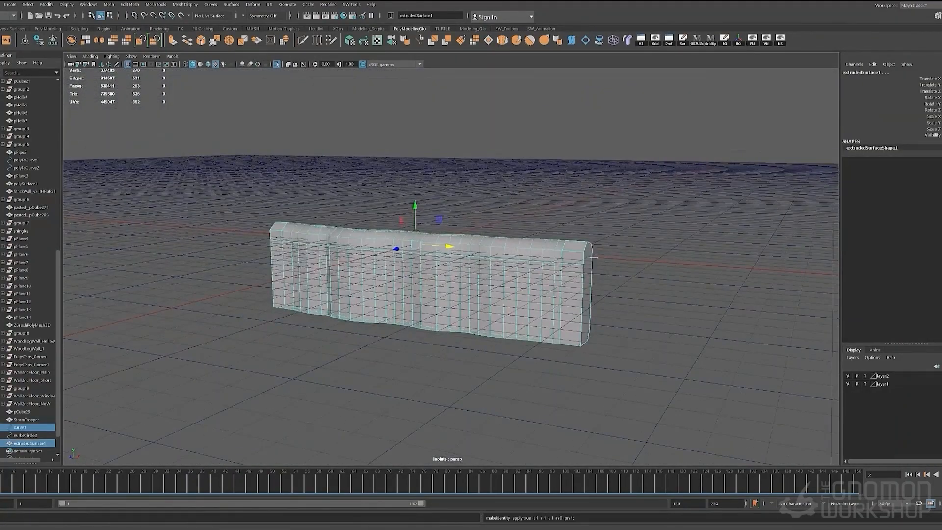
- Start exporting the selected wall as an OBJ and create a folder named Geyser inside VikingHouse\Meshes
{"action": "left_click", "coordinate": [1, 4]}
{"action": "left_click", "coordinate": [14, 140]}
{"action": "left_click", "coordinate": [11, 252]}
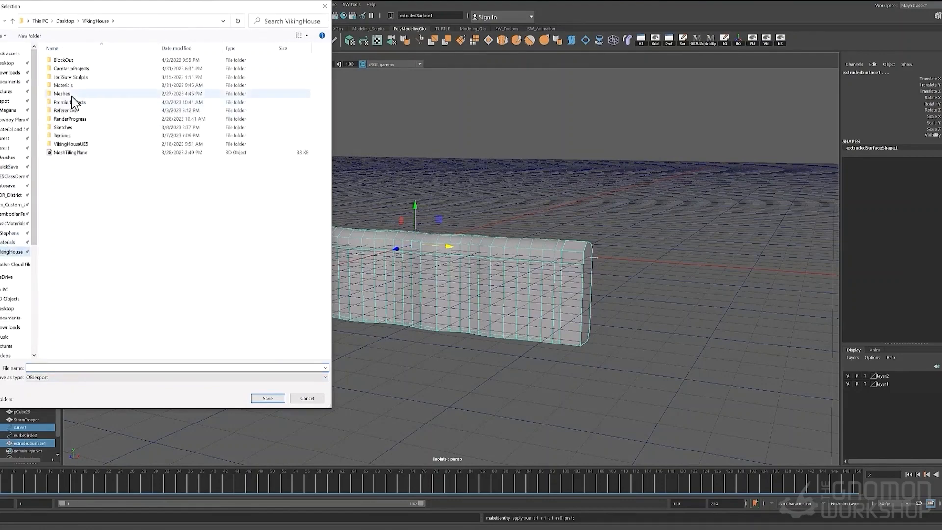
{"action": "double_click", "coordinate": [71, 96]}
{"action": "left_click", "coordinate": [28, 41]}
{"action": "type", "text": "O"}
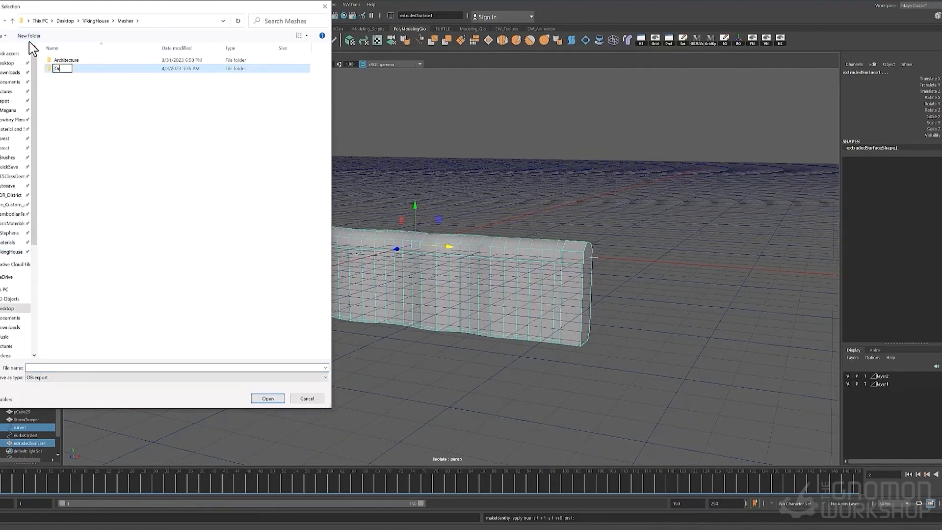
{"action": "key", "text": "BackSpace"}
{"action": "type", "text": "Geyser"}
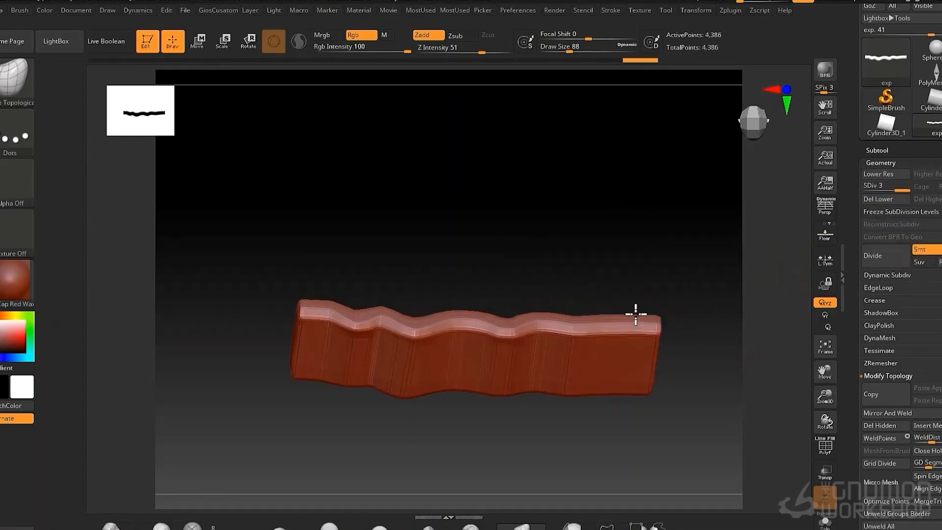
- In ZBrush, convert the imported wall to a DynaMesh at resolution 344
{"action": "left_click", "coordinate": [880, 338]}
{"action": "left_click", "coordinate": [892, 378]}
{"action": "left_click", "coordinate": [890, 359]}
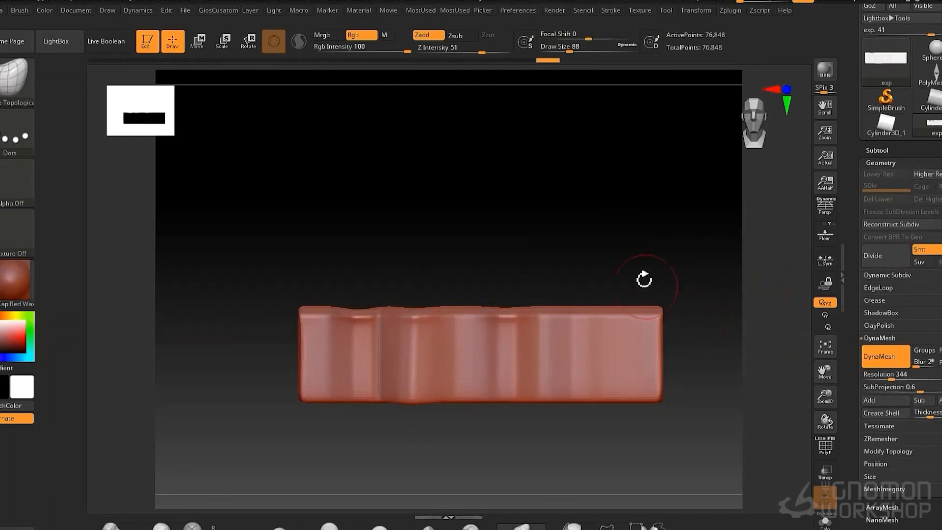
- Use the ClayBuildup brush at draw size 32 to build a rough dripping lip along the middle of the front upper edge
{"action": "right_click_drag", "start_coordinate": [678, 238], "coordinate": [652, 283], "text": "alt"}
{"action": "left_click", "coordinate": [17, 79]}
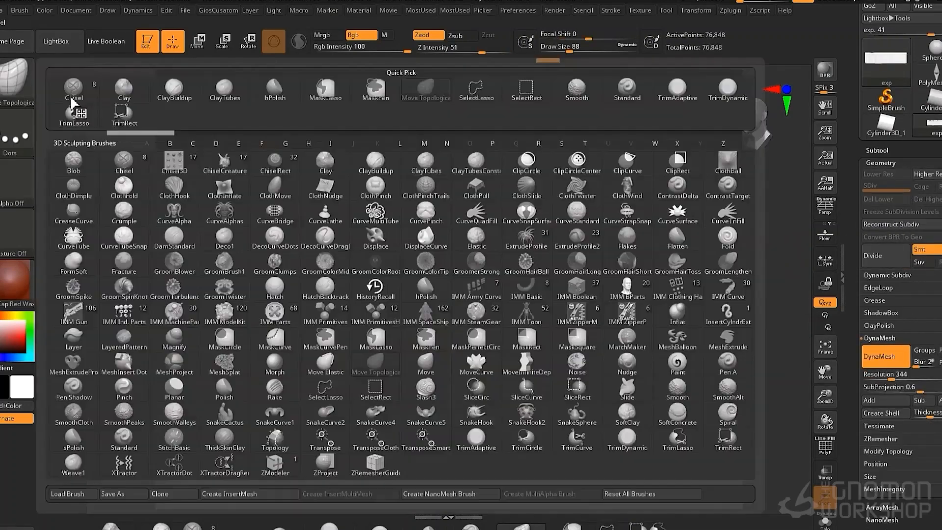
{"action": "left_click", "coordinate": [73, 101]}
{"action": "right_click_drag", "start_coordinate": [416, 248], "coordinate": [411, 255], "text": "shift"}
{"action": "key", "text": "["}
{"action": "key", "text": "["}
{"action": "key", "text": "["}
{"action": "key", "text": "["}
{"action": "left_click_drag", "start_coordinate": [364, 292], "coordinate": [344, 303]}
{"action": "right_click_drag", "start_coordinate": [344, 303], "coordinate": [353, 314], "text": "ctrl"}
{"action": "right_click_drag", "start_coordinate": [353, 314], "coordinate": [344, 294]}
{"action": "left_click_drag", "start_coordinate": [343, 295], "coordinate": [383, 297]}
{"action": "mouse_move", "coordinate": [383, 298]}
{"action": "right_mouse_down"}
{"action": "mouse_move", "coordinate": [353, 269]}
{"action": "mouse_move", "coordinate": [339, 280]}
{"action": "right_mouse_up"}
{"action": "mouse_move", "coordinate": [339, 275]}
{"action": "left_mouse_down"}
{"action": "mouse_move", "coordinate": [423, 287]}
{"action": "mouse_move", "coordinate": [465, 307]}
{"action": "left_mouse_up"}
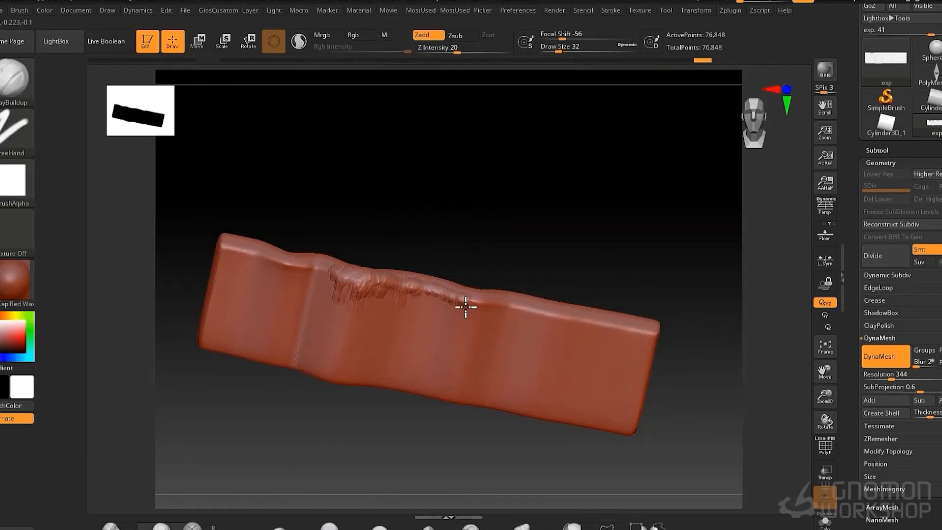
{"action": "right_click_drag", "start_coordinate": [464, 307], "coordinate": [473, 302]}
{"action": "left_click_drag", "start_coordinate": [474, 306], "coordinate": [524, 314]}
{"action": "right_click_drag", "start_coordinate": [530, 301], "coordinate": [549, 318]}
{"action": "left_click_drag", "start_coordinate": [553, 320], "coordinate": [571, 321]}
- Switch between the X, Y and Z sculpting symmetry axes and enable Local Symmetry
{"action": "left_click", "coordinate": [697, 13]}
{"action": "left_click", "coordinate": [723, 322]}
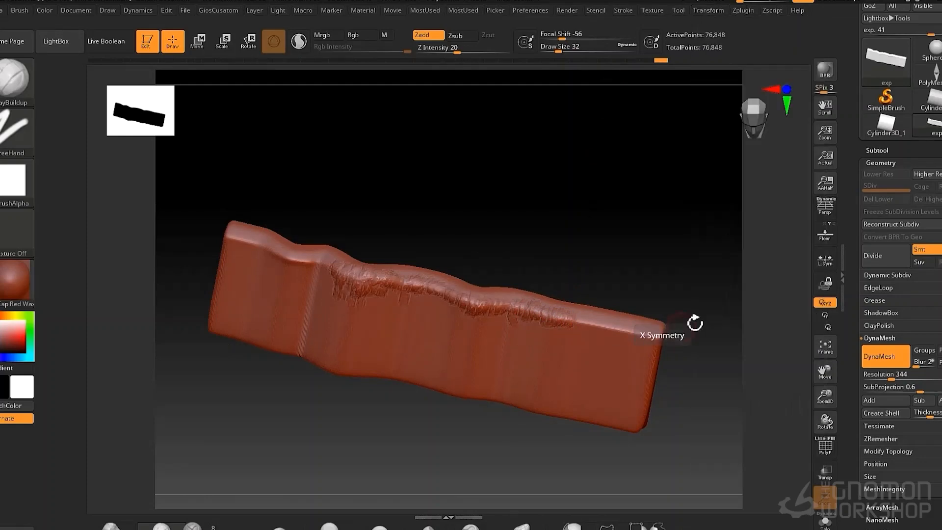
{"action": "left_click", "coordinate": [715, 14]}
{"action": "left_click", "coordinate": [743, 322]}
{"action": "left_click", "coordinate": [715, 14]}
{"action": "left_click", "coordinate": [769, 322]}
{"action": "left_click", "coordinate": [744, 321]}
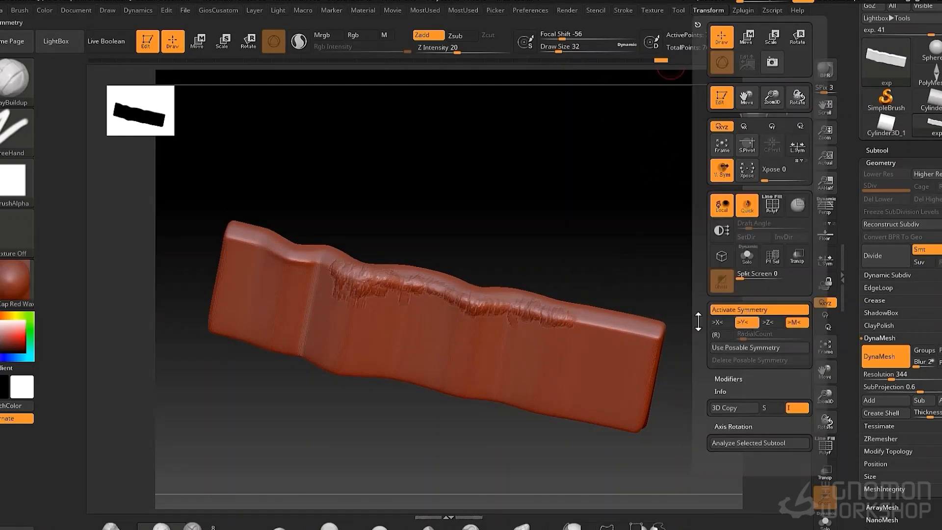
{"action": "right_click_drag", "start_coordinate": [699, 315], "coordinate": [740, 250], "text": "shift"}
{"action": "left_click", "coordinate": [825, 258]}
{"action": "left_click", "coordinate": [707, 13]}
{"action": "left_click", "coordinate": [744, 322]}
{"action": "left_click", "coordinate": [725, 322]}
- Extend the clay lip along the front upper edge toward both ends of the wall
{"action": "left_click_drag", "start_coordinate": [638, 322], "coordinate": [652, 318]}
{"action": "left_click_drag", "start_coordinate": [614, 282], "coordinate": [608, 295]}
{"action": "mouse_move", "coordinate": [599, 322]}
{"action": "left_mouse_down"}
{"action": "mouse_move", "coordinate": [568, 324]}
{"action": "mouse_move", "coordinate": [587, 323]}
{"action": "left_mouse_up"}
{"action": "left_click_drag", "start_coordinate": [491, 280], "coordinate": [484, 270], "text": "shift"}
{"action": "left_click_drag", "start_coordinate": [269, 322], "coordinate": [305, 328]}
{"action": "left_click_drag", "start_coordinate": [321, 290], "coordinate": [314, 299]}
{"action": "mouse_move", "coordinate": [324, 320]}
{"action": "left_mouse_down"}
{"action": "mouse_move", "coordinate": [299, 323]}
{"action": "mouse_move", "coordinate": [314, 318]}
{"action": "left_mouse_up"}
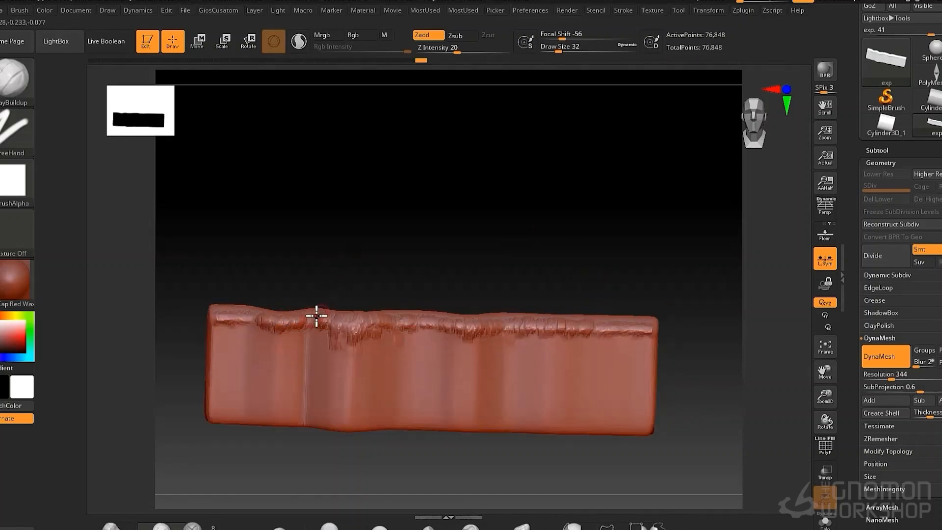
- Add clay strokes across the top surface of the rim and around its outer ends
{"action": "left_click_drag", "start_coordinate": [329, 287], "coordinate": [427, 332]}
{"action": "left_click_drag", "start_coordinate": [315, 313], "coordinate": [341, 313]}
{"action": "left_click_drag", "start_coordinate": [459, 278], "coordinate": [579, 238]}
{"action": "left_click_drag", "start_coordinate": [294, 316], "coordinate": [259, 314]}
{"action": "left_click_drag", "start_coordinate": [246, 280], "coordinate": [223, 282]}
{"action": "mouse_move", "coordinate": [216, 320]}
{"action": "left_mouse_down"}
{"action": "mouse_move", "coordinate": [232, 318]}
{"action": "mouse_move", "coordinate": [216, 314]}
{"action": "left_mouse_up"}
{"action": "mouse_move", "coordinate": [216, 275]}
{"action": "left_mouse_down"}
{"action": "mouse_move", "coordinate": [214, 293]}
{"action": "mouse_move", "coordinate": [233, 307]}
{"action": "left_mouse_up"}
{"action": "mouse_move", "coordinate": [227, 308]}
{"action": "left_mouse_down"}
{"action": "mouse_move", "coordinate": [303, 302]}
{"action": "mouse_move", "coordinate": [368, 275]}
{"action": "mouse_move", "coordinate": [446, 276]}
{"action": "mouse_move", "coordinate": [531, 247]}
{"action": "left_mouse_up"}
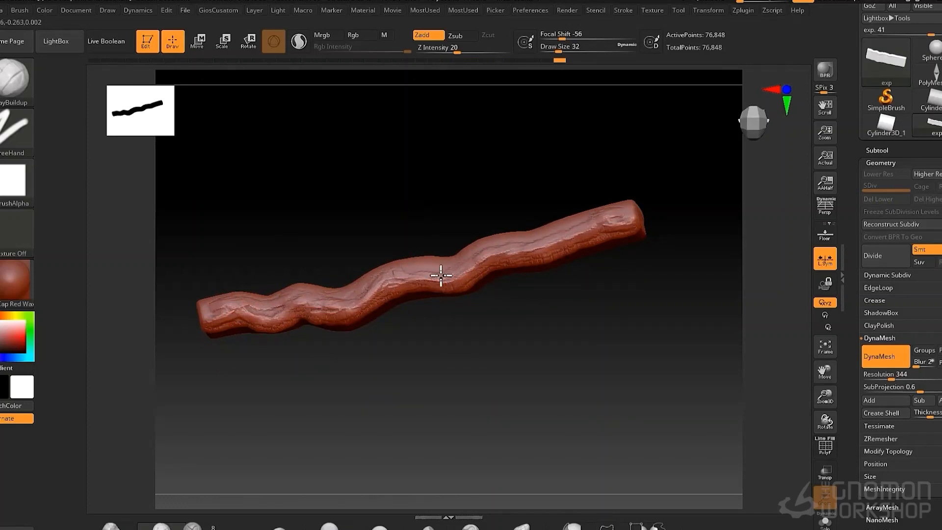
- Build up a rough clay lip along the back upper edge of the wall
{"action": "right_click_drag", "start_coordinate": [439, 271], "coordinate": [440, 246]}
{"action": "mouse_move", "coordinate": [381, 224]}
{"action": "left_mouse_down"}
{"action": "mouse_move", "coordinate": [275, 219]}
{"action": "mouse_move", "coordinate": [225, 205]}
{"action": "mouse_move", "coordinate": [243, 211]}
{"action": "left_mouse_up"}
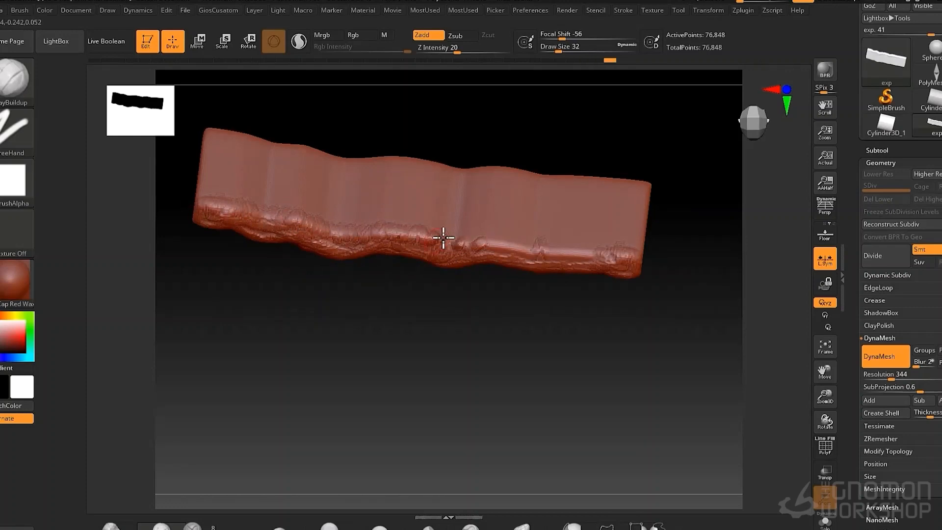
- Sculpt vertical drips hanging from the lip down the front face, the longest one reaching toward the base
{"action": "mouse_move", "coordinate": [522, 228]}
{"action": "right_mouse_down"}
{"action": "mouse_move", "coordinate": [598, 308]}
{"action": "mouse_move", "coordinate": [599, 177]}
{"action": "right_mouse_up"}
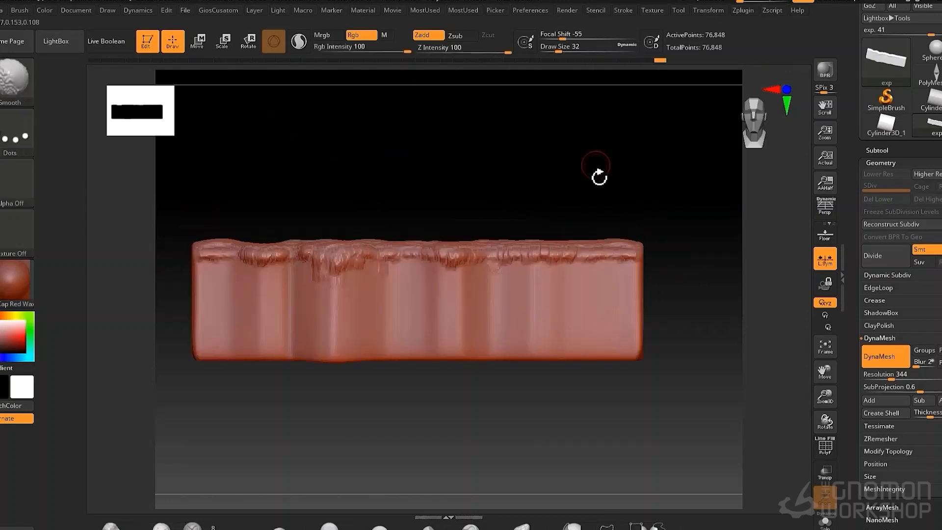
{"action": "left_click_drag", "start_coordinate": [526, 251], "coordinate": [530, 288]}
{"action": "left_click_drag", "start_coordinate": [494, 252], "coordinate": [498, 279]}
{"action": "left_click_drag", "start_coordinate": [454, 258], "coordinate": [457, 314]}
{"action": "left_click_drag", "start_coordinate": [452, 333], "coordinate": [448, 347]}
- Mask everything except the wall's base, flatten the base in Y with the Gizmo, and clear the mask
{"action": "left_click_drag", "start_coordinate": [670, 403], "coordinate": [187, 348], "text": "ctrl"}
{"action": "left_click", "coordinate": [381, 341], "text": "ctrl"}
{"action": "key", "text": "ctrl+i"}
{"action": "key", "text": "w"}
{"action": "left_click", "coordinate": [405, 217]}
{"action": "left_click_drag", "start_coordinate": [417, 322], "coordinate": [418, 346]}
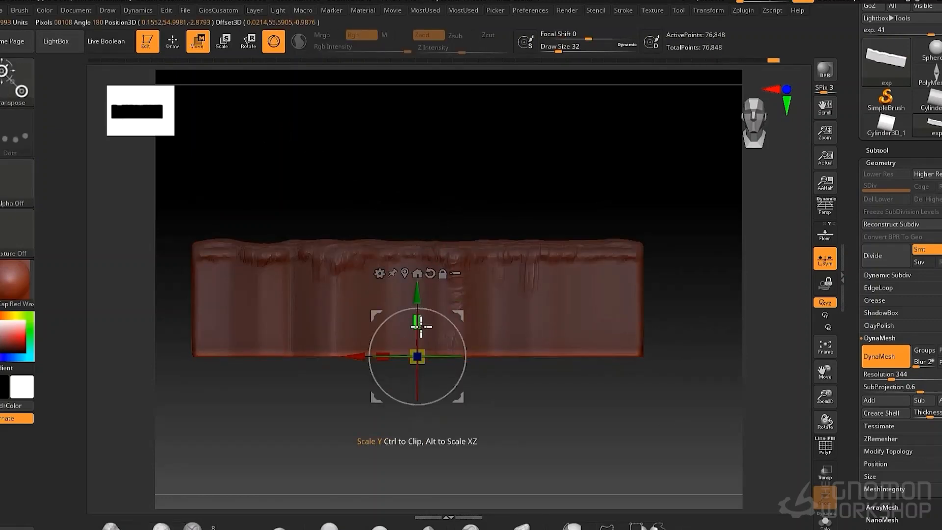
{"action": "left_click_drag", "start_coordinate": [418, 296], "coordinate": [419, 299]}
{"action": "key", "text": "ctrl+shift+a"}
{"action": "key", "text": "q"}
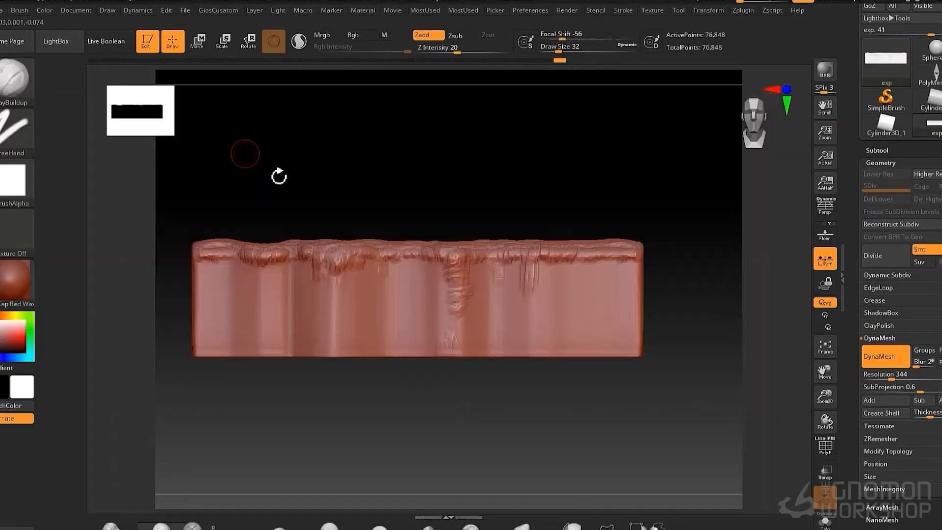
- Build up clay strokes along the base of the front face and extend the drips down the wall with ClayBuildup
{"action": "mouse_move", "coordinate": [218, 353]}
{"action": "left_mouse_down"}
{"action": "mouse_move", "coordinate": [206, 363]}
{"action": "mouse_move", "coordinate": [280, 370]}
{"action": "mouse_move", "coordinate": [347, 356]}
{"action": "mouse_move", "coordinate": [505, 349]}
{"action": "left_mouse_up"}
{"action": "left_click_drag", "start_coordinate": [490, 397], "coordinate": [467, 432]}
{"action": "mouse_move", "coordinate": [462, 291]}
{"action": "left_mouse_down"}
{"action": "mouse_move", "coordinate": [473, 322]}
{"action": "mouse_move", "coordinate": [483, 320]}
{"action": "left_mouse_up"}
{"action": "left_click_drag", "start_coordinate": [486, 417], "coordinate": [491, 388]}
{"action": "mouse_move", "coordinate": [498, 280]}
{"action": "left_mouse_down"}
{"action": "mouse_move", "coordinate": [529, 322]}
{"action": "mouse_move", "coordinate": [546, 293]}
{"action": "mouse_move", "coordinate": [547, 314]}
{"action": "left_mouse_up"}
{"action": "left_click_drag", "start_coordinate": [352, 276], "coordinate": [315, 348]}
{"action": "mouse_move", "coordinate": [255, 268]}
{"action": "left_mouse_down"}
{"action": "mouse_move", "coordinate": [337, 340]}
{"action": "mouse_move", "coordinate": [440, 270]}
{"action": "mouse_move", "coordinate": [376, 326]}
{"action": "mouse_move", "coordinate": [535, 284]}
{"action": "left_mouse_up"}
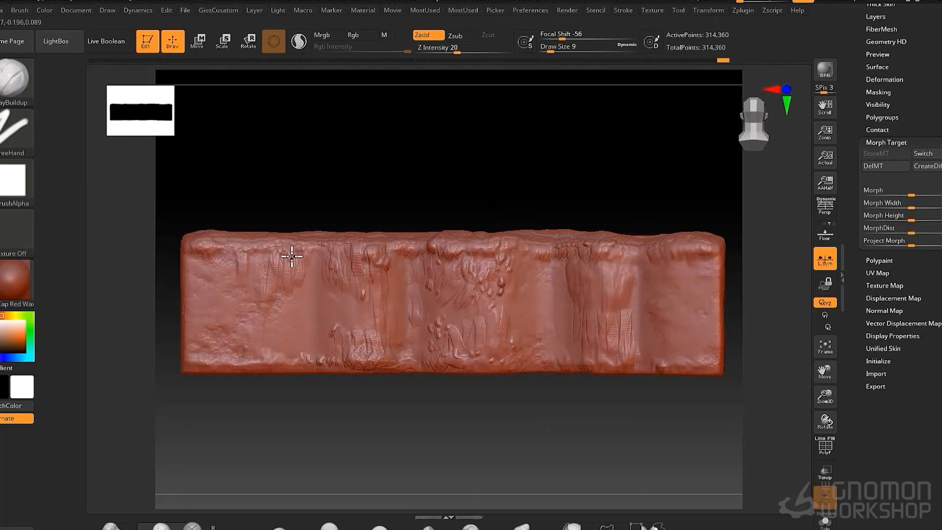
- Add short vertical clay strokes along the base and middle of the wall's back face
{"action": "left_click_drag", "start_coordinate": [295, 343], "coordinate": [290, 357]}
{"action": "left_click_drag", "start_coordinate": [306, 327], "coordinate": [303, 360]}
{"action": "left_click_drag", "start_coordinate": [445, 341], "coordinate": [477, 355]}
{"action": "mouse_move", "coordinate": [540, 332]}
{"action": "left_mouse_down"}
{"action": "mouse_move", "coordinate": [538, 354]}
{"action": "mouse_move", "coordinate": [656, 349]}
{"action": "mouse_move", "coordinate": [627, 250]}
{"action": "mouse_move", "coordinate": [534, 286]}
{"action": "mouse_move", "coordinate": [458, 300]}
{"action": "left_mouse_up"}
{"action": "left_click_drag", "start_coordinate": [912, 177], "coordinate": [911, 141]}
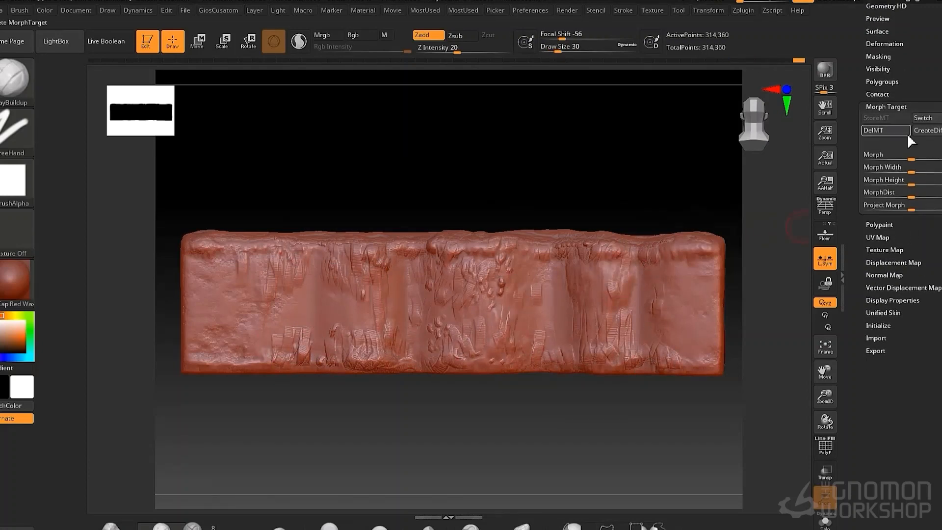
{"action": "left_click_drag", "start_coordinate": [907, 252], "coordinate": [909, 291]}
{"action": "left_click", "coordinate": [885, 82]}
- Load a RockChunk_Pattern brush from the brush library and stamp fine rock texture across both faces of the wall
{"action": "key", "text": "comma"}
{"action": "left_click", "coordinate": [214, 74]}
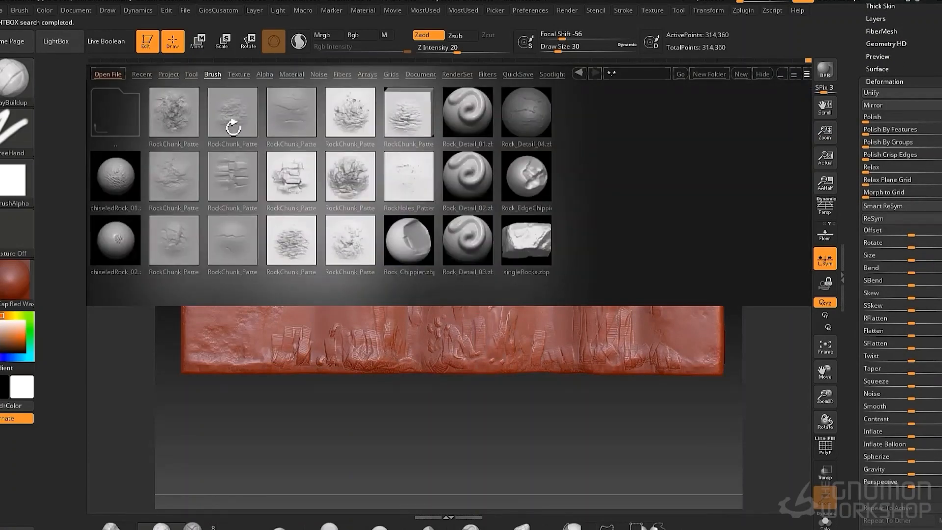
{"action": "double_click", "coordinate": [233, 123]}
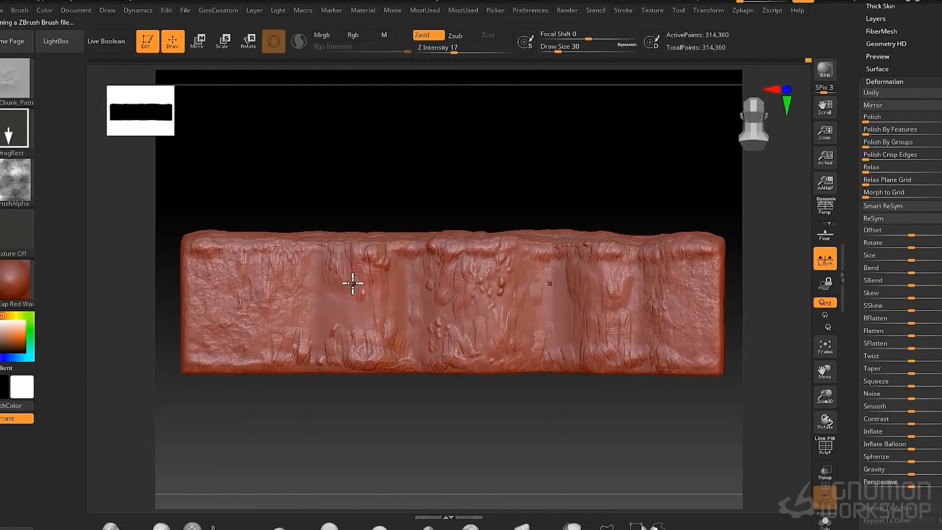
{"action": "mouse_move", "coordinate": [472, 291]}
{"action": "left_mouse_down"}
{"action": "mouse_move", "coordinate": [582, 191]}
{"action": "mouse_move", "coordinate": [302, 275]}
{"action": "left_mouse_up"}
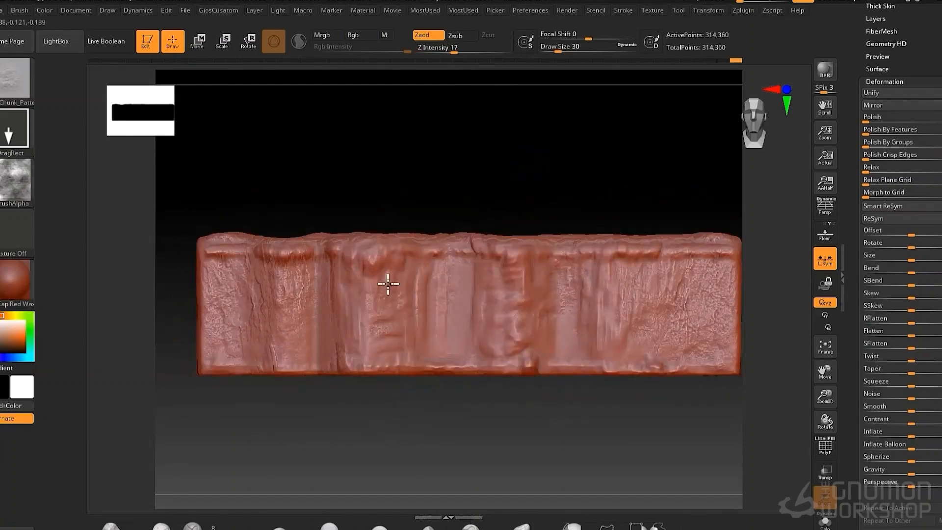
{"action": "mouse_move", "coordinate": [645, 212]}
{"action": "left_mouse_down"}
{"action": "mouse_move", "coordinate": [694, 341]}
{"action": "mouse_move", "coordinate": [530, 358]}
{"action": "mouse_move", "coordinate": [632, 210]}
{"action": "mouse_move", "coordinate": [478, 263]}
{"action": "mouse_move", "coordinate": [436, 185]}
{"action": "mouse_move", "coordinate": [84, 63]}
{"action": "left_mouse_up"}
- Load another RockChunk_Pattern brush and stamp rougher rock detail over the wall's front and back at Z Intensity 42
{"action": "key", "text": "b"}
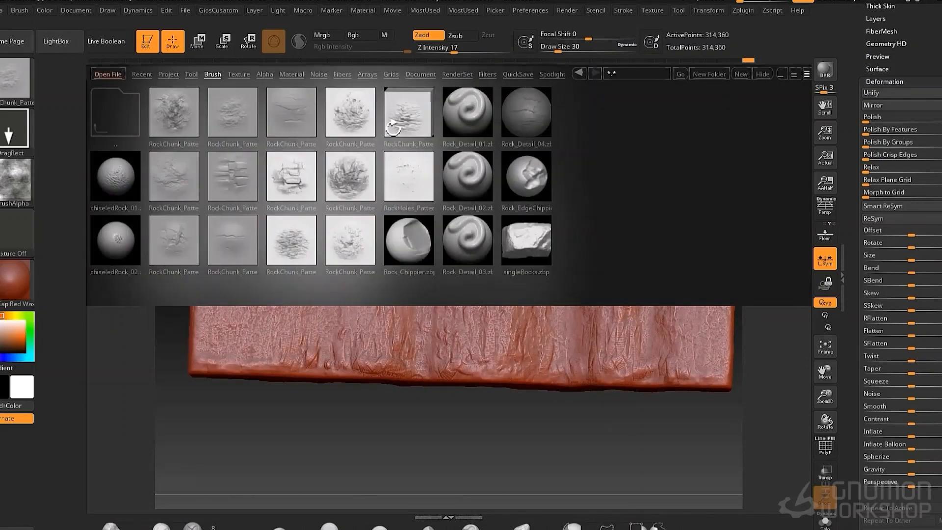
{"action": "left_click", "coordinate": [393, 281]}
{"action": "left_click_drag", "start_coordinate": [389, 352], "coordinate": [533, 301]}
{"action": "left_click_drag", "start_coordinate": [633, 295], "coordinate": [496, 312]}
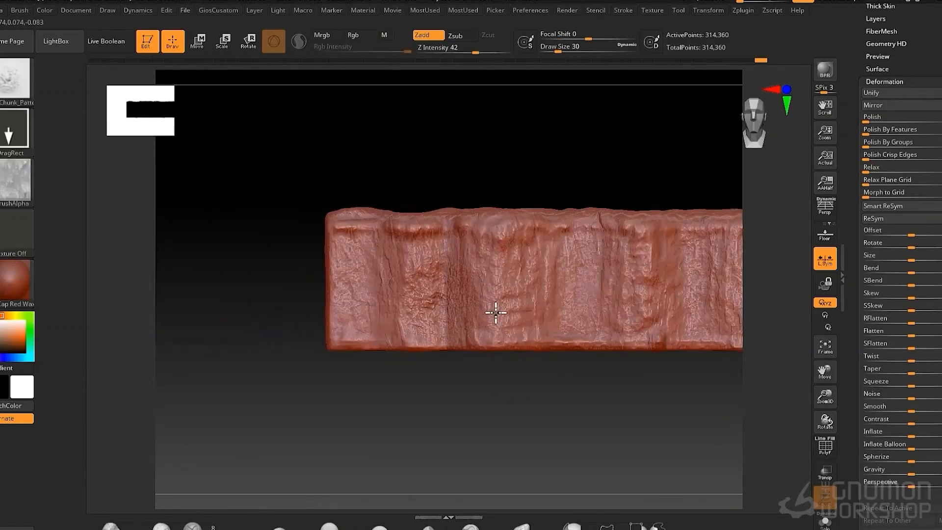
{"action": "right_click_drag", "start_coordinate": [577, 252], "coordinate": [454, 261], "text": "alt"}
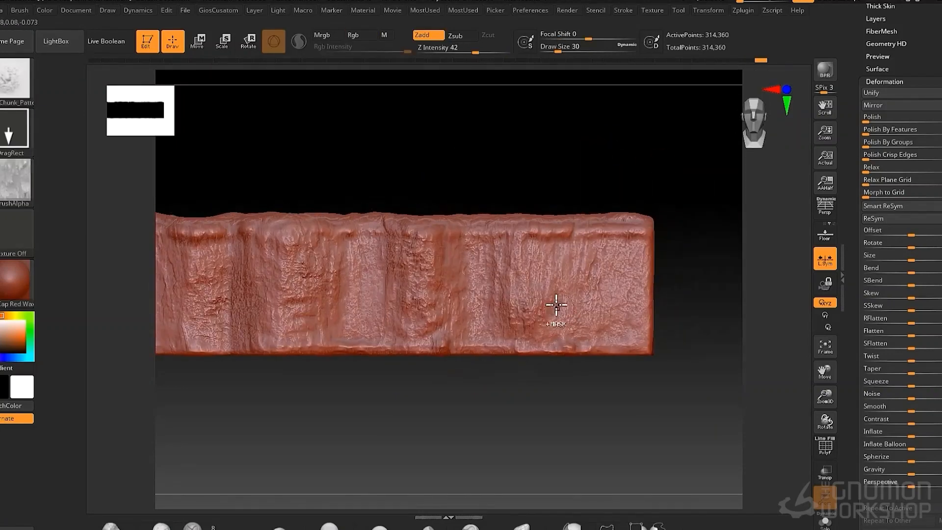
{"action": "left_click_drag", "start_coordinate": [537, 184], "coordinate": [346, 265]}
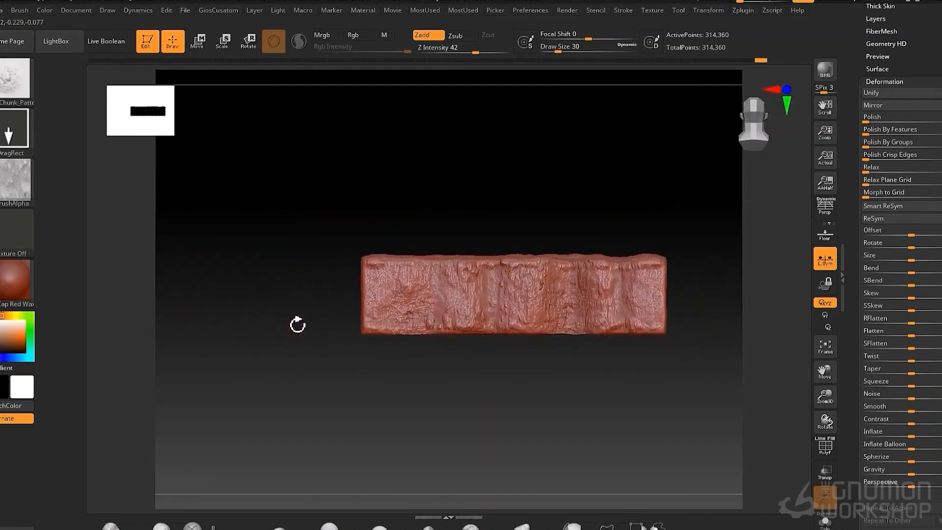
- Load the Noise18 surface noise preset onto the wall and apply it to the mesh
{"action": "left_click_drag", "start_coordinate": [887, 98], "coordinate": [888, 116]}
{"action": "left_click", "coordinate": [890, 101]}
{"action": "left_click", "coordinate": [890, 163]}
{"action": "left_click", "coordinate": [891, 190]}
{"action": "left_click", "coordinate": [885, 174]}
{"action": "left_click", "coordinate": [890, 98]}
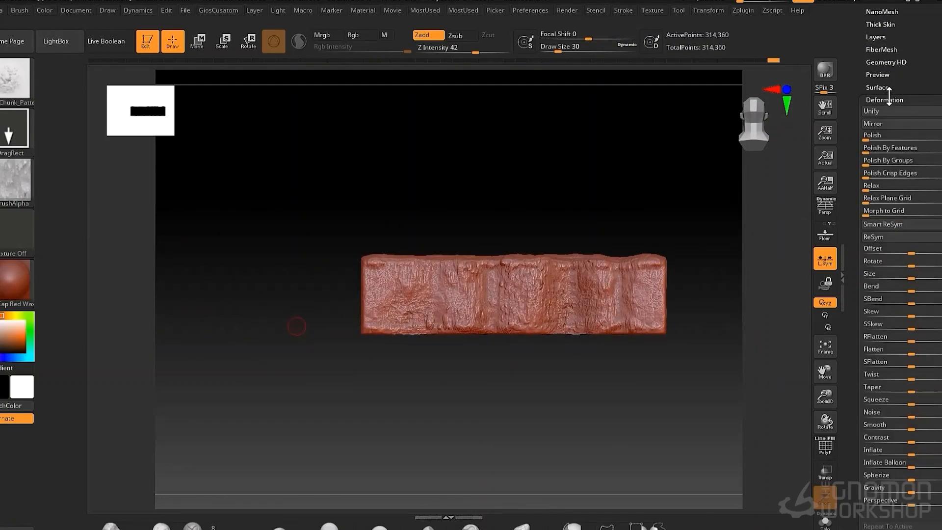
{"action": "left_click", "coordinate": [881, 88]}
{"action": "left_click", "coordinate": [913, 122]}
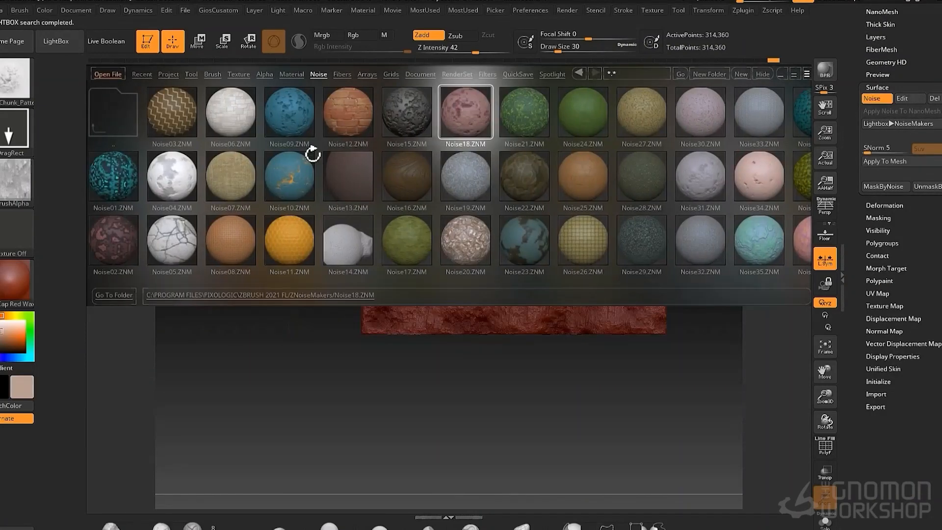
{"action": "left_click_drag", "start_coordinate": [313, 155], "coordinate": [462, 176], "text": "alt"}
{"action": "left_click", "coordinate": [897, 163]}
{"action": "mouse_move", "coordinate": [589, 152]}
{"action": "left_mouse_down"}
{"action": "mouse_move", "coordinate": [524, 156]}
{"action": "mouse_move", "coordinate": [572, 124]}
{"action": "mouse_move", "coordinate": [530, 166]}
{"action": "mouse_move", "coordinate": [638, 143]}
{"action": "left_mouse_up"}
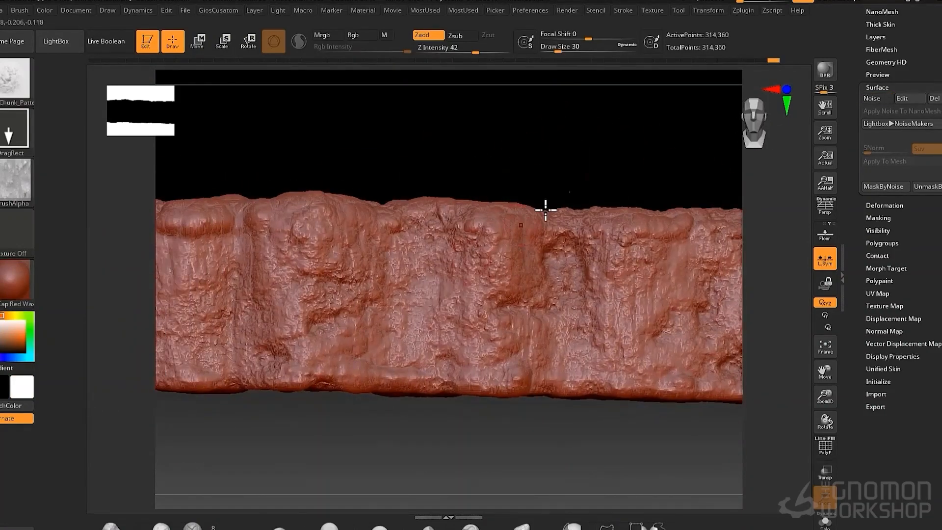
- Blend the wall toward its stored morph target to soften the applied noise
{"action": "left_click", "coordinate": [896, 270]}
{"action": "left_click_drag", "start_coordinate": [915, 215], "coordinate": [939, 219]}
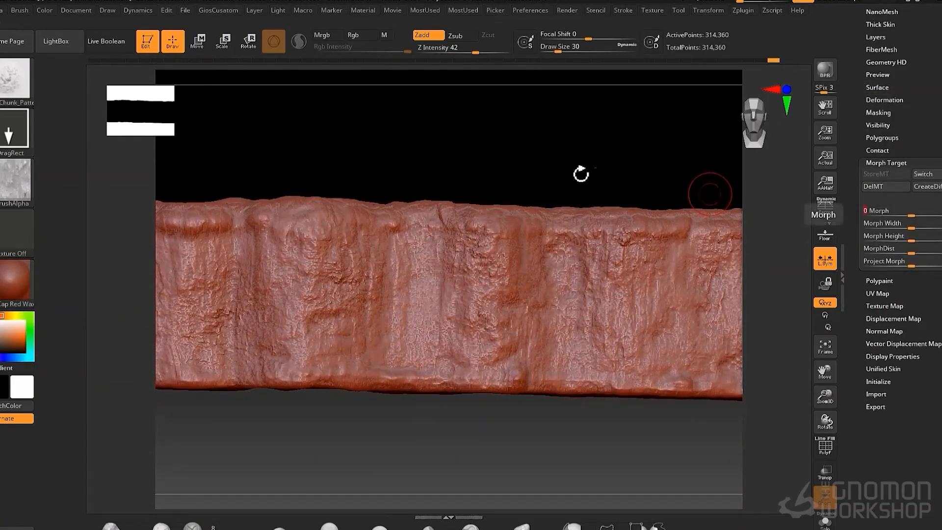
{"action": "left_click_drag", "start_coordinate": [582, 174], "coordinate": [635, 160]}
- Carve creases into the wall's front face with the DamStandard brush in Zsub mode, using draw sizes 10 and 34
{"action": "left_click_drag", "start_coordinate": [609, 318], "coordinate": [519, 368], "text": "alt"}
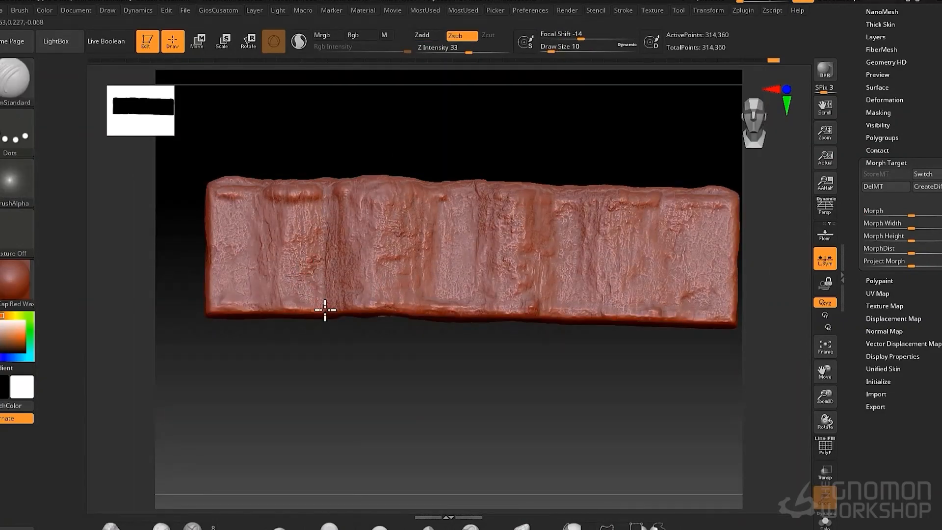
{"action": "right_click_drag", "start_coordinate": [325, 309], "coordinate": [488, 312]}
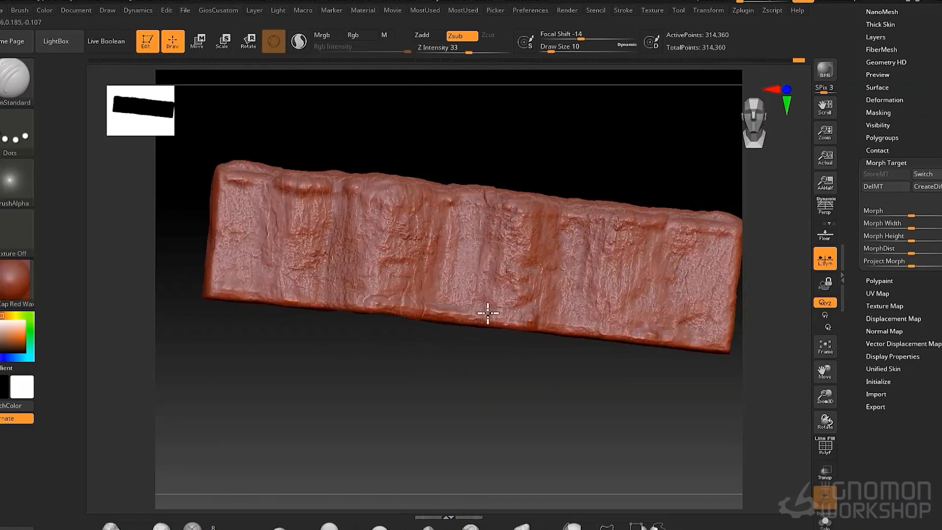
{"action": "right_click_drag", "start_coordinate": [522, 342], "coordinate": [539, 275]}
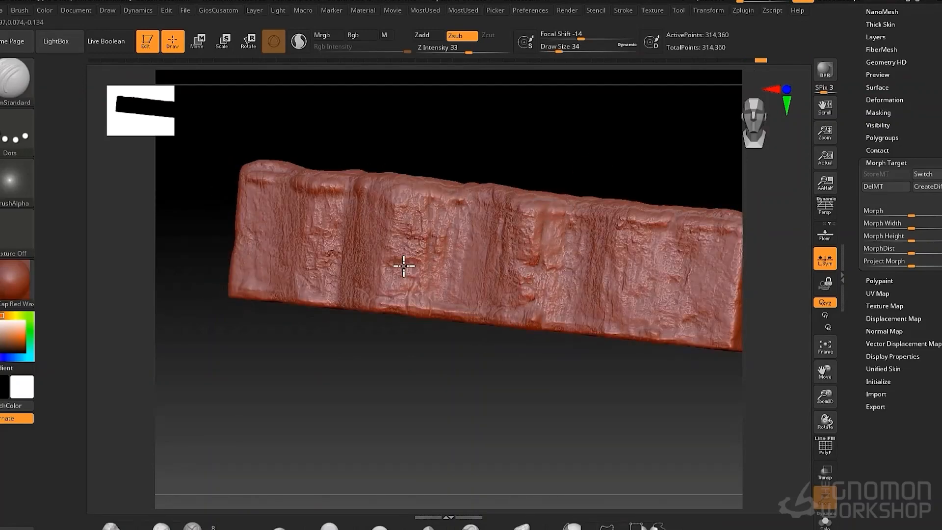
{"action": "right_click_drag", "start_coordinate": [439, 297], "coordinate": [370, 222]}
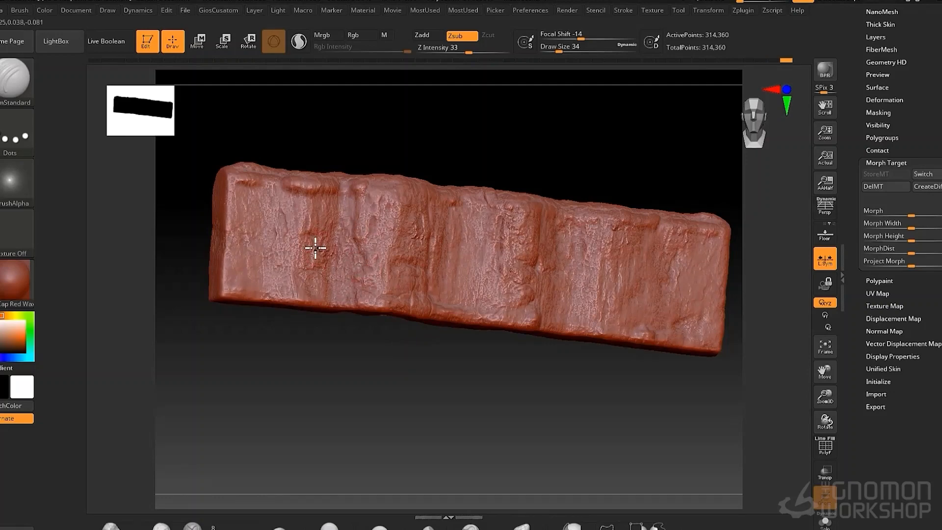
{"action": "right_click_drag", "start_coordinate": [296, 273], "coordinate": [302, 292]}
{"action": "right_click_drag", "start_coordinate": [359, 313], "coordinate": [466, 314]}
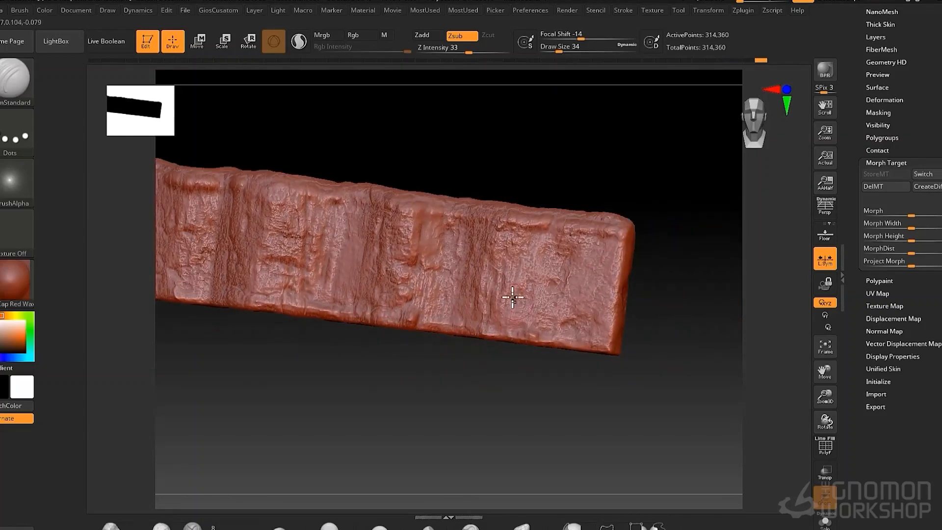
{"action": "right_click_drag", "start_coordinate": [651, 248], "coordinate": [469, 292]}
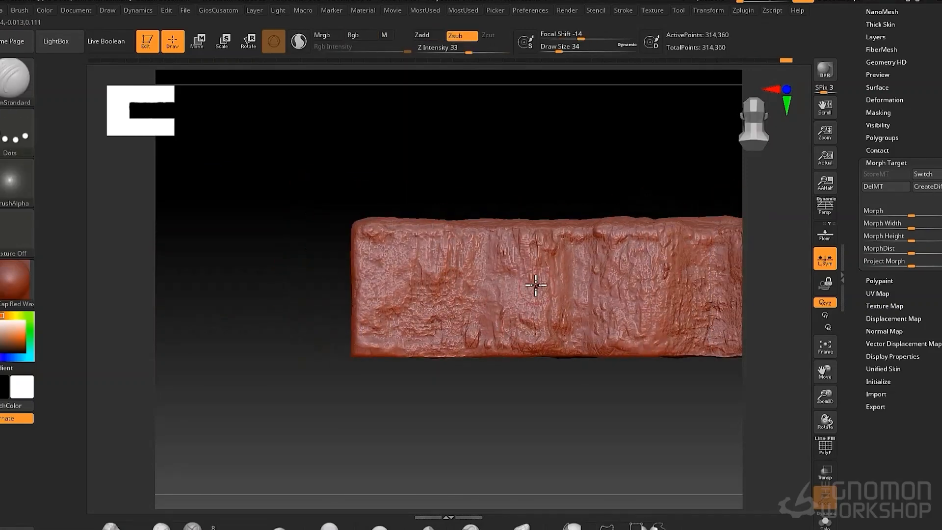
- Carve creases into the back face and under the lip on both sides with DamStandard at draw size 34
{"action": "right_click_drag", "start_coordinate": [536, 285], "coordinate": [411, 322], "text": "alt"}
{"action": "right_click_drag", "start_coordinate": [585, 315], "coordinate": [453, 288], "text": "alt"}
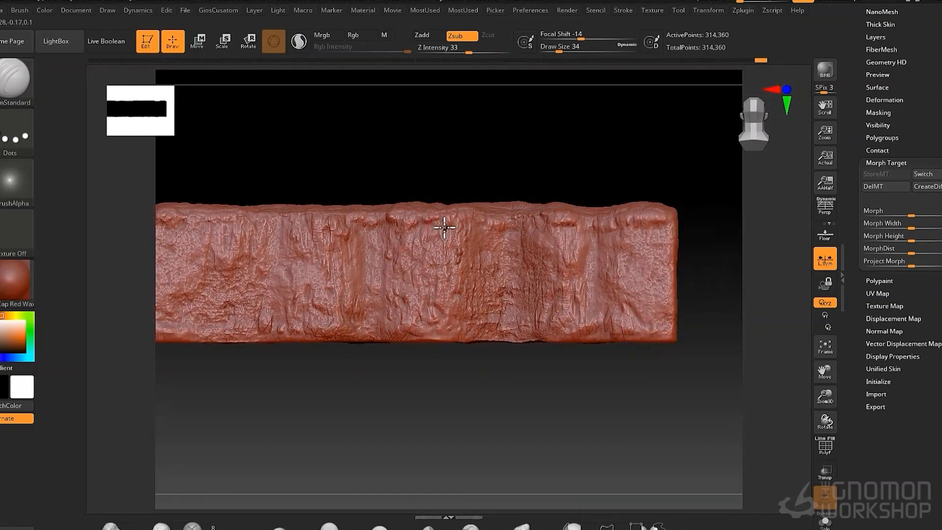
{"action": "right_click_drag", "start_coordinate": [445, 227], "coordinate": [415, 236]}
{"action": "right_click_drag", "start_coordinate": [285, 231], "coordinate": [601, 181]}
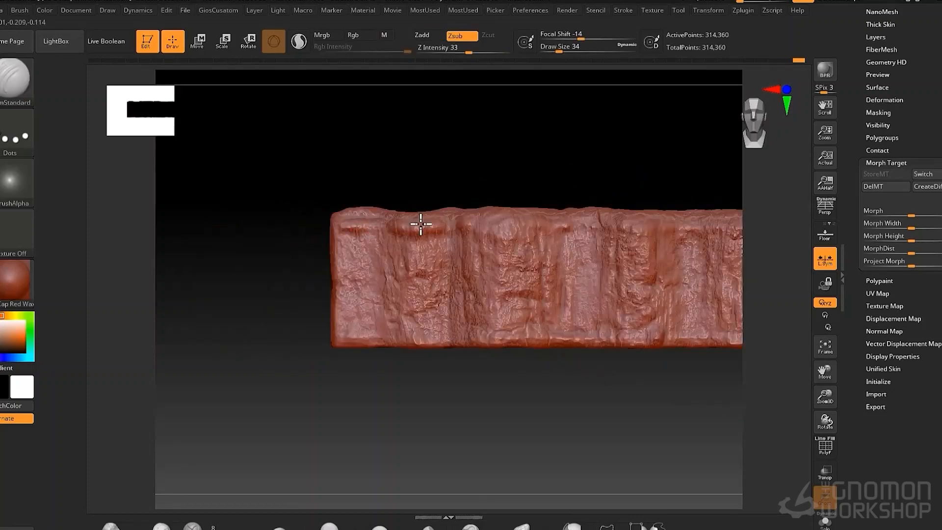
{"action": "mouse_move", "coordinate": [421, 216]}
{"action": "right_mouse_down"}
{"action": "mouse_move", "coordinate": [673, 194]}
{"action": "mouse_move", "coordinate": [602, 191]}
{"action": "right_mouse_up"}
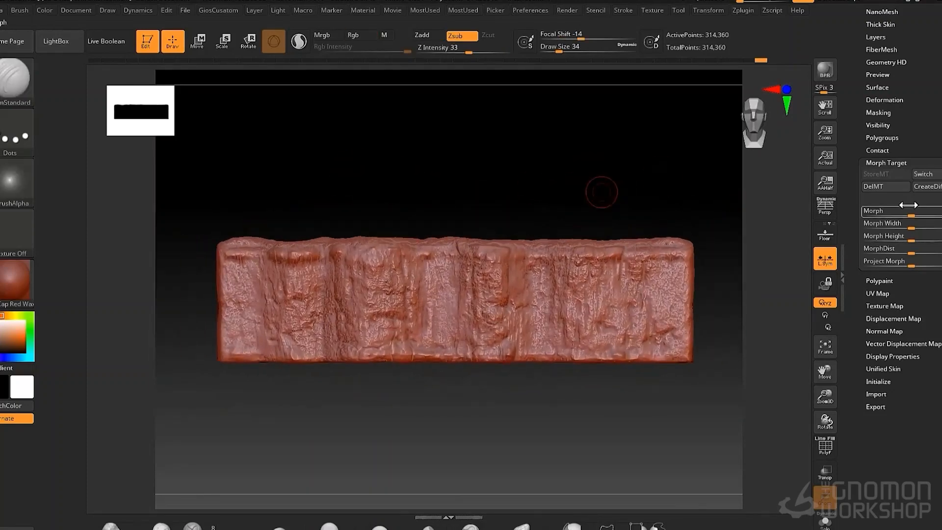
- Subdivide the wall mesh to subdivision level 2
{"action": "left_click_drag", "start_coordinate": [923, 288], "coordinate": [923, 259]}
{"action": "left_click_drag", "start_coordinate": [930, 38], "coordinate": [927, 170]}
{"action": "left_click", "coordinate": [894, 88]}
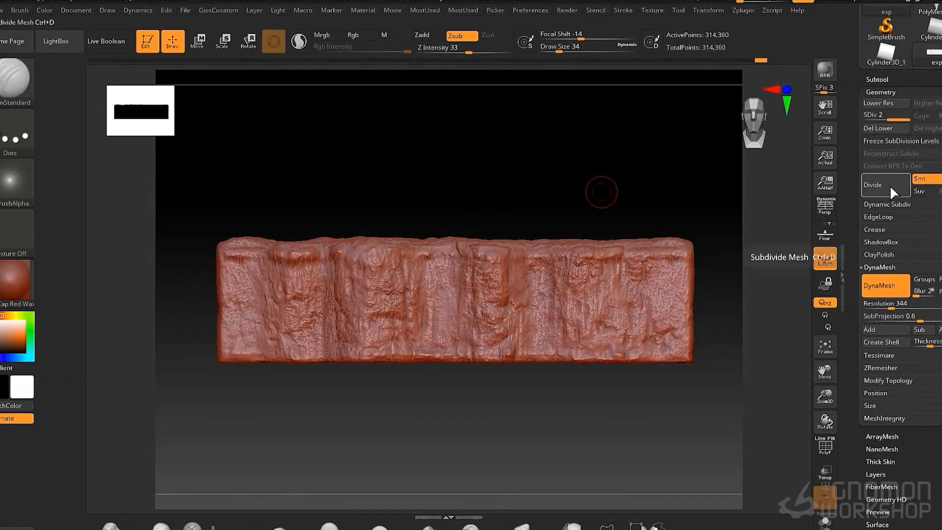
- Load another NoiseMaker preset as surface noise on the subdivided wall and set the main colour to white
{"action": "left_click_drag", "start_coordinate": [932, 441], "coordinate": [932, 326]}
{"action": "left_click_drag", "start_coordinate": [906, 198], "coordinate": [895, 74]}
{"action": "left_click", "coordinate": [895, 75]}
{"action": "left_click_drag", "start_coordinate": [895, 18], "coordinate": [895, 62]}
{"action": "left_click", "coordinate": [894, 59]}
{"action": "left_click", "coordinate": [891, 46]}
{"action": "left_click", "coordinate": [902, 84]}
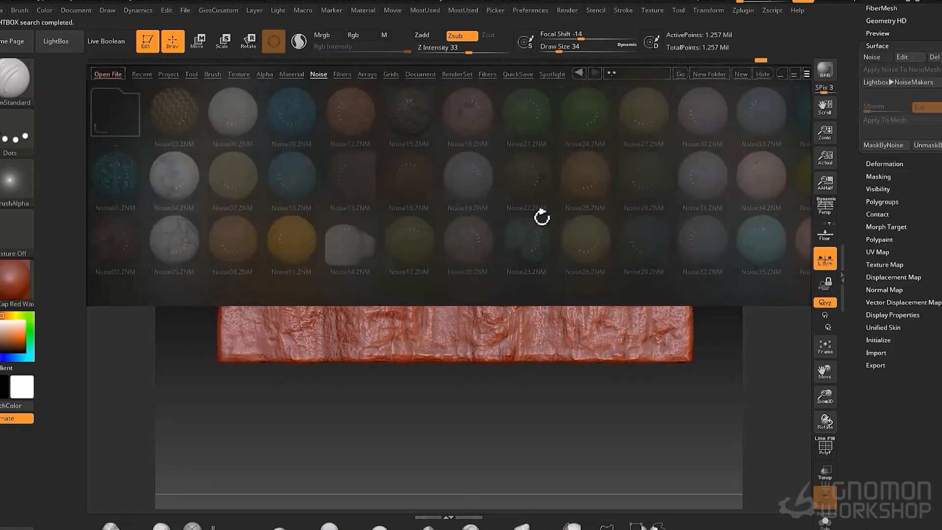
{"action": "left_click_drag", "start_coordinate": [597, 211], "coordinate": [432, 216]}
{"action": "double_click", "coordinate": [517, 240]}
{"action": "left_click", "coordinate": [72, 41]}
{"action": "left_click_drag", "start_coordinate": [597, 159], "coordinate": [645, 185], "text": "alt"}
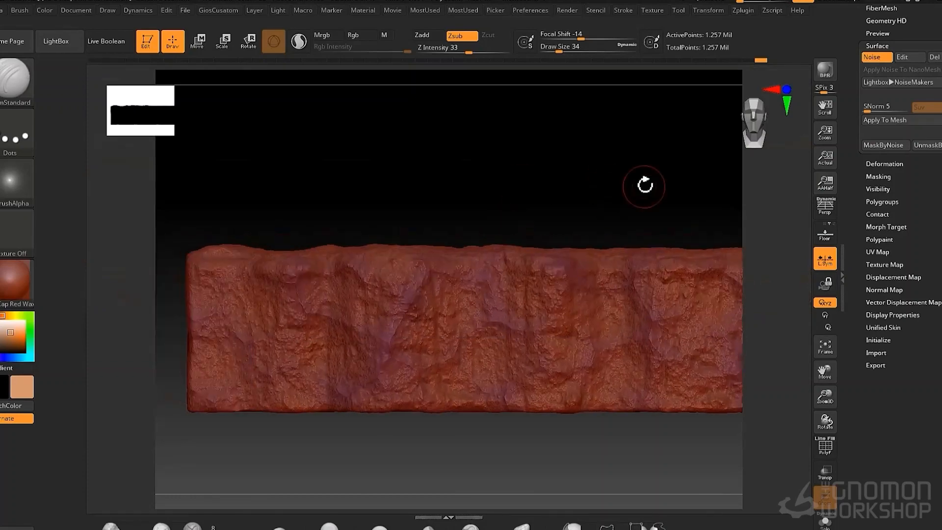
{"action": "left_click_drag", "start_coordinate": [6, 326], "coordinate": [1, 322]}
- Edit the surface noise with a Plugin Scale of 0.078 and an inverted curve, and apply it to the mesh
{"action": "left_click", "coordinate": [904, 57]}
{"action": "left_click_drag", "start_coordinate": [690, 303], "coordinate": [674, 331], "text": "alt"}
{"action": "left_click_drag", "start_coordinate": [749, 168], "coordinate": [707, 184]}
{"action": "left_click_drag", "start_coordinate": [883, 104], "coordinate": [858, 103]}
{"action": "left_click_drag", "start_coordinate": [679, 121], "coordinate": [707, 137]}
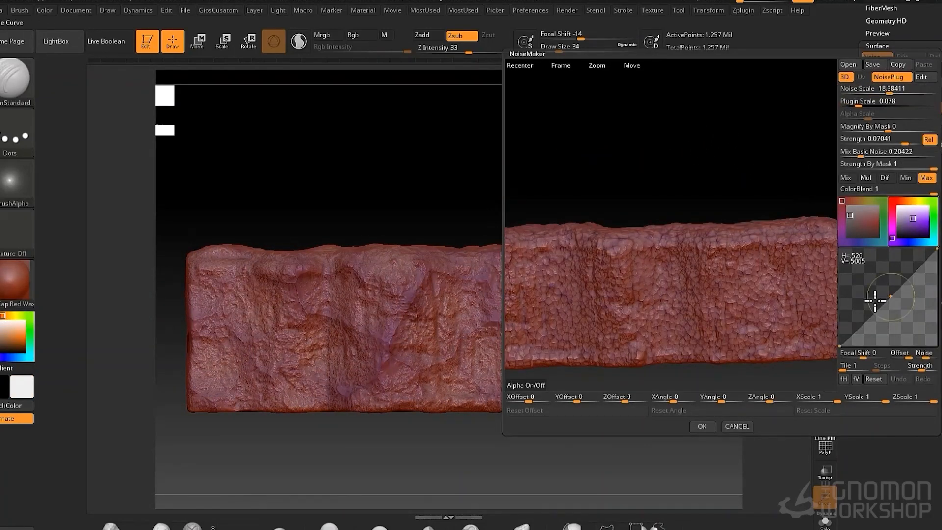
{"action": "left_click_drag", "start_coordinate": [841, 346], "coordinate": [843, 257]}
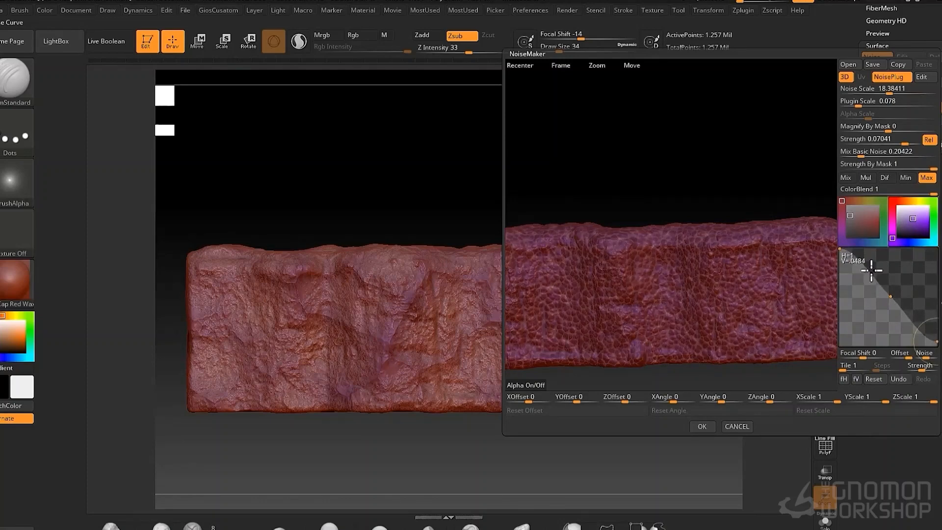
{"action": "left_click", "coordinate": [702, 426]}
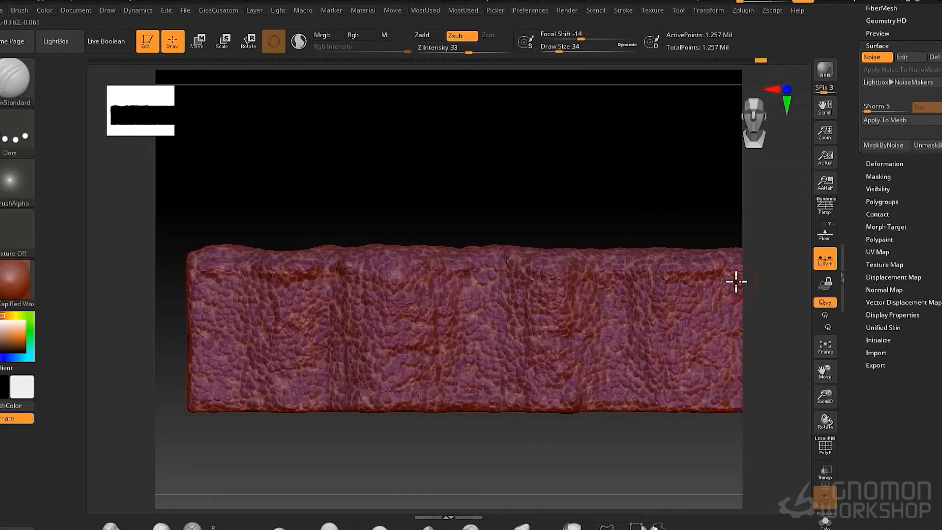
{"action": "left_click", "coordinate": [899, 122]}
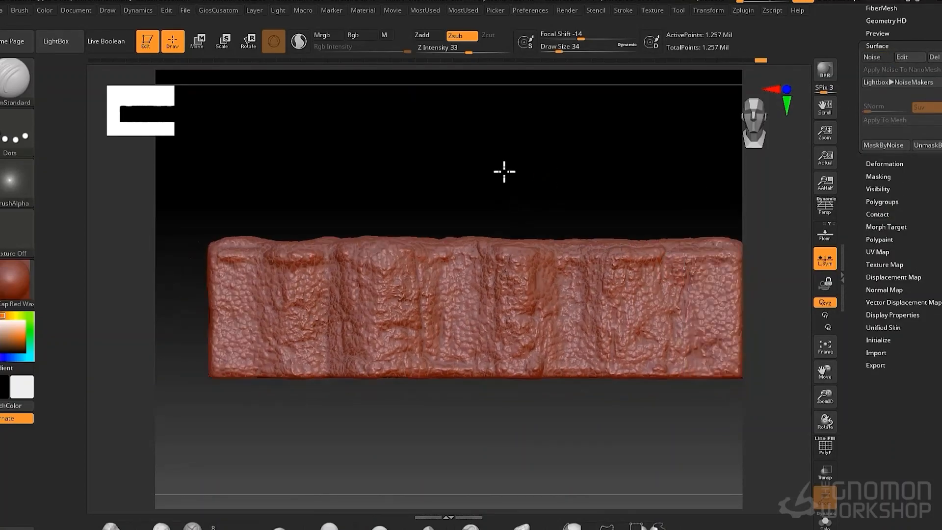
- Switch the wall to its stored morph target and choose the Morph brush
{"action": "left_click", "coordinate": [886, 226]}
{"action": "left_click", "coordinate": [925, 141]}
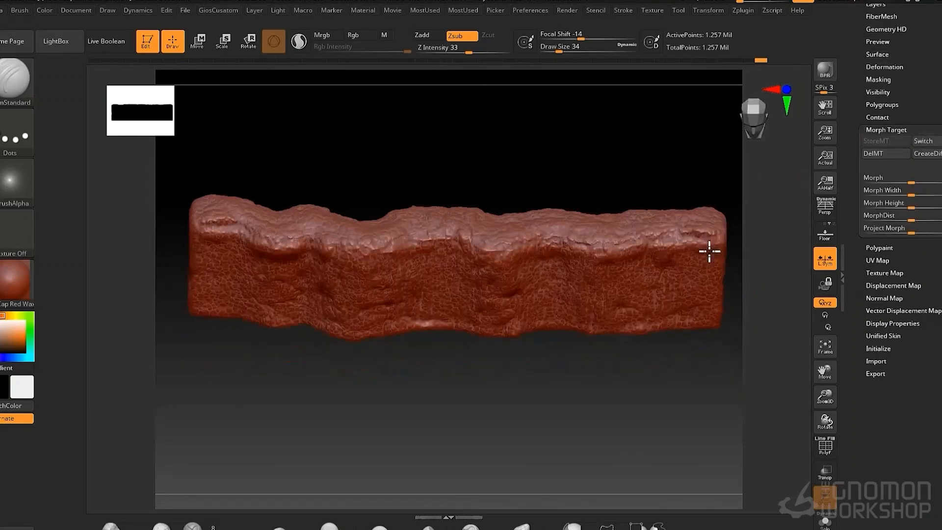
{"action": "key", "text": "b"}
{"action": "key", "text": "m"}
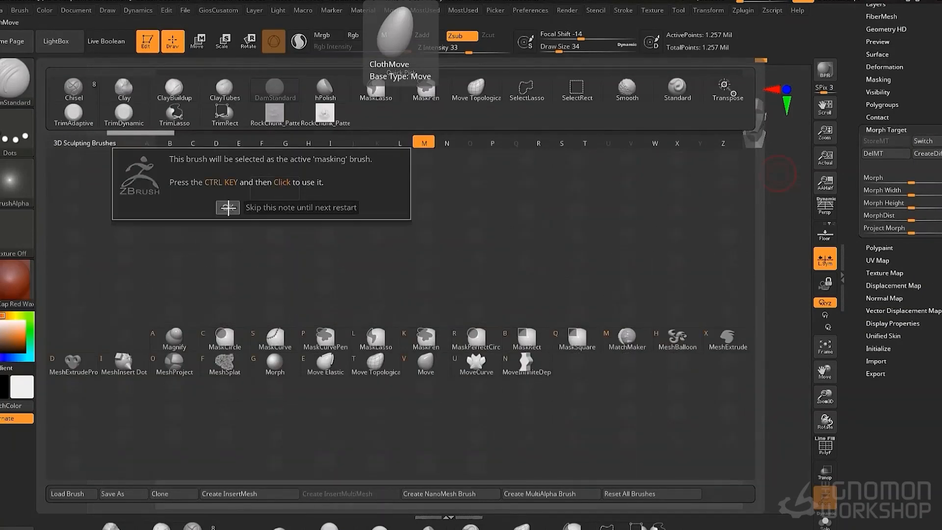
{"action": "key", "text": "g"}
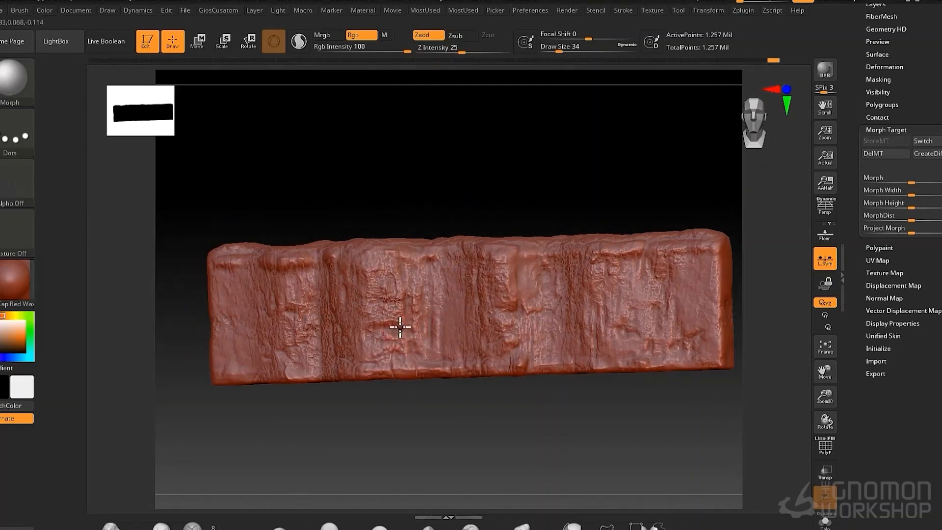
- Paint the cellular noise detail back into selected areas of the front face with the Morph brush at draw size 58
{"action": "left_click_drag", "start_coordinate": [407, 218], "coordinate": [381, 250]}
{"action": "right_click_drag", "start_coordinate": [416, 334], "coordinate": [542, 343]}
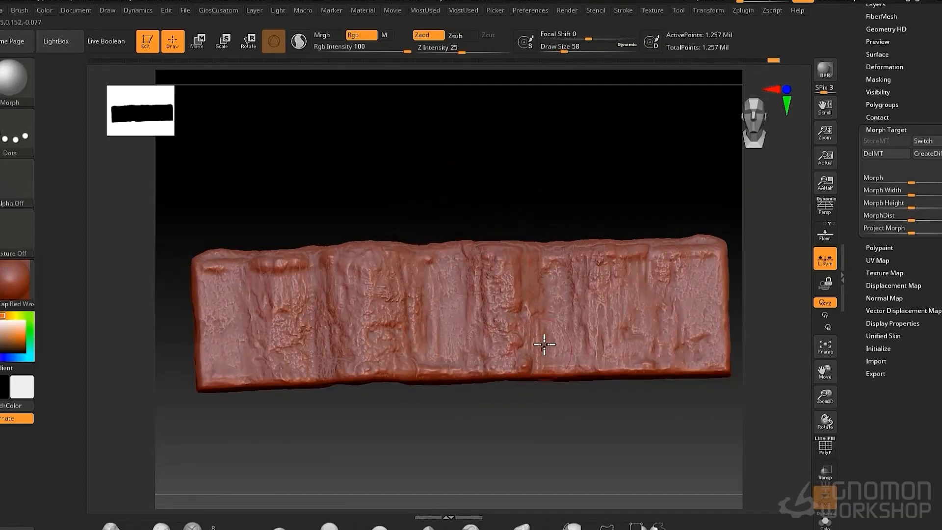
{"action": "left_click_drag", "start_coordinate": [542, 343], "coordinate": [636, 311]}
{"action": "left_click_drag", "start_coordinate": [584, 206], "coordinate": [522, 160]}
{"action": "left_click_drag", "start_coordinate": [403, 180], "coordinate": [374, 203]}
{"action": "left_click_drag", "start_coordinate": [281, 280], "coordinate": [278, 300]}
- Paint the cellular noise detail back across the wall's back face with the Morph brush
{"action": "mouse_move", "coordinate": [544, 165]}
{"action": "left_mouse_down"}
{"action": "mouse_move", "coordinate": [451, 154]}
{"action": "mouse_move", "coordinate": [476, 204]}
{"action": "mouse_move", "coordinate": [476, 170]}
{"action": "mouse_move", "coordinate": [383, 315]}
{"action": "left_mouse_up"}
{"action": "left_click_drag", "start_coordinate": [386, 172], "coordinate": [337, 238]}
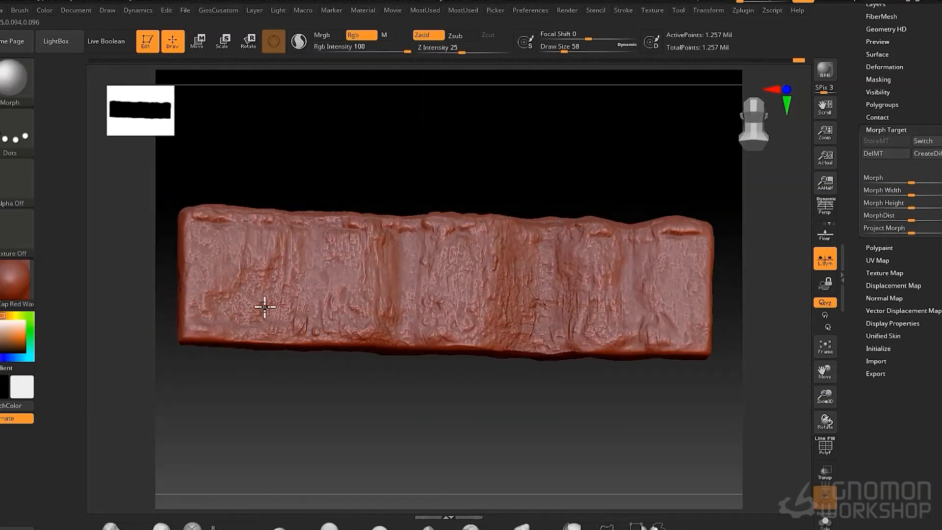
{"action": "mouse_move", "coordinate": [439, 179]}
{"action": "left_mouse_down"}
{"action": "mouse_move", "coordinate": [412, 208]}
{"action": "mouse_move", "coordinate": [502, 204]}
{"action": "mouse_move", "coordinate": [543, 185]}
{"action": "mouse_move", "coordinate": [464, 373]}
{"action": "mouse_move", "coordinate": [576, 343]}
{"action": "mouse_move", "coordinate": [580, 313]}
{"action": "left_mouse_up"}
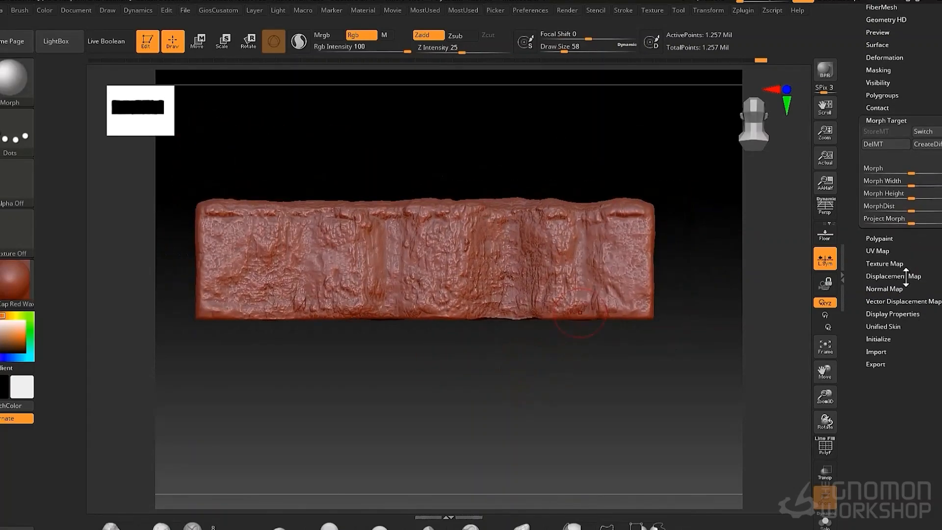
- Inflate the whole wall mesh by 3 with the Inflate deformation
{"action": "left_click", "coordinate": [906, 278]}
{"action": "left_click", "coordinate": [894, 170]}
{"action": "left_click", "coordinate": [884, 57]}
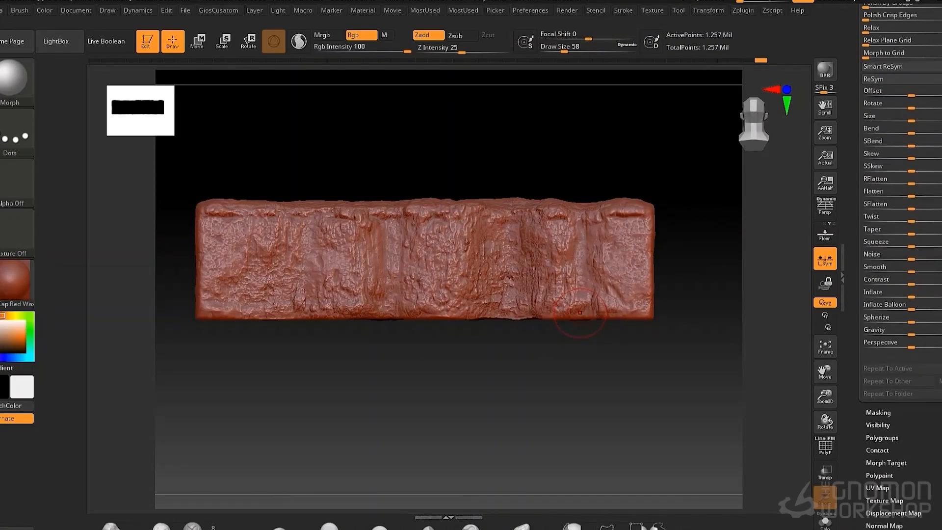
{"action": "left_click_drag", "start_coordinate": [912, 293], "coordinate": [912, 293]}
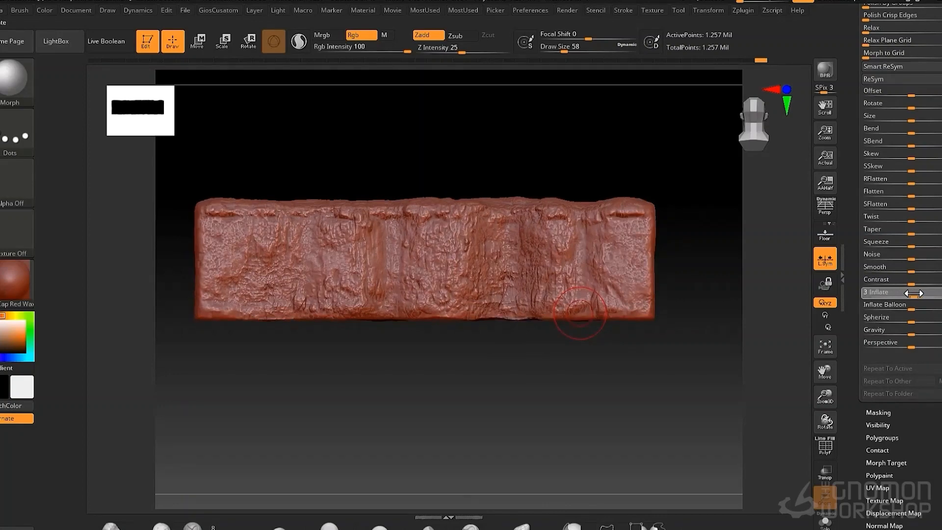
- Carve fine creases into the wall's back face with the DamStandard brush at draw size 8
{"action": "mouse_move", "coordinate": [631, 156]}
{"action": "left_mouse_down"}
{"action": "mouse_move", "coordinate": [502, 158]}
{"action": "mouse_move", "coordinate": [532, 141]}
{"action": "mouse_move", "coordinate": [429, 139]}
{"action": "mouse_move", "coordinate": [501, 142]}
{"action": "mouse_move", "coordinate": [440, 122]}
{"action": "mouse_move", "coordinate": [522, 141]}
{"action": "mouse_move", "coordinate": [435, 375]}
{"action": "mouse_move", "coordinate": [440, 420]}
{"action": "left_mouse_up"}
{"action": "left_click", "coordinate": [471, 527]}
{"action": "key", "text": "bracketleft"}
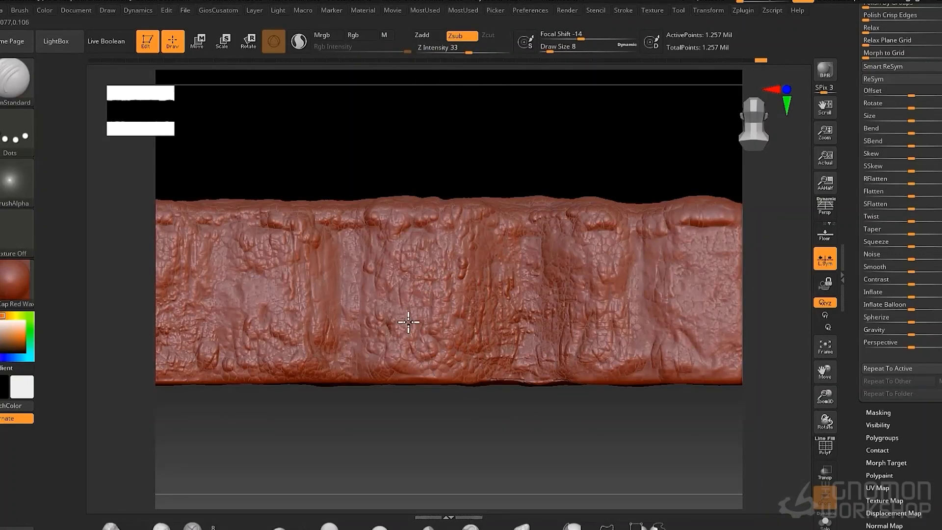
{"action": "left_click_drag", "start_coordinate": [451, 342], "coordinate": [451, 315]}
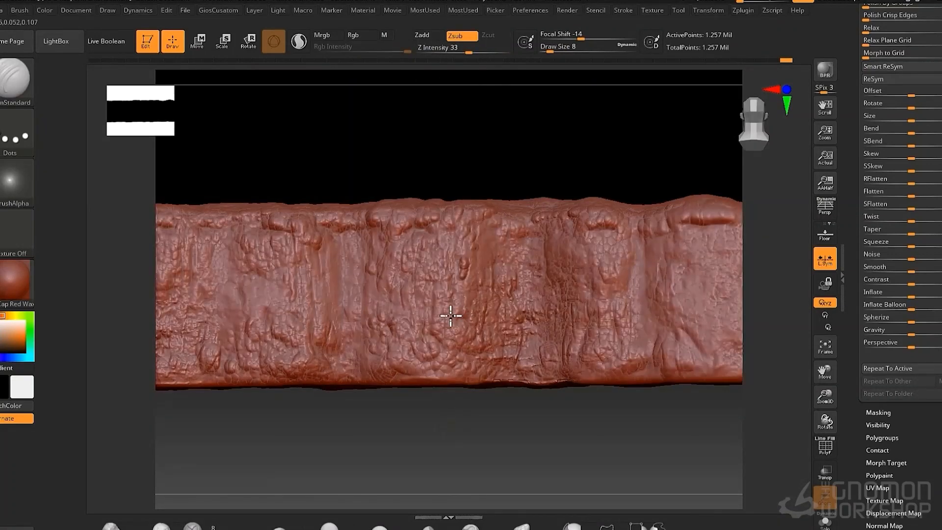
{"action": "left_click_drag", "start_coordinate": [366, 417], "coordinate": [446, 404], "text": "alt"}
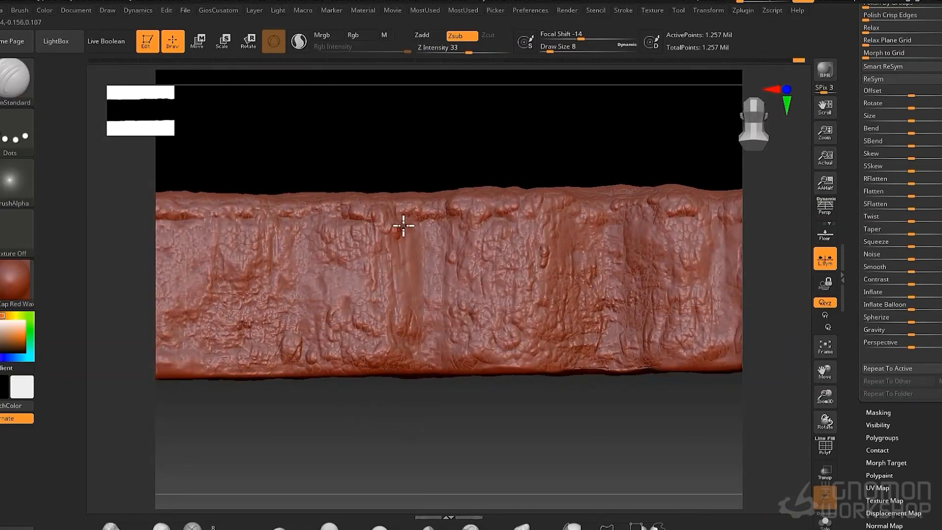
{"action": "left_click_drag", "start_coordinate": [514, 214], "coordinate": [582, 248]}
{"action": "mouse_move", "coordinate": [662, 253]}
{"action": "left_mouse_down", "text": "alt"}
{"action": "mouse_move", "coordinate": [612, 311]}
{"action": "mouse_move", "coordinate": [562, 308]}
{"action": "left_mouse_up", "text": "alt"}
- Delete the lower subdivision levels and trim the wall's underside flat with a rectangular trim brush
{"action": "left_click", "coordinate": [16, 79], "text": "ctrl+shift"}
{"action": "left_click", "coordinate": [124, 153], "text": "ctrl+shift"}
{"action": "left_click_drag", "start_coordinate": [694, 391], "coordinate": [245, 316], "text": "ctrl+shift"}
{"action": "left_click_drag", "start_coordinate": [853, 147], "coordinate": [853, 221]}
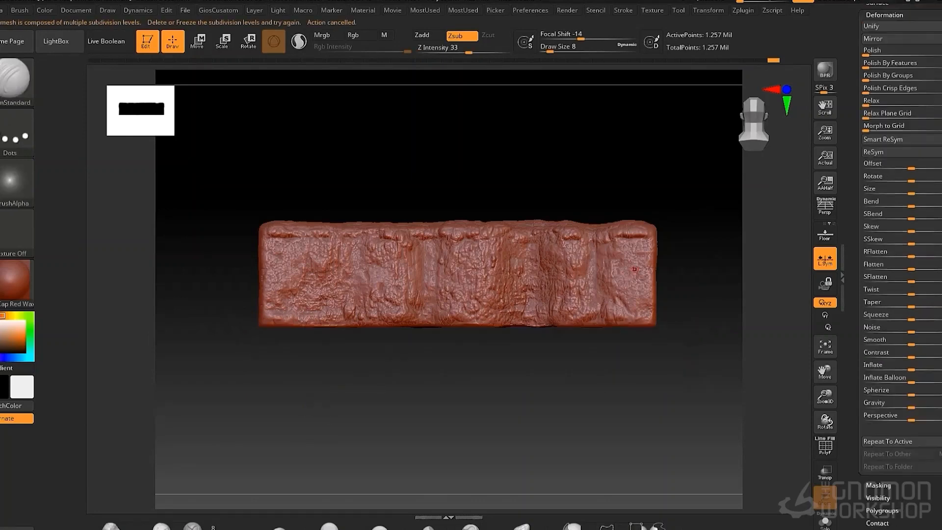
{"action": "left_click", "coordinate": [885, 14]}
{"action": "left_click", "coordinate": [882, 9]}
{"action": "left_click", "coordinate": [880, 45]}
{"action": "left_click_drag", "start_coordinate": [694, 374], "coordinate": [250, 321], "text": "ctrl+shift"}
- Add surface noise to the wall with a Plugin Scale of 0.1686, Strength of 0.10888 and Mix Basic Noise of 0.20422
{"action": "mouse_move", "coordinate": [324, 388]}
{"action": "left_mouse_down"}
{"action": "mouse_move", "coordinate": [391, 343]}
{"action": "mouse_move", "coordinate": [431, 363]}
{"action": "left_mouse_up"}
{"action": "left_click_drag", "start_coordinate": [432, 363], "coordinate": [476, 382], "text": "alt"}
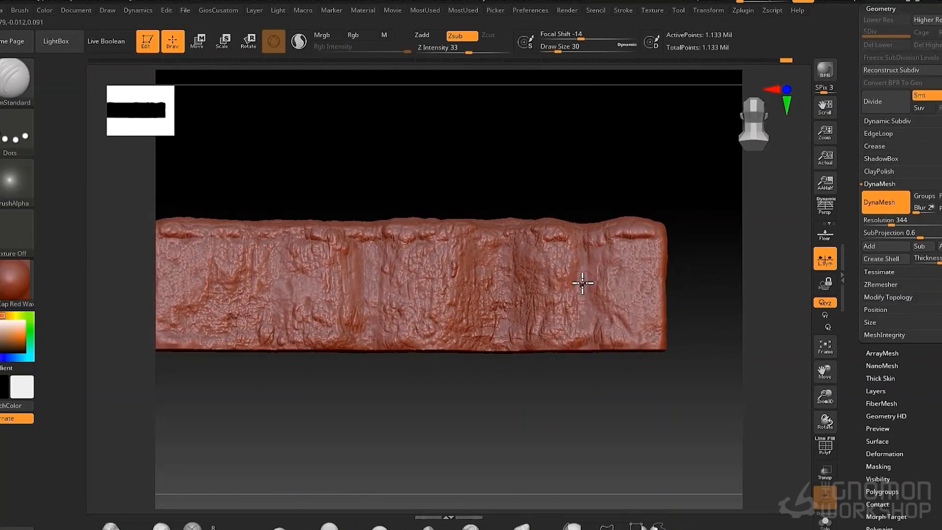
{"action": "mouse_move", "coordinate": [564, 197]}
{"action": "left_mouse_down"}
{"action": "mouse_move", "coordinate": [612, 157]}
{"action": "mouse_move", "coordinate": [635, 227]}
{"action": "mouse_move", "coordinate": [586, 253]}
{"action": "left_mouse_up"}
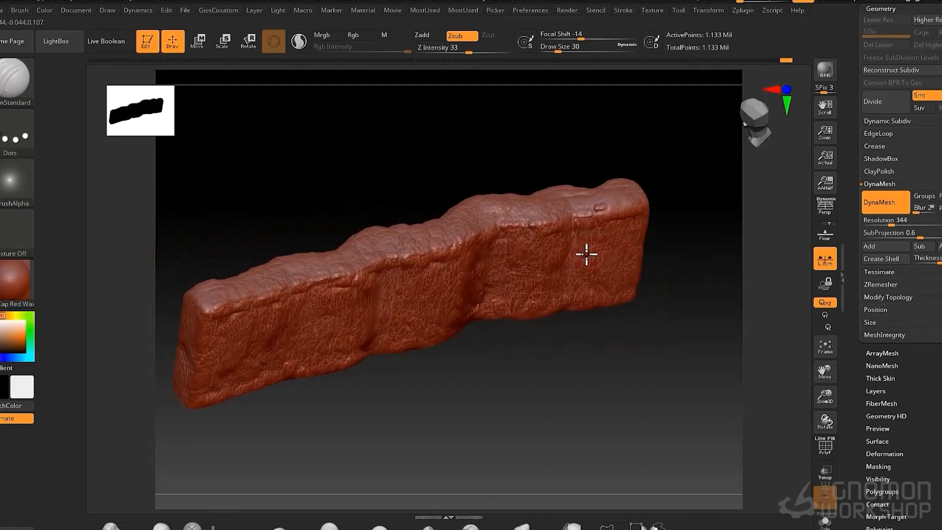
{"action": "left_click_drag", "start_coordinate": [452, 371], "coordinate": [567, 156], "text": "shift"}
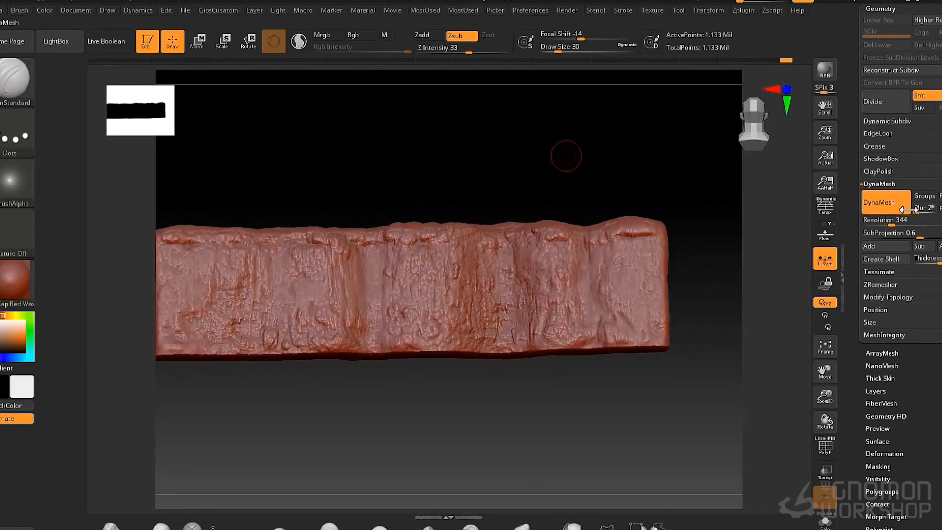
{"action": "left_click_drag", "start_coordinate": [928, 447], "coordinate": [925, 54]}
{"action": "left_click", "coordinate": [887, 119]}
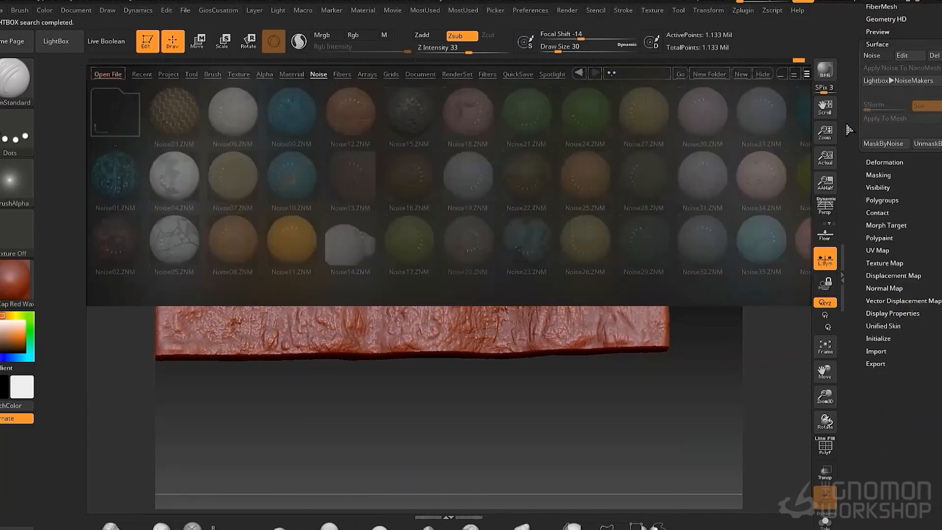
{"action": "left_click", "coordinate": [56, 41]}
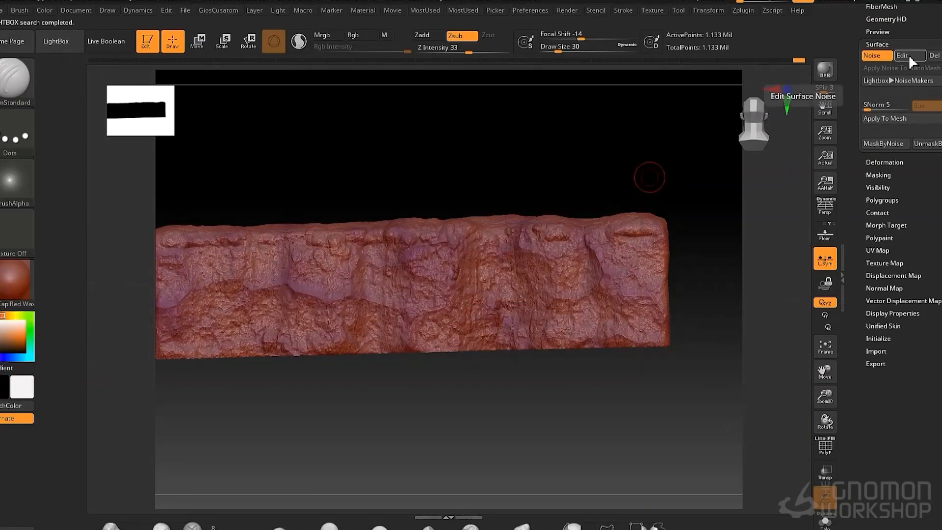
{"action": "left_click", "coordinate": [902, 56]}
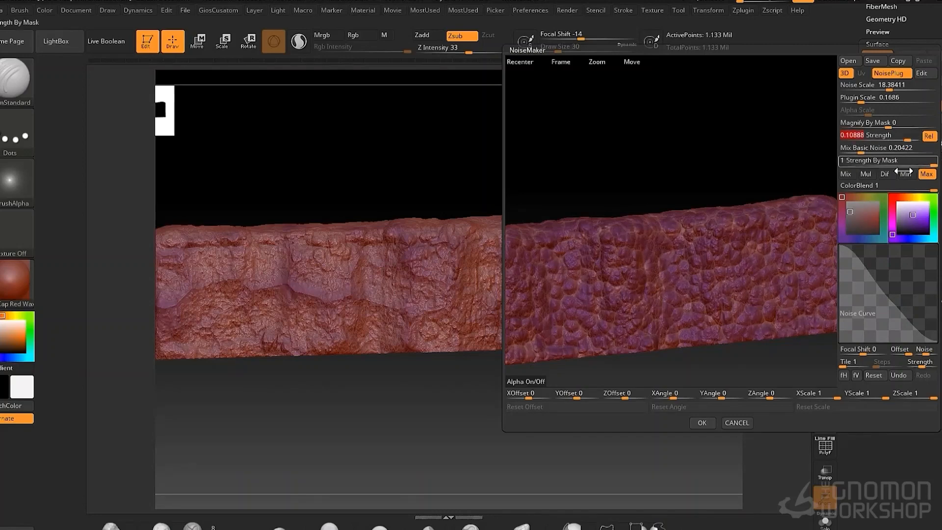
{"action": "left_click", "coordinate": [703, 422]}
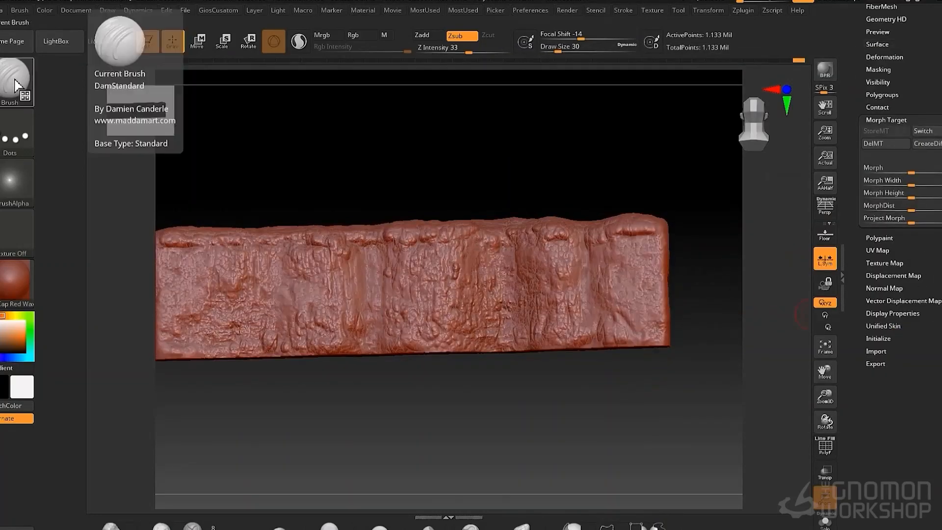
- Paint noise detail into parts of the wall's back face with the Morph brush at draw size 30
{"action": "left_click", "coordinate": [15, 84]}
{"action": "left_click", "coordinate": [510, 317]}
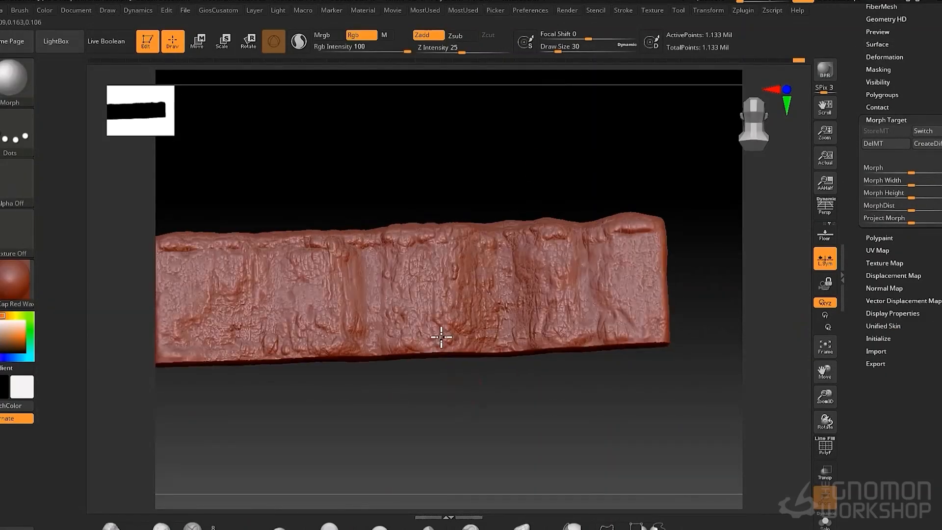
{"action": "mouse_move", "coordinate": [442, 337]}
{"action": "left_mouse_down"}
{"action": "mouse_move", "coordinate": [444, 383]}
{"action": "mouse_move", "coordinate": [501, 354]}
{"action": "left_mouse_up"}
{"action": "mouse_move", "coordinate": [385, 282]}
{"action": "left_mouse_down"}
{"action": "mouse_move", "coordinate": [366, 352]}
{"action": "mouse_move", "coordinate": [349, 321]}
{"action": "left_mouse_up"}
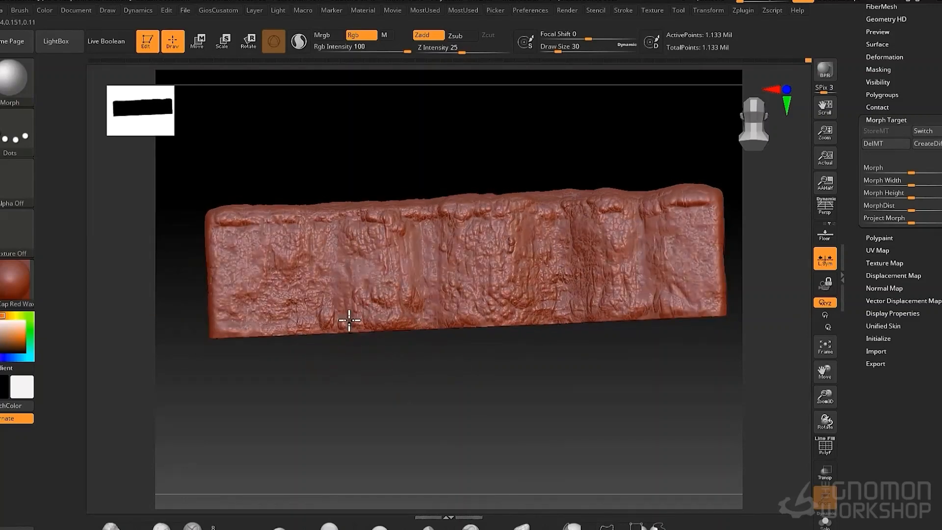
{"action": "left_click_drag", "start_coordinate": [604, 322], "coordinate": [483, 345], "text": "alt"}
{"action": "left_click_drag", "start_coordinate": [476, 240], "coordinate": [479, 279]}
{"action": "left_click_drag", "start_coordinate": [484, 388], "coordinate": [481, 365]}
{"action": "left_click_drag", "start_coordinate": [484, 275], "coordinate": [485, 319]}
{"action": "left_click_drag", "start_coordinate": [470, 387], "coordinate": [469, 365]}
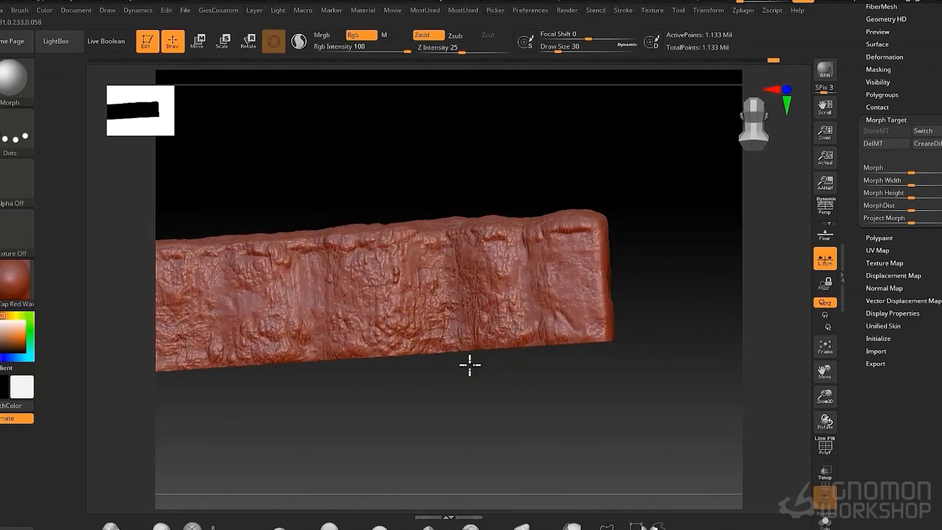
- Paint the noise detail into the wall's front face with the Morph brush
{"action": "left_click_drag", "start_coordinate": [275, 403], "coordinate": [657, 363], "text": "alt"}
{"action": "left_click_drag", "start_coordinate": [657, 364], "coordinate": [448, 326]}
{"action": "left_click_drag", "start_coordinate": [550, 321], "coordinate": [456, 324], "text": "alt"}
{"action": "left_click_drag", "start_coordinate": [502, 382], "coordinate": [467, 323]}
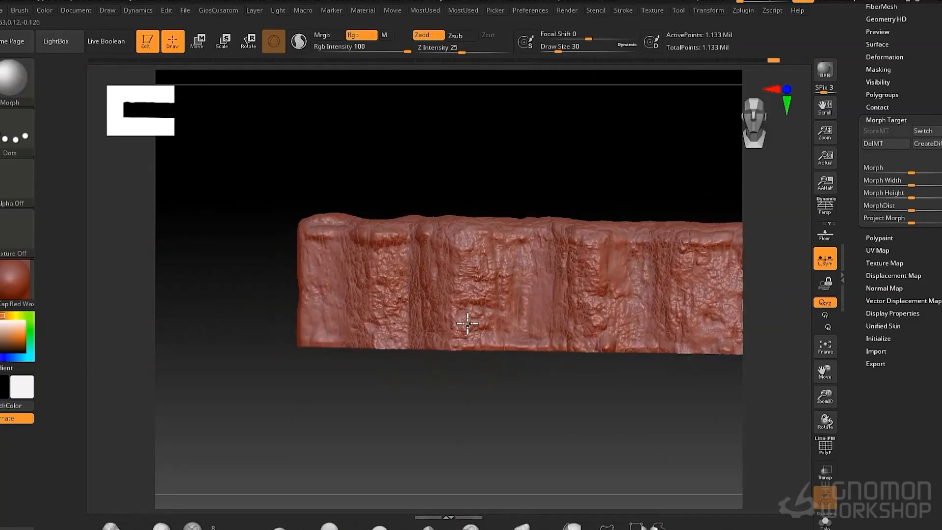
{"action": "key", "text": "f"}
{"action": "left_click_drag", "start_coordinate": [638, 197], "coordinate": [609, 189]}
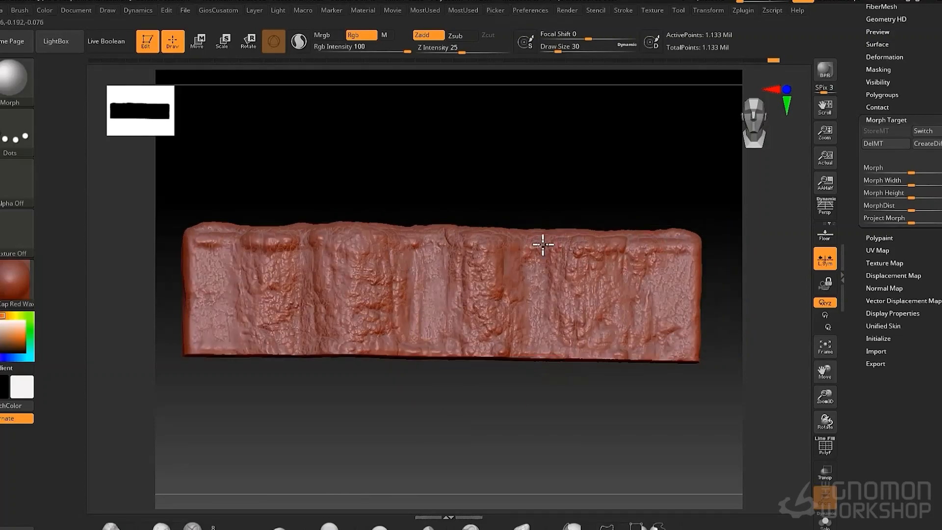
{"action": "mouse_move", "coordinate": [536, 184]}
{"action": "left_mouse_down"}
{"action": "mouse_move", "coordinate": [543, 195]}
{"action": "mouse_move", "coordinate": [471, 187]}
{"action": "left_mouse_up"}
{"action": "left_click_drag", "start_coordinate": [369, 265], "coordinate": [368, 214]}
{"action": "left_click_drag", "start_coordinate": [412, 176], "coordinate": [265, 146], "text": "shift"}
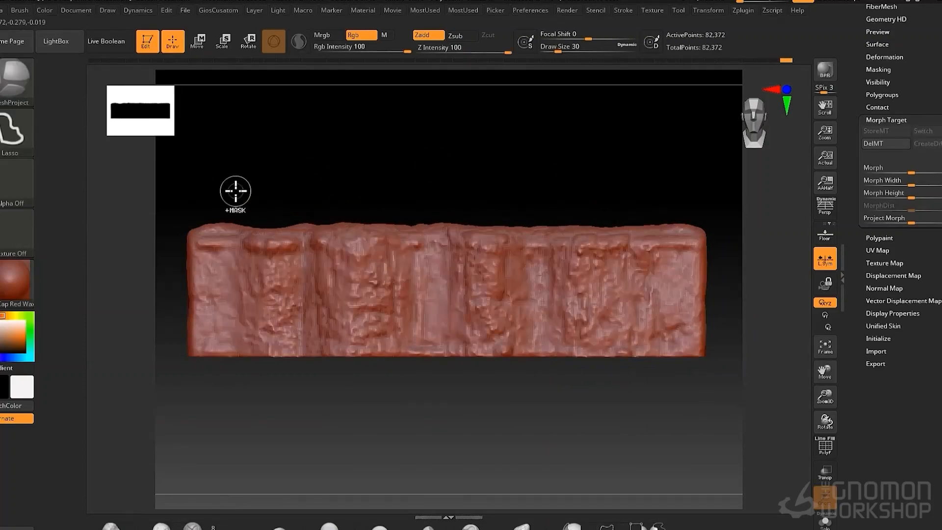
- Mask the wall's face below the top edge, bring up the Move gizmo, and clear the mask
{"action": "key", "text": "ctrl+b"}
{"action": "left_click", "coordinate": [427, 140], "text": "ctrl"}
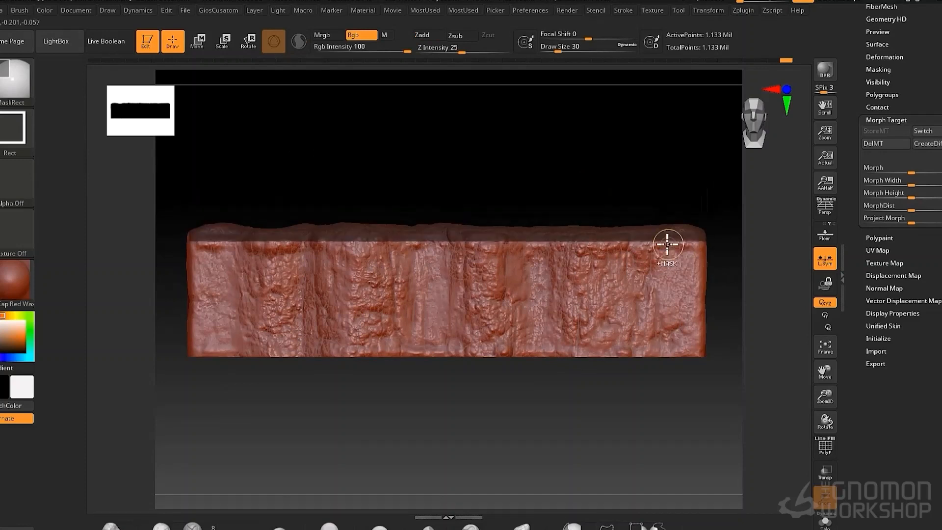
{"action": "left_click_drag", "start_coordinate": [702, 244], "coordinate": [702, 244], "text": "ctrl"}
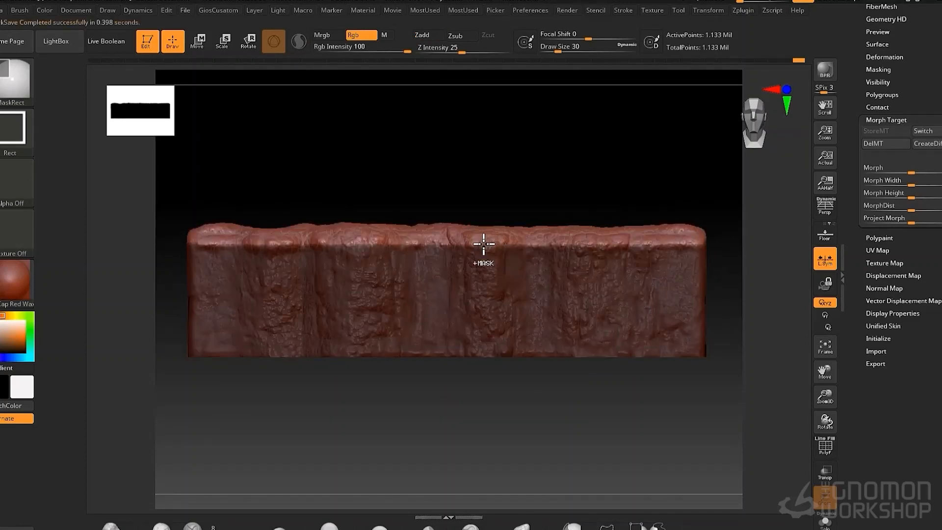
{"action": "key", "text": "w"}
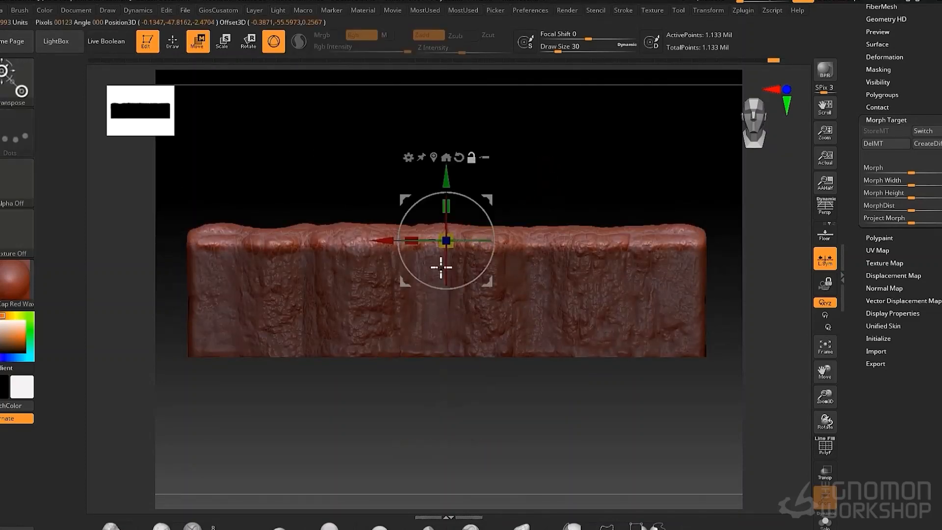
{"action": "left_click_drag", "start_coordinate": [580, 157], "coordinate": [606, 172], "text": "ctrl"}
{"action": "left_click_drag", "start_coordinate": [606, 171], "coordinate": [467, 385]}
- Return to the Morph brush and refine the noise detail along the front face and its end
{"action": "key", "text": "b"}
{"action": "left_click", "coordinate": [189, 97]}
{"action": "mouse_move", "coordinate": [466, 168]}
{"action": "left_mouse_down"}
{"action": "mouse_move", "coordinate": [558, 179]}
{"action": "mouse_move", "coordinate": [392, 177]}
{"action": "left_mouse_up"}
{"action": "key", "text": "b"}
{"action": "left_click", "coordinate": [571, 92]}
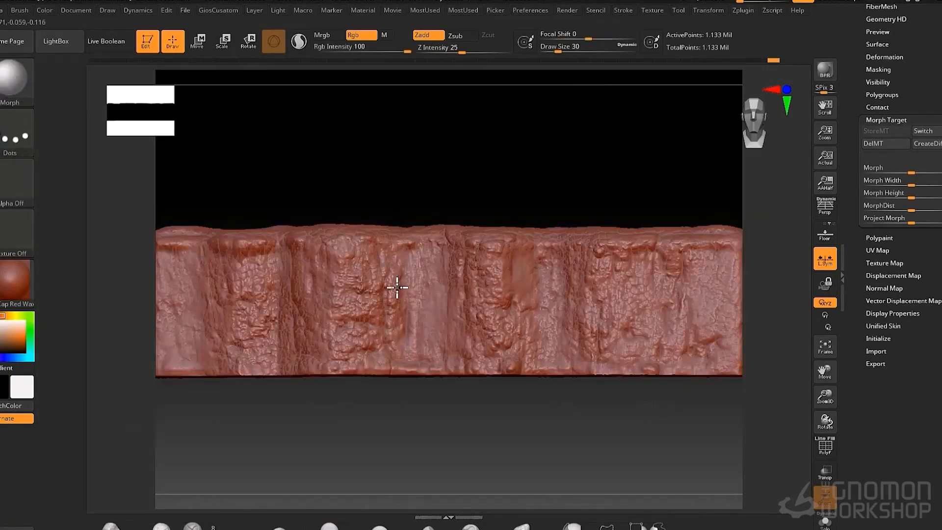
{"action": "mouse_move", "coordinate": [398, 288]}
{"action": "left_mouse_down", "text": "alt"}
{"action": "mouse_move", "coordinate": [481, 240]}
{"action": "mouse_move", "coordinate": [423, 256]}
{"action": "left_mouse_up", "text": "alt"}
{"action": "left_click_drag", "start_coordinate": [610, 160], "coordinate": [783, 157], "text": "alt"}
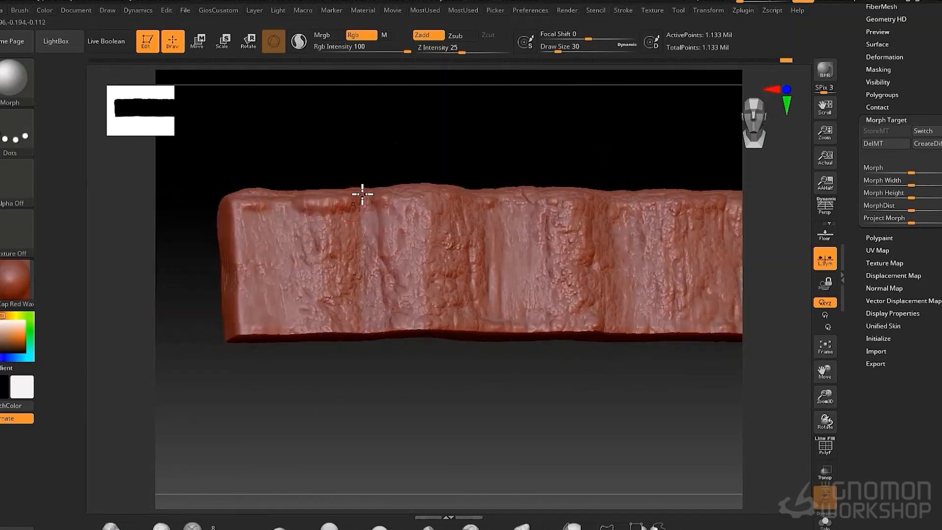
{"action": "mouse_move", "coordinate": [351, 374]}
{"action": "left_mouse_down"}
{"action": "mouse_move", "coordinate": [404, 372]}
{"action": "mouse_move", "coordinate": [359, 342]}
{"action": "left_mouse_up"}
- Load a RockChunk pattern brush from the brush library and stamp rock detail on both wall faces at Z Intensity 26
{"action": "mouse_move", "coordinate": [640, 276]}
{"action": "left_mouse_down", "text": "alt"}
{"action": "mouse_move", "coordinate": [514, 286]}
{"action": "mouse_move", "coordinate": [544, 278]}
{"action": "mouse_move", "coordinate": [404, 373]}
{"action": "left_mouse_up", "text": "alt"}
{"action": "left_click", "coordinate": [74, 41]}
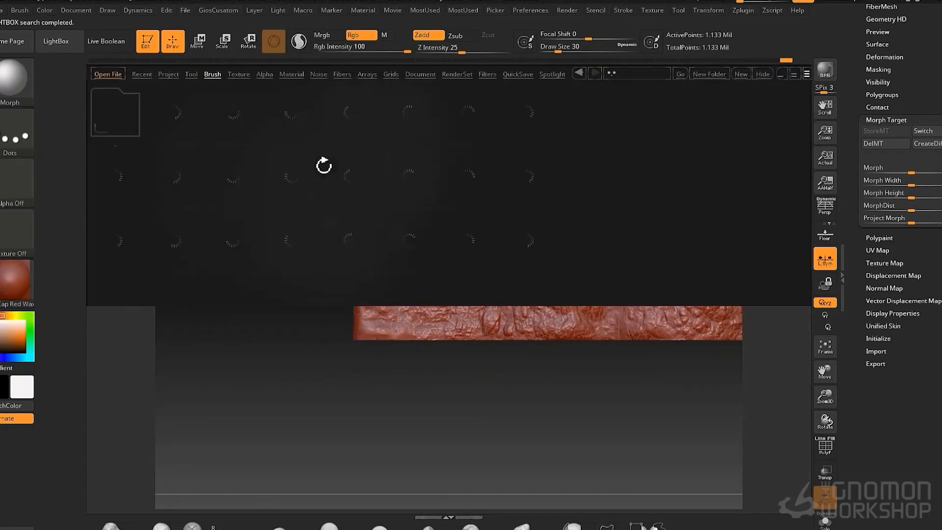
{"action": "double_click", "coordinate": [303, 120]}
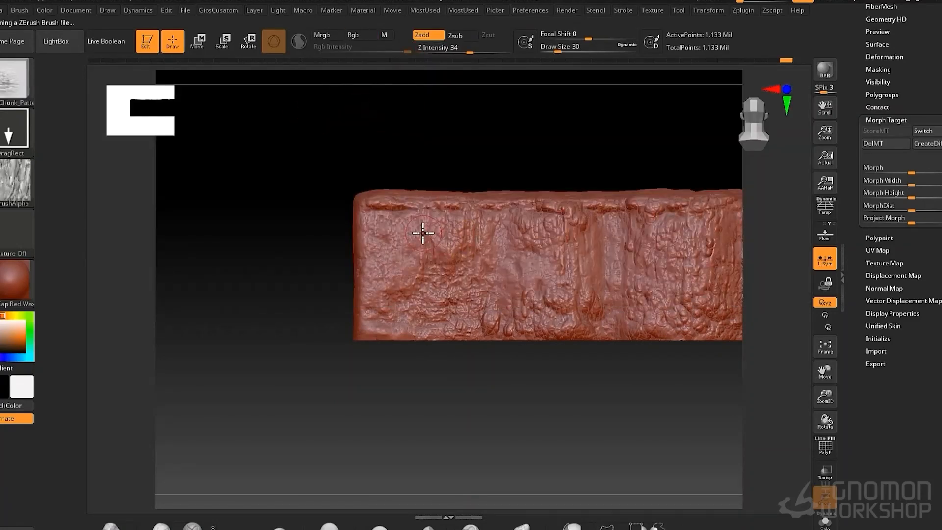
{"action": "right_click_drag", "start_coordinate": [458, 208], "coordinate": [455, 216], "text": "ctrl"}
{"action": "left_click_drag", "start_coordinate": [320, 442], "coordinate": [339, 375], "text": "alt"}
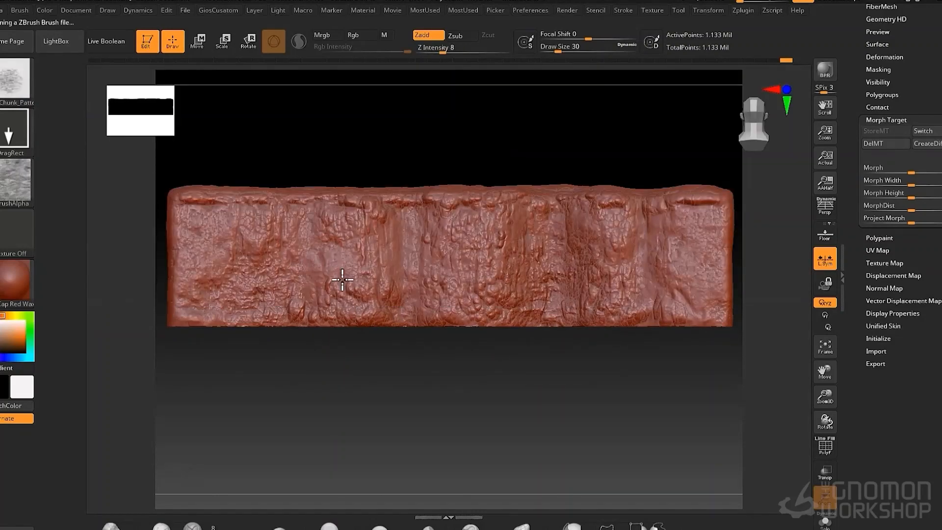
{"action": "left_click_drag", "start_coordinate": [469, 51], "coordinate": [452, 51]}
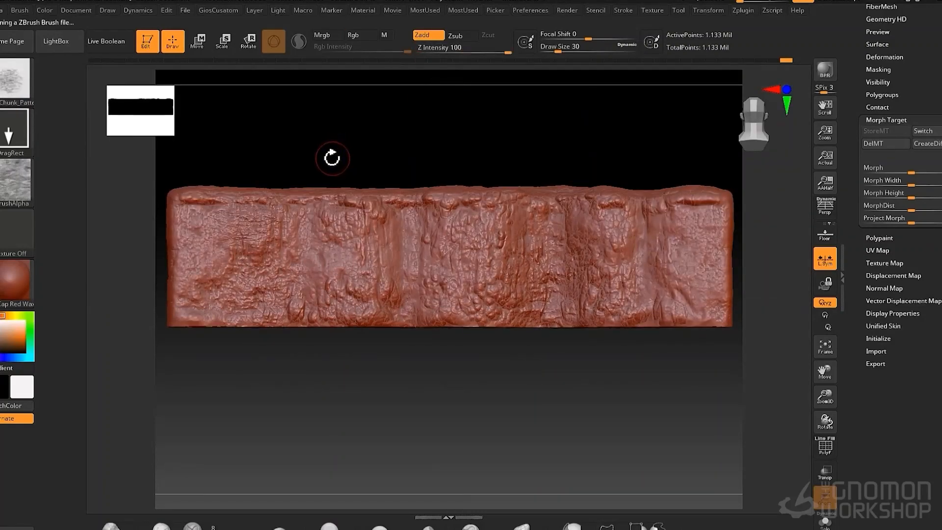
{"action": "right_click_drag", "start_coordinate": [307, 173], "coordinate": [407, 137], "text": "ctrl"}
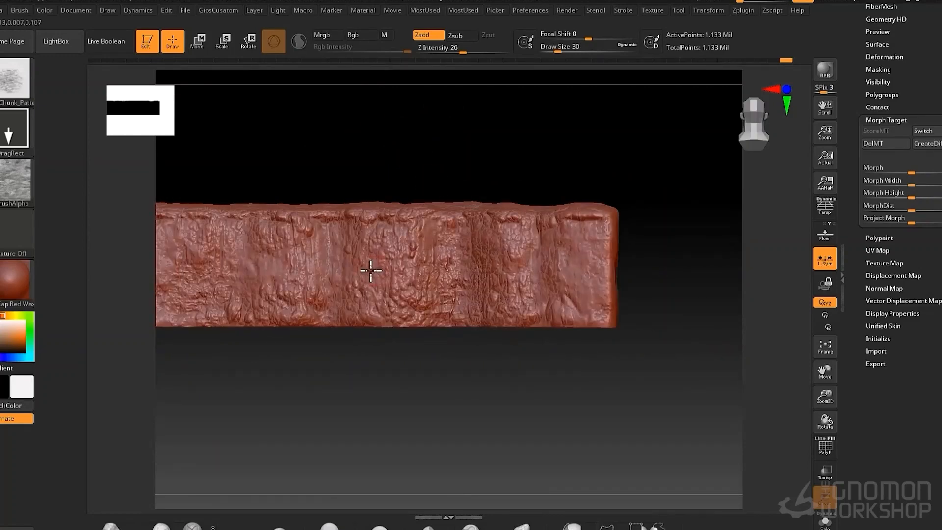
{"action": "left_click_drag", "start_coordinate": [455, 353], "coordinate": [511, 272]}
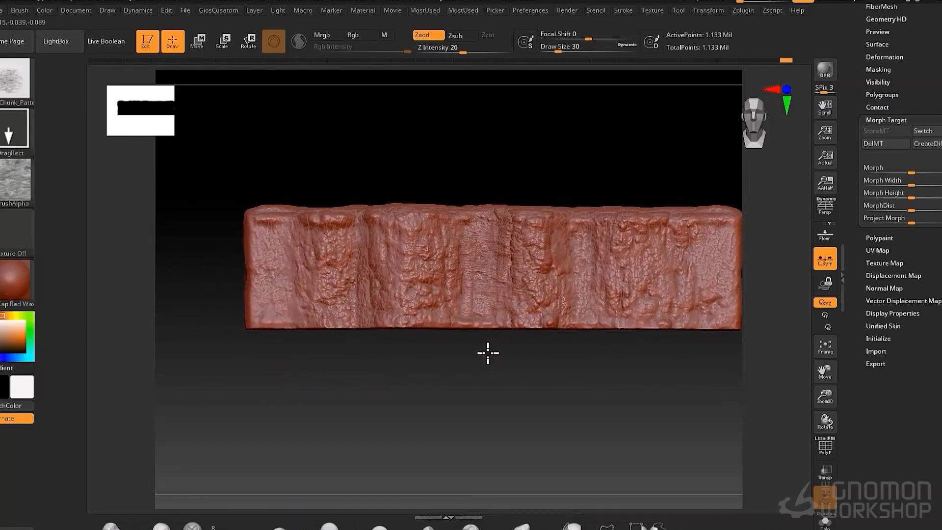
- Flatten and soften rough spots on the wall's front and back faces with the hPolish brush at Z Intensity 37
{"action": "key", "text": "b"}
{"action": "key", "text": "h"}
{"action": "key", "text": "p"}
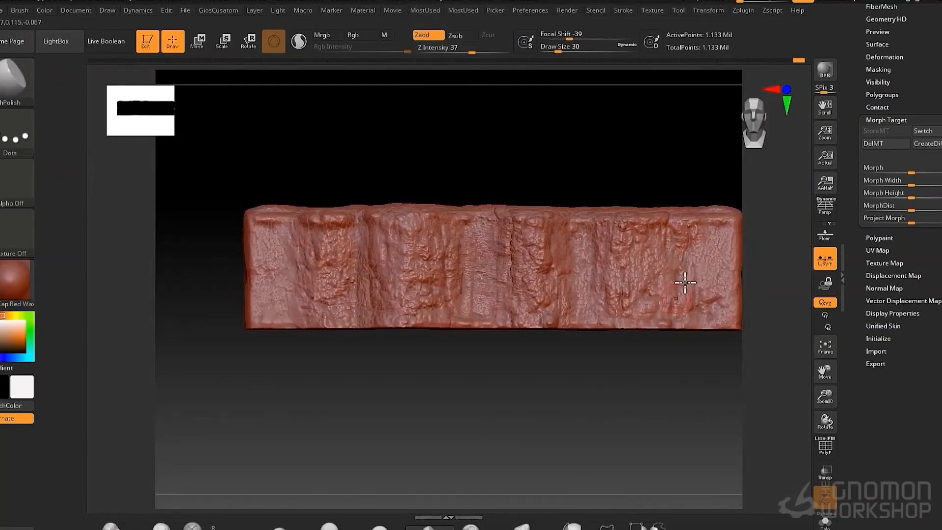
{"action": "left_click_drag", "start_coordinate": [396, 342], "coordinate": [342, 266]}
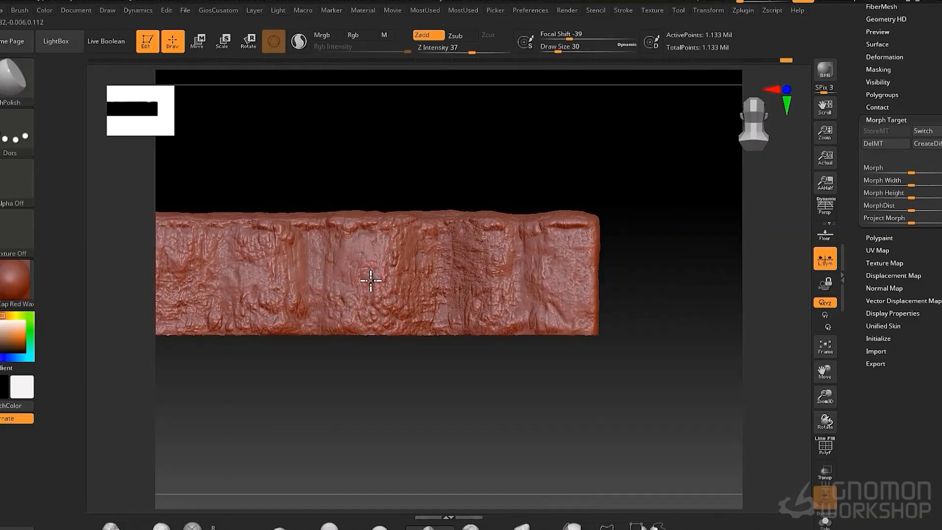
{"action": "left_click_drag", "start_coordinate": [445, 154], "coordinate": [434, 247], "text": "shift"}
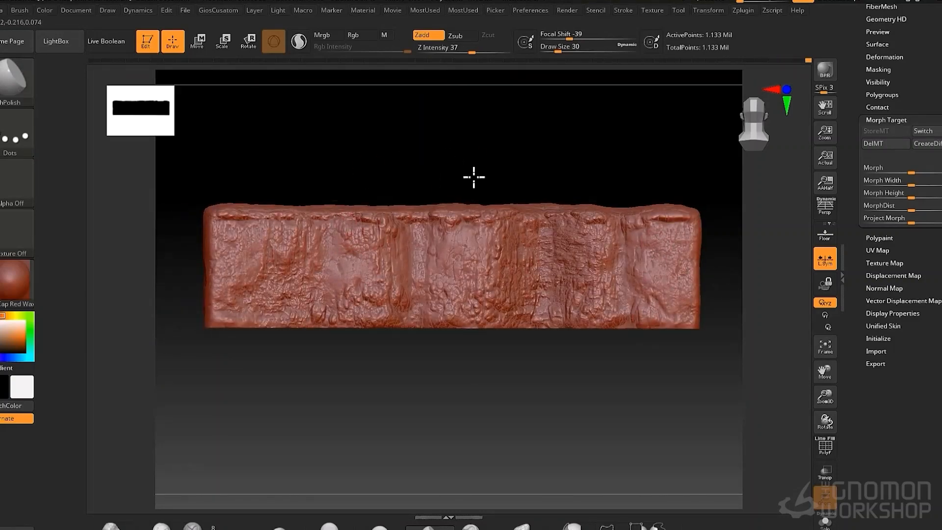
{"action": "left_click_drag", "start_coordinate": [474, 177], "coordinate": [491, 201]}
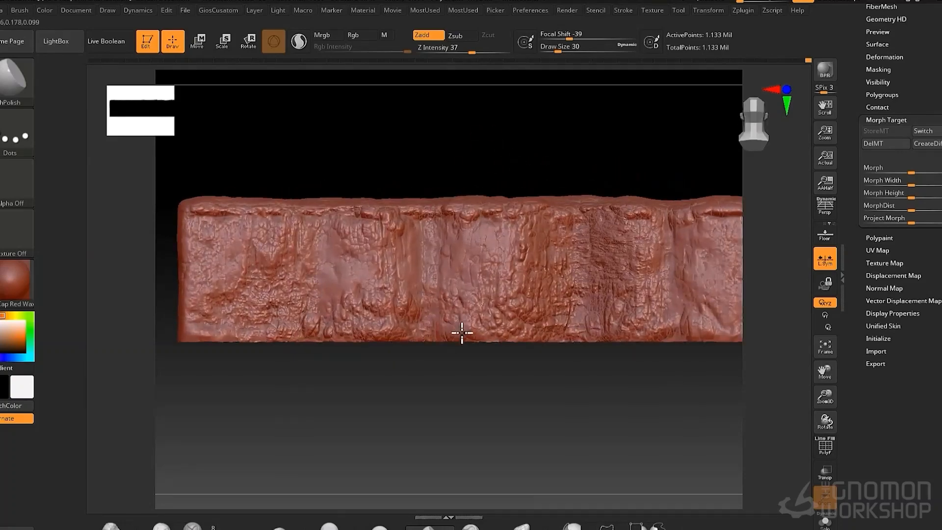
{"action": "mouse_move", "coordinate": [511, 373]}
{"action": "left_mouse_down"}
{"action": "mouse_move", "coordinate": [509, 263]}
{"action": "mouse_move", "coordinate": [555, 225]}
{"action": "left_mouse_up"}
- Soften the raised noise peaks along the wall's front and back faces with the SmoothPeaks brush
{"action": "key", "text": "b"}
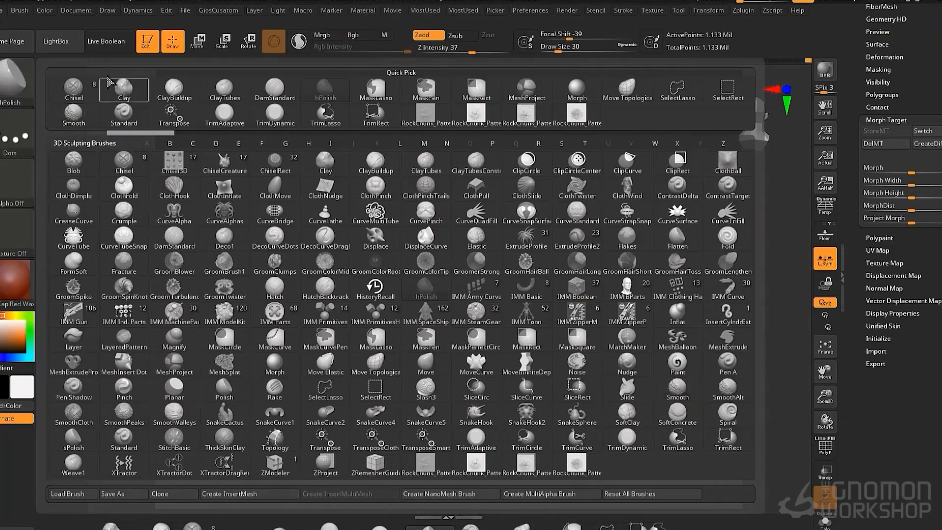
{"action": "left_click", "coordinate": [123, 417]}
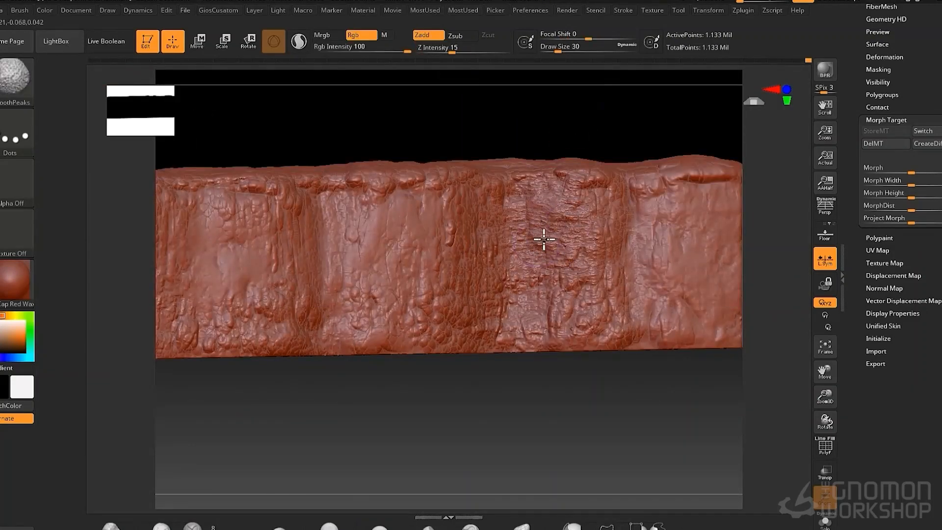
{"action": "mouse_move", "coordinate": [597, 135]}
{"action": "left_mouse_down"}
{"action": "mouse_move", "coordinate": [502, 399]}
{"action": "mouse_move", "coordinate": [448, 387]}
{"action": "left_mouse_up"}
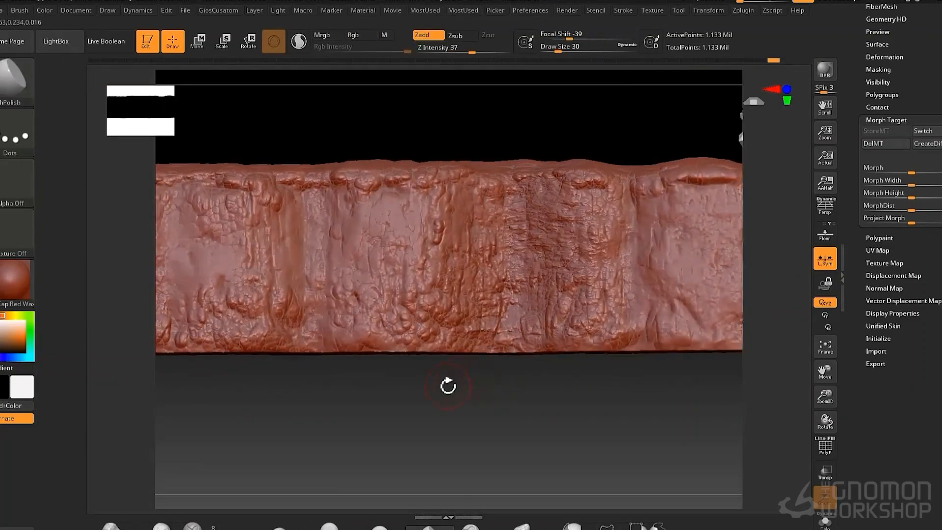
{"action": "mouse_move", "coordinate": [412, 231]}
{"action": "left_mouse_down"}
{"action": "mouse_move", "coordinate": [343, 267]}
{"action": "mouse_move", "coordinate": [326, 309]}
{"action": "mouse_move", "coordinate": [324, 379]}
{"action": "mouse_move", "coordinate": [349, 413]}
{"action": "mouse_move", "coordinate": [391, 228]}
{"action": "left_mouse_up"}
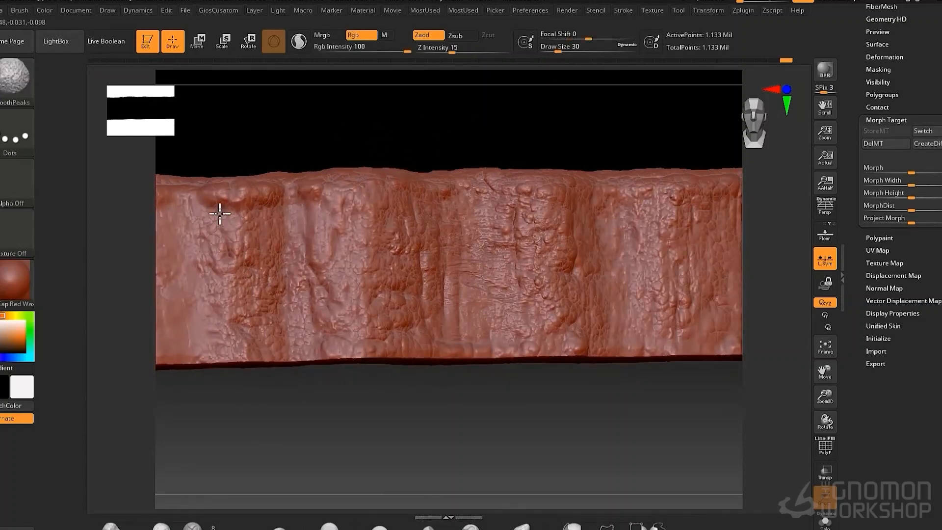
{"action": "mouse_move", "coordinate": [339, 171]}
{"action": "left_mouse_down"}
{"action": "mouse_move", "coordinate": [501, 124]}
{"action": "mouse_move", "coordinate": [601, 174]}
{"action": "mouse_move", "coordinate": [602, 154]}
{"action": "mouse_move", "coordinate": [584, 216]}
{"action": "mouse_move", "coordinate": [515, 199]}
{"action": "mouse_move", "coordinate": [372, 250]}
{"action": "left_mouse_up"}
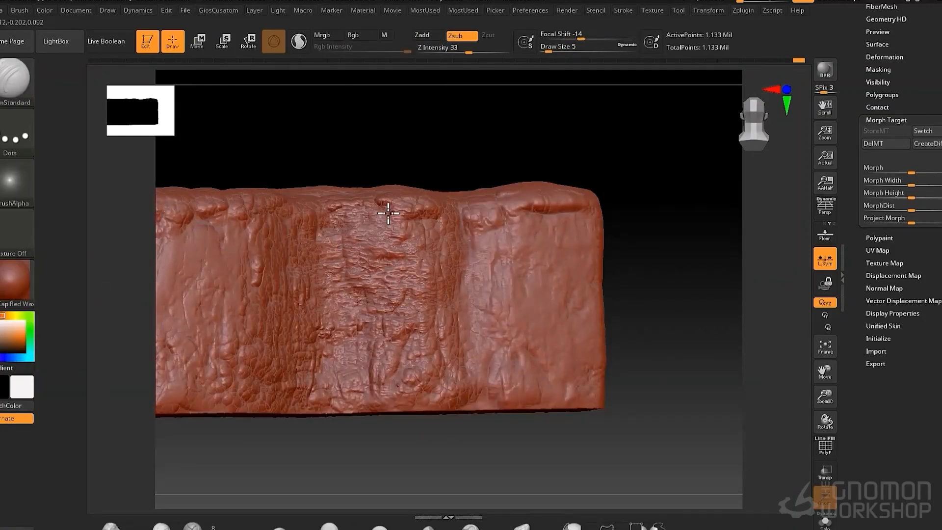
- Carve fine cracks beneath the rim and across the wall's face with the DamStandard brush at Draw Size 5 and Z Intensity 33
{"action": "mouse_move", "coordinate": [422, 167]}
{"action": "left_mouse_down"}
{"action": "mouse_move", "coordinate": [429, 157]}
{"action": "mouse_move", "coordinate": [332, 275]}
{"action": "left_mouse_up"}
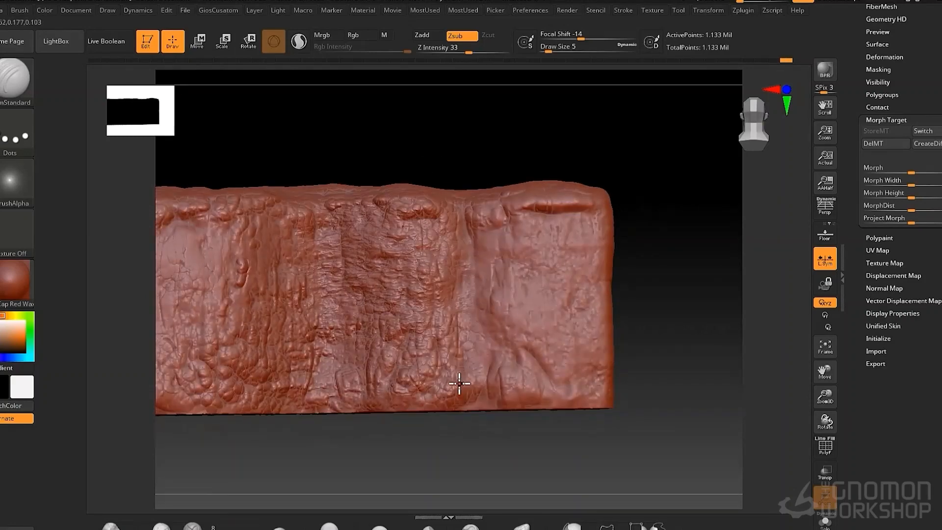
{"action": "left_click_drag", "start_coordinate": [422, 440], "coordinate": [526, 377], "text": "alt"}
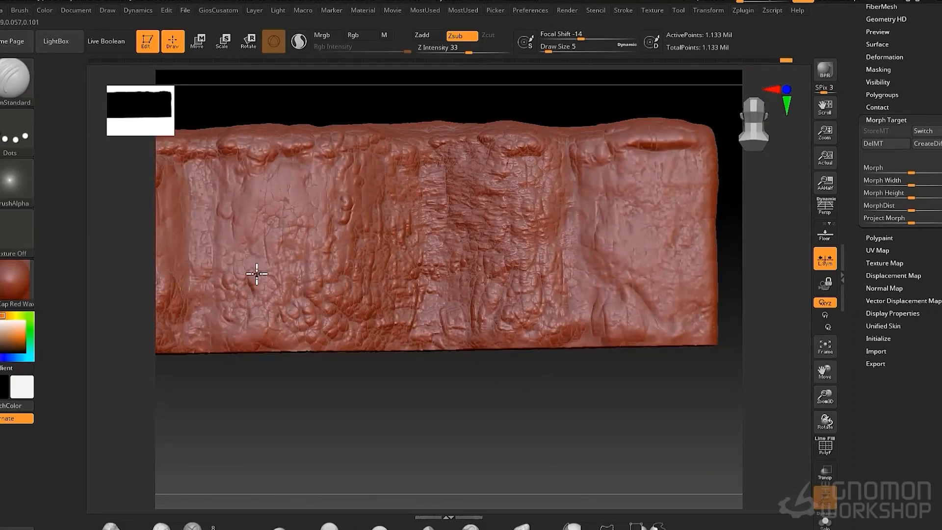
{"action": "left_click_drag", "start_coordinate": [266, 374], "coordinate": [329, 437]}
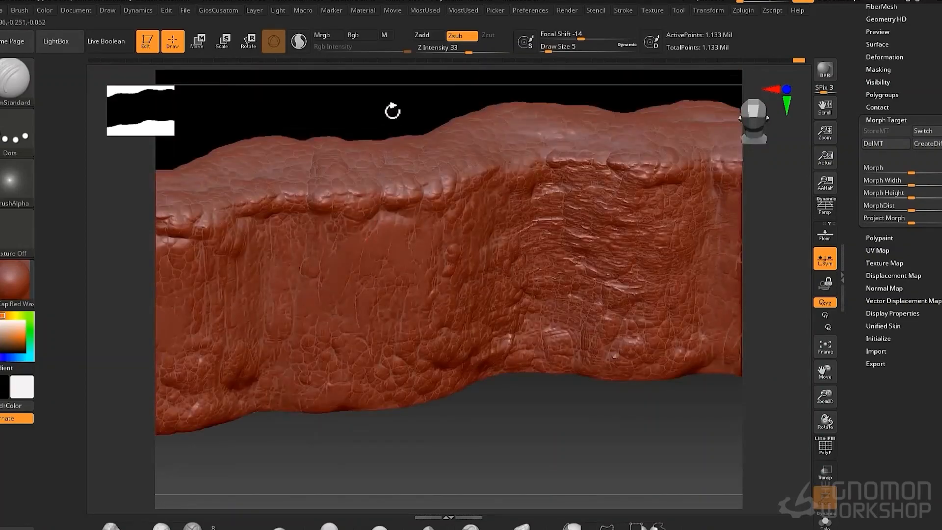
{"action": "mouse_move", "coordinate": [393, 112]}
{"action": "left_mouse_down"}
{"action": "mouse_move", "coordinate": [388, 118]}
{"action": "mouse_move", "coordinate": [456, 118]}
{"action": "left_mouse_up"}
{"action": "mouse_move", "coordinate": [501, 118]}
{"action": "left_mouse_down"}
{"action": "mouse_move", "coordinate": [513, 112]}
{"action": "mouse_move", "coordinate": [479, 135]}
{"action": "left_mouse_up"}
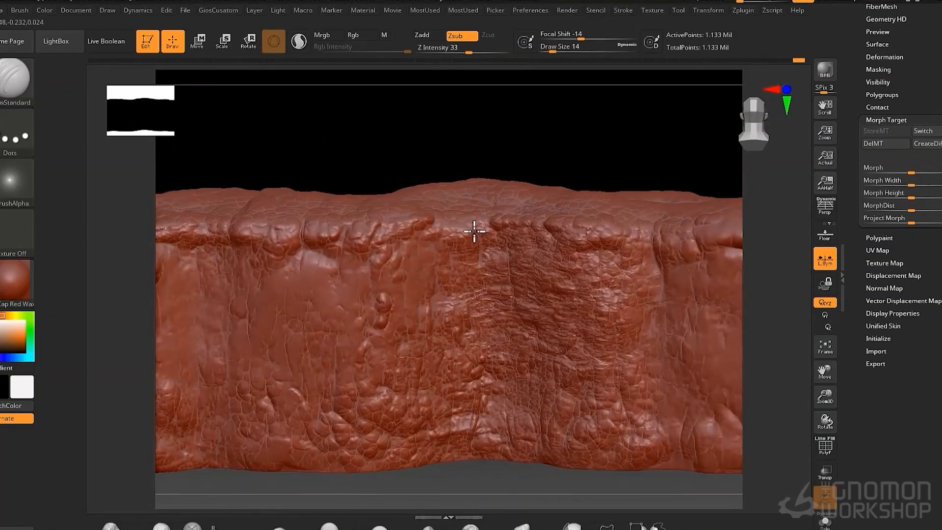
- Carve broader creases into the lip and along the wall's face and end with DamStandard at Draw Size 14
{"action": "mouse_move", "coordinate": [474, 232]}
{"action": "left_mouse_down"}
{"action": "mouse_move", "coordinate": [513, 164]}
{"action": "mouse_move", "coordinate": [597, 223]}
{"action": "mouse_move", "coordinate": [623, 181]}
{"action": "mouse_move", "coordinate": [303, 253]}
{"action": "mouse_move", "coordinate": [351, 166]}
{"action": "mouse_move", "coordinate": [298, 183]}
{"action": "mouse_move", "coordinate": [343, 265]}
{"action": "left_mouse_up"}
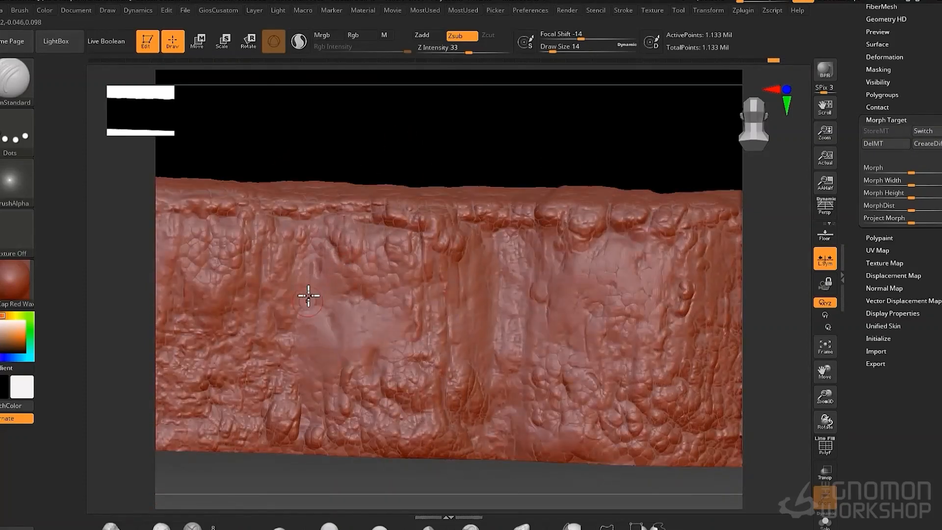
{"action": "mouse_move", "coordinate": [297, 238]}
{"action": "left_mouse_down", "text": "alt"}
{"action": "mouse_move", "coordinate": [314, 232]}
{"action": "mouse_move", "coordinate": [301, 258]}
{"action": "left_mouse_up", "text": "alt"}
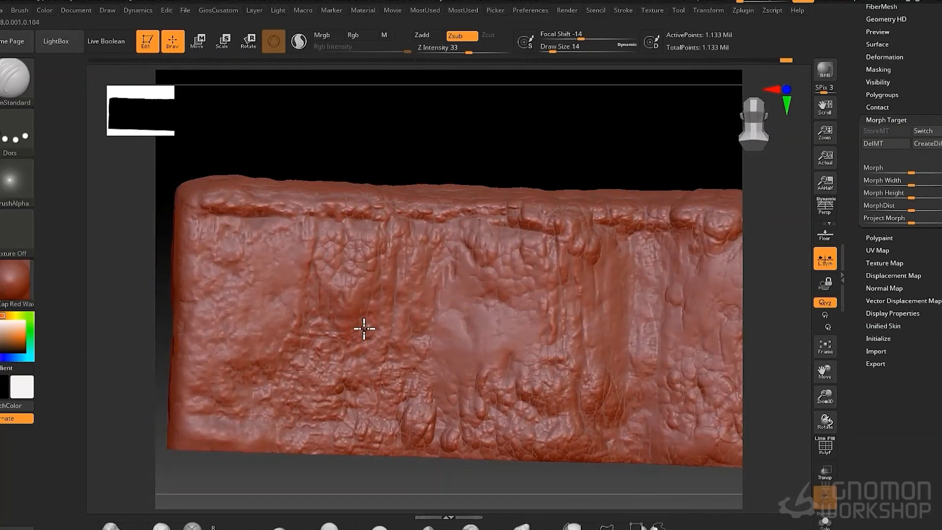
{"action": "left_click_drag", "start_coordinate": [404, 415], "coordinate": [379, 349], "text": "alt"}
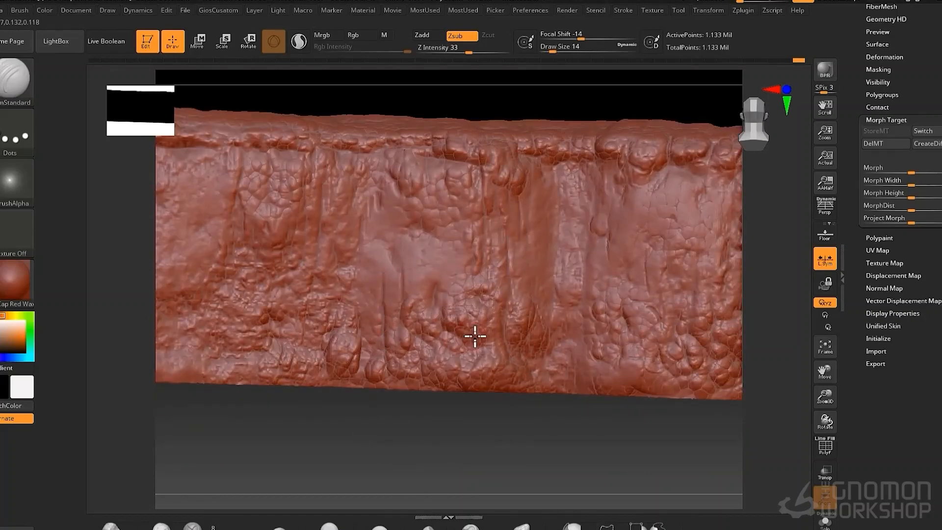
{"action": "mouse_move", "coordinate": [520, 367]}
{"action": "left_mouse_down", "text": "alt"}
{"action": "mouse_move", "coordinate": [486, 417]}
{"action": "mouse_move", "coordinate": [429, 361]}
{"action": "left_mouse_up", "text": "alt"}
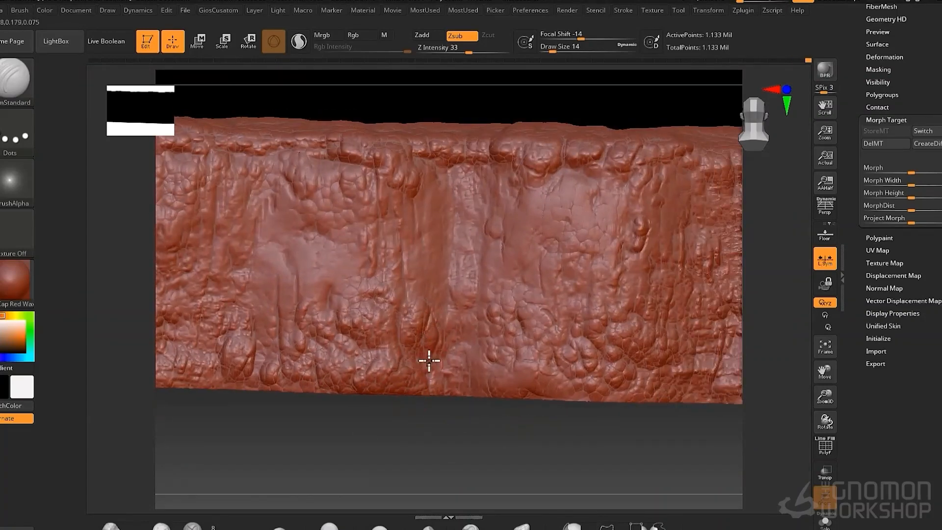
{"action": "left_click_drag", "start_coordinate": [533, 373], "coordinate": [530, 393]}
{"action": "left_click_drag", "start_coordinate": [528, 417], "coordinate": [465, 395], "text": "alt"}
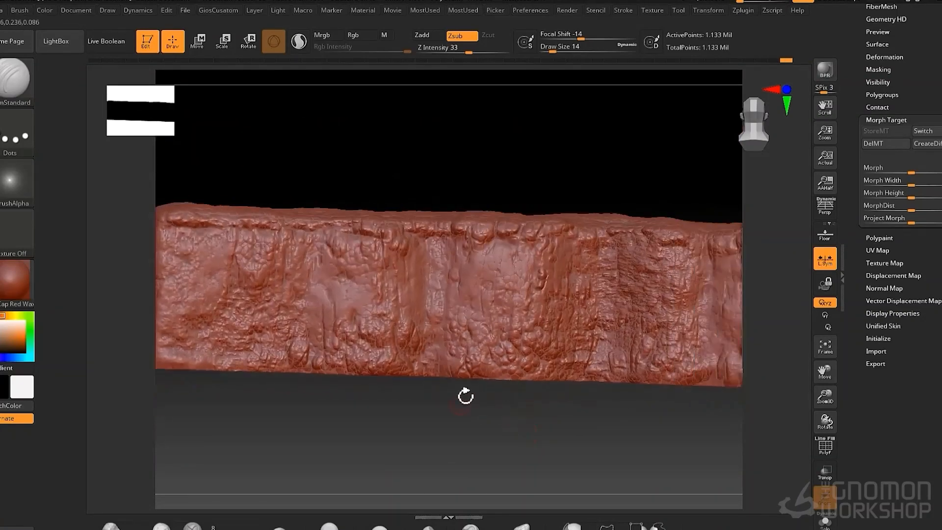
- Apply an Inflate deformation of 7 to the wall and switch it to the stored morph target
{"action": "left_click_drag", "start_coordinate": [883, 137], "coordinate": [883, 155]}
{"action": "left_click", "coordinate": [883, 161]}
{"action": "left_click", "coordinate": [894, 293]}
{"action": "left_click_drag", "start_coordinate": [883, 73], "coordinate": [884, 90]}
{"action": "left_click", "coordinate": [884, 92]}
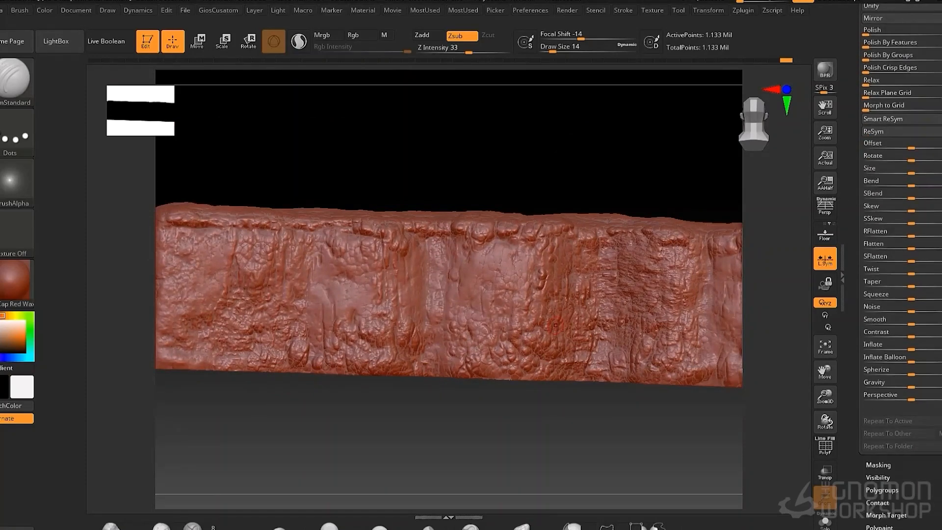
{"action": "left_click_drag", "start_coordinate": [883, 367], "coordinate": [914, 368]}
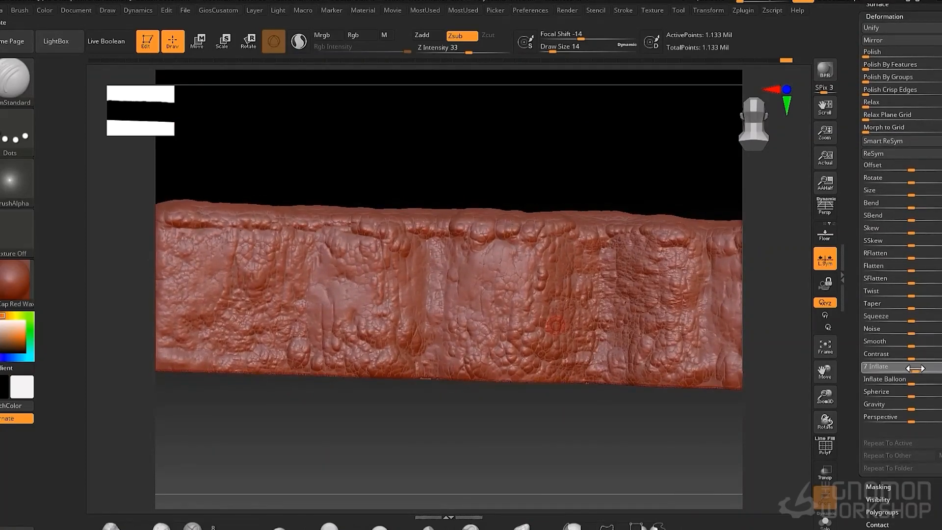
{"action": "left_click", "coordinate": [884, 17]}
{"action": "left_click", "coordinate": [908, 145]}
{"action": "left_click", "coordinate": [919, 156]}
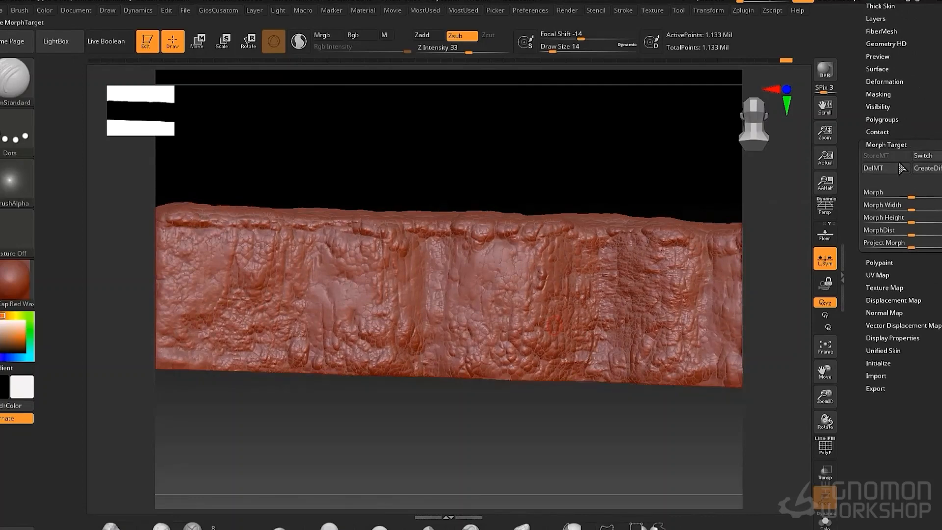
- Paint the inflated shape back onto parts of the lip and the wall faces with the Morph brush
{"action": "key", "text": "b"}
{"action": "key", "text": "m"}
{"action": "key", "text": "o"}
{"action": "left_click_drag", "start_coordinate": [643, 208], "coordinate": [593, 213]}
{"action": "mouse_move", "coordinate": [569, 270]}
{"action": "left_mouse_down"}
{"action": "mouse_move", "coordinate": [641, 265]}
{"action": "mouse_move", "coordinate": [476, 393]}
{"action": "mouse_move", "coordinate": [387, 384]}
{"action": "mouse_move", "coordinate": [412, 386]}
{"action": "left_mouse_up"}
{"action": "left_click_drag", "start_coordinate": [295, 369], "coordinate": [486, 381], "text": "alt"}
{"action": "mouse_move", "coordinate": [635, 317]}
{"action": "left_mouse_down", "text": "alt"}
{"action": "mouse_move", "coordinate": [526, 323]}
{"action": "mouse_move", "coordinate": [389, 394]}
{"action": "left_mouse_up", "text": "alt"}
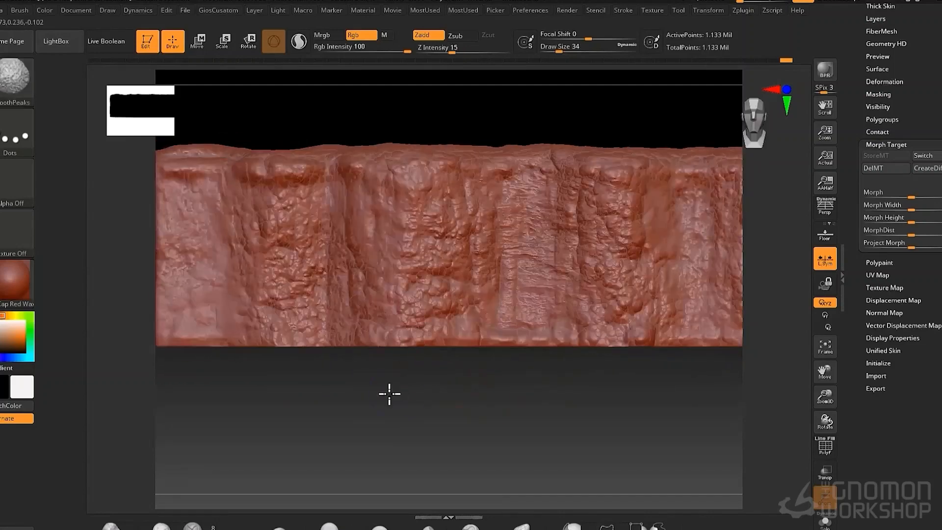
{"action": "left_click_drag", "start_coordinate": [500, 372], "coordinate": [500, 304]}
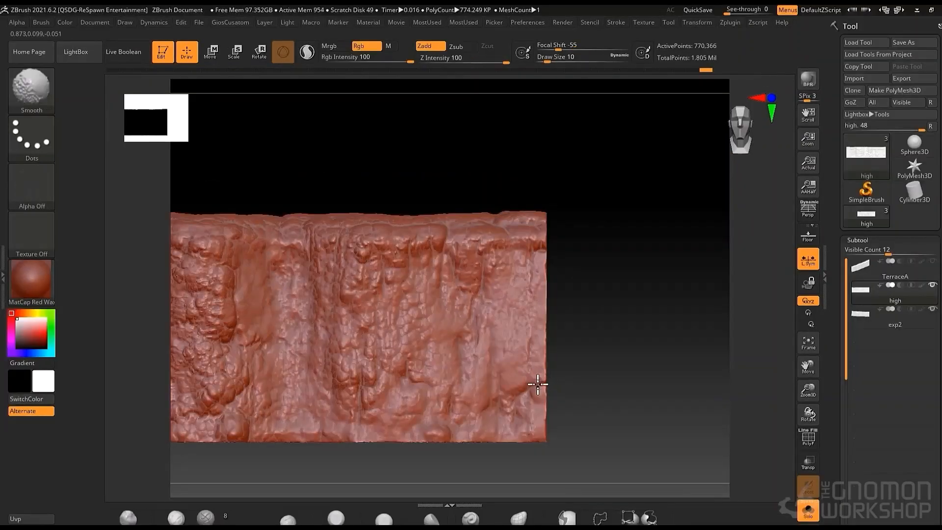
- Duplicate the high wall subtool and bring up the Move gizmo on the copy
{"action": "left_click_drag", "start_coordinate": [540, 383], "coordinate": [547, 354], "text": "alt"}
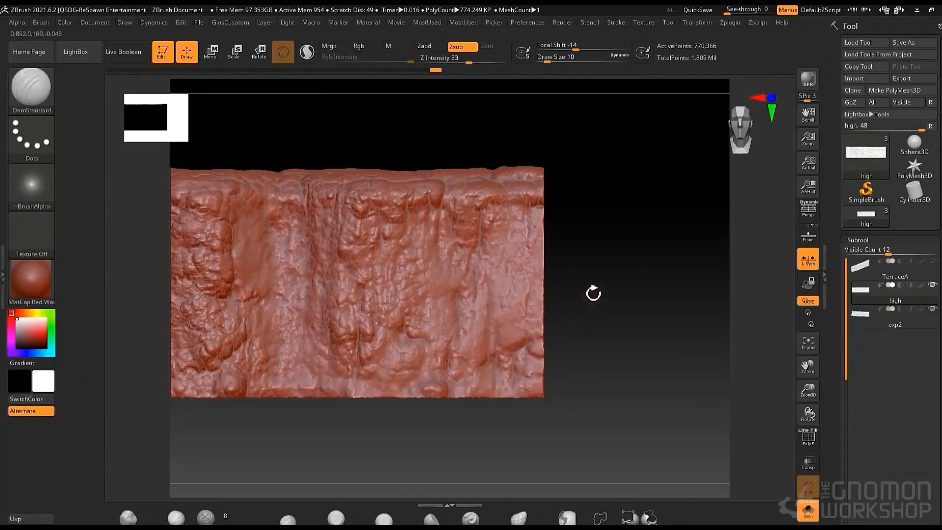
{"action": "left_click_drag", "start_coordinate": [593, 293], "coordinate": [692, 219], "text": "alt"}
{"action": "mouse_move", "coordinate": [234, 364]}
{"action": "left_mouse_down", "text": "alt"}
{"action": "mouse_move", "coordinate": [391, 353]}
{"action": "mouse_move", "coordinate": [420, 401]}
{"action": "mouse_move", "coordinate": [392, 396]}
{"action": "left_mouse_up", "text": "alt"}
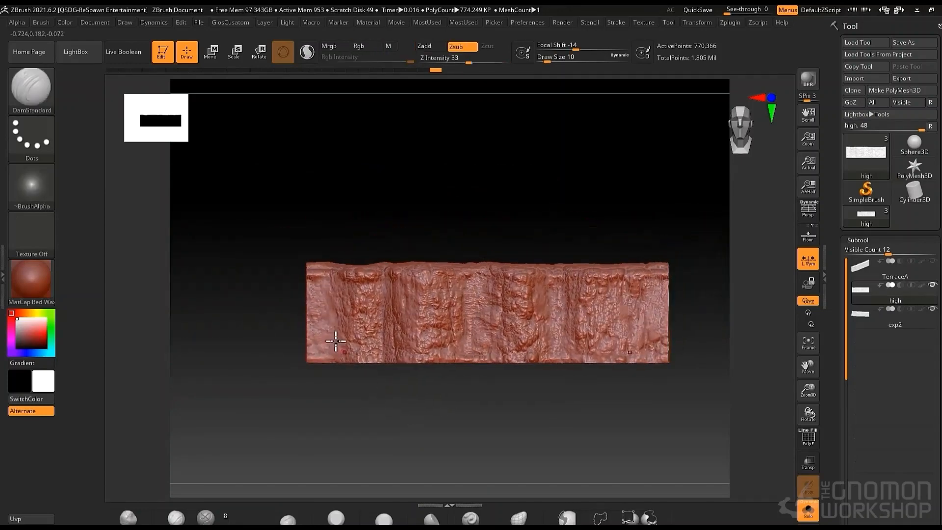
{"action": "key", "text": "shift"}
{"action": "mouse_move", "coordinate": [346, 230]}
{"action": "left_mouse_down", "text": "alt"}
{"action": "mouse_move", "coordinate": [420, 166]}
{"action": "mouse_move", "coordinate": [382, 183]}
{"action": "mouse_move", "coordinate": [388, 170]}
{"action": "left_mouse_up", "text": "alt"}
{"action": "mouse_move", "coordinate": [388, 170]}
{"action": "left_mouse_down", "text": "alt"}
{"action": "mouse_move", "coordinate": [426, 128]}
{"action": "mouse_move", "coordinate": [389, 128]}
{"action": "left_mouse_up", "text": "alt"}
{"action": "left_click_drag", "start_coordinate": [836, 393], "coordinate": [836, 196]}
{"action": "left_click", "coordinate": [857, 252]}
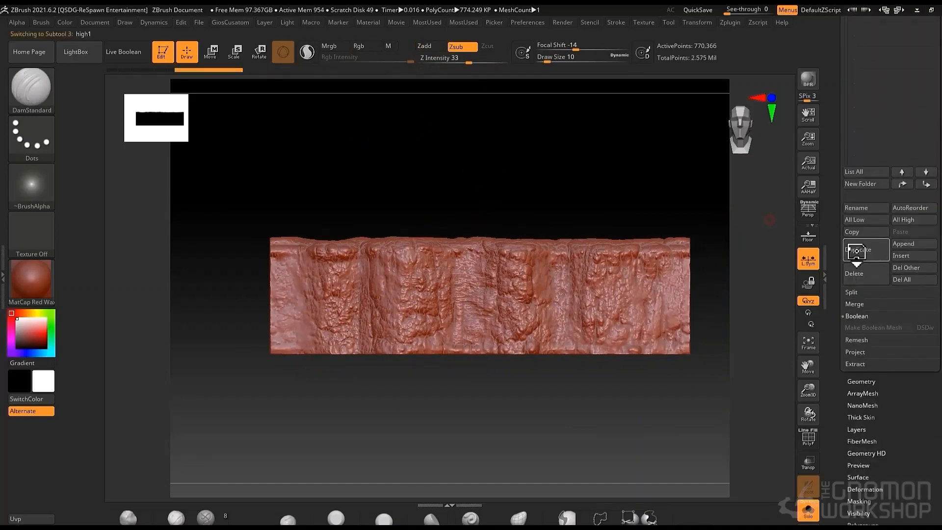
{"action": "key", "text": "w"}
- Open the FBX export for the visible subtools
{"action": "left_click", "coordinate": [758, 23]}
{"action": "left_click", "coordinate": [731, 24]}
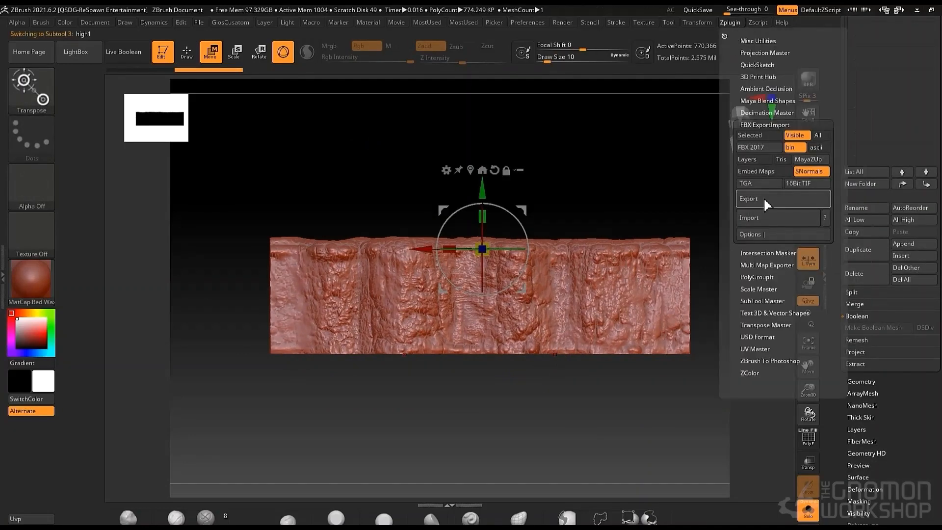
{"action": "left_click", "coordinate": [766, 203]}
- Turn off Solo, hide the exp2 subtool, and move the duplicate along the wall until it abuts the original's right end
{"action": "left_click_drag", "start_coordinate": [424, 249], "coordinate": [502, 250]}
{"action": "left_click", "coordinate": [809, 509]}
{"action": "left_click_drag", "start_coordinate": [939, 132], "coordinate": [939, 379]}
{"action": "left_click", "coordinate": [933, 201]}
{"action": "left_click_drag", "start_coordinate": [502, 249], "coordinate": [725, 251]}
{"action": "left_click_drag", "start_coordinate": [542, 393], "coordinate": [417, 406], "text": "alt"}
{"action": "left_click_drag", "start_coordinate": [603, 264], "coordinate": [713, 265]}
{"action": "left_click_drag", "start_coordinate": [516, 397], "coordinate": [493, 379], "text": "alt"}
- Duplicate the wall once more and move this copy against the original's left end
{"action": "key", "text": "ctrl+shift+d"}
{"action": "left_click", "coordinate": [658, 294], "text": "alt"}
{"action": "left_click_drag", "start_coordinate": [593, 270], "coordinate": [227, 272]}
{"action": "left_click_drag", "start_coordinate": [364, 391], "coordinate": [568, 396], "text": "alt"}
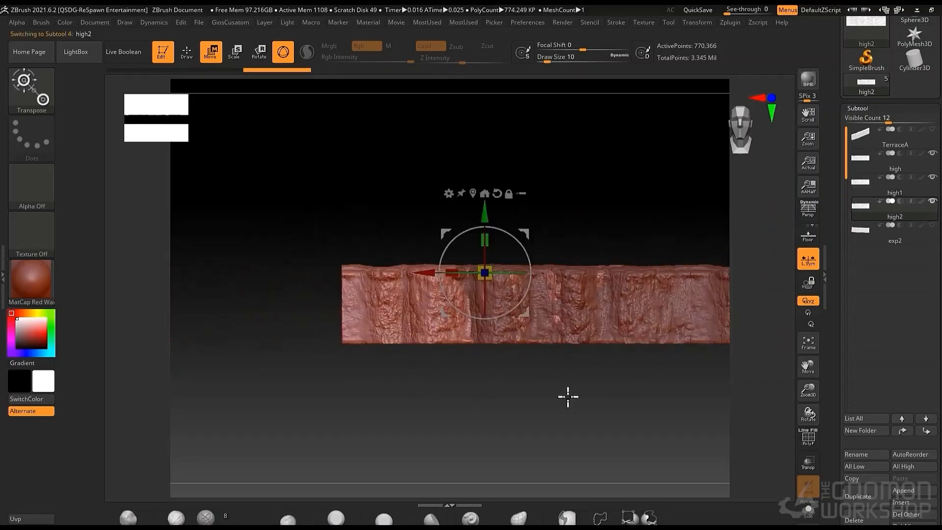
{"action": "left_click_drag", "start_coordinate": [432, 273], "coordinate": [234, 292]}
{"action": "mouse_move", "coordinate": [411, 390]}
{"action": "left_mouse_down", "text": "alt"}
{"action": "mouse_move", "coordinate": [440, 398]}
{"action": "mouse_move", "coordinate": [479, 381]}
{"action": "left_mouse_up", "text": "alt"}
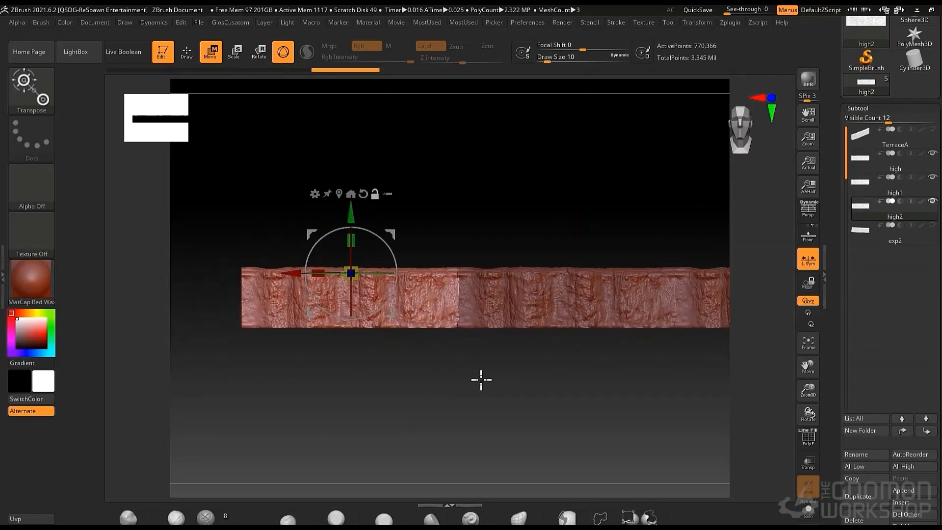
- Hide most of both side copies with SelectRect, leaving only a narrow strip next to each end of the central wall
{"action": "left_click", "coordinate": [31, 89], "text": "ctrl+shift"}
{"action": "left_click", "coordinate": [235, 96], "text": "ctrl+shift"}
{"action": "left_click_drag", "start_coordinate": [206, 167], "coordinate": [436, 371], "text": "ctrl+shift"}
{"action": "left_click_drag", "start_coordinate": [578, 375], "coordinate": [289, 397], "text": "alt"}
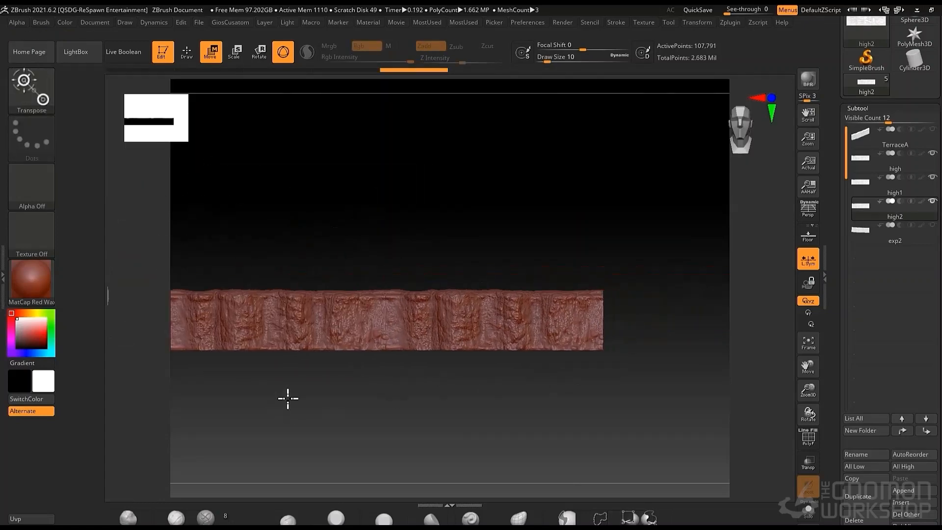
{"action": "left_click", "coordinate": [554, 311], "text": "alt"}
{"action": "left_click_drag", "start_coordinate": [680, 162], "coordinate": [486, 399], "text": "ctrl+shift"}
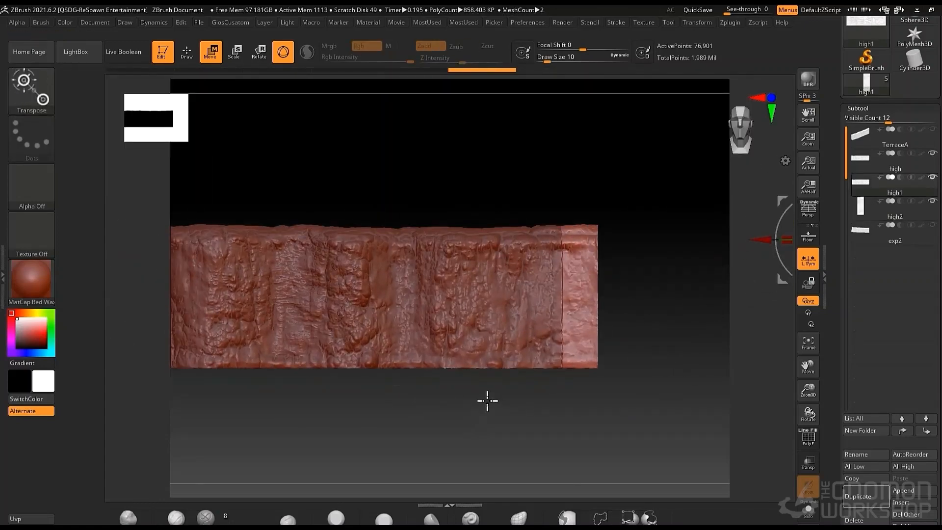
{"action": "left_click_drag", "start_coordinate": [341, 424], "coordinate": [434, 395], "text": "alt"}
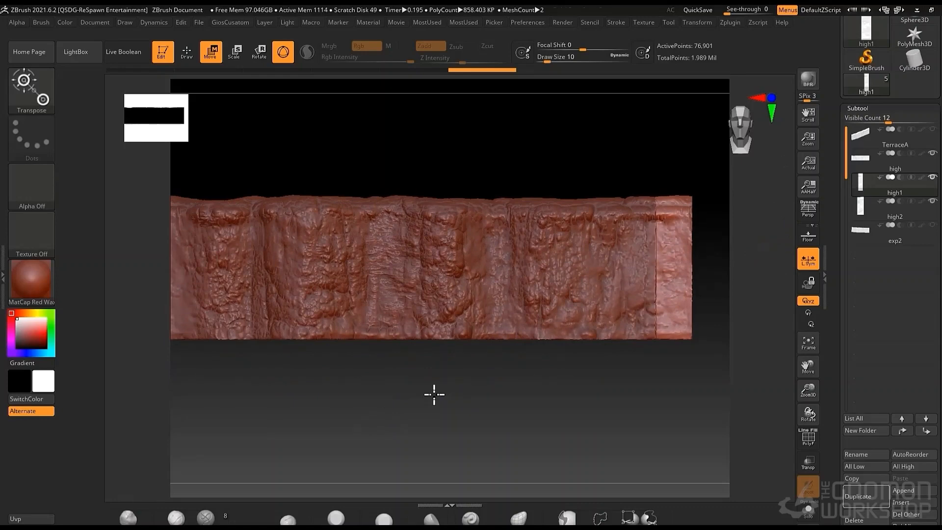
- Merge the central wall with both end strips by using MergeDown twice
{"action": "left_click", "coordinate": [456, 319], "text": "alt"}
{"action": "left_click_drag", "start_coordinate": [934, 221], "coordinate": [934, 29]}
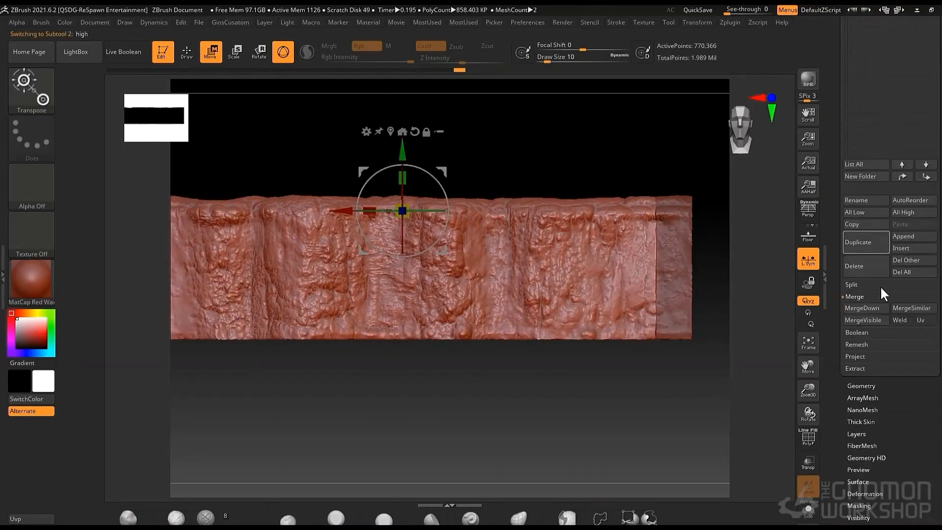
{"action": "left_click", "coordinate": [862, 308]}
{"action": "left_click", "coordinate": [785, 330]}
{"action": "left_click", "coordinate": [862, 274]}
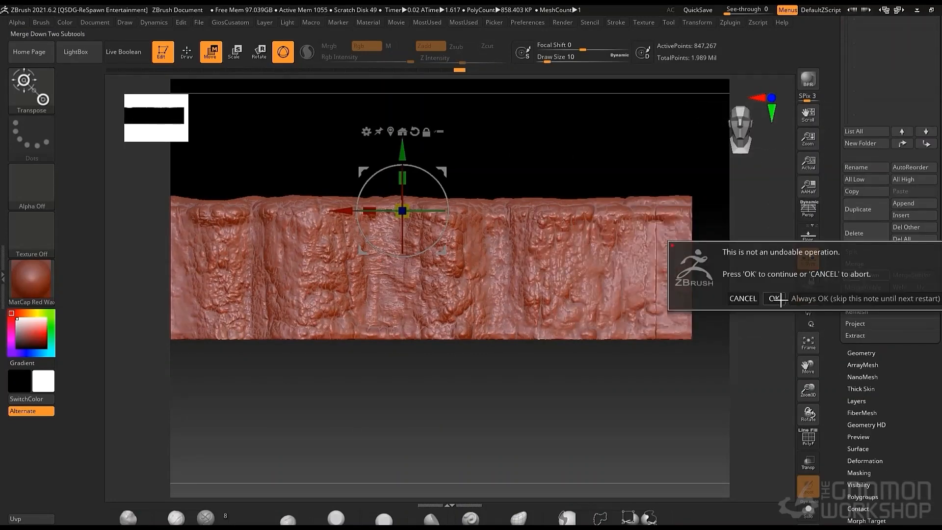
{"action": "left_click", "coordinate": [774, 297]}
- Switch to the ClayBuildup brush and check the symmetry points against the seams at both ends of the merged wall
{"action": "left_click_drag", "start_coordinate": [485, 385], "coordinate": [436, 404], "text": "alt"}
{"action": "left_click_drag", "start_coordinate": [530, 324], "coordinate": [655, 171], "text": "alt"}
{"action": "key", "text": "b"}
{"action": "key", "text": "c"}
{"action": "key", "text": "b"}
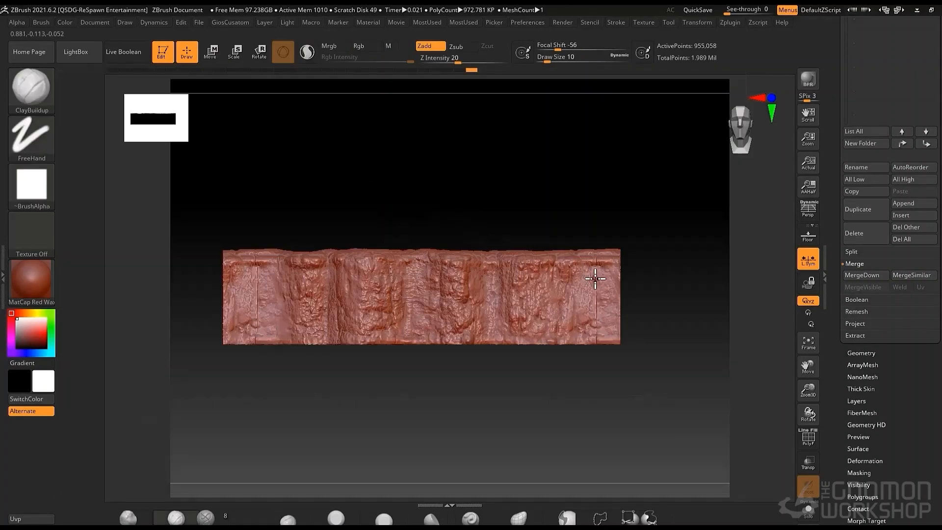
{"action": "mouse_move", "coordinate": [619, 198]}
{"action": "left_mouse_down", "text": "alt"}
{"action": "mouse_move", "coordinate": [672, 216]}
{"action": "mouse_move", "coordinate": [695, 190]}
{"action": "left_mouse_up", "text": "alt"}
{"action": "left_click_drag", "start_coordinate": [695, 189], "coordinate": [681, 189]}
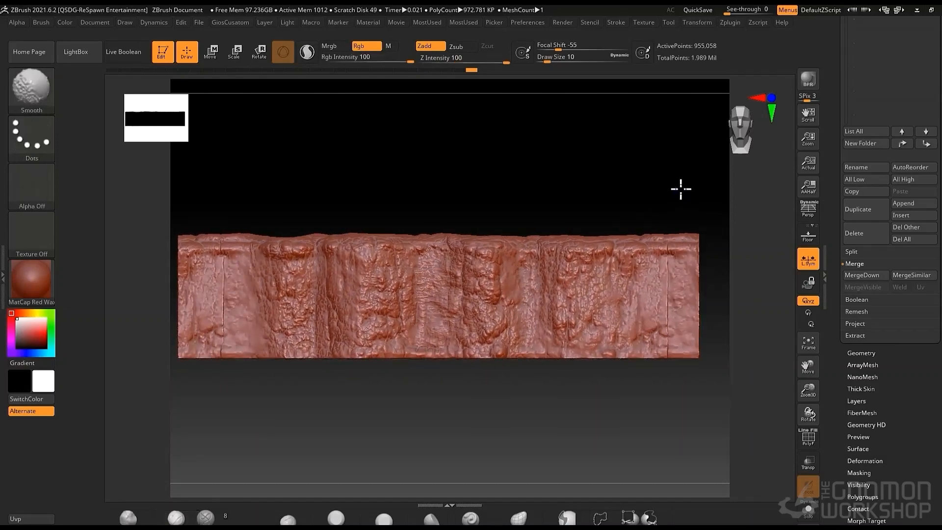
- Hide thin slices at both outer ends of the merged wall with SelectRect to align the symmetry points with the seams
{"action": "left_click_drag", "start_coordinate": [569, 201], "coordinate": [664, 197], "text": "alt"}
{"action": "left_click_drag", "start_coordinate": [234, 200], "coordinate": [293, 380], "text": "ctrl+shift"}
{"action": "left_click_drag", "start_coordinate": [486, 397], "coordinate": [384, 382], "text": "alt"}
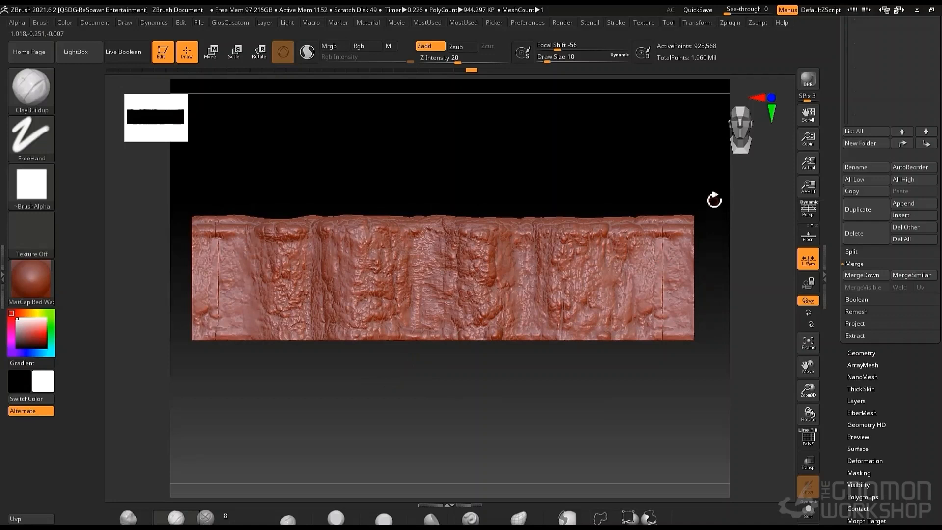
{"action": "left_click_drag", "start_coordinate": [717, 191], "coordinate": [683, 360], "text": "ctrl+shift"}
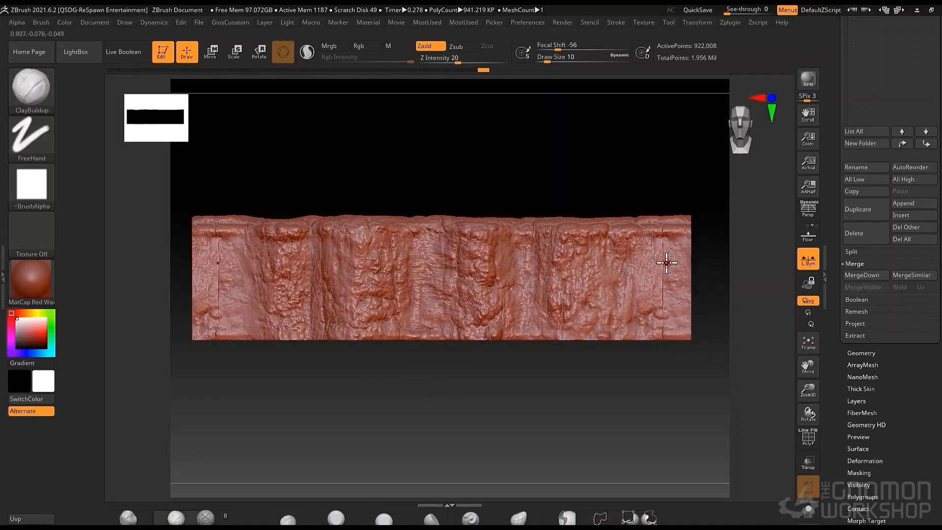
{"action": "left_click_drag", "start_coordinate": [720, 186], "coordinate": [684, 350], "text": "ctrl+shift"}
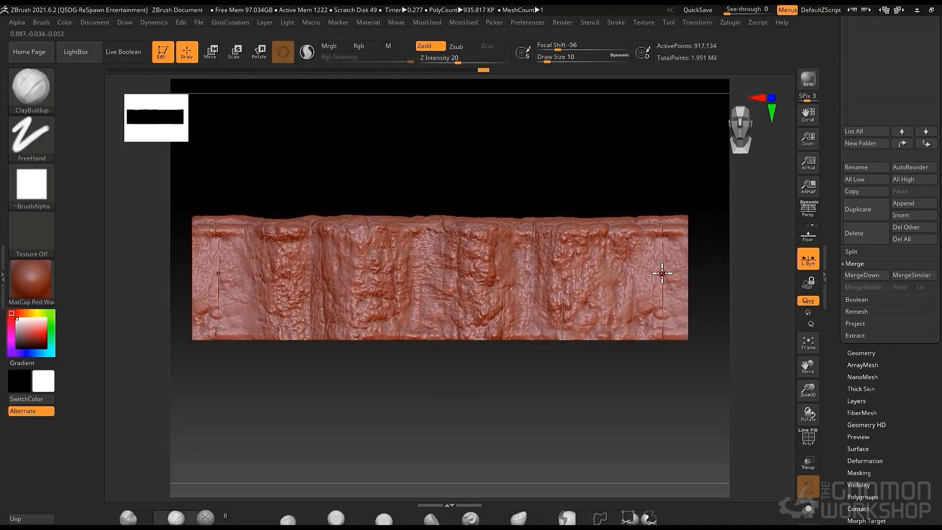
- Hide one more thin slice at the wall's outer end and build up bumps across the end seam with ClayBuildup
{"action": "left_click_drag", "start_coordinate": [720, 190], "coordinate": [679, 369], "text": "ctrl+shift"}
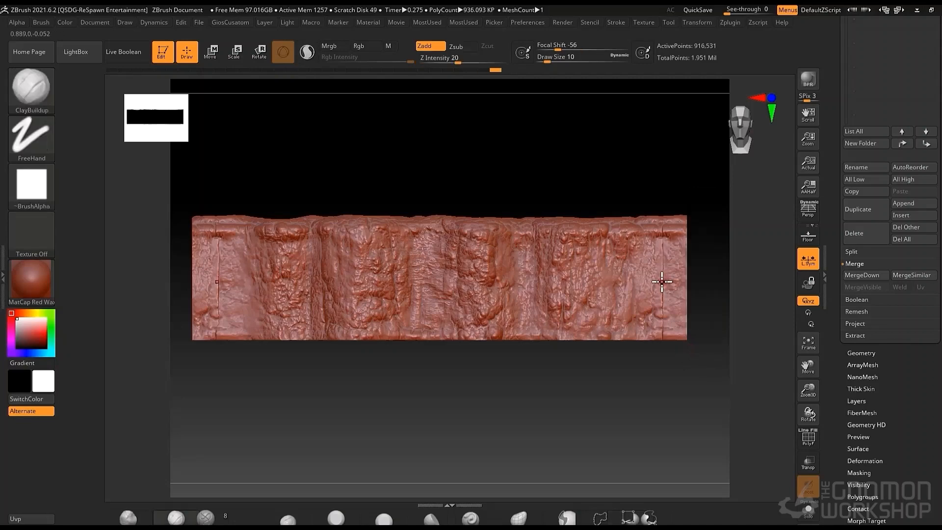
{"action": "left_click_drag", "start_coordinate": [703, 196], "coordinate": [656, 189], "text": "alt"}
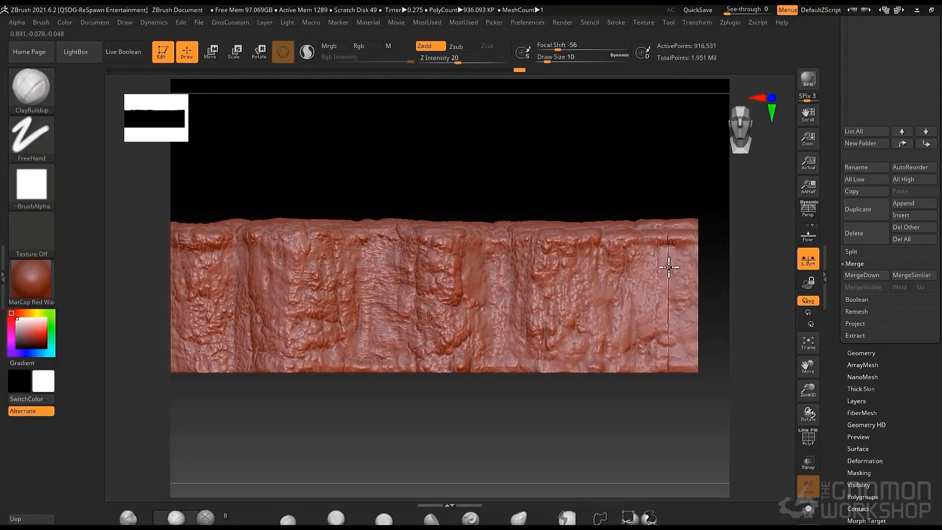
{"action": "right_click_drag", "start_coordinate": [669, 280], "coordinate": [669, 257], "text": "ctrl"}
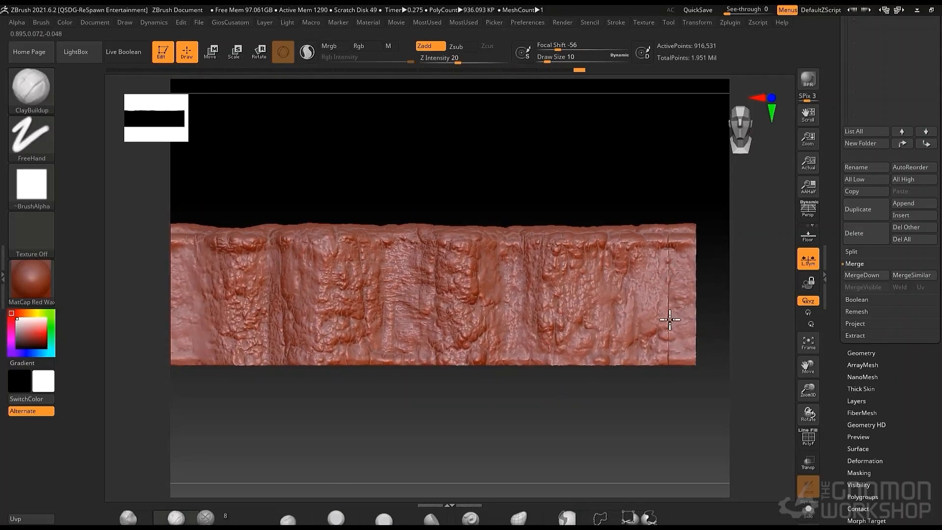
{"action": "right_click_drag", "start_coordinate": [671, 331], "coordinate": [651, 308], "text": "alt"}
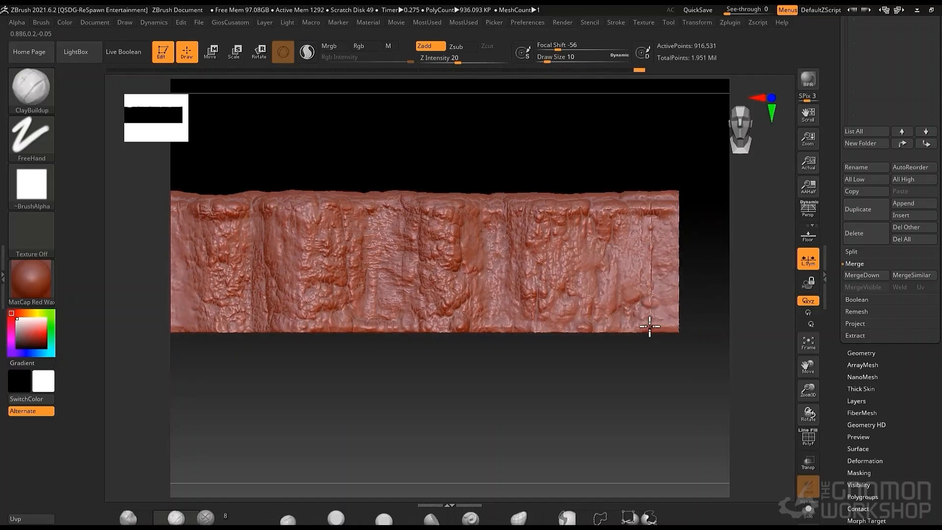
{"action": "right_click_drag", "start_coordinate": [644, 202], "coordinate": [692, 211], "text": "alt"}
{"action": "right_click_drag", "start_coordinate": [705, 170], "coordinate": [625, 247]}
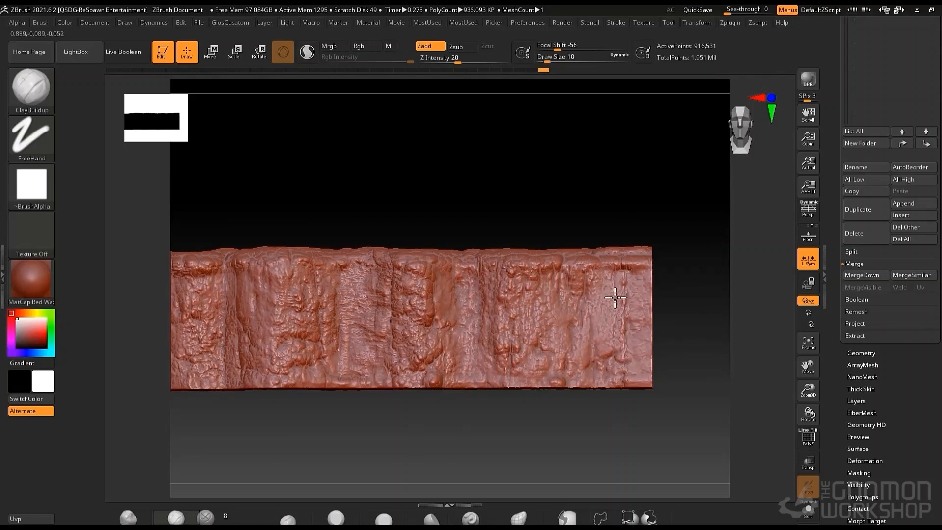
- Smooth the raised bumps along the end seam and rework the seam's upper part with short ClayBuildup strokes
{"action": "key", "text": "shift"}
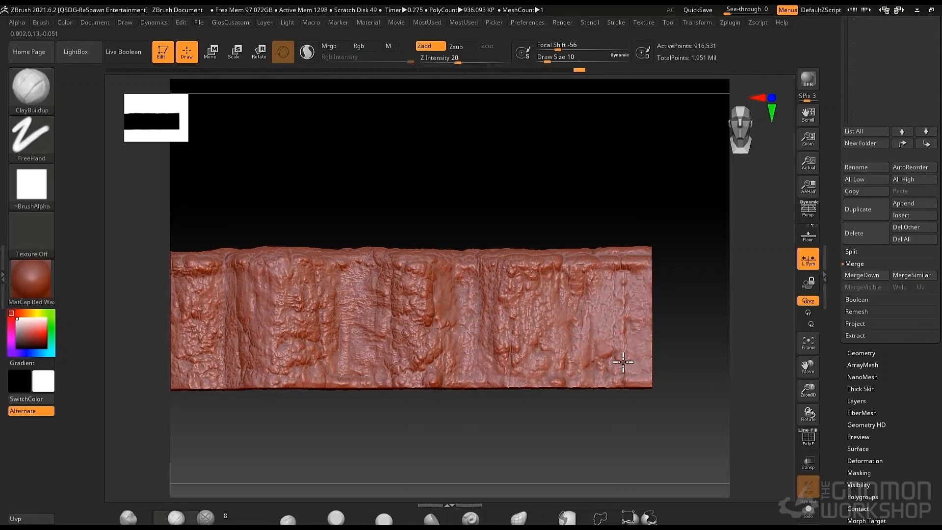
{"action": "left_click_drag", "start_coordinate": [623, 362], "coordinate": [627, 354], "text": "shift"}
{"action": "mouse_move", "coordinate": [680, 284]}
{"action": "left_mouse_down", "text": "alt"}
{"action": "mouse_move", "coordinate": [648, 187]}
{"action": "mouse_move", "coordinate": [669, 225]}
{"action": "mouse_move", "coordinate": [673, 260]}
{"action": "left_mouse_up", "text": "alt"}
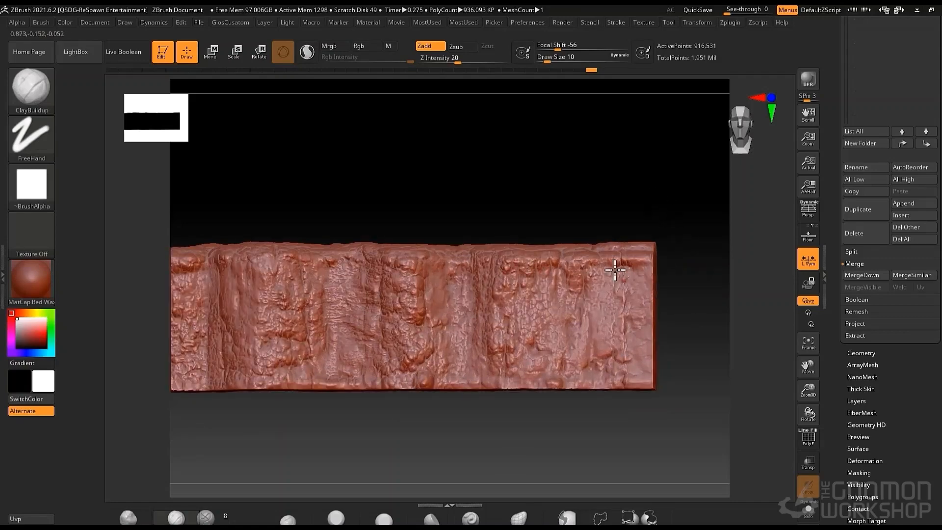
{"action": "left_click_drag", "start_coordinate": [671, 222], "coordinate": [658, 210], "text": "shift"}
{"action": "left_click_drag", "start_coordinate": [621, 271], "coordinate": [622, 290]}
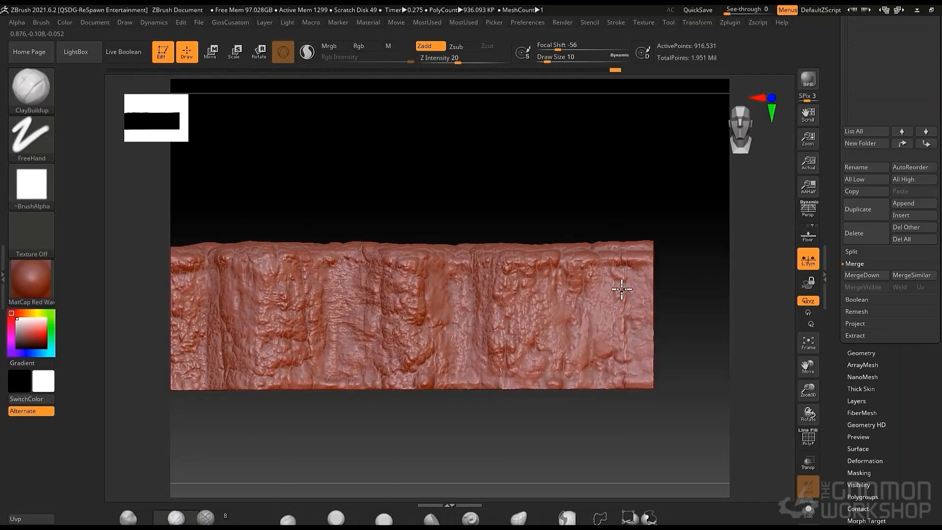
- Cover the seam on the wall's opposite face with ClayBuildup strokes and smooth its lower part
{"action": "mouse_move", "coordinate": [663, 216]}
{"action": "left_mouse_down", "text": "alt"}
{"action": "mouse_move", "coordinate": [652, 170]}
{"action": "mouse_move", "coordinate": [550, 221]}
{"action": "mouse_move", "coordinate": [495, 228]}
{"action": "left_mouse_up", "text": "alt"}
{"action": "left_click_drag", "start_coordinate": [492, 309], "coordinate": [488, 336]}
{"action": "left_click_drag", "start_coordinate": [542, 215], "coordinate": [512, 184], "text": "alt"}
{"action": "left_click_drag", "start_coordinate": [459, 324], "coordinate": [460, 339]}
{"action": "mouse_move", "coordinate": [569, 192]}
{"action": "left_mouse_down", "text": "alt"}
{"action": "mouse_move", "coordinate": [509, 175]}
{"action": "mouse_move", "coordinate": [464, 193]}
{"action": "left_mouse_up", "text": "alt"}
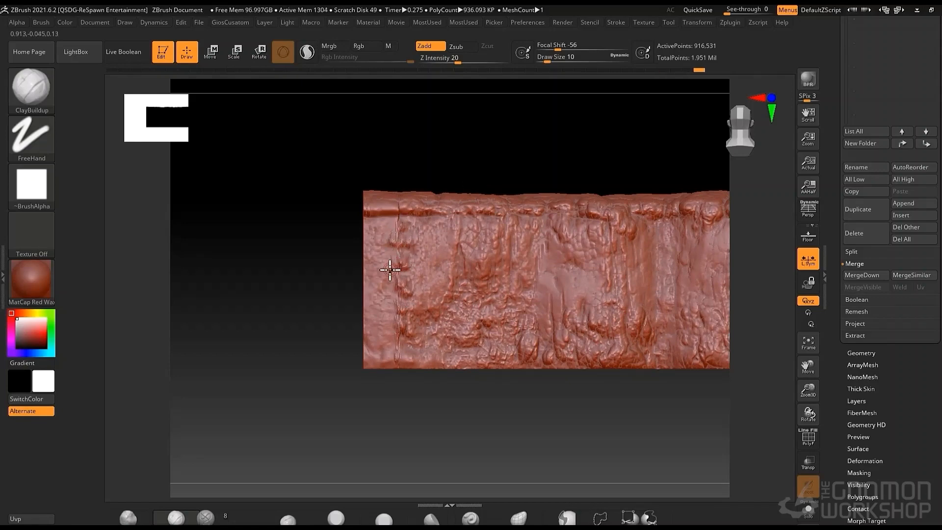
{"action": "key", "text": "shift"}
{"action": "left_click_drag", "start_coordinate": [400, 324], "coordinate": [408, 339], "text": "shift"}
- Flatten the leftover bumps along the end seam on both wall faces with the hPolish brush at Draw Size 22
{"action": "key", "text": "b"}
{"action": "key", "text": "h"}
{"action": "key", "text": "p"}
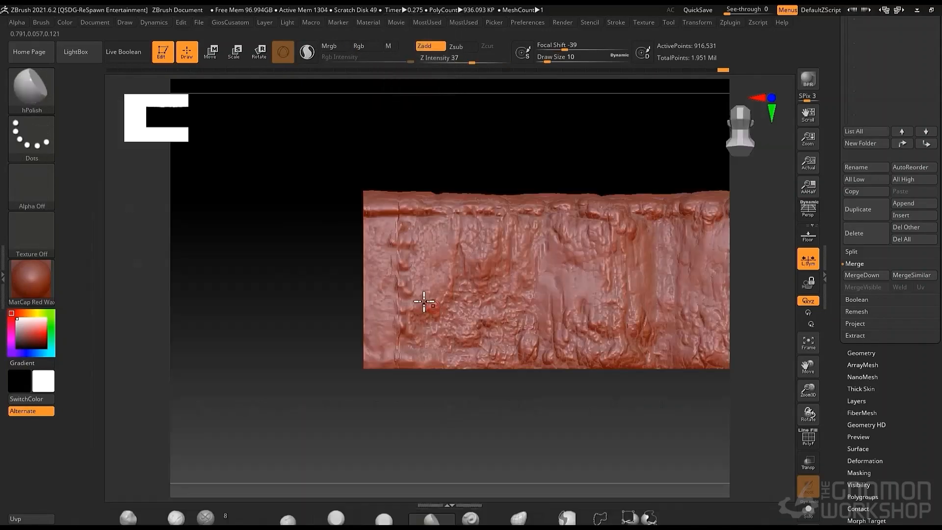
{"action": "mouse_move", "coordinate": [401, 276]}
{"action": "left_mouse_down"}
{"action": "mouse_move", "coordinate": [398, 238]}
{"action": "mouse_move", "coordinate": [396, 347]}
{"action": "left_mouse_up"}
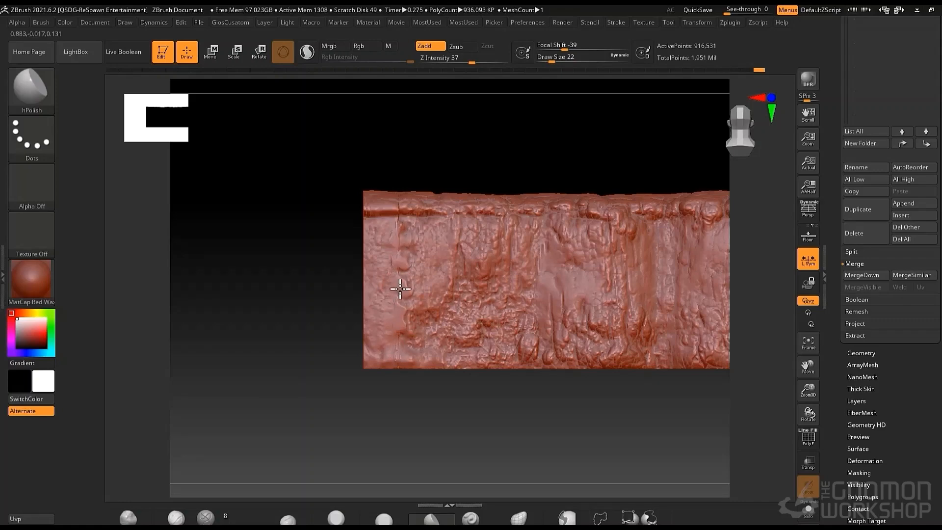
{"action": "mouse_move", "coordinate": [491, 167]}
{"action": "left_mouse_down"}
{"action": "mouse_move", "coordinate": [578, 119]}
{"action": "mouse_move", "coordinate": [412, 156]}
{"action": "mouse_move", "coordinate": [536, 225]}
{"action": "mouse_move", "coordinate": [464, 291]}
{"action": "mouse_move", "coordinate": [467, 333]}
{"action": "left_mouse_up"}
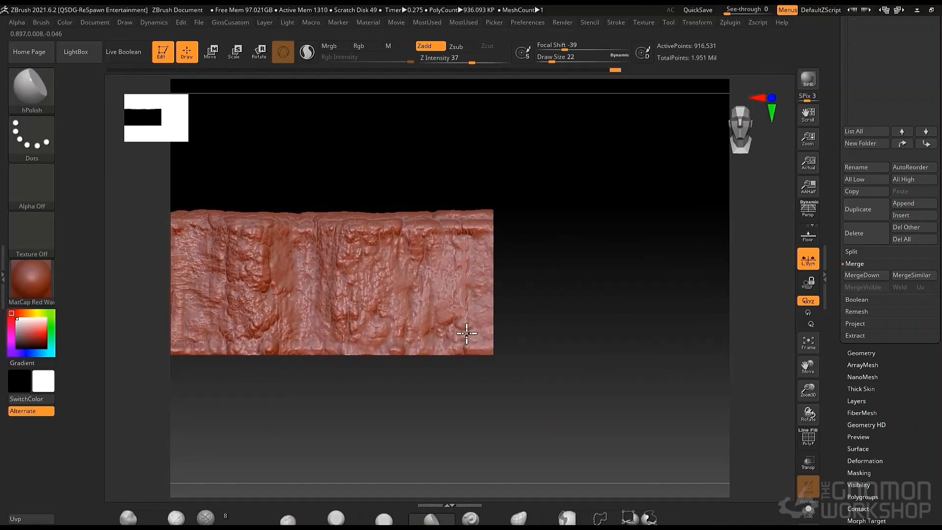
{"action": "left_click_drag", "start_coordinate": [553, 209], "coordinate": [470, 266]}
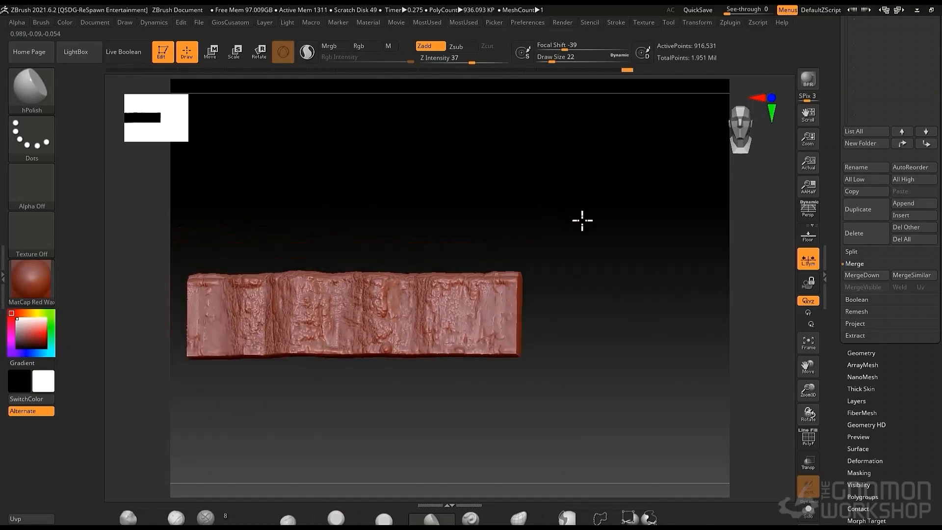
{"action": "left_click_drag", "start_coordinate": [583, 219], "coordinate": [489, 201]}
- Switch back to the ClayBuildup brush and touch up the surface below the wall's upper rim
{"action": "key", "text": "b"}
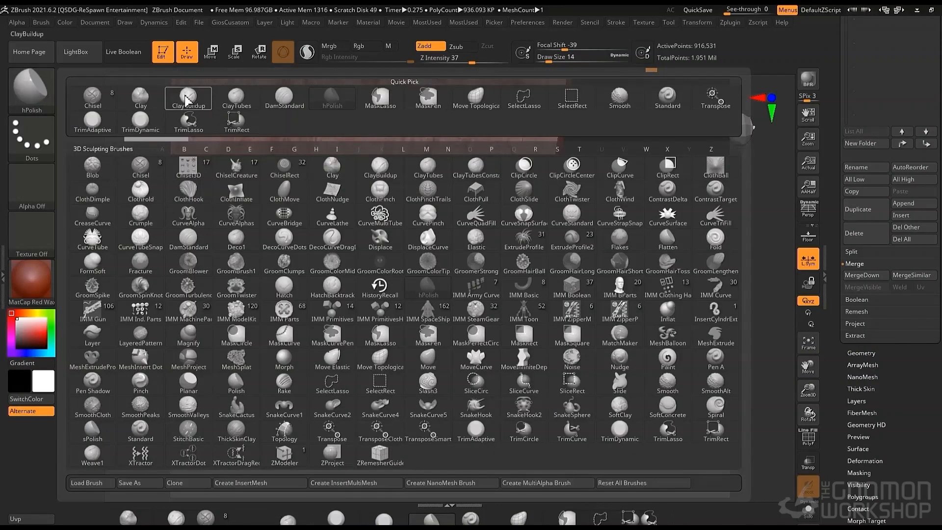
{"action": "key", "text": "c"}
{"action": "key", "text": "b"}
{"action": "left_click_drag", "start_coordinate": [591, 208], "coordinate": [600, 191]}
{"action": "left_click_drag", "start_coordinate": [504, 229], "coordinate": [505, 233]}
{"action": "mouse_move", "coordinate": [511, 285]}
{"action": "left_mouse_down"}
{"action": "mouse_move", "coordinate": [506, 245]}
{"action": "mouse_move", "coordinate": [583, 194]}
{"action": "left_mouse_up"}
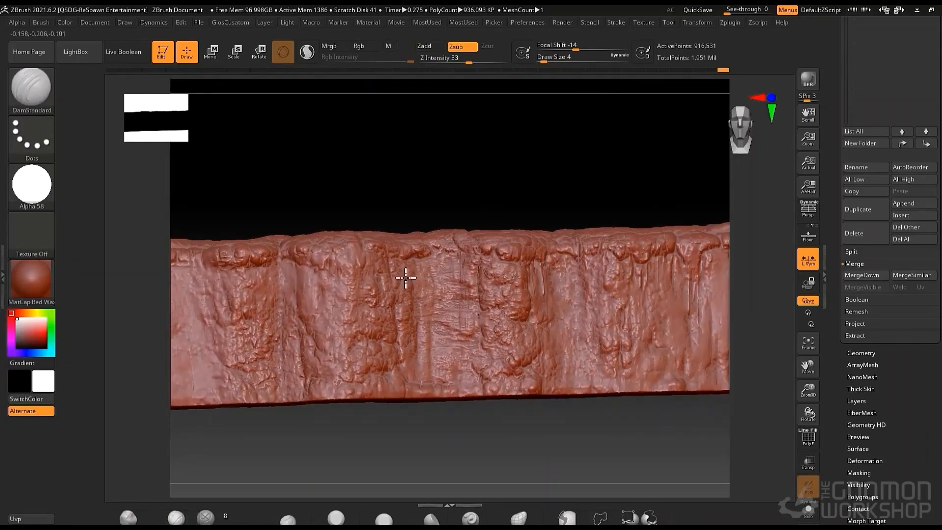
- Carve fine vertical grooves into the columns below the rim with DamStandard at Draw Size 4 and Z Intensity 33
{"action": "mouse_move", "coordinate": [406, 278]}
{"action": "left_mouse_down"}
{"action": "mouse_move", "coordinate": [414, 278]}
{"action": "mouse_move", "coordinate": [358, 267]}
{"action": "mouse_move", "coordinate": [332, 299]}
{"action": "left_mouse_up"}
{"action": "mouse_move", "coordinate": [372, 219]}
{"action": "left_mouse_down"}
{"action": "mouse_move", "coordinate": [387, 187]}
{"action": "mouse_move", "coordinate": [385, 255]}
{"action": "left_mouse_up"}
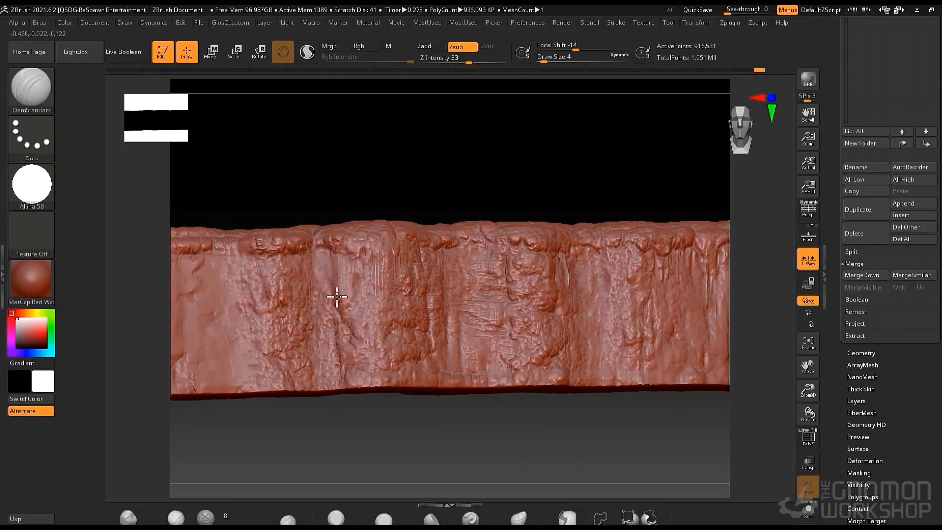
{"action": "left_click_drag", "start_coordinate": [337, 297], "coordinate": [308, 271]}
{"action": "left_click_drag", "start_coordinate": [353, 211], "coordinate": [472, 279]}
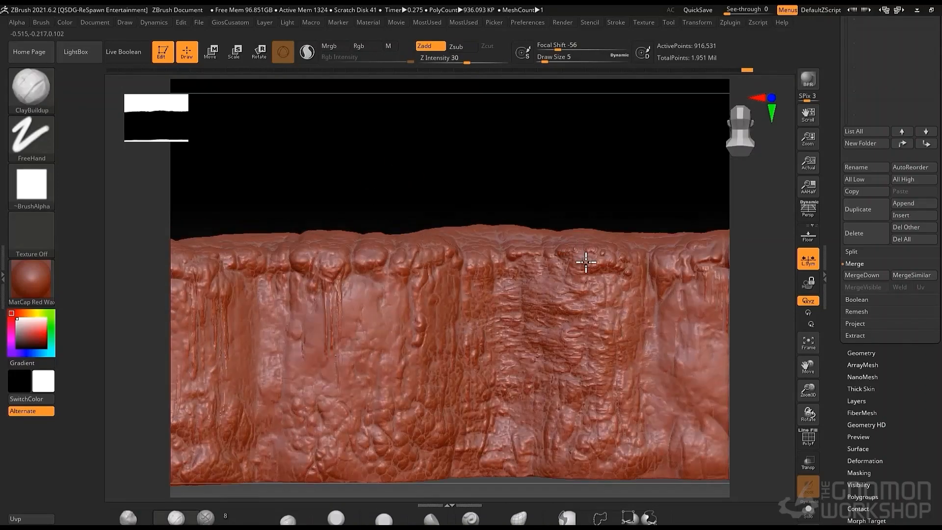
- Build up rounded lumps along the opposite face's rim with ClayBuildup at Draw Size 5 and Z Intensity 30, smoothing where needed
{"action": "mouse_move", "coordinate": [583, 258]}
{"action": "left_mouse_down"}
{"action": "mouse_move", "coordinate": [586, 269]}
{"action": "mouse_move", "coordinate": [528, 250]}
{"action": "mouse_move", "coordinate": [523, 188]}
{"action": "mouse_move", "coordinate": [510, 185]}
{"action": "mouse_move", "coordinate": [510, 198]}
{"action": "left_mouse_up"}
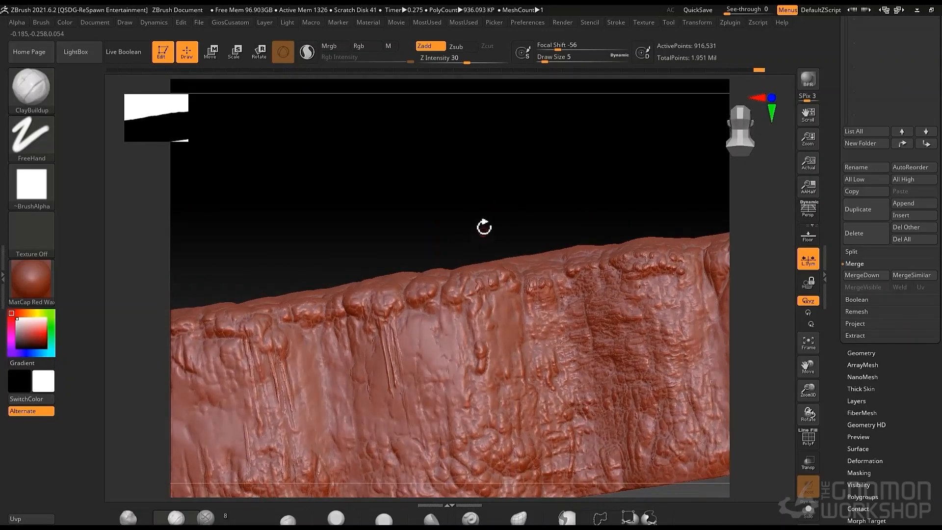
{"action": "left_click_drag", "start_coordinate": [484, 226], "coordinate": [482, 284]}
{"action": "left_click_drag", "start_coordinate": [479, 216], "coordinate": [504, 203]}
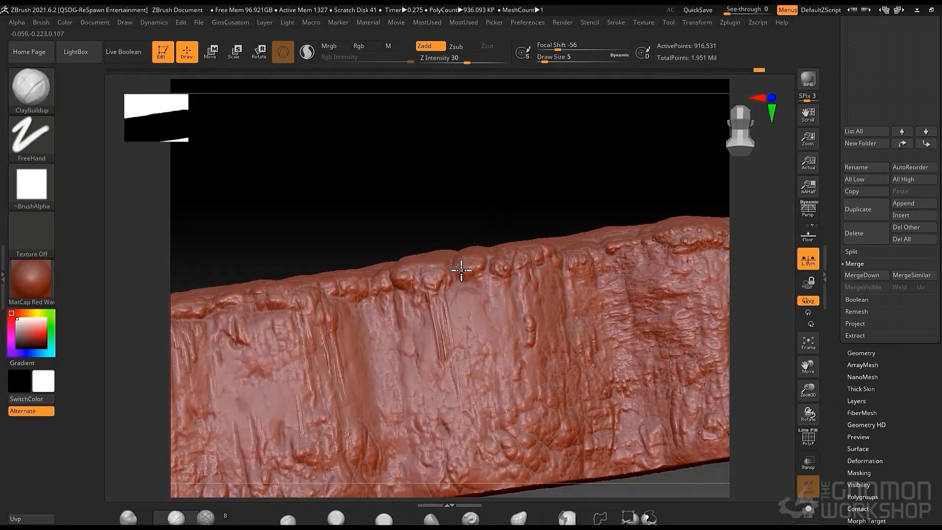
{"action": "mouse_move", "coordinate": [484, 233]}
{"action": "left_mouse_down"}
{"action": "mouse_move", "coordinate": [486, 294]}
{"action": "mouse_move", "coordinate": [471, 212]}
{"action": "left_mouse_up"}
{"action": "left_click_drag", "start_coordinate": [471, 269], "coordinate": [463, 275], "text": "shift"}
{"action": "left_click_drag", "start_coordinate": [454, 216], "coordinate": [444, 241]}
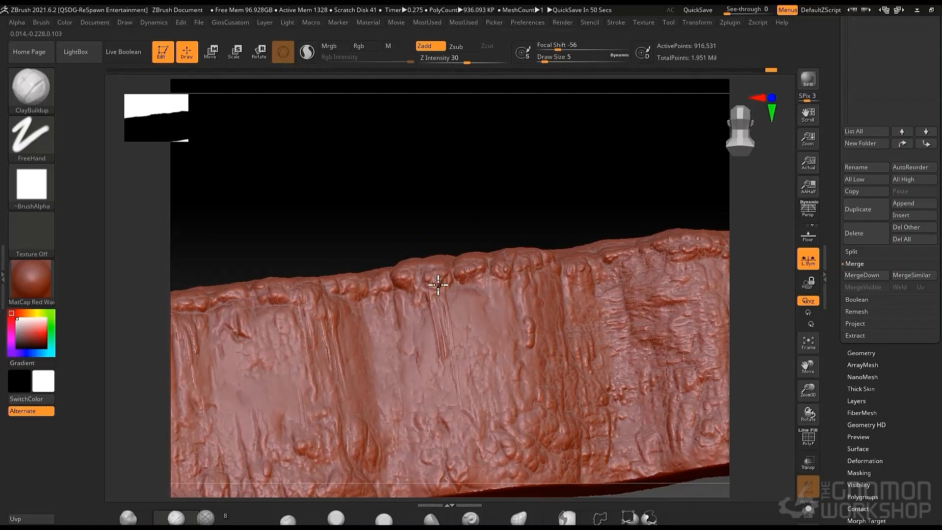
- Thicken the large lump on the rim and strengthen the drips hanging below it with short ClayBuildup strokes
{"action": "left_click_drag", "start_coordinate": [438, 285], "coordinate": [438, 292]}
{"action": "mouse_move", "coordinate": [454, 216]}
{"action": "left_mouse_down"}
{"action": "mouse_move", "coordinate": [461, 238]}
{"action": "mouse_move", "coordinate": [454, 230]}
{"action": "left_mouse_up"}
{"action": "left_click_drag", "start_coordinate": [437, 294], "coordinate": [443, 313]}
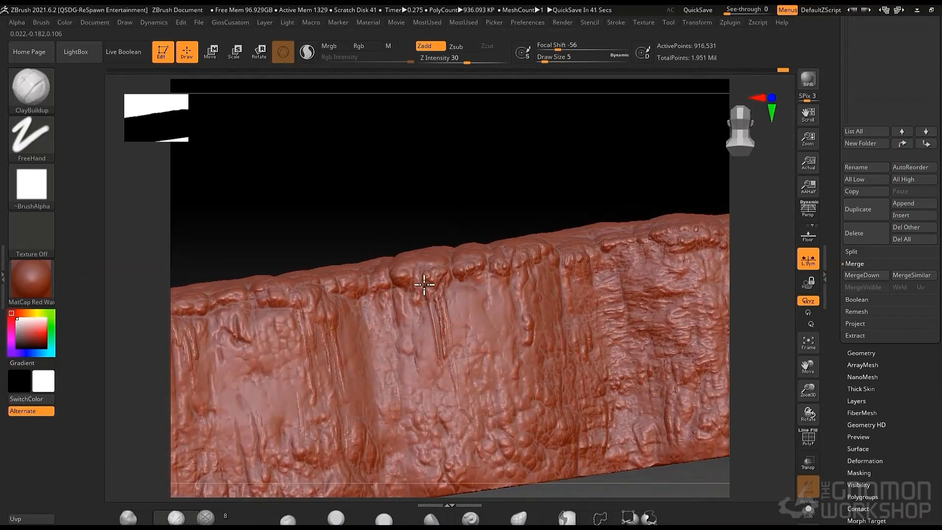
{"action": "left_click_drag", "start_coordinate": [402, 282], "coordinate": [393, 274]}
{"action": "mouse_move", "coordinate": [439, 216]}
{"action": "left_mouse_down"}
{"action": "mouse_move", "coordinate": [461, 175]}
{"action": "mouse_move", "coordinate": [437, 209]}
{"action": "mouse_move", "coordinate": [456, 195]}
{"action": "left_mouse_up"}
{"action": "mouse_move", "coordinate": [400, 222]}
{"action": "left_mouse_down"}
{"action": "mouse_move", "coordinate": [427, 225]}
{"action": "mouse_move", "coordinate": [415, 250]}
{"action": "left_mouse_up"}
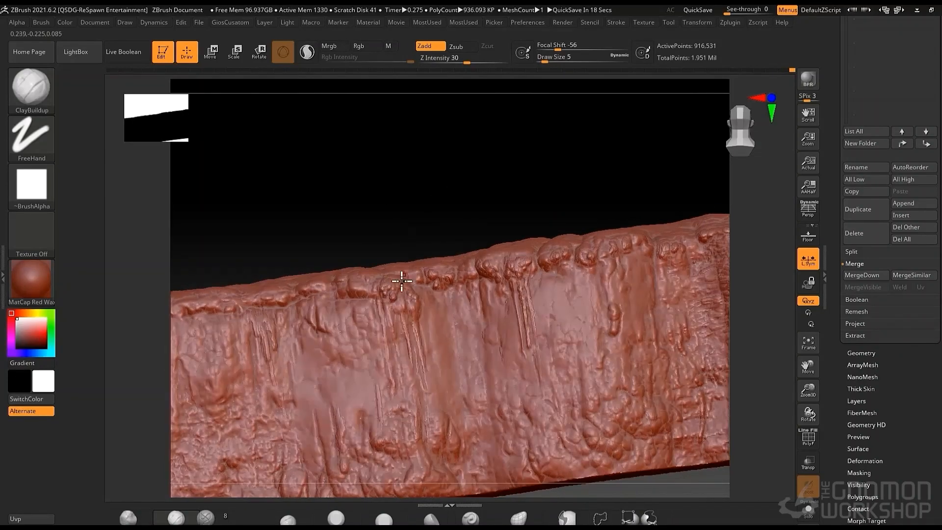
- Add drip strokes and small bumps to the rim and wall face near the end with ClayBuildup
{"action": "left_click_drag", "start_coordinate": [429, 219], "coordinate": [422, 244]}
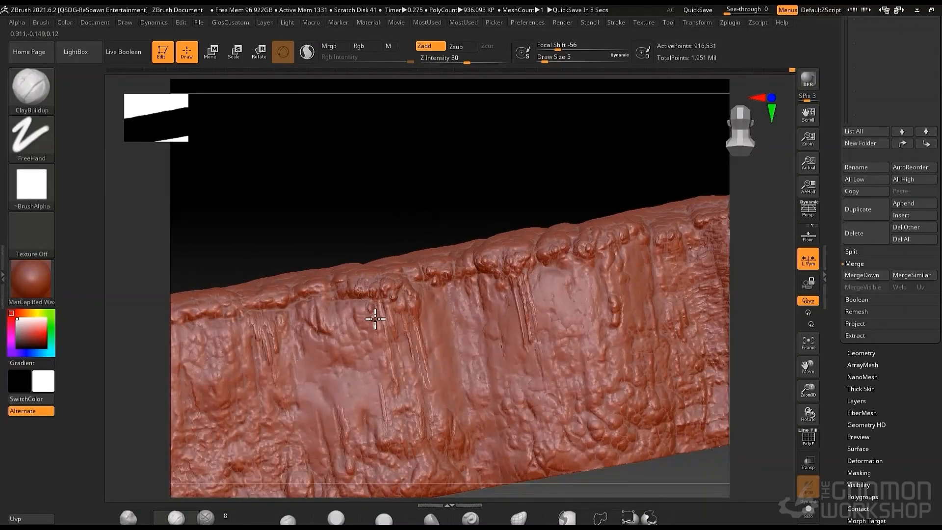
{"action": "left_click_drag", "start_coordinate": [397, 210], "coordinate": [474, 162], "text": "alt"}
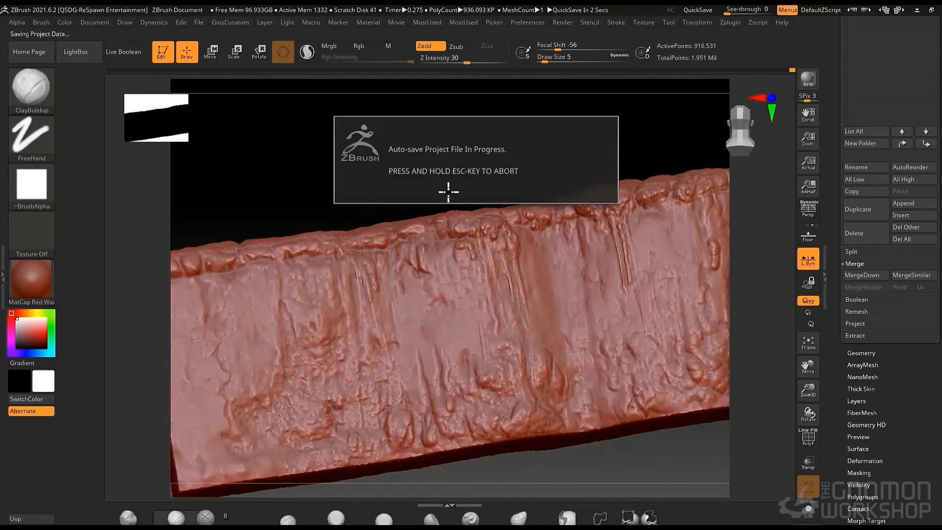
{"action": "left_click_drag", "start_coordinate": [386, 182], "coordinate": [384, 247]}
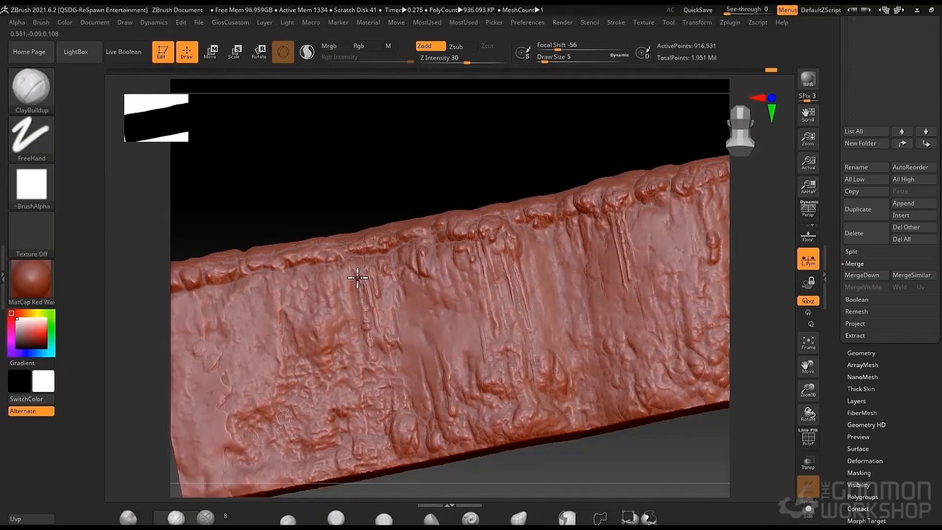
{"action": "left_click_drag", "start_coordinate": [414, 196], "coordinate": [433, 183]}
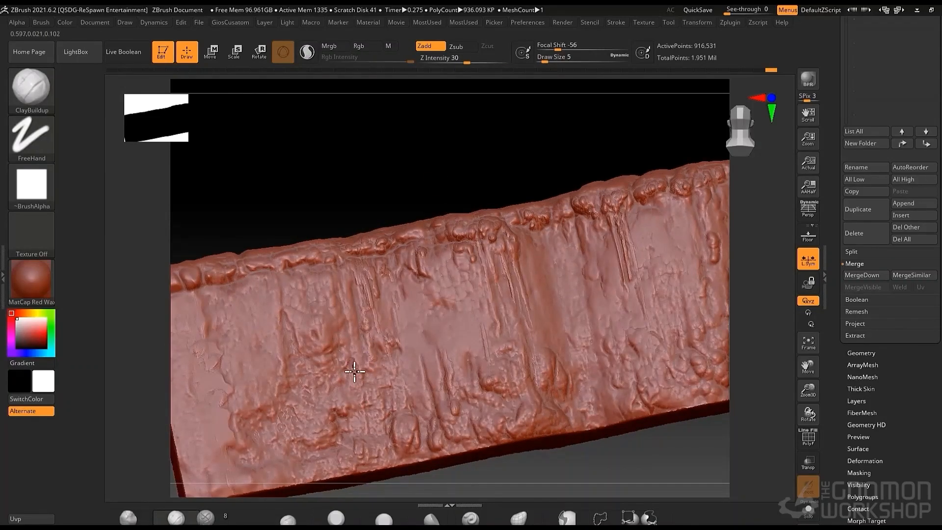
{"action": "left_click_drag", "start_coordinate": [442, 462], "coordinate": [423, 330]}
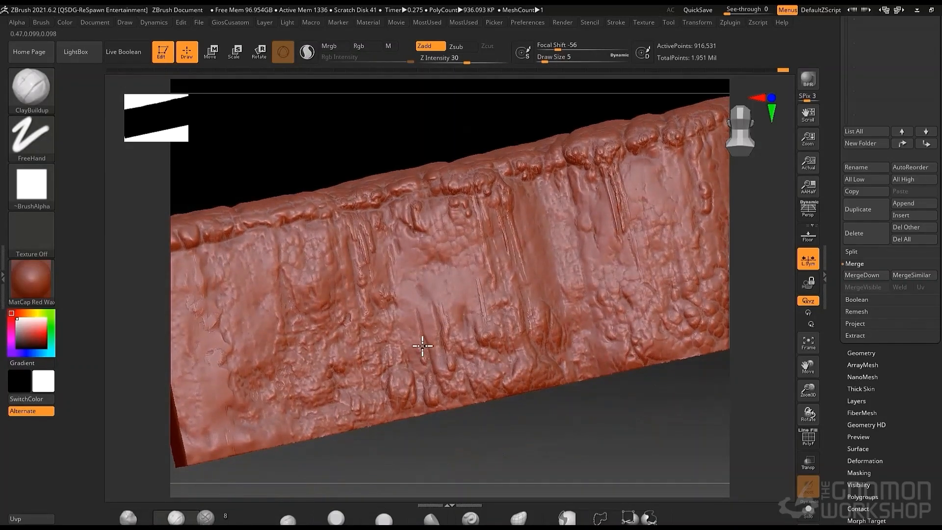
{"action": "mouse_move", "coordinate": [454, 362]}
{"action": "right_mouse_down"}
{"action": "mouse_move", "coordinate": [430, 347]}
{"action": "mouse_move", "coordinate": [471, 407]}
{"action": "mouse_move", "coordinate": [498, 316]}
{"action": "mouse_move", "coordinate": [479, 349]}
{"action": "mouse_move", "coordinate": [490, 314]}
{"action": "mouse_move", "coordinate": [521, 292]}
{"action": "right_mouse_up"}
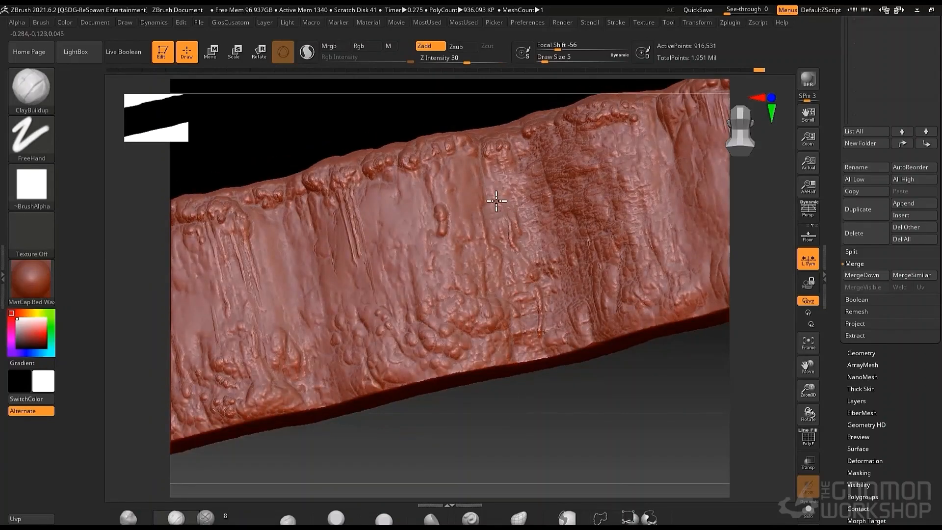
- Refine the wall's top edge near its end with ClayBuildup at Draw Size 7 and soften it with Smooth
{"action": "mouse_move", "coordinate": [504, 185]}
{"action": "right_mouse_down"}
{"action": "mouse_move", "coordinate": [590, 280]}
{"action": "mouse_move", "coordinate": [632, 280]}
{"action": "mouse_move", "coordinate": [672, 216]}
{"action": "right_mouse_up"}
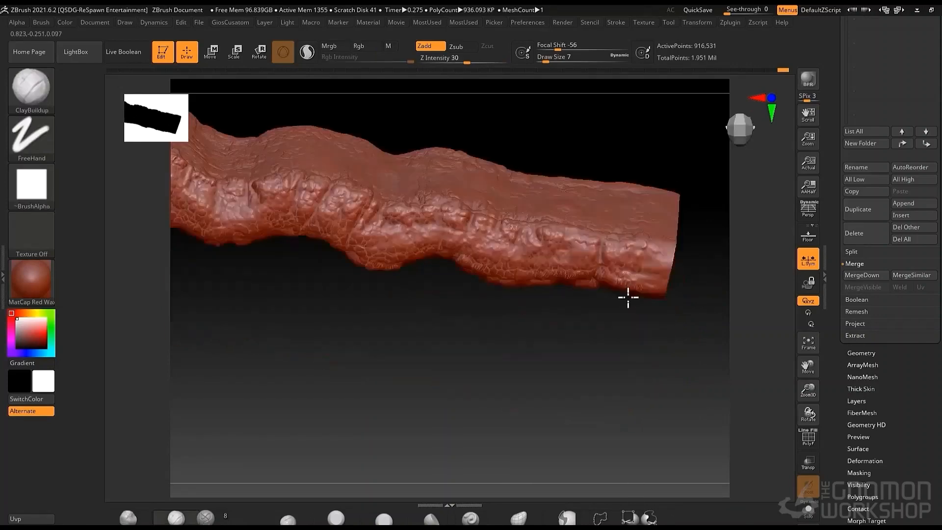
{"action": "mouse_move", "coordinate": [627, 298]}
{"action": "right_mouse_down"}
{"action": "mouse_move", "coordinate": [557, 280]}
{"action": "mouse_move", "coordinate": [579, 247]}
{"action": "mouse_move", "coordinate": [391, 213]}
{"action": "mouse_move", "coordinate": [524, 155]}
{"action": "mouse_move", "coordinate": [526, 224]}
{"action": "right_mouse_up"}
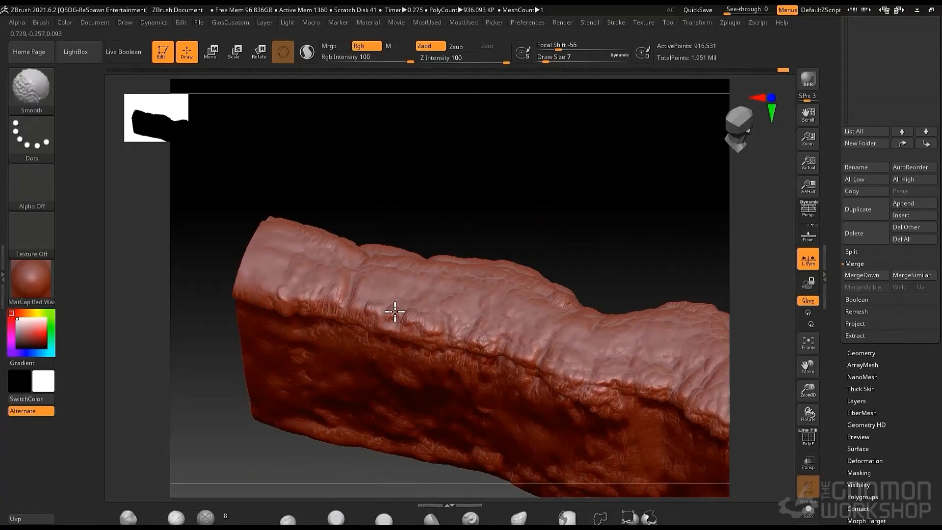
{"action": "right_click_drag", "start_coordinate": [395, 311], "coordinate": [430, 295]}
{"action": "right_click_drag", "start_coordinate": [548, 219], "coordinate": [626, 229]}
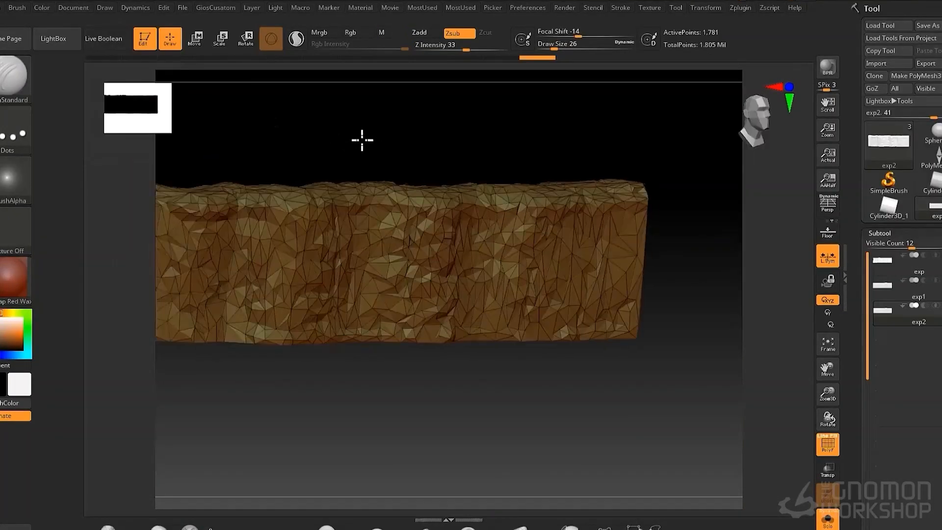
- Check the decimated low-poly wall from several angles and export the wall subtools for Maya
{"action": "right_click_drag", "start_coordinate": [361, 141], "coordinate": [584, 69]}
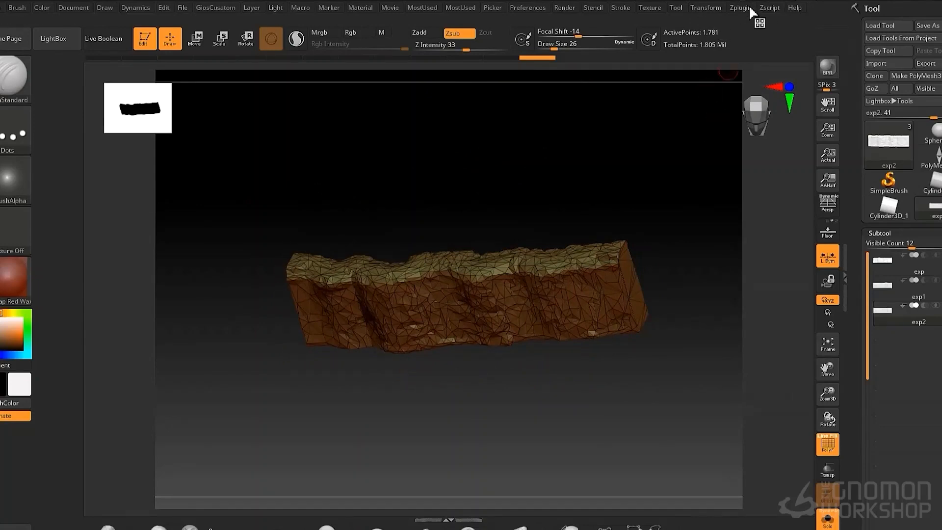
{"action": "mouse_move", "coordinate": [747, 8]}
{"action": "left_click", "coordinate": [756, 249]}
{"action": "left_click", "coordinate": [761, 287]}
{"action": "right_click_drag", "start_coordinate": [682, 245], "coordinate": [580, 154]}
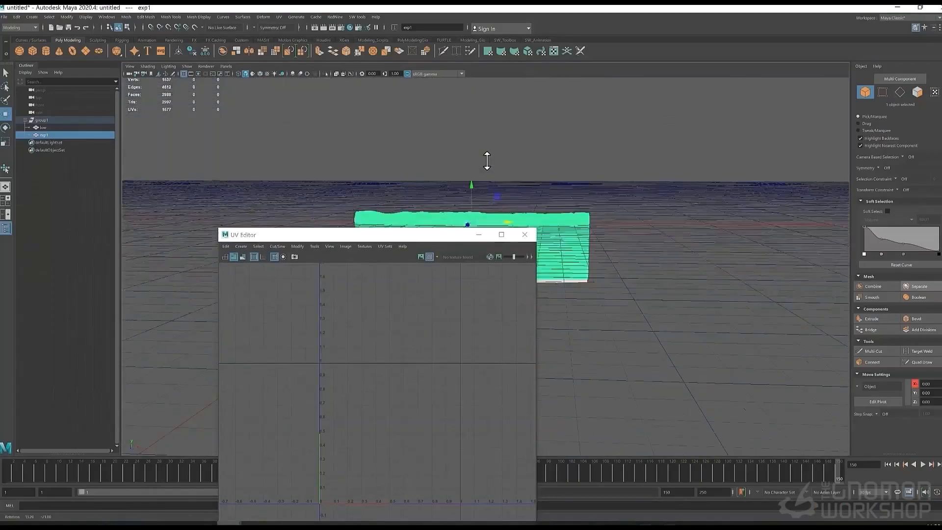
- Switch to Maya and group the imported TerraceA, exp1 and exp2 meshes
{"action": "left_click", "coordinate": [131, 394]}
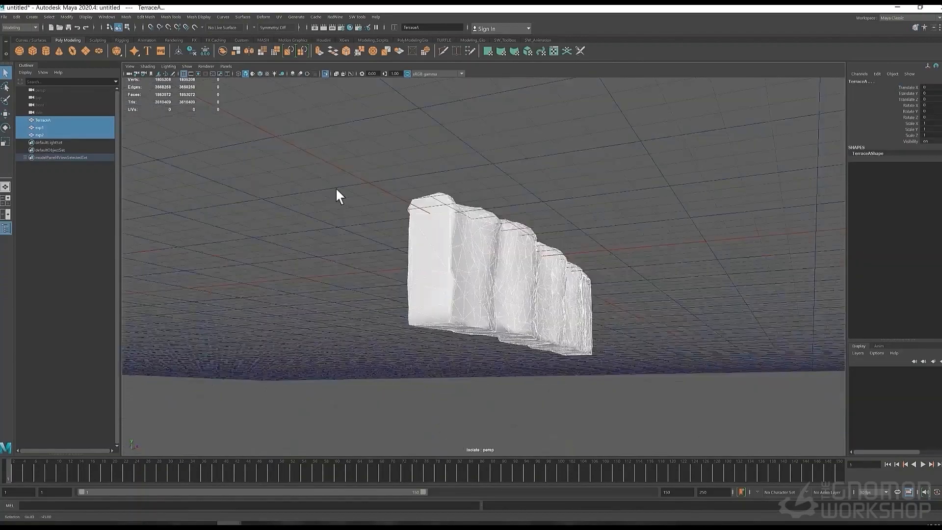
{"action": "left_click_drag", "start_coordinate": [337, 196], "coordinate": [344, 221], "text": "alt"}
{"action": "left_click", "coordinate": [91, 135]}
{"action": "left_click", "coordinate": [91, 120], "text": "shift"}
{"action": "key", "text": "ctrl+g"}
- Resize the wall group to a width of 4 units
{"action": "scroll", "coordinate": [491, 201], "scroll_direction": "down", "scroll_amount": 3}
{"action": "left_click_drag", "start_coordinate": [521, 198], "coordinate": [471, 216], "text": "alt"}
{"action": "type", "text": "4"}
{"action": "key", "text": "Return"}
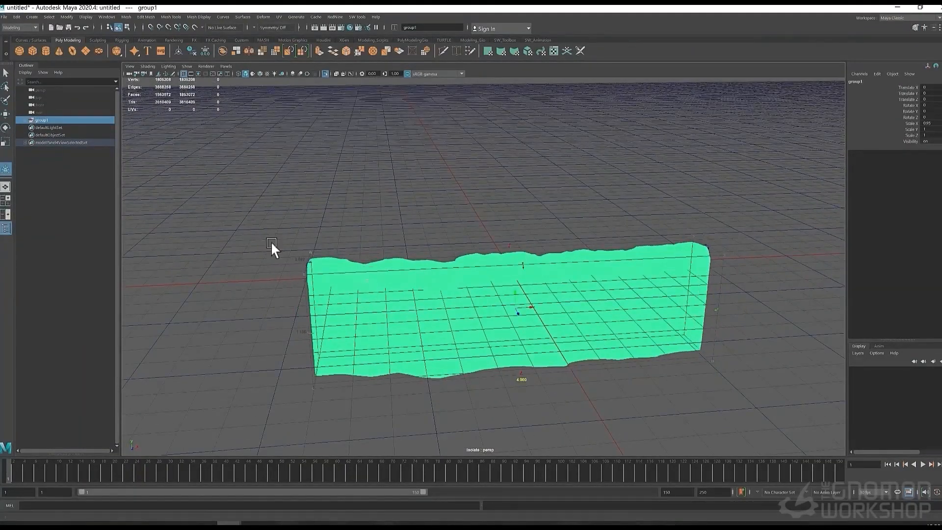
- Rename the exp2 mesh inside the wall group as low
{"action": "left_click", "coordinate": [383, 263]}
{"action": "double_click", "coordinate": [49, 128]}
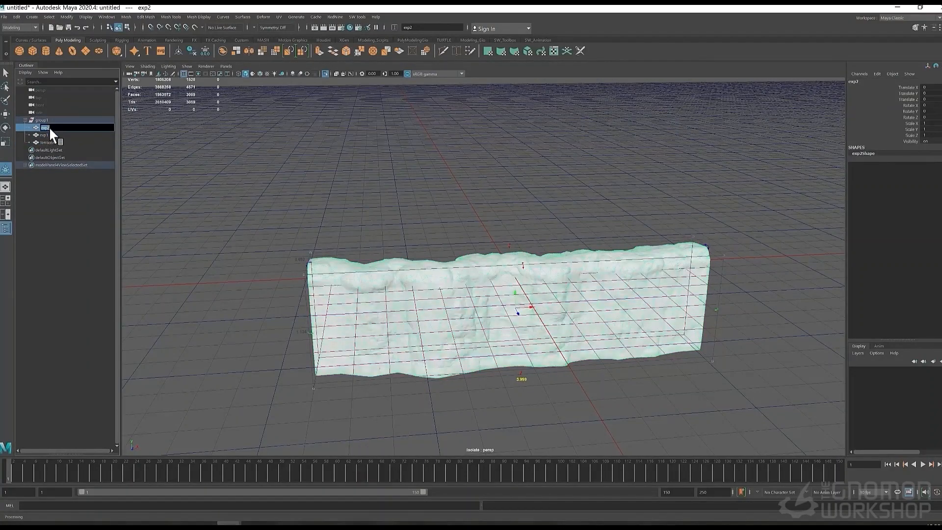
{"action": "key", "text": "Return"}
{"action": "double_click", "coordinate": [50, 128]}
{"action": "type", "text": "low"}
{"action": "key", "text": "Return"}
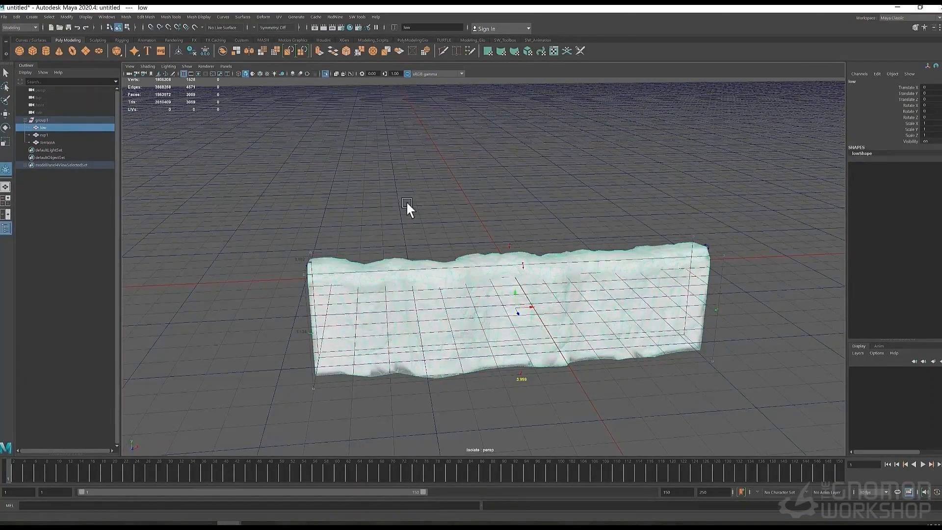
- Hide the exp1 and TerraceA meshes and select the low mesh on its own
{"action": "left_click_drag", "start_coordinate": [406, 201], "coordinate": [411, 159], "text": "alt"}
{"action": "left_click", "coordinate": [47, 135]}
{"action": "left_click", "coordinate": [49, 139], "text": "shift"}
{"action": "key", "text": "ctrl+h"}
{"action": "left_click", "coordinate": [49, 127]}
- Select the faces across the underside of the low-poly wall with paint selection and delete them
{"action": "left_click_drag", "start_coordinate": [457, 137], "coordinate": [319, 229], "text": "alt"}
{"action": "left_click_drag", "start_coordinate": [403, 265], "coordinate": [263, 225], "text": "alt"}
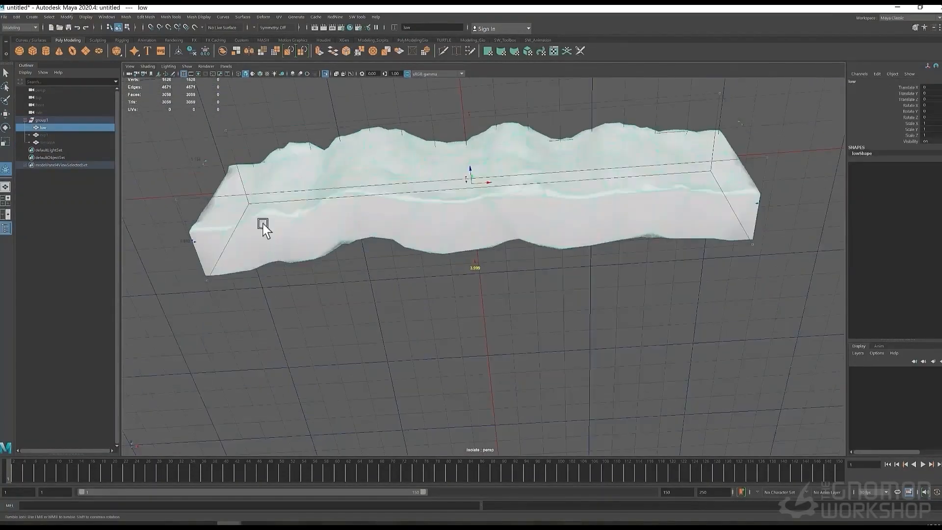
{"action": "key", "text": "F11"}
{"action": "left_click", "coordinate": [227, 215]}
{"action": "left_click_drag", "start_coordinate": [325, 201], "coordinate": [361, 236], "text": "alt"}
{"action": "left_click", "coordinate": [325, 200]}
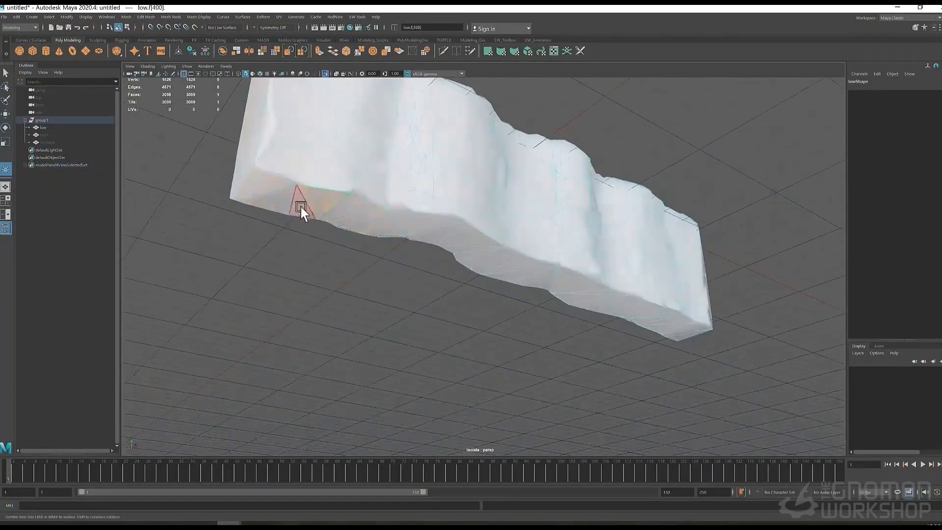
{"action": "left_click", "coordinate": [275, 198]}
{"action": "left_click_drag", "start_coordinate": [275, 198], "coordinate": [361, 199], "text": "alt"}
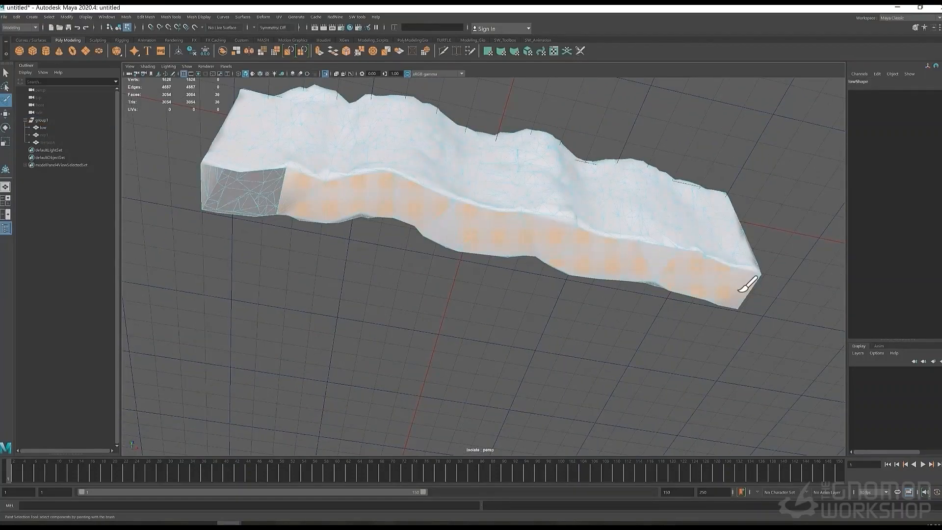
{"action": "key", "text": "Delete"}
{"action": "left_click_drag", "start_coordinate": [324, 167], "coordinate": [127, 130], "text": "alt"}
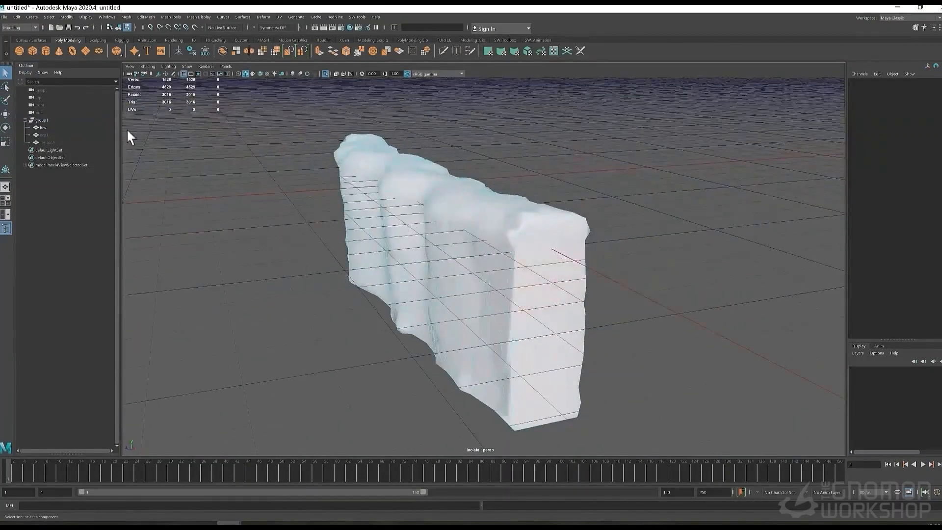
- Paint-select and delete the faces that cap both ends of the wall mesh
{"action": "left_click_drag", "start_coordinate": [557, 375], "coordinate": [549, 415]}
{"action": "left_click_drag", "start_coordinate": [549, 414], "coordinate": [585, 307], "text": "alt"}
{"action": "key", "text": "Delete"}
{"action": "mouse_move", "coordinate": [256, 236]}
{"action": "left_mouse_down", "text": "alt"}
{"action": "mouse_move", "coordinate": [383, 244]}
{"action": "mouse_move", "coordinate": [530, 284]}
{"action": "left_mouse_up", "text": "alt"}
{"action": "left_click_drag", "start_coordinate": [454, 189], "coordinate": [448, 373]}
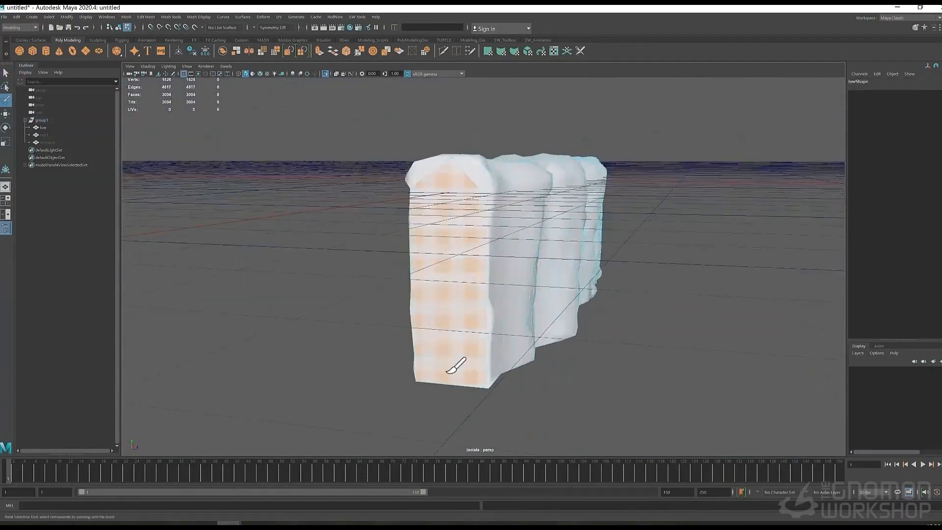
{"action": "key", "text": "Delete"}
- Delete the leftover individual faces around the wall's open ends
{"action": "key", "text": "w"}
{"action": "left_click", "coordinate": [455, 211]}
{"action": "left_click_drag", "start_coordinate": [613, 189], "coordinate": [432, 209], "text": "alt"}
{"action": "key", "text": "Delete"}
{"action": "left_click", "coordinate": [671, 241]}
{"action": "left_click_drag", "start_coordinate": [671, 241], "coordinate": [614, 255], "text": "alt"}
{"action": "right_click_drag", "start_coordinate": [687, 258], "coordinate": [767, 275], "text": "alt"}
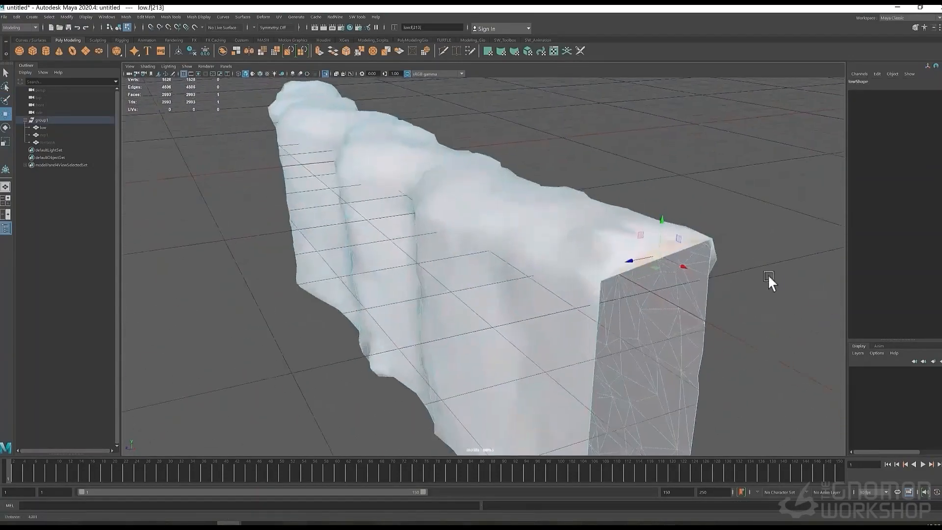
{"action": "left_click_drag", "start_coordinate": [768, 275], "coordinate": [456, 235], "text": "alt"}
{"action": "key", "text": "Delete"}
- Try to flatten the border edges of the wall's open end by scaling them along X
{"action": "double_click", "coordinate": [557, 211]}
{"action": "left_click_drag", "start_coordinate": [557, 211], "coordinate": [550, 254], "text": "alt"}
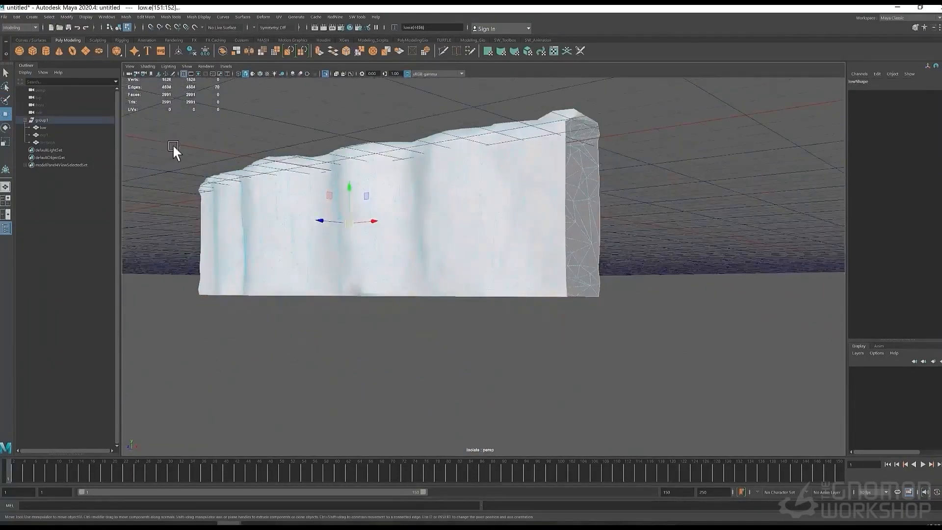
{"action": "left_click_drag", "start_coordinate": [172, 147], "coordinate": [235, 355], "text": "ctrl"}
{"action": "left_click_drag", "start_coordinate": [442, 363], "coordinate": [530, 389], "text": "alt"}
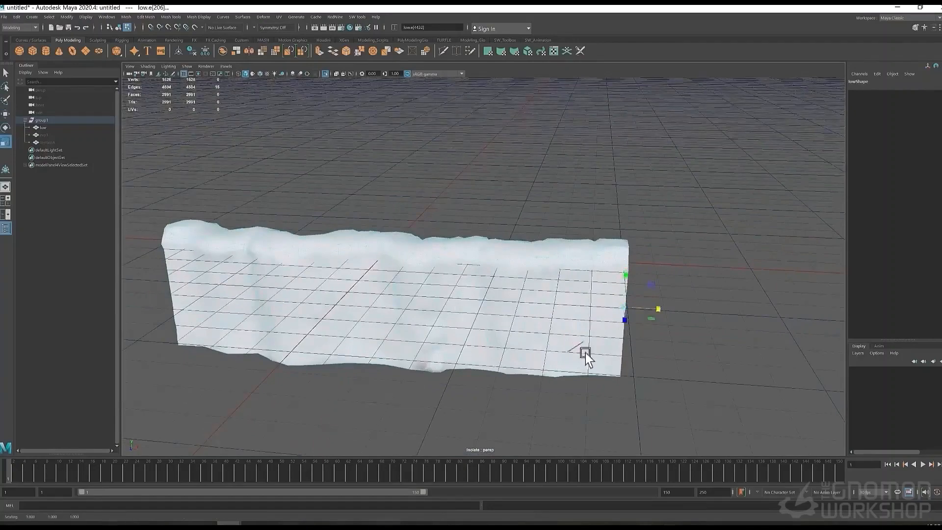
{"action": "left_click_drag", "start_coordinate": [634, 304], "coordinate": [642, 305]}
{"action": "left_click_drag", "start_coordinate": [726, 353], "coordinate": [660, 325], "text": "alt"}
{"action": "right_click_drag", "start_coordinate": [661, 325], "coordinate": [712, 326], "text": "alt"}
{"action": "left_click_drag", "start_coordinate": [584, 324], "coordinate": [697, 338], "text": "alt"}
{"action": "right_click_drag", "start_coordinate": [700, 244], "coordinate": [662, 243]}
{"action": "left_click", "coordinate": [709, 241]}
{"action": "left_click_drag", "start_coordinate": [717, 308], "coordinate": [647, 312], "text": "alt"}
{"action": "key", "text": "ctrl+z"}
{"action": "key", "text": "ctrl+z"}
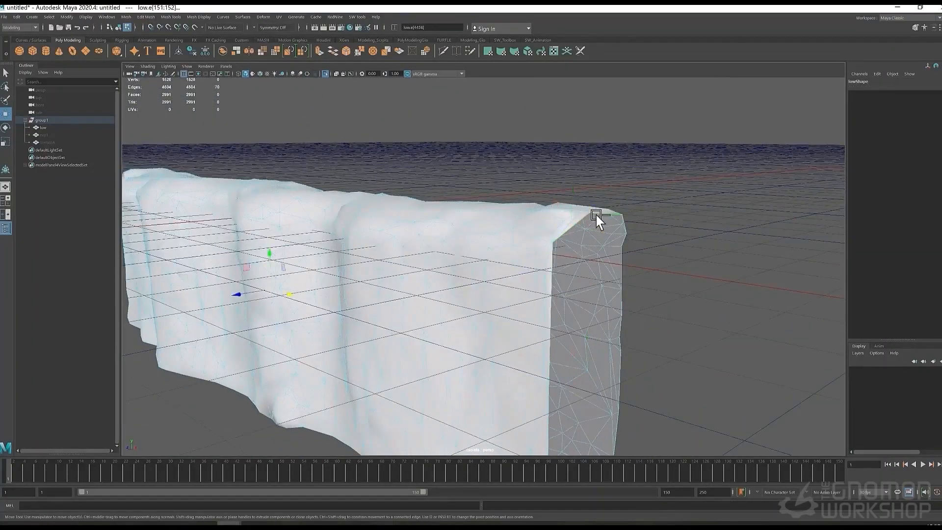
- Select the vertical border edges at the wall's open end
{"action": "left_click_drag", "start_coordinate": [596, 215], "coordinate": [700, 245], "text": "alt"}
{"action": "left_click", "coordinate": [696, 240]}
{"action": "double_click", "coordinate": [594, 298]}
{"action": "right_click_drag", "start_coordinate": [697, 240], "coordinate": [547, 407], "text": "alt"}
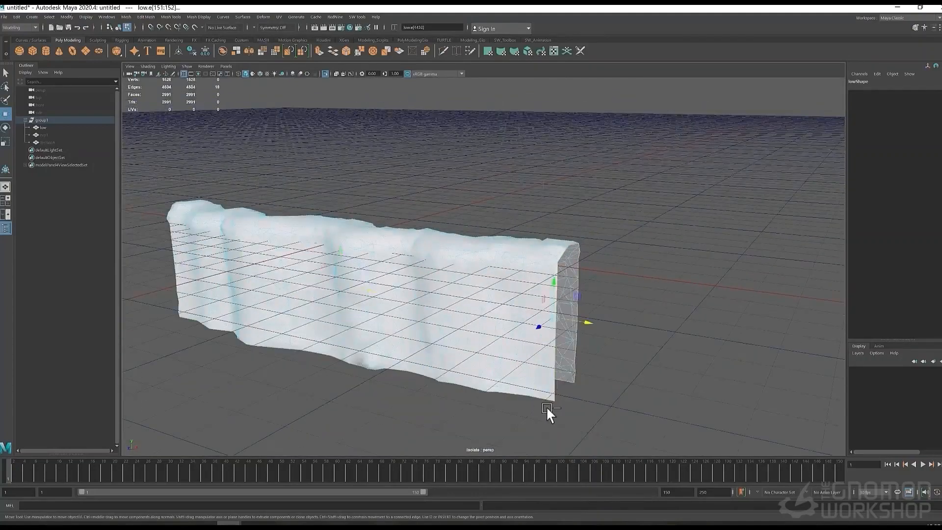
{"action": "left_click_drag", "start_coordinate": [547, 406], "coordinate": [442, 315], "text": "alt"}
- Delete the stray geometry at the corner of the wall's open end
{"action": "left_click", "coordinate": [465, 199]}
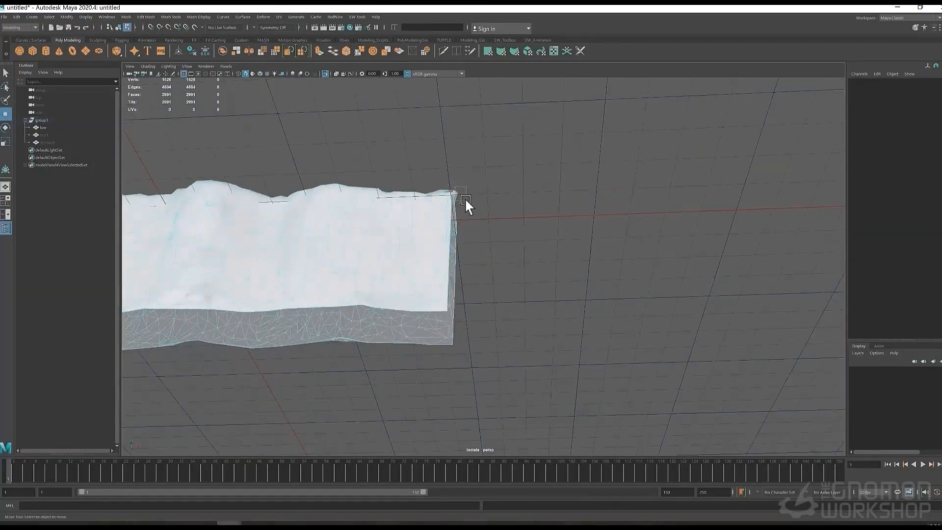
{"action": "left_click_drag", "start_coordinate": [456, 187], "coordinate": [466, 199]}
{"action": "key", "text": "f"}
{"action": "left_click_drag", "start_coordinate": [466, 199], "coordinate": [546, 300], "text": "alt"}
{"action": "right_click_drag", "start_coordinate": [547, 300], "coordinate": [505, 259], "text": "alt"}
{"action": "key", "text": "Delete"}
{"action": "left_click_drag", "start_coordinate": [505, 259], "coordinate": [535, 281], "text": "alt"}
{"action": "double_click", "coordinate": [490, 253]}
{"action": "double_click", "coordinate": [498, 427]}
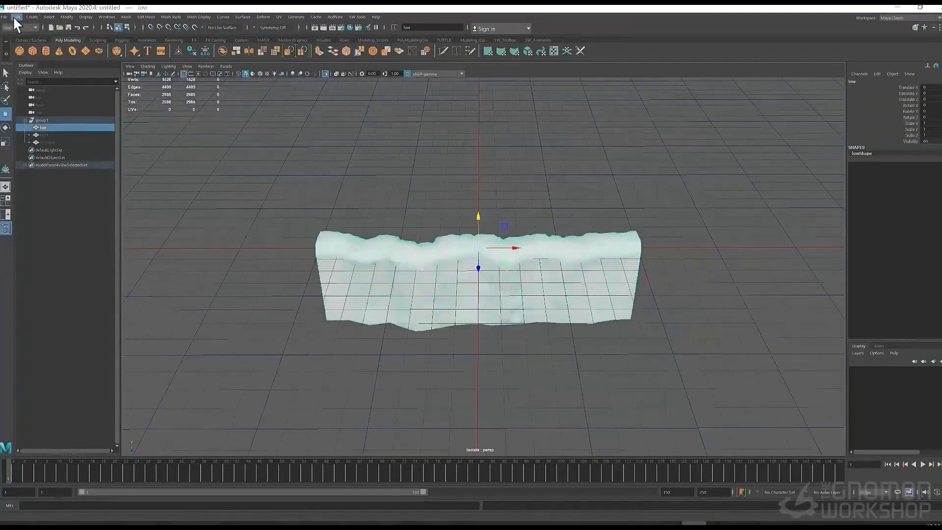
- Create one instanced duplicate of the wall segment with Duplicate Special, placed end to end with the original
{"action": "left_click", "coordinate": [16, 16]}
{"action": "left_click", "coordinate": [108, 133]}
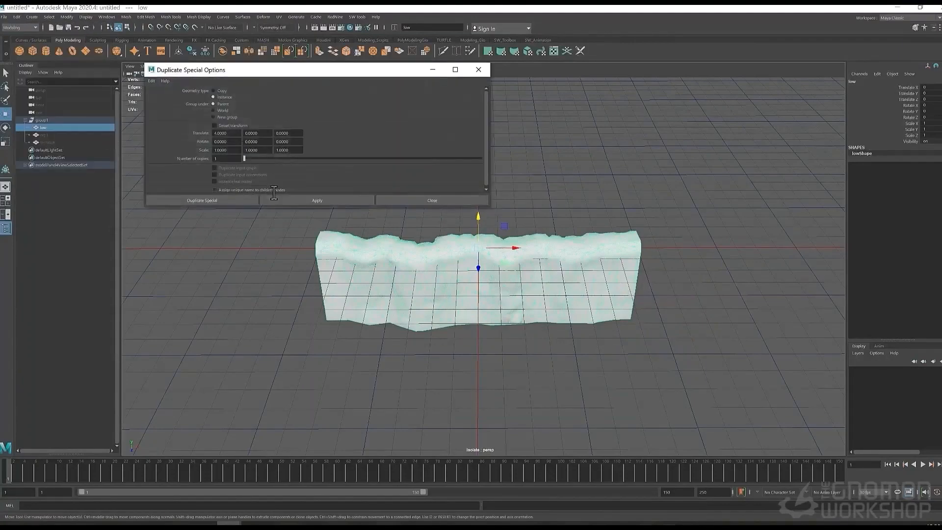
{"action": "left_click", "coordinate": [289, 199]}
{"action": "left_click_drag", "start_coordinate": [417, 260], "coordinate": [411, 225], "text": "alt"}
- Move the seam vertices on the duplicate so its open edge meets the neighbouring segment
{"action": "key", "text": "F9"}
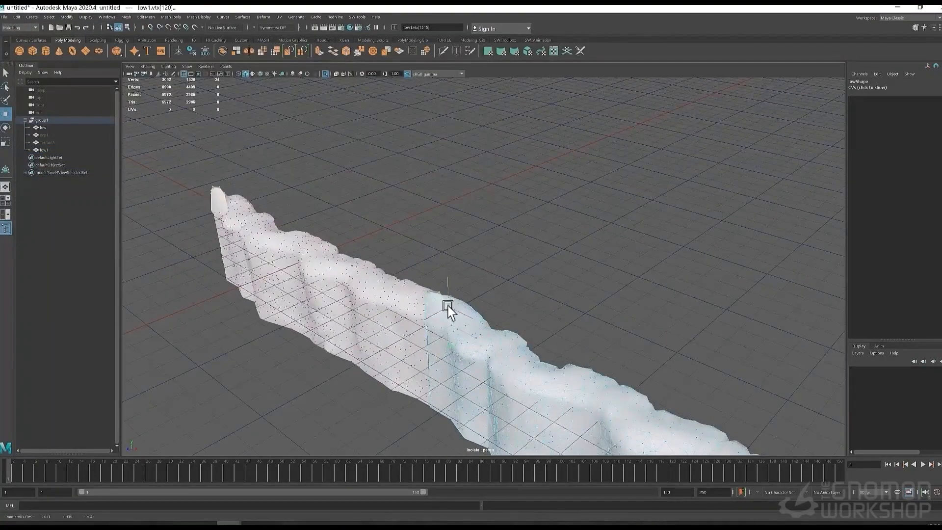
{"action": "key", "text": "f"}
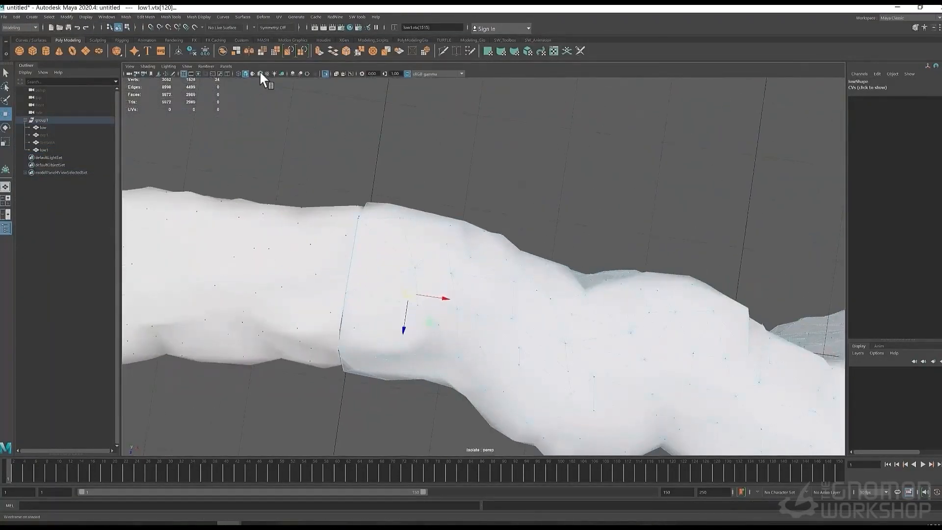
{"action": "left_click_drag", "start_coordinate": [334, 277], "coordinate": [472, 285], "text": "alt"}
{"action": "left_click", "coordinate": [368, 282]}
{"action": "double_click", "coordinate": [362, 346]}
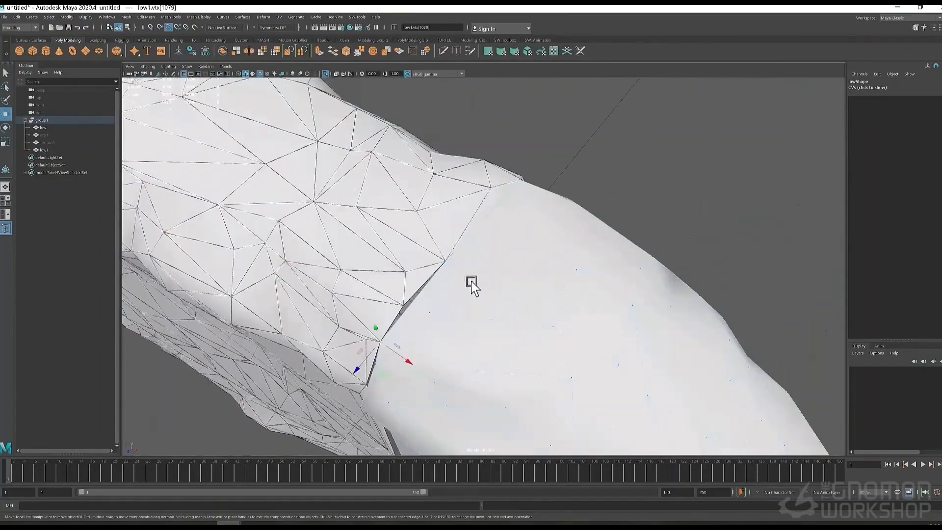
{"action": "key", "text": "w"}
{"action": "left_click_drag", "start_coordinate": [409, 307], "coordinate": [457, 296]}
{"action": "left_click_drag", "start_coordinate": [438, 318], "coordinate": [460, 278]}
{"action": "right_click_drag", "start_coordinate": [460, 278], "coordinate": [473, 266]}
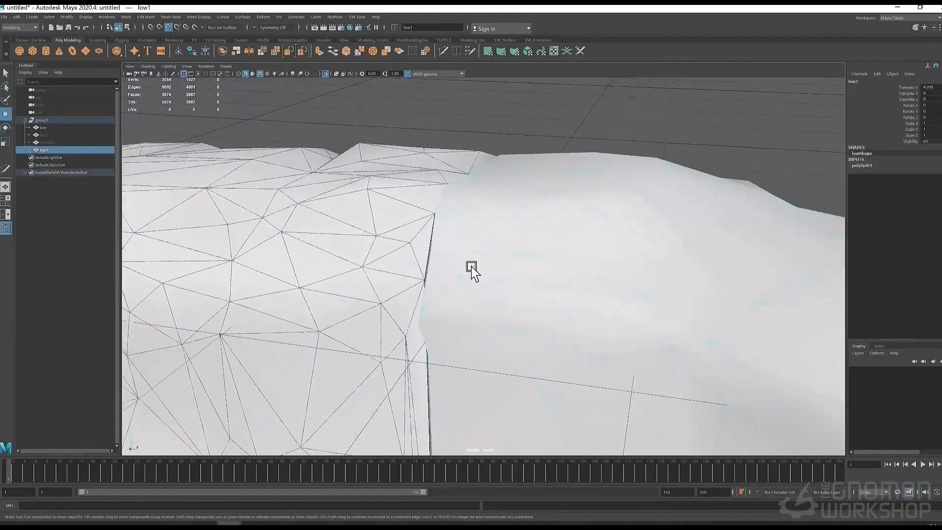
- Add Multi-Cut cuts along the seam so the two segments' border edges match
{"action": "key", "text": "ctrl+shift+x"}
{"action": "left_click_drag", "start_coordinate": [426, 276], "coordinate": [375, 299], "text": "alt"}
{"action": "left_click", "coordinate": [456, 289]}
{"action": "right_click", "coordinate": [456, 289]}
{"action": "right_click_drag", "start_coordinate": [372, 295], "coordinate": [399, 284]}
{"action": "key", "text": "ctrl+shift+x"}
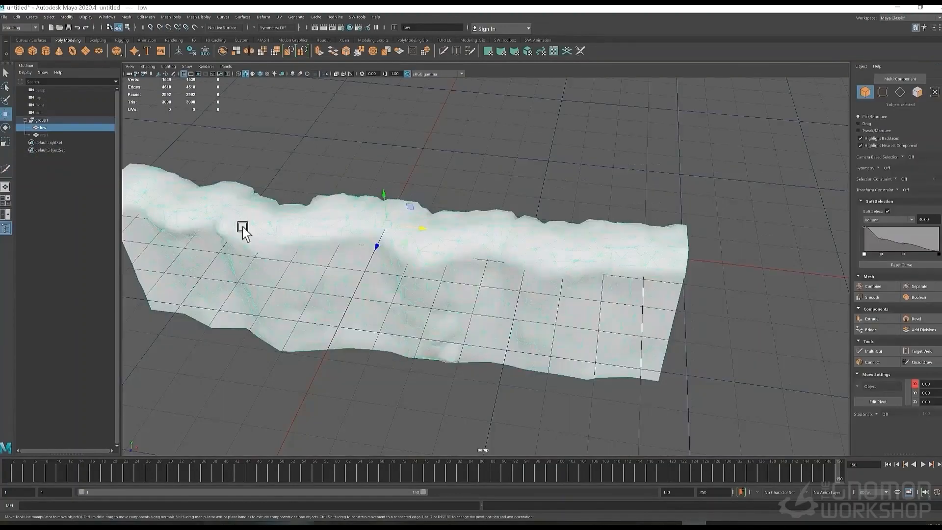
- Duplicate the cleaned wall segment to check how it tiles, and delete the copy
{"action": "left_click_drag", "start_coordinate": [242, 228], "coordinate": [687, 245], "text": "alt"}
{"action": "key", "text": "ctrl+d"}
{"action": "left_click", "coordinate": [633, 179]}
{"action": "left_click_drag", "start_coordinate": [606, 177], "coordinate": [692, 172], "text": "alt"}
{"action": "left_click", "coordinate": [623, 213]}
{"action": "key", "text": "Delete"}
- Project camera-based UVs onto the wall mesh while viewing its long side
{"action": "left_click", "coordinate": [572, 230]}
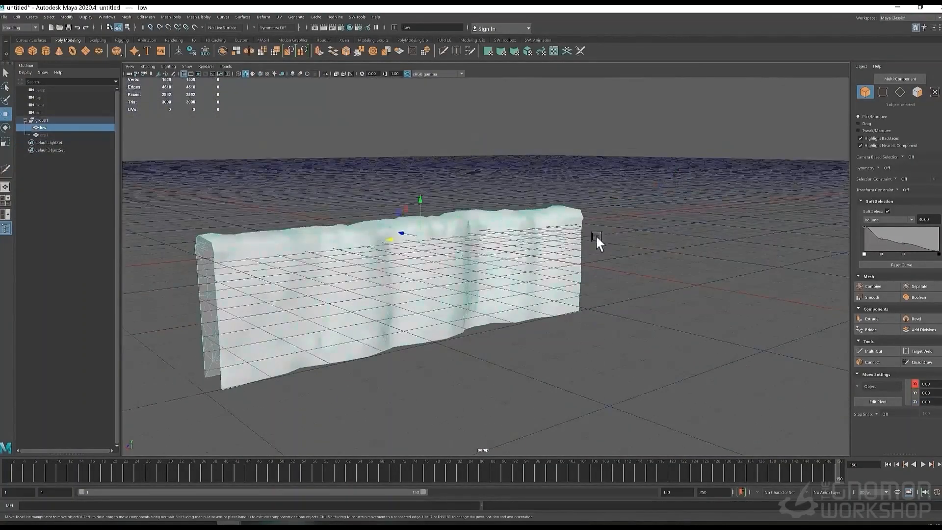
{"action": "left_click_drag", "start_coordinate": [596, 235], "coordinate": [535, 257], "text": "alt"}
{"action": "left_click", "coordinate": [555, 51]}
{"action": "left_click_drag", "start_coordinate": [373, 206], "coordinate": [612, 256], "text": "alt"}
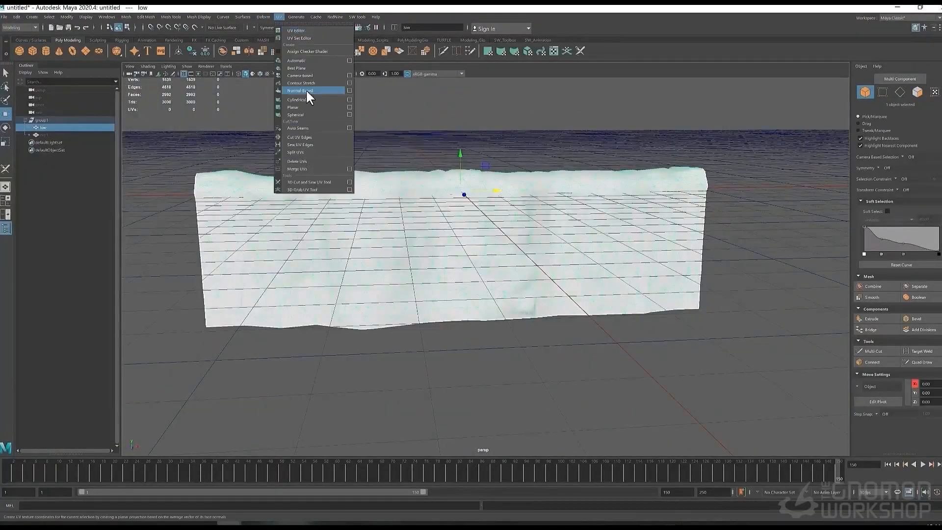
{"action": "left_click", "coordinate": [313, 74]}
{"action": "left_click_drag", "start_coordinate": [589, 147], "coordinate": [332, 170], "text": "alt"}
- Start a UV seam along the top ridge from one end of the wall with the 3D Cut and Sew UV Tool
{"action": "key", "text": "F8"}
{"action": "key", "text": "F10"}
{"action": "left_click", "coordinate": [331, 170]}
{"action": "scroll", "coordinate": [332, 170], "scroll_direction": "up", "scroll_amount": 4}
{"action": "left_click", "coordinate": [279, 16]}
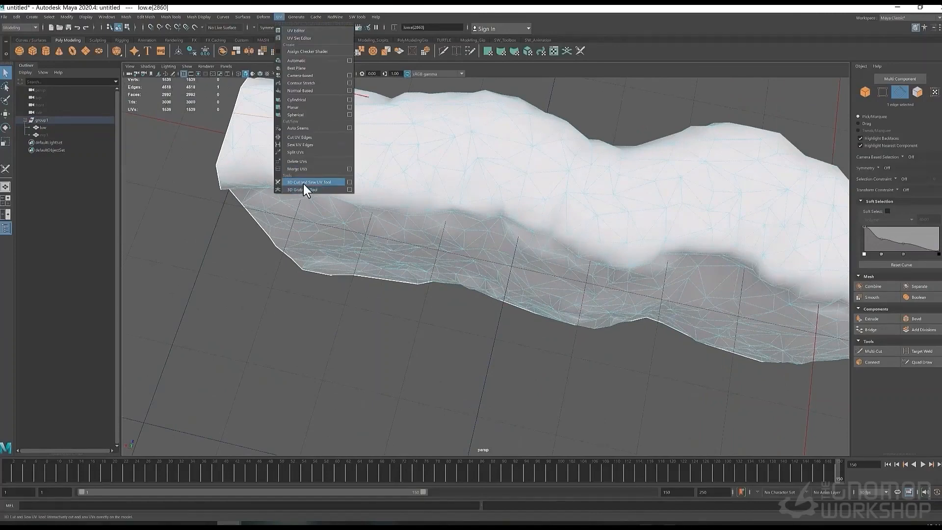
{"action": "left_click", "coordinate": [303, 183]}
{"action": "left_click_drag", "start_coordinate": [241, 114], "coordinate": [278, 117]}
{"action": "left_click", "coordinate": [292, 119]}
{"action": "right_click_drag", "start_coordinate": [294, 130], "coordinate": [325, 121], "text": "alt"}
{"action": "middle_click_drag", "start_coordinate": [325, 121], "coordinate": [387, 192], "text": "alt"}
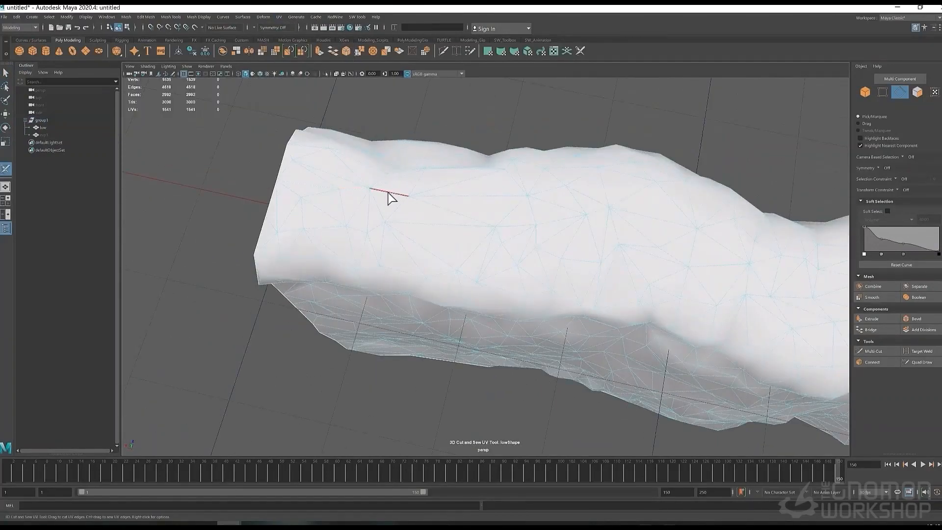
{"action": "left_click_drag", "start_coordinate": [539, 195], "coordinate": [609, 208]}
- Continue the UV cut edge by edge along the middle of the top ridge to the wall's other end
{"action": "middle_click_drag", "start_coordinate": [625, 211], "coordinate": [457, 201], "text": "alt"}
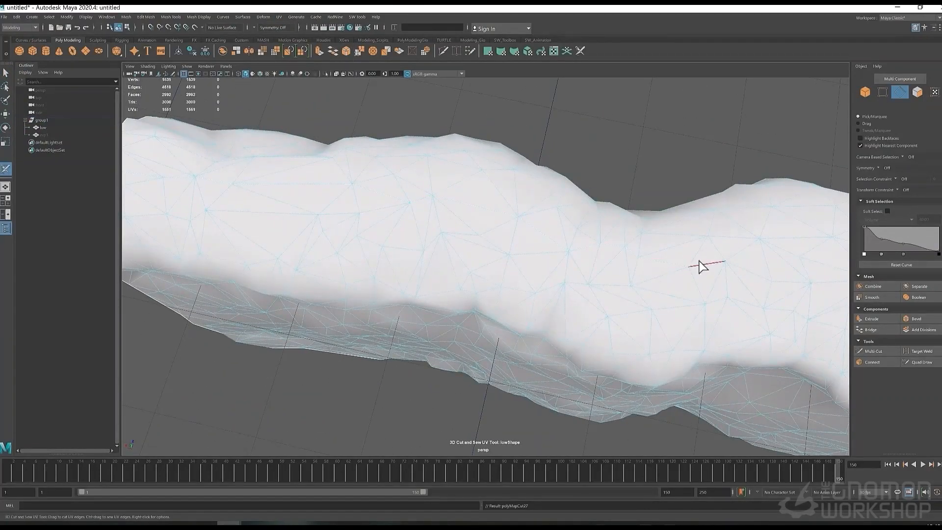
{"action": "left_click", "coordinate": [700, 267]}
{"action": "middle_click_drag", "start_coordinate": [700, 267], "coordinate": [503, 241], "text": "alt"}
{"action": "left_click_drag", "start_coordinate": [593, 259], "coordinate": [726, 277]}
{"action": "middle_click_drag", "start_coordinate": [741, 278], "coordinate": [449, 246], "text": "alt"}
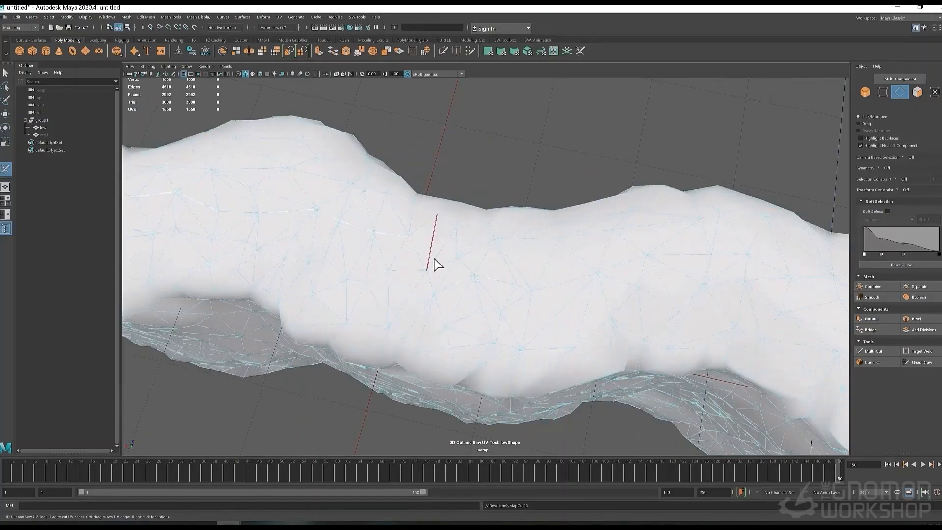
{"action": "left_click", "coordinate": [623, 281]}
{"action": "middle_click_drag", "start_coordinate": [623, 281], "coordinate": [454, 265], "text": "alt"}
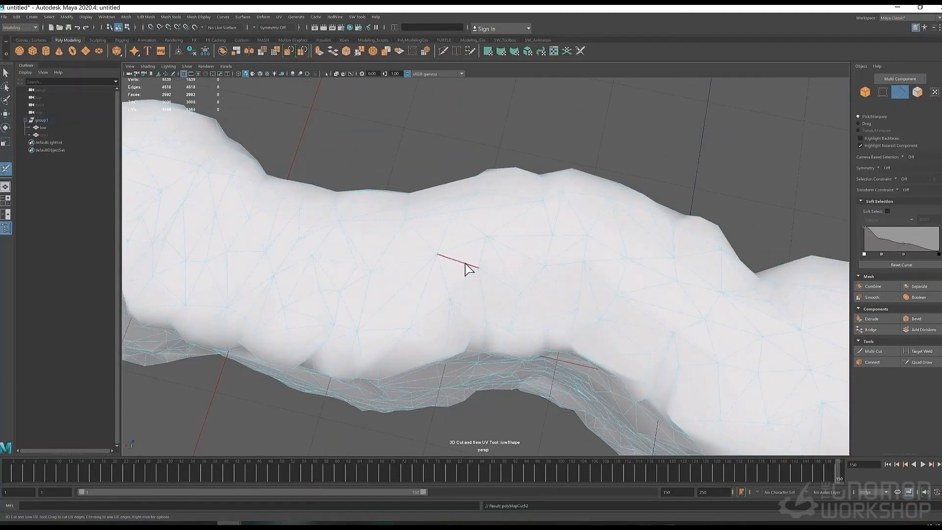
{"action": "left_click", "coordinate": [534, 285]}
{"action": "mouse_move", "coordinate": [534, 285]}
{"action": "middle_mouse_down", "text": "alt"}
{"action": "mouse_move", "coordinate": [513, 244]}
{"action": "mouse_move", "coordinate": [538, 278]}
{"action": "middle_mouse_up", "text": "alt"}
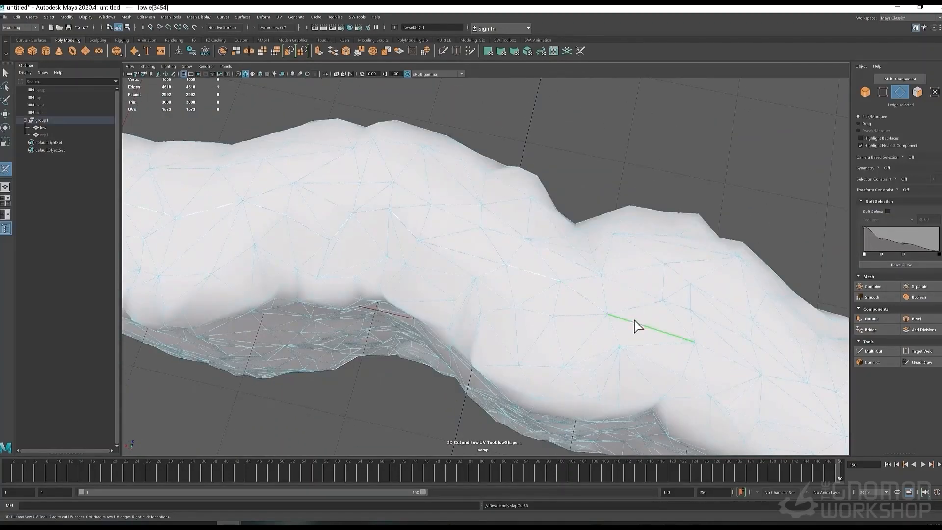
{"action": "left_click", "coordinate": [637, 326]}
{"action": "middle_click_drag", "start_coordinate": [637, 326], "coordinate": [506, 278], "text": "alt"}
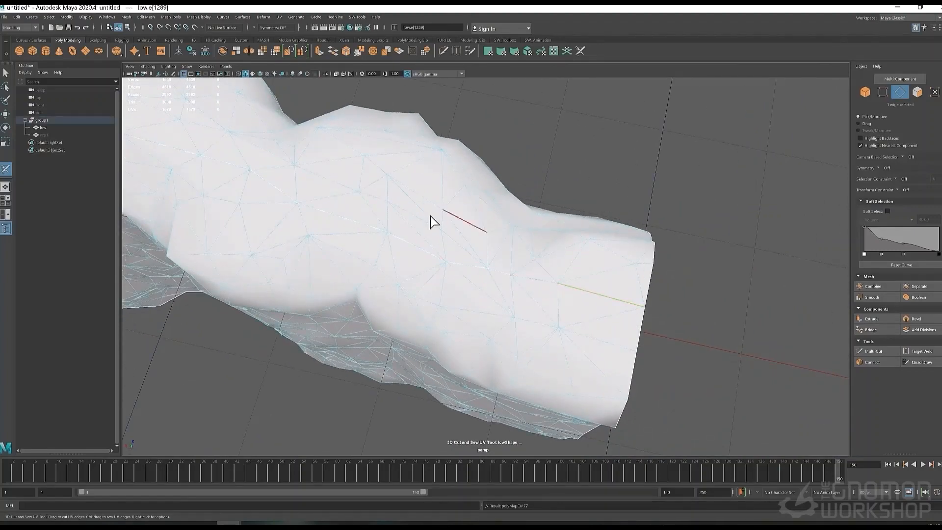
- Nudge individual vertices on the top ridge sideways to smooth the course of the UV seam
{"action": "left_click_drag", "start_coordinate": [433, 222], "coordinate": [473, 228], "text": "alt"}
{"action": "middle_click_drag", "start_coordinate": [603, 240], "coordinate": [515, 228], "text": "alt"}
{"action": "left_click", "coordinate": [413, 208]}
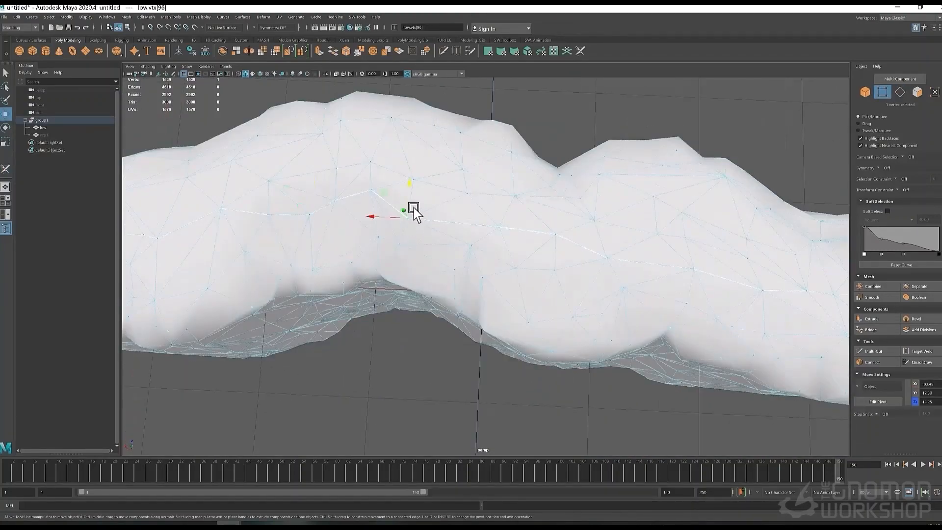
{"action": "left_click_drag", "start_coordinate": [414, 175], "coordinate": [413, 165]}
{"action": "middle_click_drag", "start_coordinate": [658, 251], "coordinate": [409, 235], "text": "alt"}
{"action": "middle_click_drag", "start_coordinate": [206, 216], "coordinate": [606, 240], "text": "alt"}
{"action": "left_click", "coordinate": [455, 240]}
{"action": "left_click_drag", "start_coordinate": [456, 207], "coordinate": [459, 201]}
{"action": "middle_click_drag", "start_coordinate": [299, 232], "coordinate": [760, 271], "text": "alt"}
{"action": "left_click", "coordinate": [602, 274]}
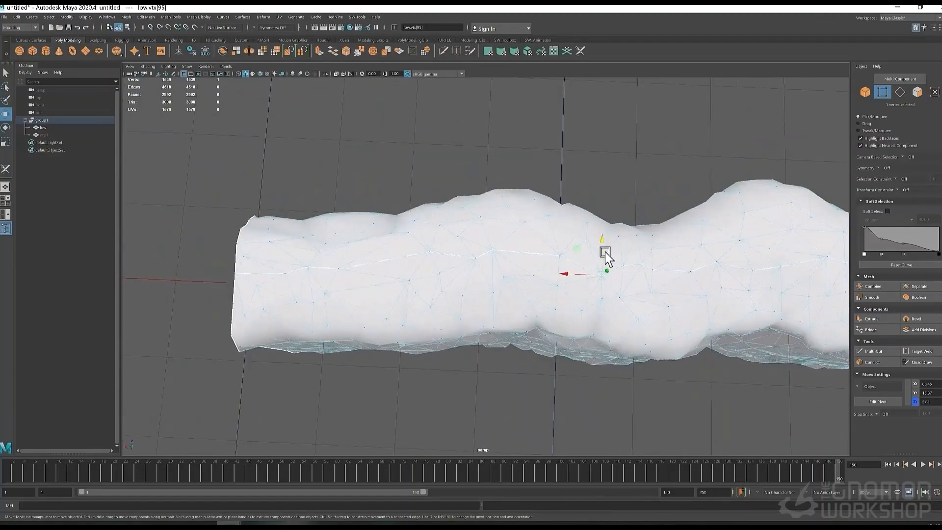
{"action": "left_click_drag", "start_coordinate": [467, 221], "coordinate": [467, 217]}
{"action": "middle_click_drag", "start_coordinate": [315, 263], "coordinate": [435, 266], "text": "alt"}
{"action": "left_click", "coordinate": [432, 266]}
{"action": "left_click_drag", "start_coordinate": [432, 233], "coordinate": [432, 229]}
{"action": "middle_click_drag", "start_coordinate": [786, 263], "coordinate": [203, 267], "text": "alt"}
- Separate the two overlapping UV shells in the UV Editor by moving one above the other
{"action": "left_click_drag", "start_coordinate": [759, 310], "coordinate": [579, 245], "text": "alt"}
{"action": "left_click", "coordinate": [553, 51]}
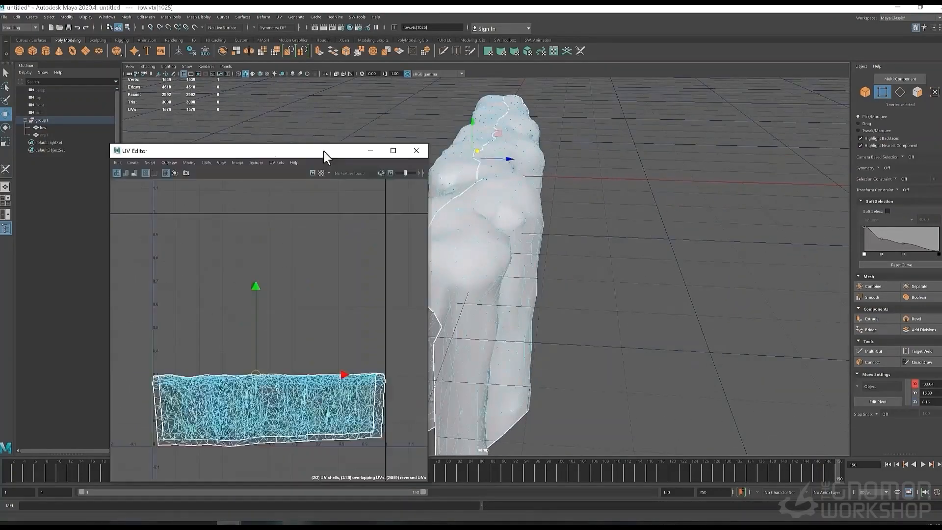
{"action": "left_click_drag", "start_coordinate": [323, 151], "coordinate": [599, 92]}
{"action": "left_click", "coordinate": [537, 349]}
{"action": "left_click_drag", "start_coordinate": [543, 349], "coordinate": [529, 240]}
{"action": "left_click", "coordinate": [546, 352]}
{"action": "left_click_drag", "start_coordinate": [546, 351], "coordinate": [556, 328]}
- Select the tangled vertices in the UV shell and merge them on the wall mesh
{"action": "left_click", "coordinate": [522, 287]}
{"action": "scroll", "coordinate": [501, 252], "scroll_direction": "up", "scroll_amount": 10}
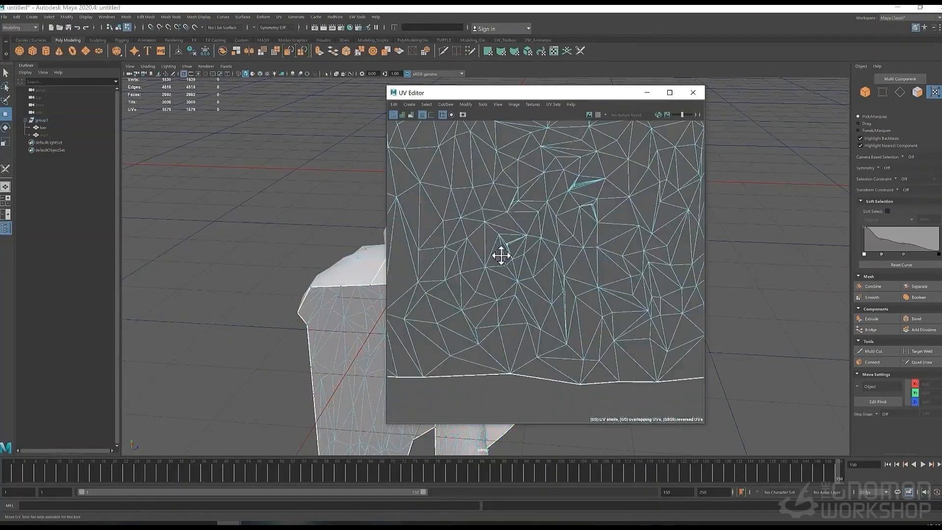
{"action": "right_click_drag", "start_coordinate": [510, 249], "coordinate": [511, 265]}
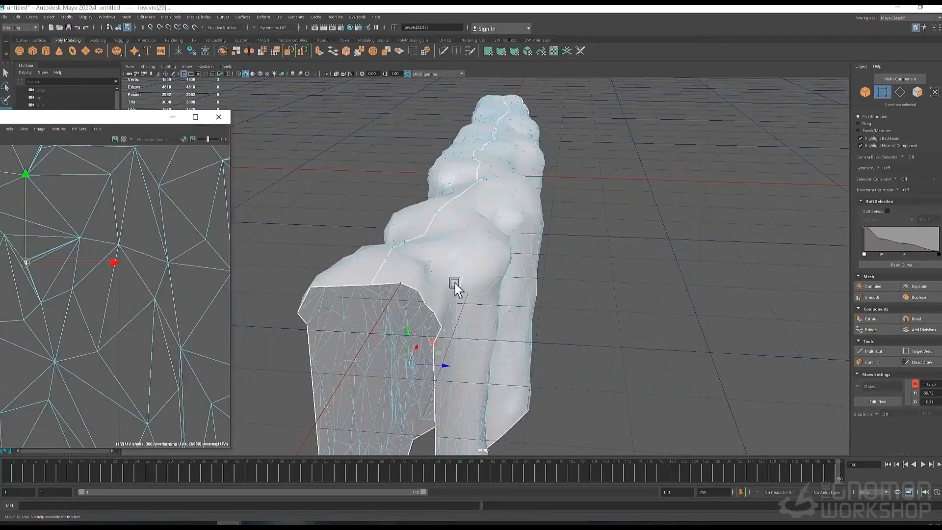
{"action": "left_click_drag", "start_coordinate": [455, 284], "coordinate": [572, 385], "text": "alt"}
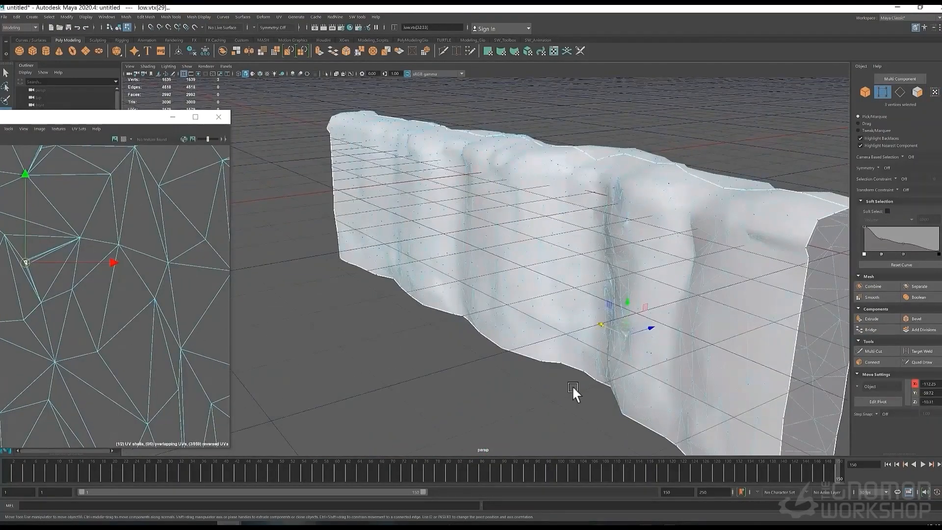
{"action": "scroll", "coordinate": [572, 384], "scroll_direction": "down", "scroll_amount": 3}
{"action": "middle_click_drag", "start_coordinate": [39, 317], "coordinate": [132, 366], "text": "alt"}
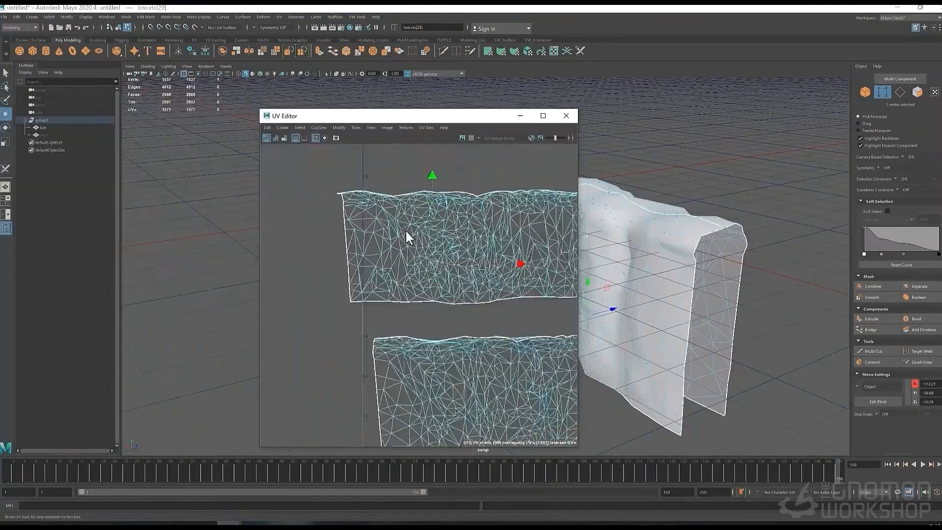
- Select the faces of the upper UV shell and reproject their UVs from the orthographic front view
{"action": "left_click", "coordinate": [439, 278]}
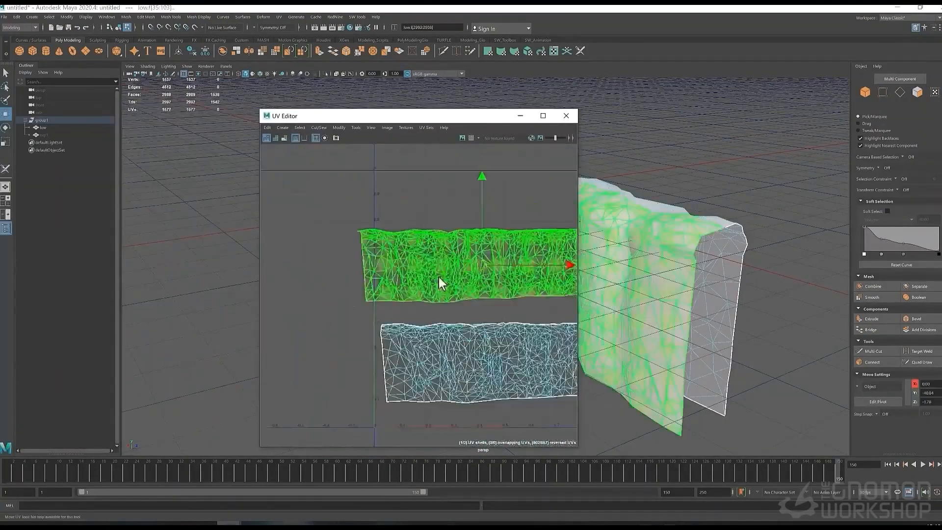
{"action": "left_click", "coordinate": [272, 209]}
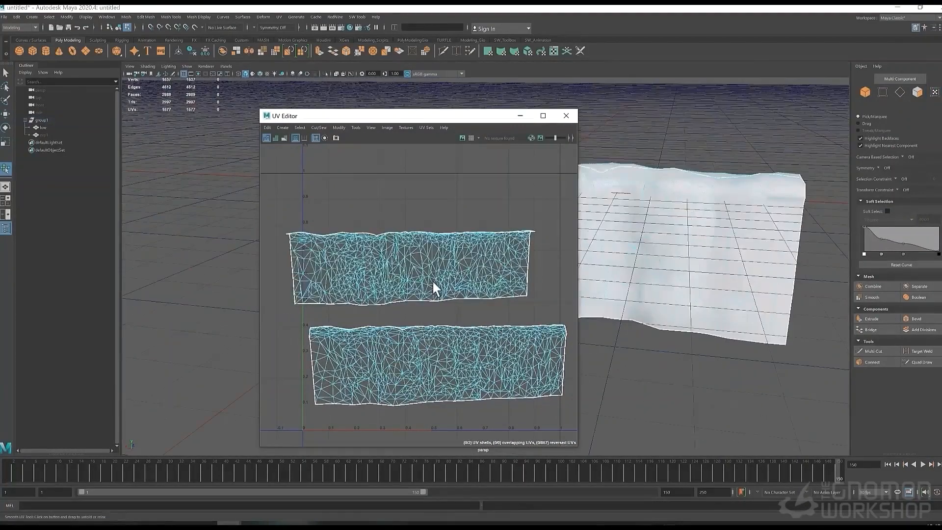
{"action": "left_click", "coordinate": [432, 282]}
{"action": "key", "text": "space"}
{"action": "left_click_drag", "start_coordinate": [666, 265], "coordinate": [666, 300]}
{"action": "left_click_drag", "start_coordinate": [481, 116], "coordinate": [138, 140]}
{"action": "scroll", "coordinate": [506, 254], "scroll_direction": "down", "scroll_amount": 15}
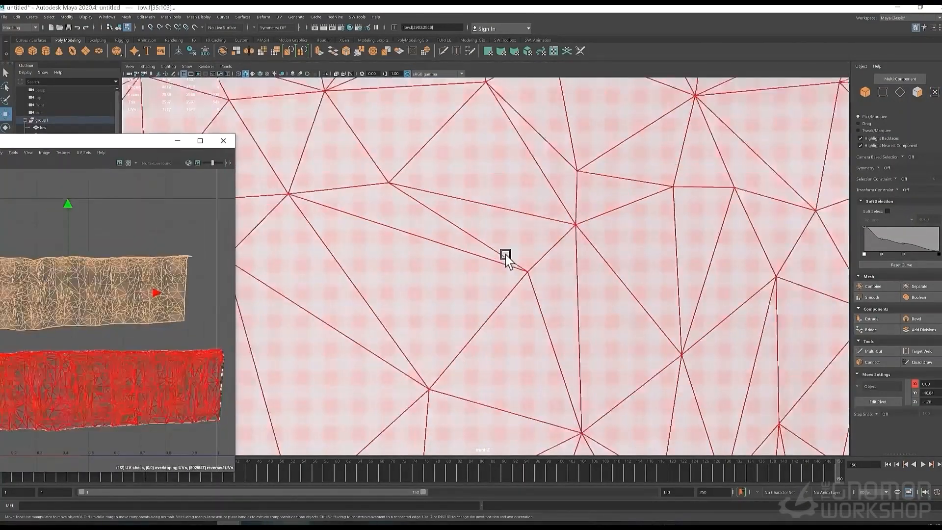
{"action": "middle_click_drag", "start_coordinate": [526, 244], "coordinate": [583, 216], "text": "alt"}
{"action": "left_click", "coordinate": [279, 17]}
{"action": "left_click", "coordinate": [305, 67]}
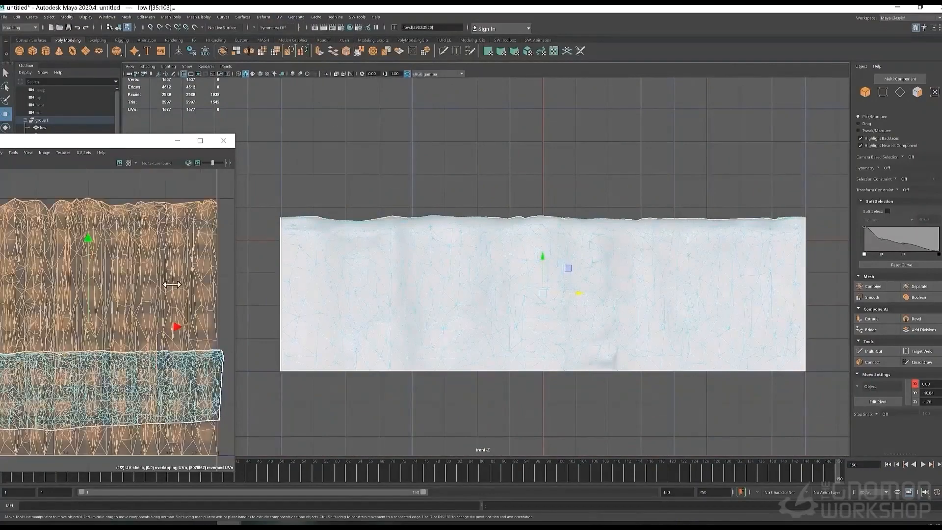
- Display the checker texture on the wall and return to the perspective view to check the reprojected shell
{"action": "right_click_drag", "start_coordinate": [172, 287], "coordinate": [130, 216], "text": "alt"}
{"action": "key", "text": "r"}
{"action": "left_click", "coordinate": [128, 163]}
{"action": "left_click_drag", "start_coordinate": [118, 215], "coordinate": [128, 240]}
{"action": "key", "text": "ctrl+z"}
{"action": "key", "text": "space"}
{"action": "left_click_drag", "start_coordinate": [519, 245], "coordinate": [519, 216]}
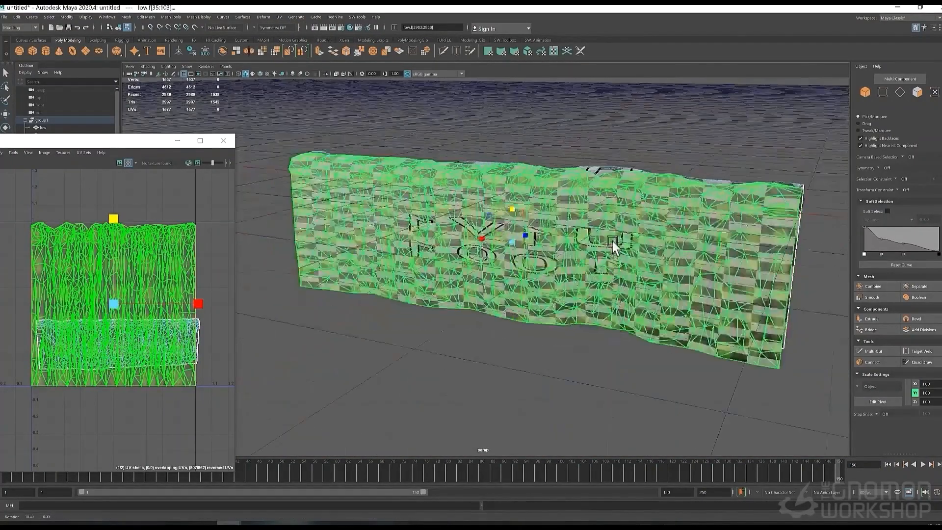
{"action": "left_click_drag", "start_coordinate": [613, 241], "coordinate": [657, 211], "text": "alt"}
{"action": "left_click_drag", "start_coordinate": [114, 219], "coordinate": [99, 279]}
{"action": "key", "text": "ctrl+z"}
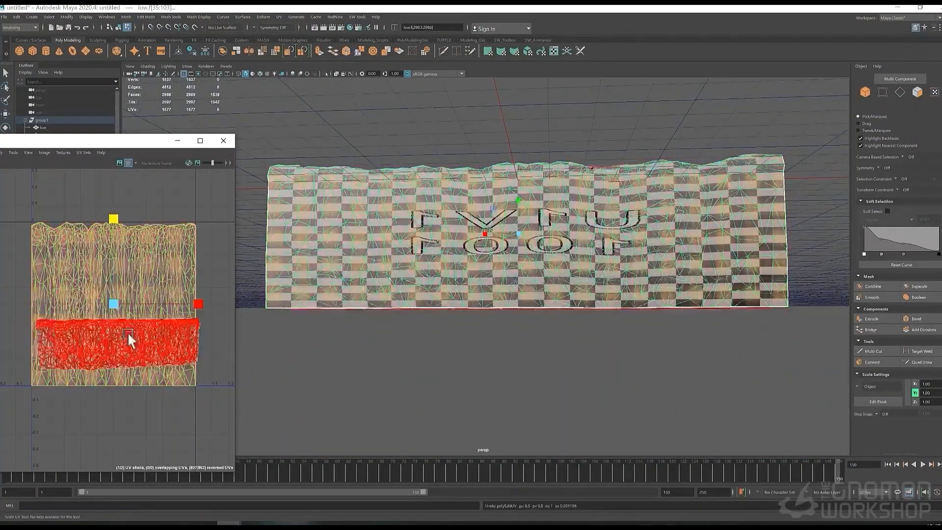
- Select all the wall's faces, reproject their UVs from the orthographic front view, and squash the UVs vertically
{"action": "left_click_drag", "start_coordinate": [564, 176], "coordinate": [442, 221], "text": "alt"}
{"action": "key", "text": "ctrl+shift+i"}
{"action": "key", "text": "space"}
{"action": "left_click_drag", "start_coordinate": [434, 145], "coordinate": [436, 163]}
{"action": "left_click", "coordinate": [279, 16]}
{"action": "left_click", "coordinate": [306, 67]}
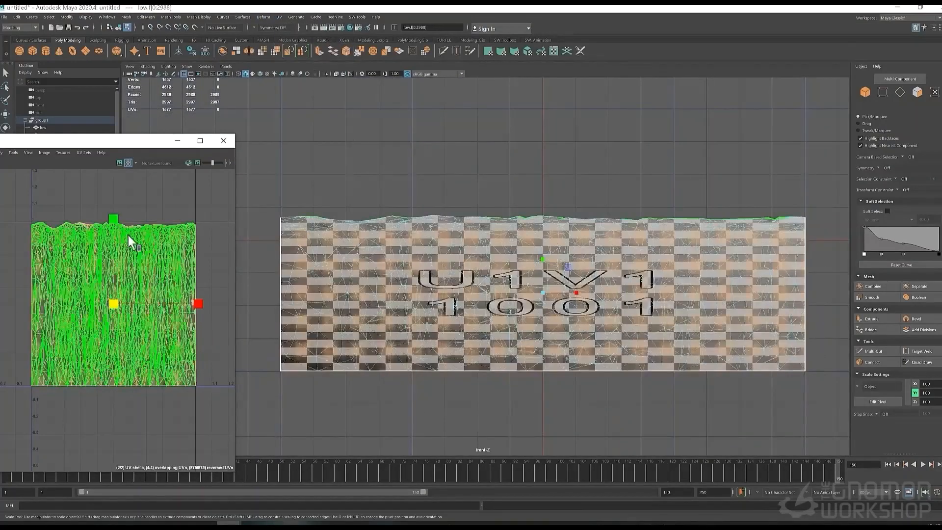
{"action": "left_click_drag", "start_coordinate": [113, 219], "coordinate": [96, 280]}
{"action": "left_click", "coordinate": [109, 294]}
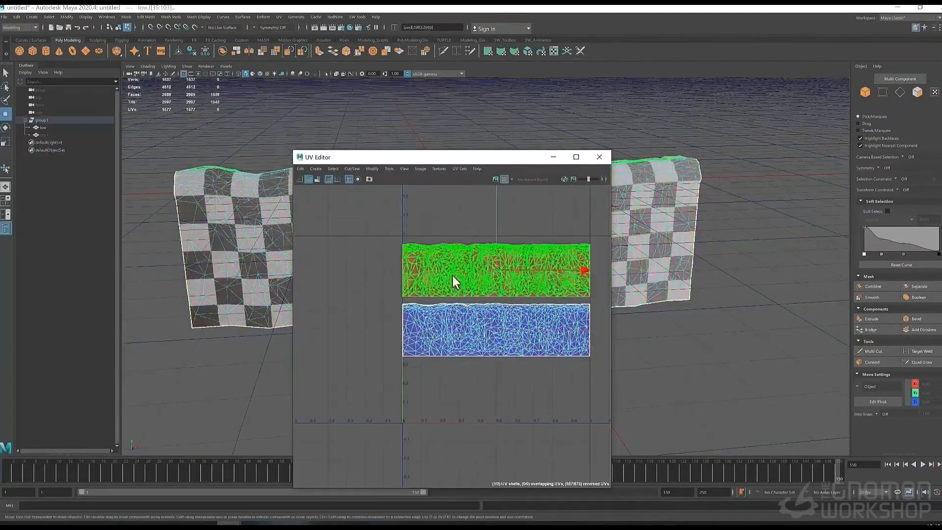
- Select the UVs of the separated wall shells and relax them with the Smooth UV tool
{"action": "right_click_drag", "start_coordinate": [527, 268], "coordinate": [526, 312]}
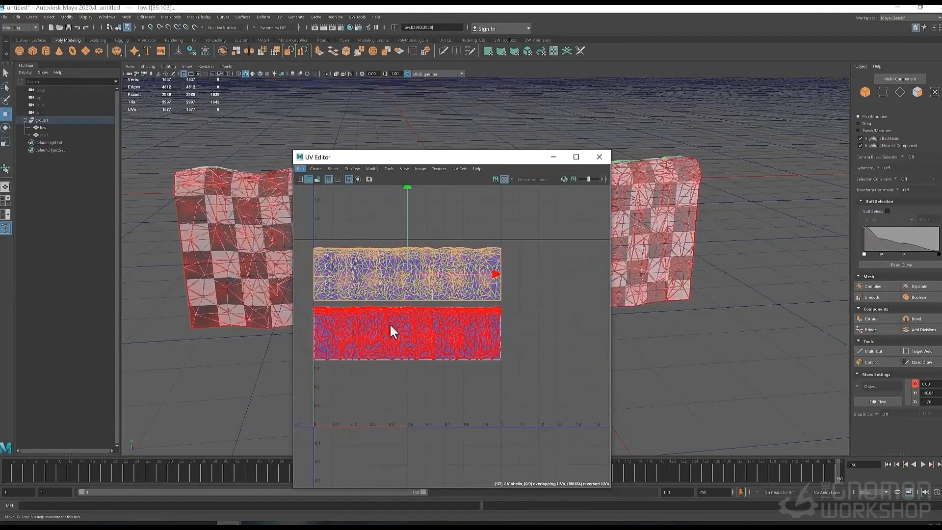
{"action": "key", "text": "F12"}
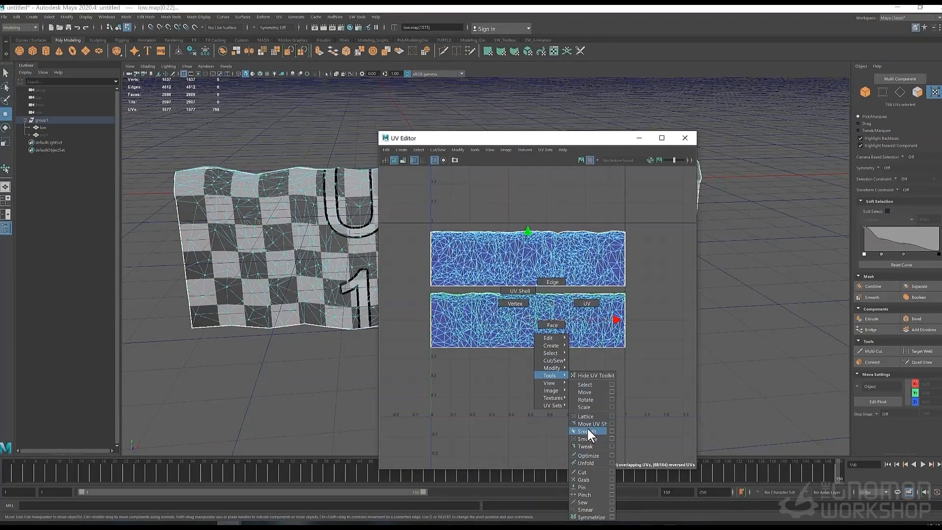
{"action": "right_click_drag", "start_coordinate": [588, 429], "coordinate": [587, 428]}
{"action": "left_click_drag", "start_coordinate": [424, 227], "coordinate": [677, 288]}
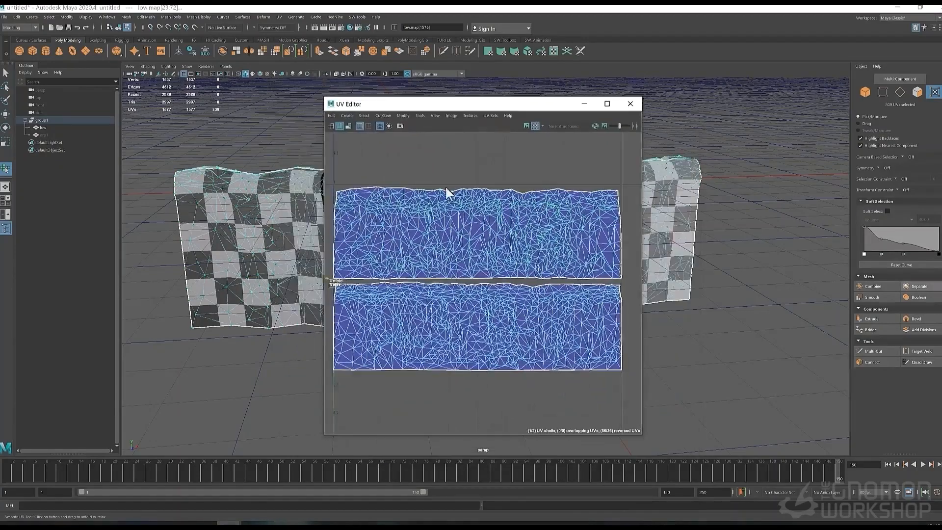
- Straighten the lower shell's side borders and align them with the vertical edges of the 0–1 UV tile
{"action": "scroll", "coordinate": [459, 243], "scroll_direction": "up", "scroll_amount": 5}
{"action": "scroll", "coordinate": [498, 252], "scroll_direction": "down", "scroll_amount": 3}
{"action": "scroll", "coordinate": [511, 187], "scroll_direction": "up", "scroll_amount": 2}
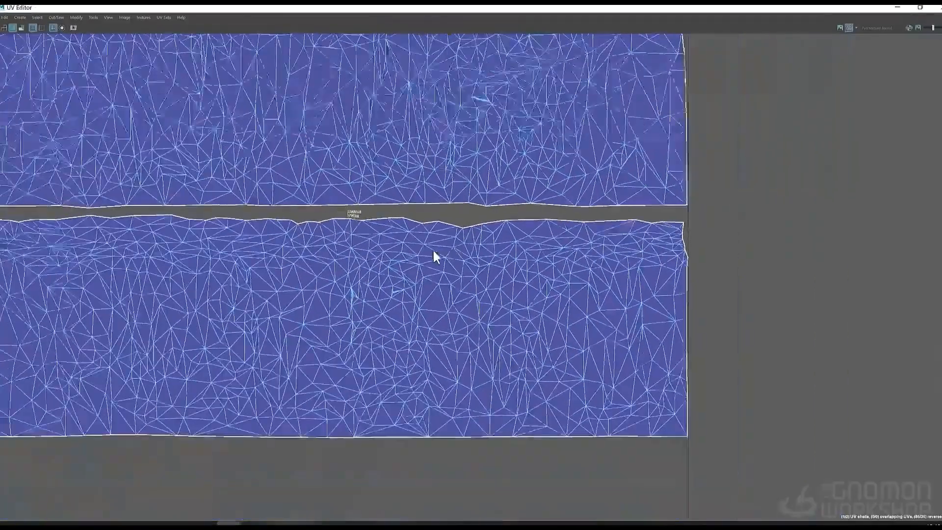
{"action": "scroll", "coordinate": [299, 264], "scroll_direction": "up", "scroll_amount": 2}
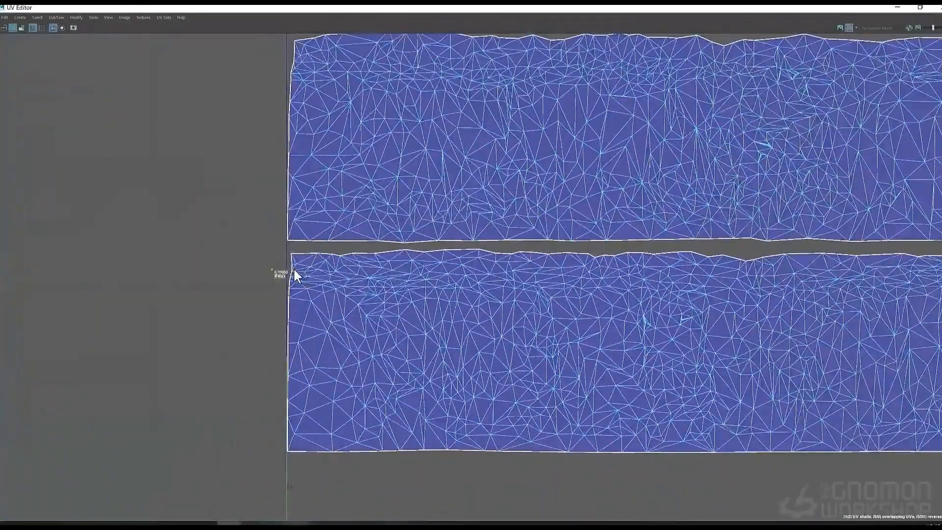
{"action": "scroll", "coordinate": [290, 275], "scroll_direction": "up", "scroll_amount": 1}
{"action": "scroll", "coordinate": [351, 337], "scroll_direction": "down", "scroll_amount": 1}
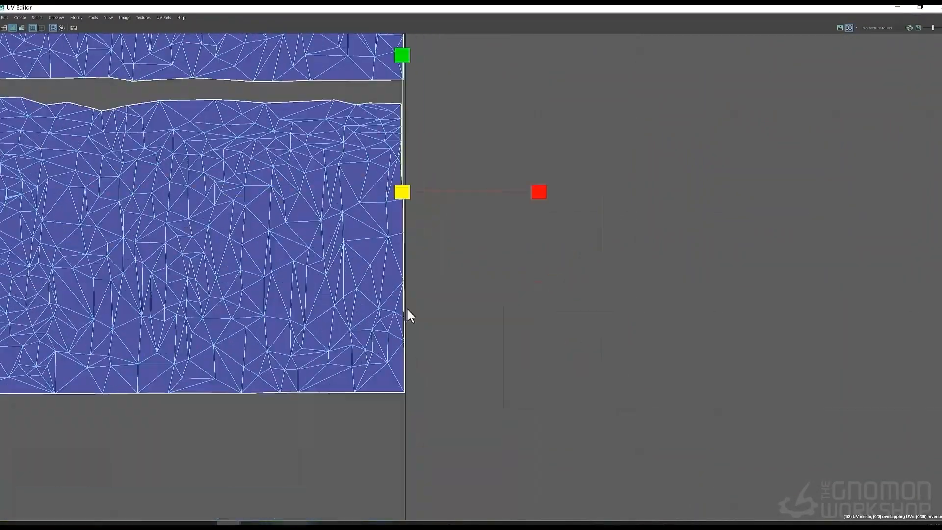
{"action": "middle_click_drag", "start_coordinate": [275, 162], "coordinate": [482, 235], "text": "alt"}
{"action": "scroll", "coordinate": [482, 235], "scroll_direction": "down", "scroll_amount": 4}
{"action": "middle_click_drag", "start_coordinate": [287, 30], "coordinate": [402, 55], "text": "alt"}
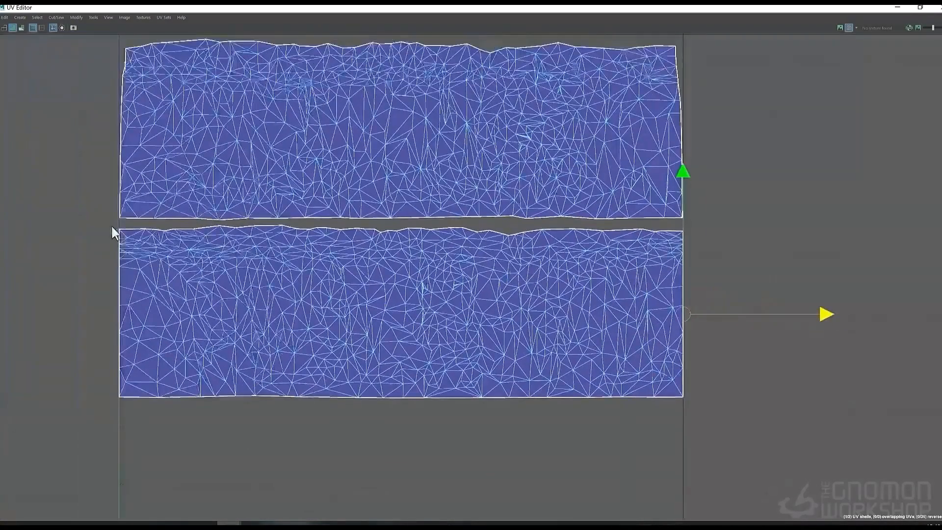
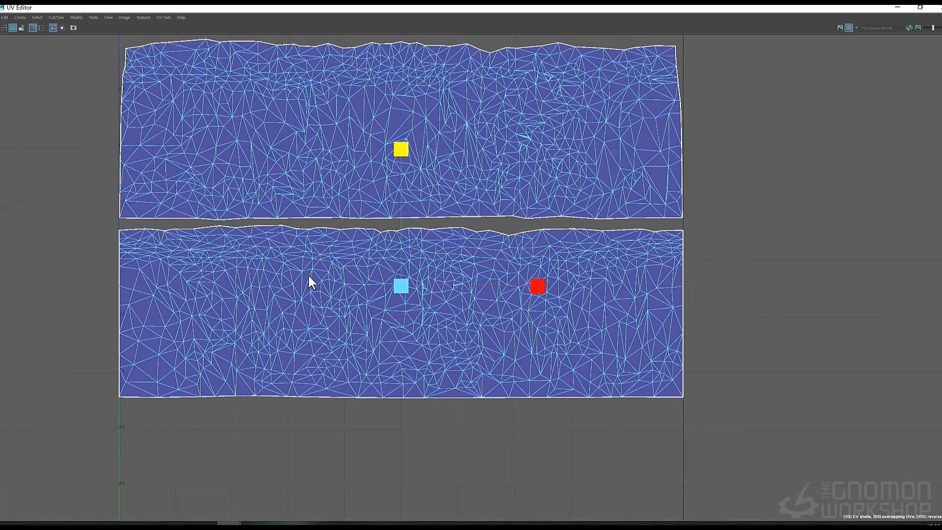
- Align matching UVs on the lower shell's opposite side borders to equal heights and select the upper shell
{"action": "left_click_drag", "start_coordinate": [401, 301], "coordinate": [401, 303]}
{"action": "left_click", "coordinate": [116, 255]}
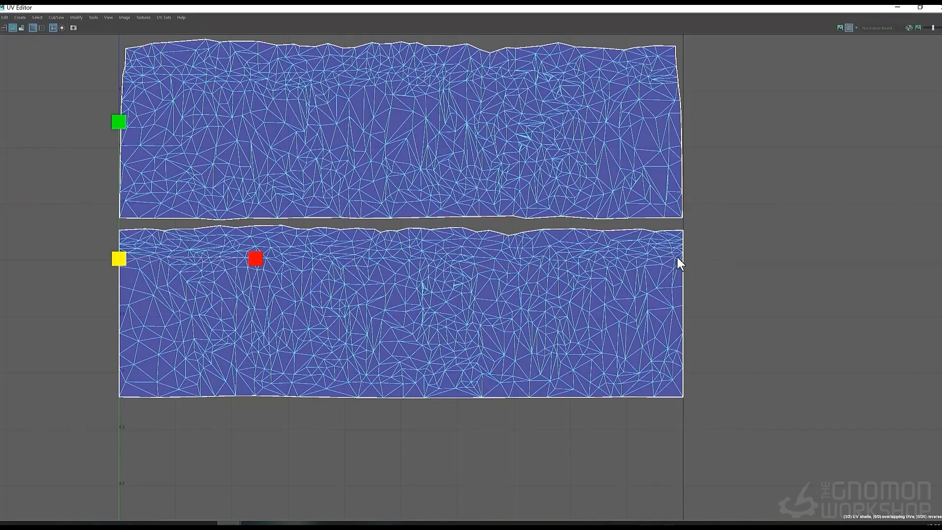
{"action": "left_click", "coordinate": [680, 257], "text": "shift"}
{"action": "left_click_drag", "start_coordinate": [400, 125], "coordinate": [400, 240]}
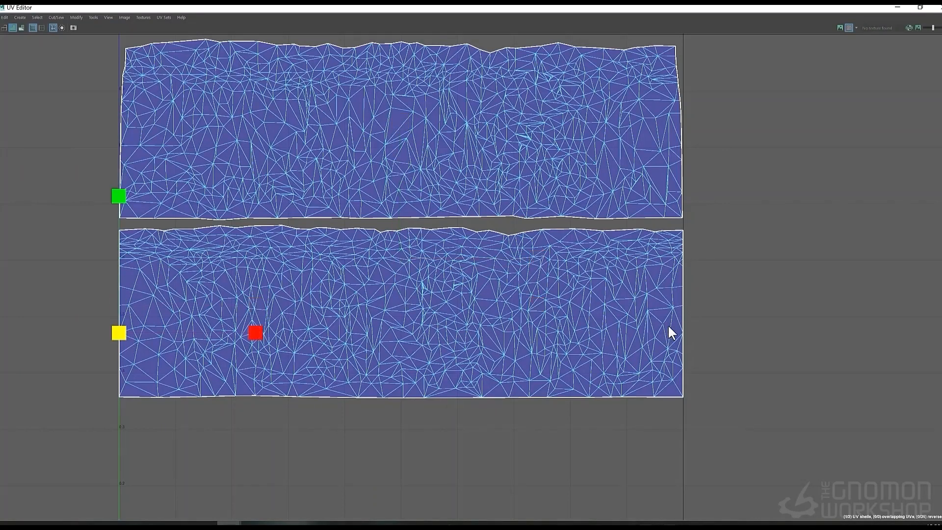
{"action": "scroll", "coordinate": [290, 301], "scroll_direction": "down", "scroll_amount": 3}
{"action": "left_click", "coordinate": [365, 317]}
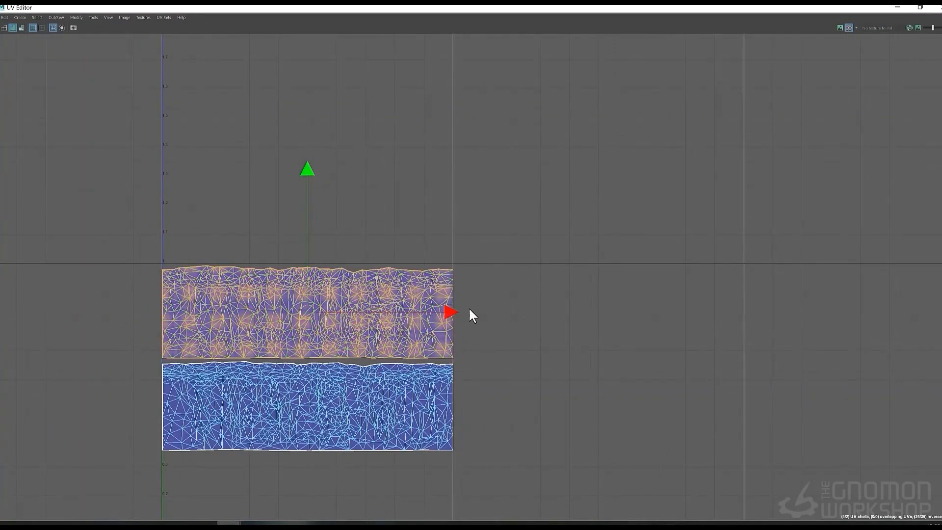
- Duplicate the wall in the perspective view and move the copy alongside the original, end to end
{"action": "left_click_drag", "start_coordinate": [874, 7], "coordinate": [287, 112]}
{"action": "right_click_drag", "start_coordinate": [555, 192], "coordinate": [592, 160]}
{"action": "left_click_drag", "start_coordinate": [427, 128], "coordinate": [627, 118], "text": "alt"}
{"action": "left_click_drag", "start_coordinate": [727, 197], "coordinate": [619, 214], "text": "alt"}
{"action": "key", "text": "ctrl+d"}
{"action": "left_click_drag", "start_coordinate": [511, 234], "coordinate": [871, 189]}
- Examine how the UV shells and the seam line up across the two wall copies
{"action": "left_click_drag", "start_coordinate": [127, 263], "coordinate": [342, 314]}
{"action": "right_click_drag", "start_coordinate": [599, 209], "coordinate": [632, 180]}
{"action": "left_click", "coordinate": [579, 246], "text": "shift"}
{"action": "scroll", "coordinate": [136, 300], "scroll_direction": "up", "scroll_amount": 1}
{"action": "scroll", "coordinate": [211, 299], "scroll_direction": "up", "scroll_amount": 9}
{"action": "middle_click_drag", "start_coordinate": [296, 351], "coordinate": [191, 147], "text": "alt"}
{"action": "scroll", "coordinate": [227, 284], "scroll_direction": "down", "scroll_amount": 5}
{"action": "scroll", "coordinate": [589, 235], "scroll_direction": "down", "scroll_amount": 4}
- Delete the duplicate wall, then select and frame the original
{"action": "left_click", "coordinate": [633, 245]}
{"action": "key", "text": "Delete"}
{"action": "left_click", "coordinate": [565, 260]}
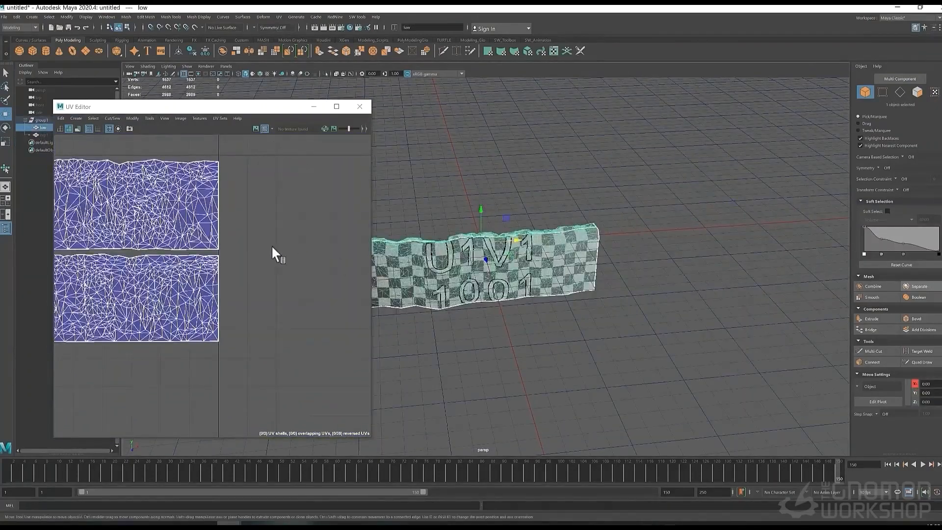
{"action": "key", "text": "f"}
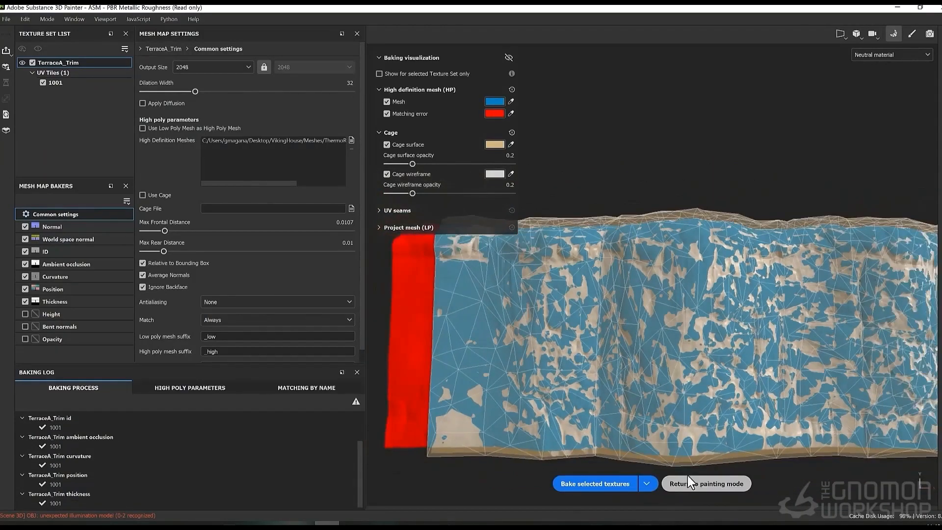
- Return to painting mode and assign the baked TerraceA_Trim mesh normal map to the Normal channel of Fill layer 1
{"action": "left_click", "coordinate": [687, 476]}
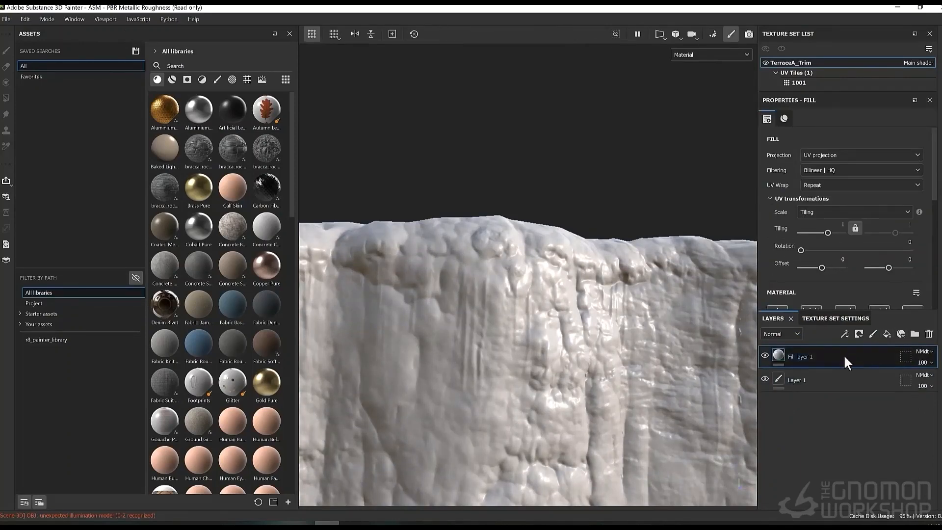
{"action": "scroll", "coordinate": [867, 275], "scroll_direction": "down", "scroll_amount": 5}
{"action": "left_click", "coordinate": [866, 279]}
{"action": "left_click", "coordinate": [893, 355]}
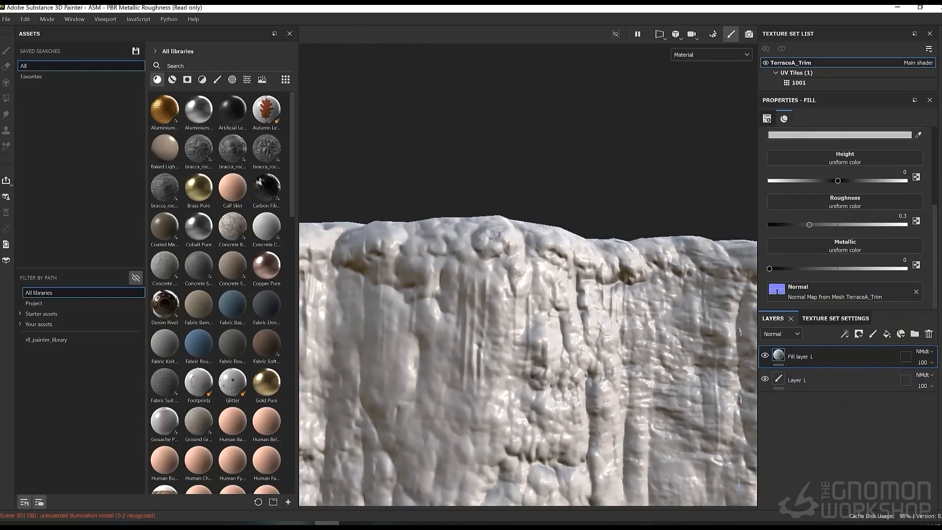
- Lower the opacity of Fill layer 1 to 46 and check the result on the wall
{"action": "left_click_drag", "start_coordinate": [914, 380], "coordinate": [932, 381]}
{"action": "right_click_drag", "start_coordinate": [643, 246], "coordinate": [582, 248], "text": "alt"}
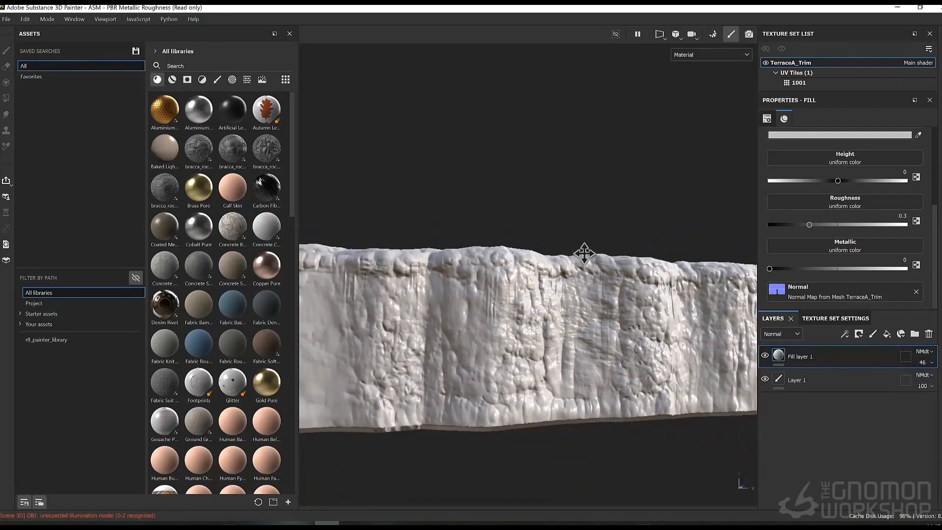
{"action": "middle_click_drag", "start_coordinate": [585, 252], "coordinate": [591, 260], "text": "alt"}
{"action": "right_click_drag", "start_coordinate": [591, 260], "coordinate": [488, 245], "text": "alt"}
- Export the TerraceA_Trim textures at a size of 4096 as 8-bit targa files
{"action": "left_click", "coordinate": [7, 20]}
{"action": "left_click", "coordinate": [14, 164]}
{"action": "left_click", "coordinate": [491, 193]}
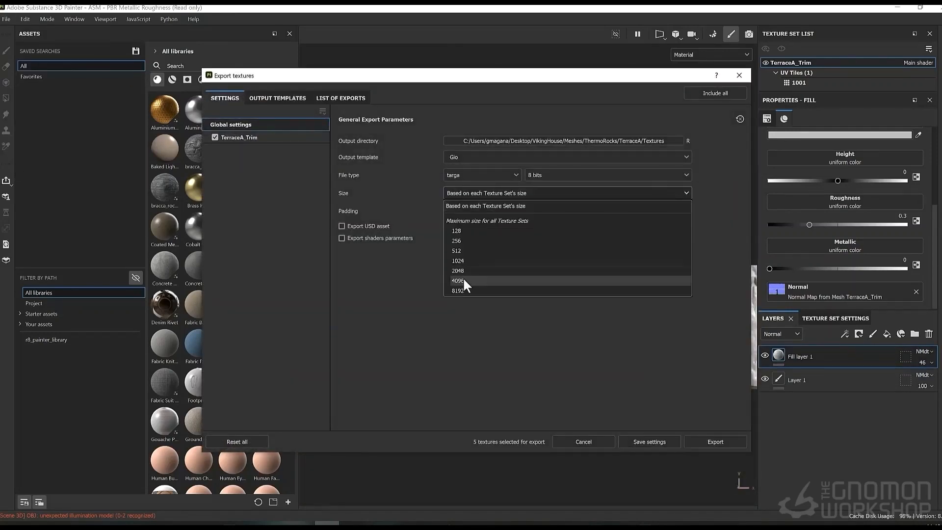
{"action": "left_click", "coordinate": [462, 281]}
{"action": "left_click", "coordinate": [716, 442]}
{"action": "left_click", "coordinate": [739, 76]}
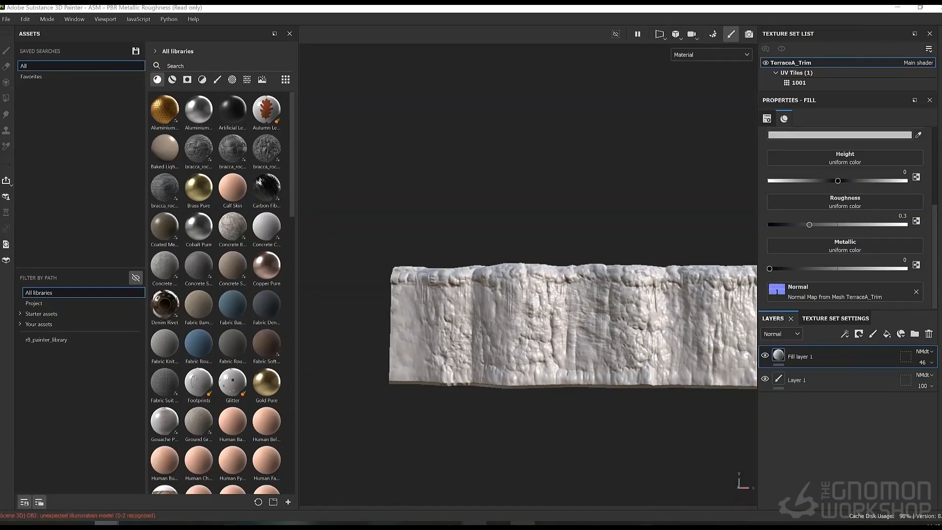
- Switch to Maya, reload the wall's TerraceA_Trim normal map texture, and examine the seam between adjoining wall segments
{"action": "left_click", "coordinate": [284, 483]}
{"action": "left_click", "coordinate": [934, 29]}
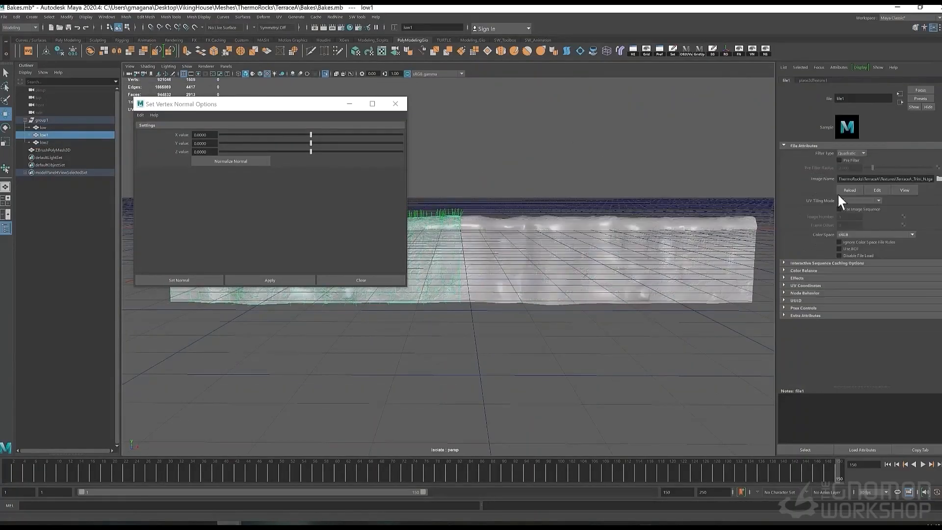
{"action": "left_click_drag", "start_coordinate": [536, 330], "coordinate": [549, 287], "text": "alt"}
{"action": "right_click_drag", "start_coordinate": [548, 282], "coordinate": [535, 302], "text": "alt"}
{"action": "mouse_move", "coordinate": [535, 302]}
{"action": "left_mouse_down", "text": "alt"}
{"action": "mouse_move", "coordinate": [555, 307]}
{"action": "mouse_move", "coordinate": [544, 313]}
{"action": "mouse_move", "coordinate": [573, 309]}
{"action": "mouse_move", "coordinate": [539, 316]}
{"action": "left_mouse_up", "text": "alt"}
{"action": "middle_click_drag", "start_coordinate": [539, 316], "coordinate": [498, 329], "text": "alt"}
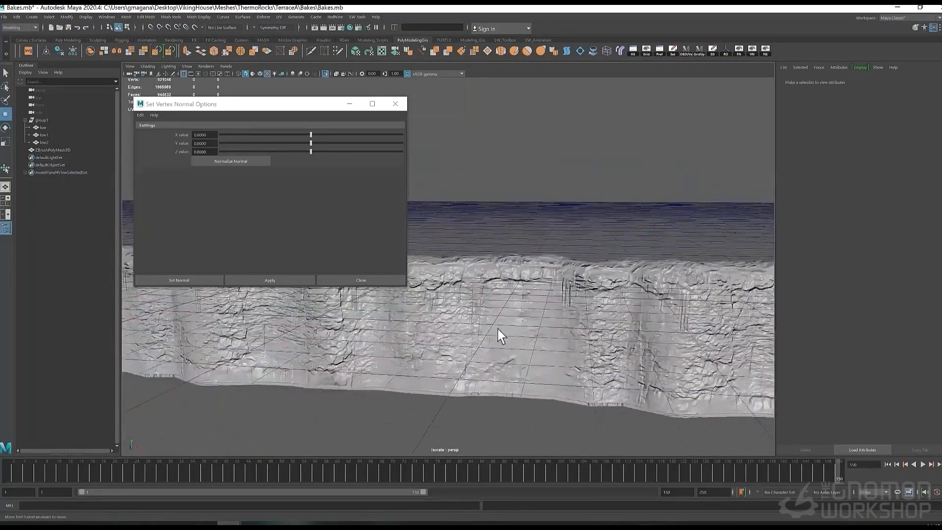
{"action": "right_click_drag", "start_coordinate": [498, 329], "coordinate": [550, 314], "text": "alt"}
{"action": "left_click_drag", "start_coordinate": [551, 314], "coordinate": [579, 282], "text": "alt"}
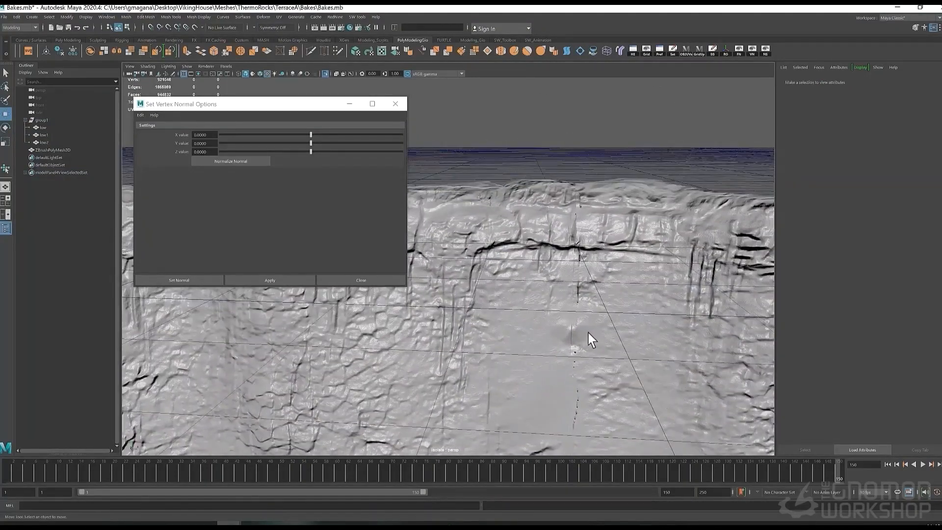
- Delete the duplicated wall segment beside the seam and examine the normal map detail on the remaining wall
{"action": "left_click", "coordinate": [611, 302]}
{"action": "scroll", "coordinate": [611, 302], "scroll_direction": "down", "scroll_amount": 2}
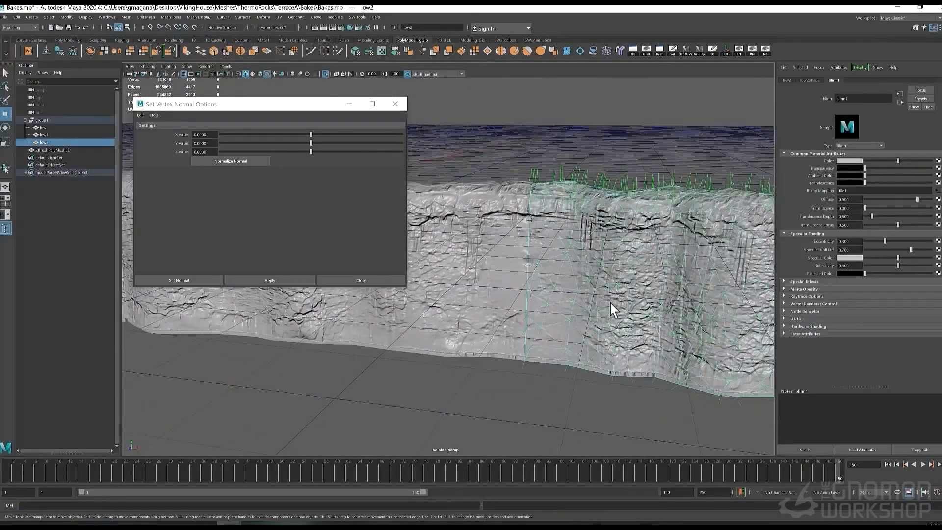
{"action": "key", "text": "Delete"}
{"action": "left_click", "coordinate": [506, 305]}
{"action": "left_click", "coordinate": [548, 358]}
{"action": "left_click_drag", "start_coordinate": [547, 358], "coordinate": [501, 299], "text": "alt"}
{"action": "middle_click_drag", "start_coordinate": [500, 300], "coordinate": [638, 342], "text": "alt"}
{"action": "left_click_drag", "start_coordinate": [638, 342], "coordinate": [513, 391], "text": "alt"}
{"action": "right_click_drag", "start_coordinate": [512, 383], "coordinate": [473, 403], "text": "alt"}
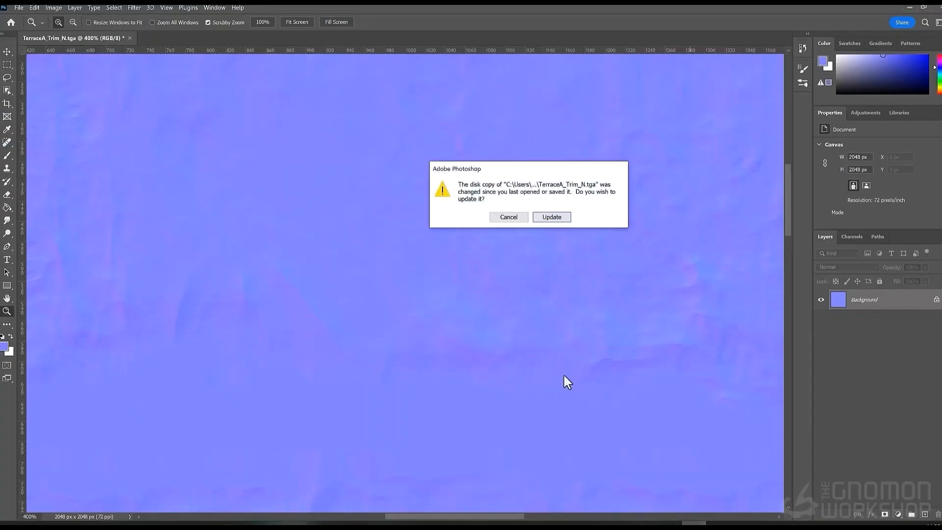
- Update the open TerraceA_Trim_N.tga from disk in Photoshop and examine the normal map up close
{"action": "key", "text": "Return"}
{"action": "left_click", "coordinate": [411, 289], "text": "alt"}
{"action": "left_click", "coordinate": [409, 288], "text": "alt"}
{"action": "left_click_drag", "start_coordinate": [492, 333], "coordinate": [378, 190]}
{"action": "left_click", "coordinate": [347, 313]}
{"action": "left_click", "coordinate": [350, 312]}
{"action": "left_click", "coordinate": [386, 310]}
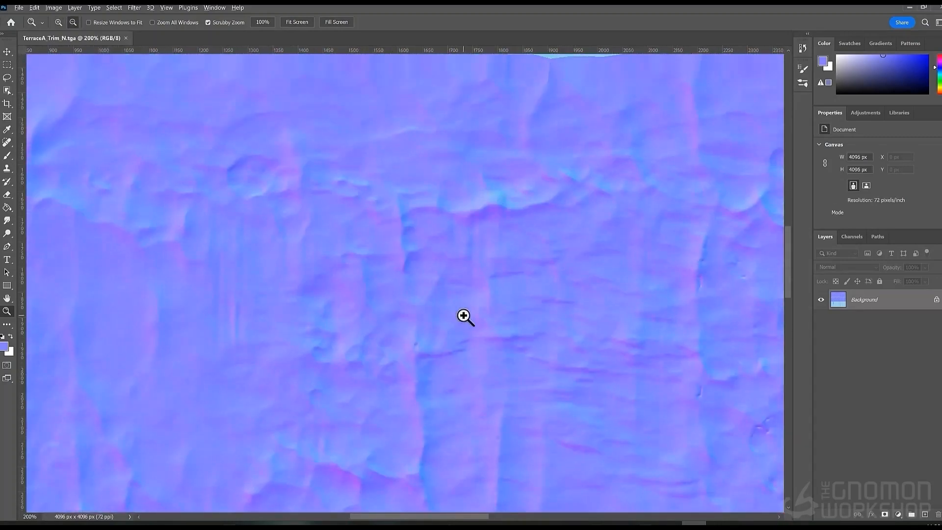
- Apply the Offset filter to the normal map with 2048 pixels horizontal, 0 vertical and Wrap Around
{"action": "left_click", "coordinate": [464, 316], "text": "alt"}
{"action": "left_click", "coordinate": [464, 316], "text": "alt"}
{"action": "left_click", "coordinate": [134, 8]}
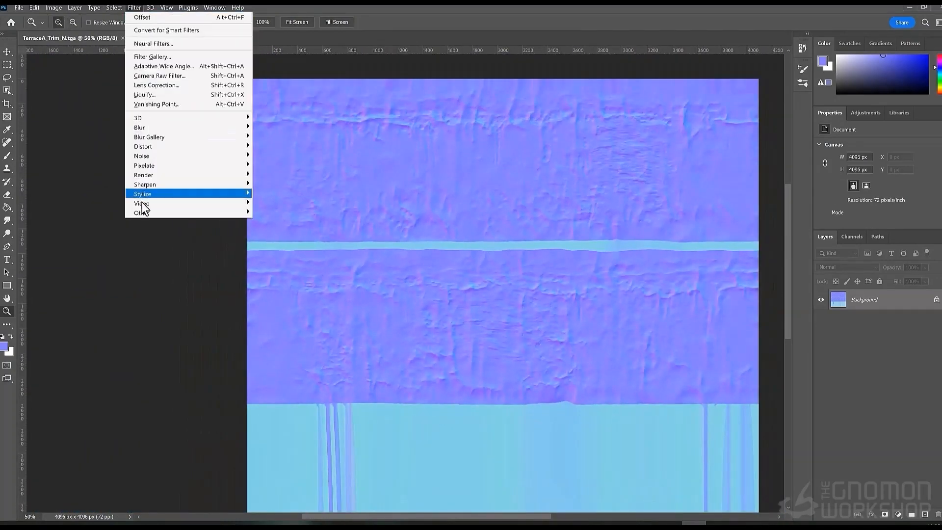
{"action": "mouse_move", "coordinate": [148, 192]}
{"action": "left_click", "coordinate": [273, 264]}
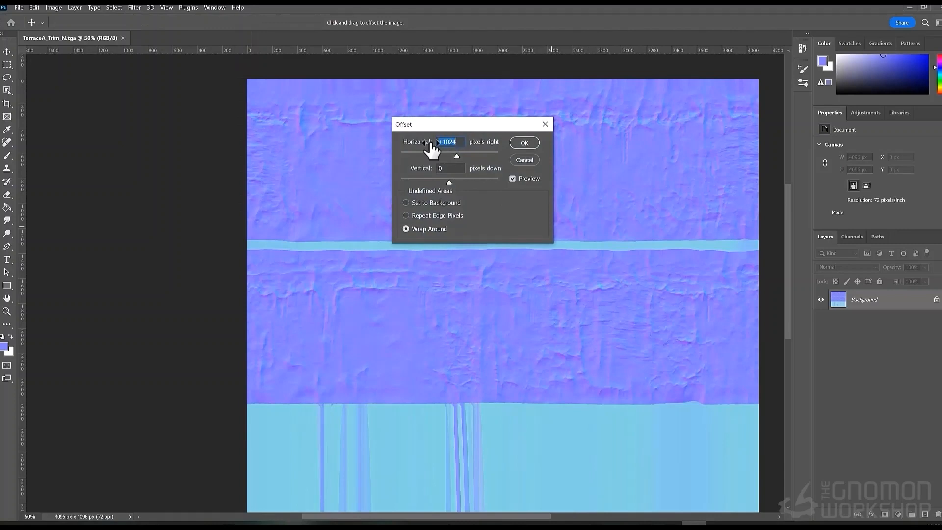
{"action": "type", "text": "2048"}
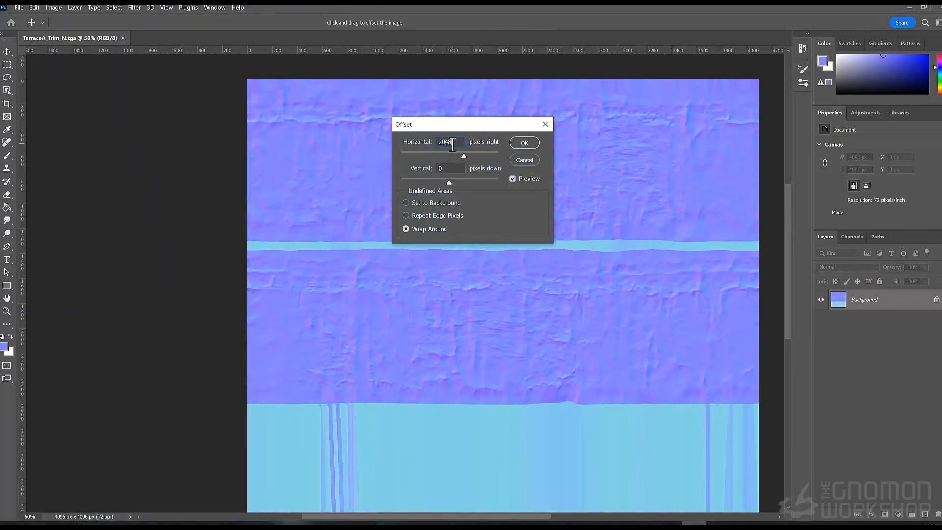
{"action": "left_click", "coordinate": [524, 142]}
- Heal the vertical seam near the base of the lower wall strip with a size 40 Spot Healing Brush
{"action": "key", "text": "z"}
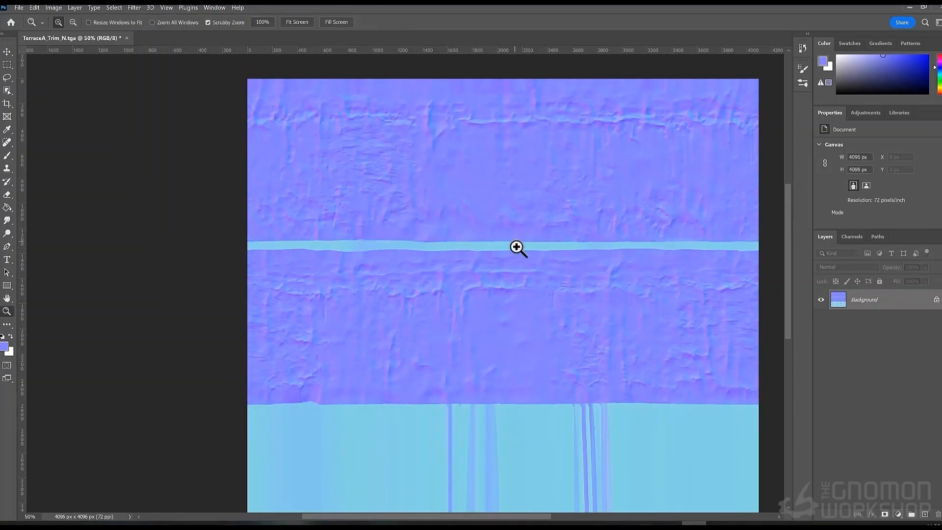
{"action": "left_click", "coordinate": [532, 301]}
{"action": "left_click", "coordinate": [515, 284]}
{"action": "left_click", "coordinate": [499, 275]}
{"action": "left_click_drag", "start_coordinate": [504, 392], "coordinate": [461, 199]}
{"action": "left_click_drag", "start_coordinate": [483, 320], "coordinate": [462, 231]}
{"action": "left_click", "coordinate": [6, 142]}
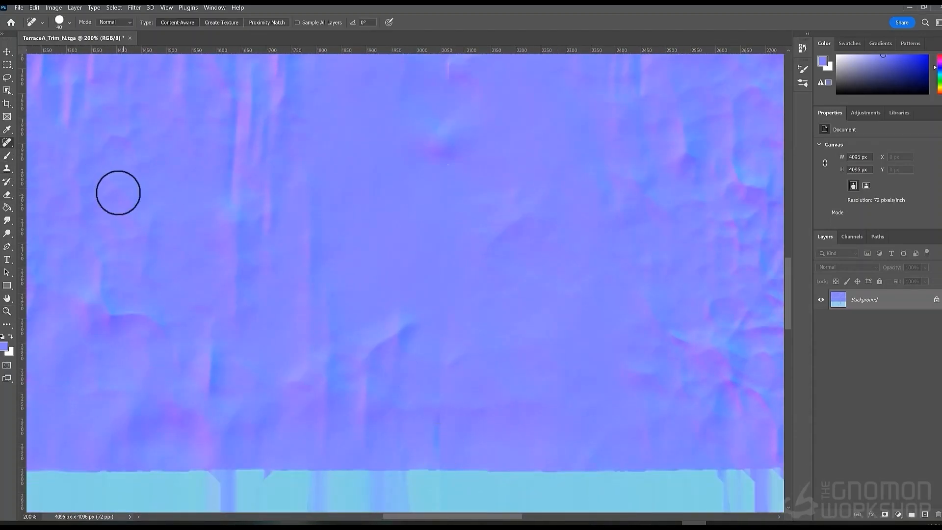
{"action": "left_click_drag", "start_coordinate": [440, 459], "coordinate": [438, 416]}
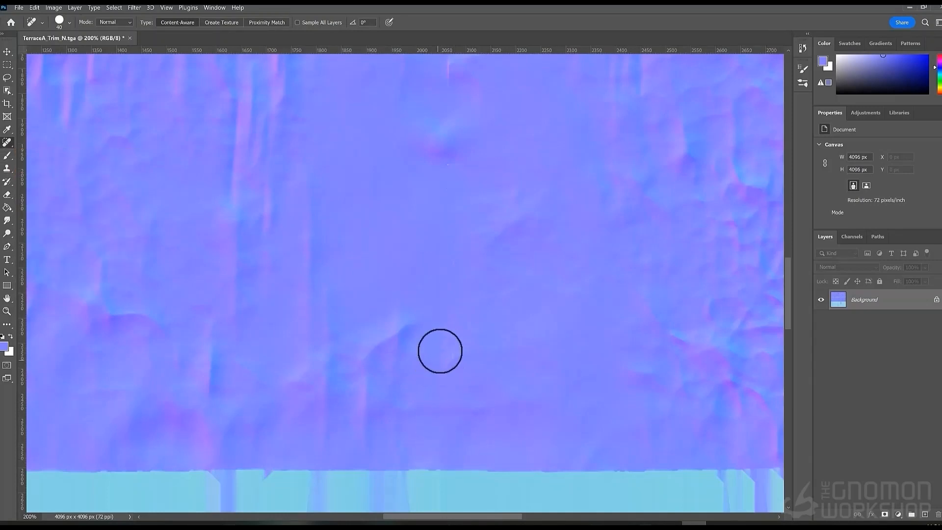
{"action": "left_click_drag", "start_coordinate": [439, 359], "coordinate": [445, 277]}
- Heal the vertical seam up through the middle and upper ledge of the lower wall strip with the Spot Healing Brush
{"action": "left_click_drag", "start_coordinate": [449, 212], "coordinate": [447, 310]}
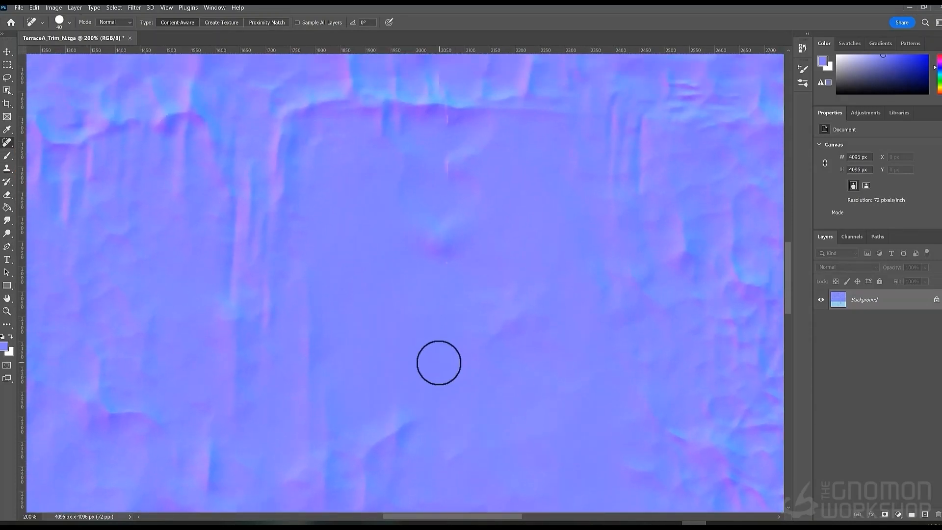
{"action": "left_click_drag", "start_coordinate": [436, 356], "coordinate": [447, 274]}
{"action": "left_click_drag", "start_coordinate": [453, 287], "coordinate": [449, 253]}
{"action": "left_click_drag", "start_coordinate": [471, 156], "coordinate": [478, 319]}
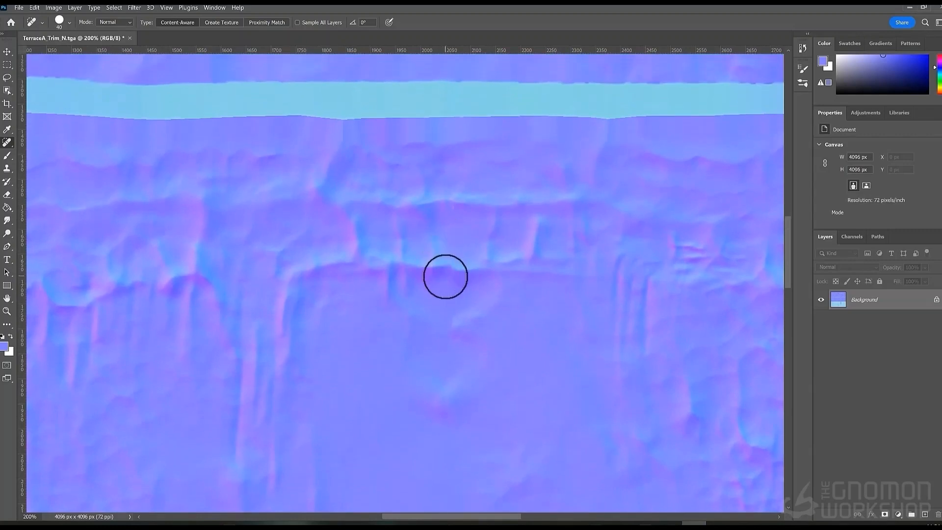
{"action": "left_click_drag", "start_coordinate": [444, 276], "coordinate": [446, 205]}
{"action": "mouse_move", "coordinate": [445, 209]}
{"action": "left_mouse_down"}
{"action": "mouse_move", "coordinate": [446, 165]}
{"action": "mouse_move", "coordinate": [479, 251]}
{"action": "left_mouse_up"}
{"action": "left_click_drag", "start_coordinate": [452, 173], "coordinate": [448, 227]}
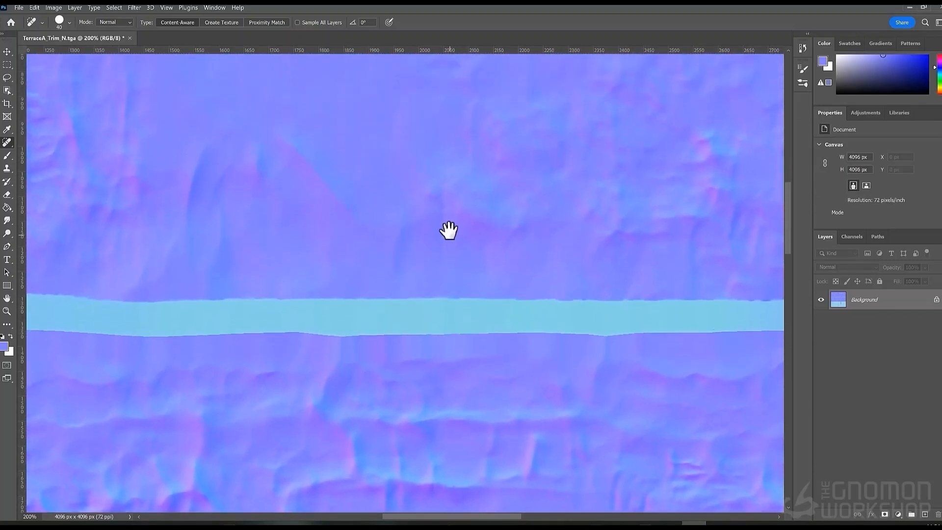
- Heal the vertical seam across the cyan gap and the base of the upper wall strip
{"action": "left_click_drag", "start_coordinate": [443, 306], "coordinate": [443, 304]}
{"action": "left_click_drag", "start_coordinate": [443, 172], "coordinate": [446, 252]}
{"action": "left_click_drag", "start_coordinate": [447, 199], "coordinate": [449, 171]}
{"action": "left_click_drag", "start_coordinate": [467, 133], "coordinate": [489, 252]}
{"action": "left_click_drag", "start_coordinate": [464, 267], "coordinate": [470, 211]}
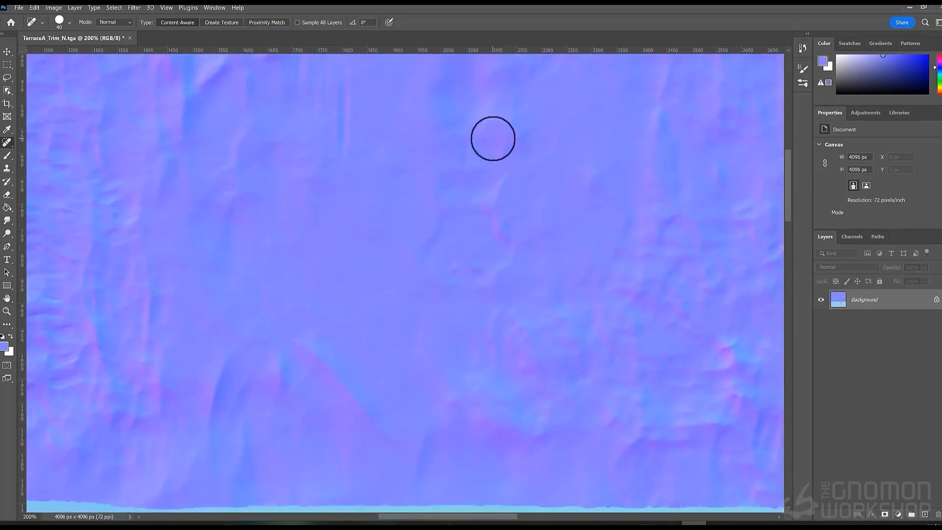
- Heal the remaining vertical seam through the upper wall strip toward the texture's top edge
{"action": "mouse_move", "coordinate": [492, 138]}
{"action": "left_mouse_down"}
{"action": "mouse_move", "coordinate": [481, 210]}
{"action": "mouse_move", "coordinate": [455, 217]}
{"action": "left_mouse_up"}
{"action": "left_click_drag", "start_coordinate": [438, 228], "coordinate": [418, 229]}
{"action": "left_click_drag", "start_coordinate": [427, 171], "coordinate": [428, 169]}
{"action": "mouse_move", "coordinate": [448, 158]}
{"action": "left_mouse_down"}
{"action": "mouse_move", "coordinate": [477, 248]}
{"action": "mouse_move", "coordinate": [455, 106]}
{"action": "left_mouse_up"}
{"action": "mouse_move", "coordinate": [498, 142]}
{"action": "left_mouse_down"}
{"action": "mouse_move", "coordinate": [491, 216]}
{"action": "mouse_move", "coordinate": [452, 244]}
{"action": "mouse_move", "coordinate": [460, 273]}
{"action": "left_mouse_up"}
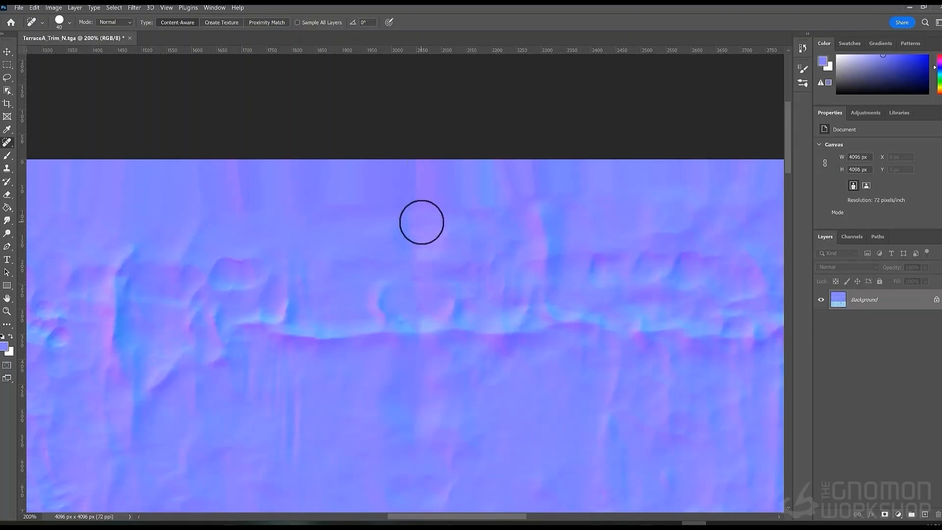
- Check the healed seam and save the normal map over TerraceA_Trim_N.tga in the Textures folder as Targa
{"action": "key", "text": "z"}
{"action": "left_click", "coordinate": [452, 244], "text": "alt"}
{"action": "left_click_drag", "start_coordinate": [444, 317], "coordinate": [434, 205]}
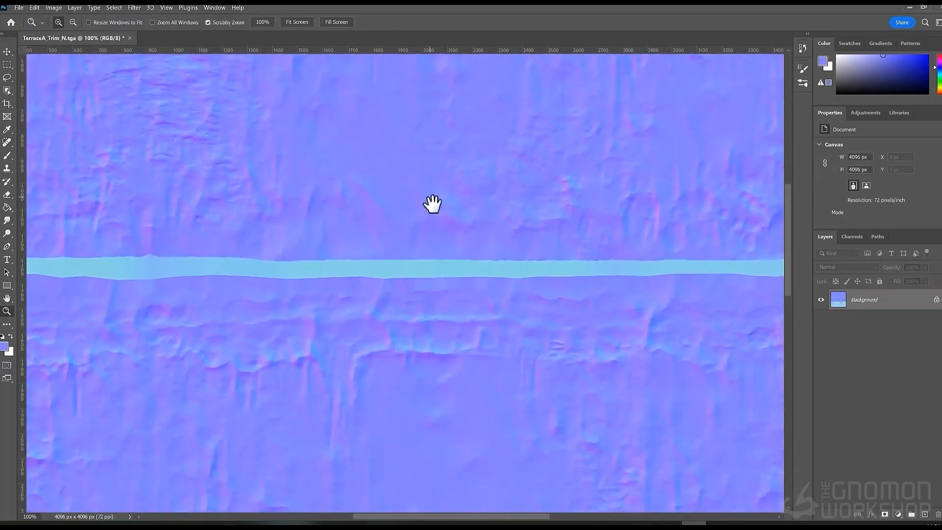
{"action": "left_click", "coordinate": [450, 191]}
{"action": "left_click_drag", "start_coordinate": [389, 320], "coordinate": [435, 158]}
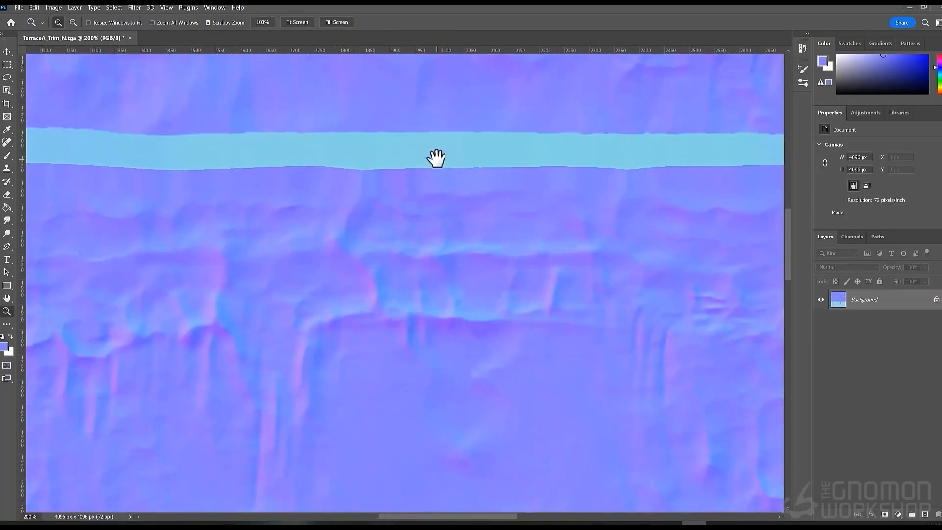
{"action": "left_click", "coordinate": [397, 215], "text": "alt"}
{"action": "left_click", "coordinate": [18, 8]}
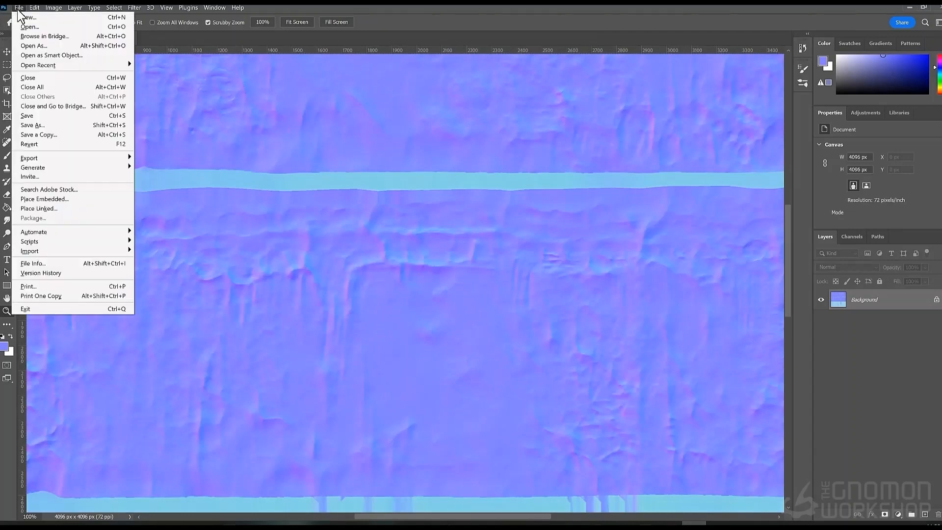
{"action": "left_click", "coordinate": [32, 126]}
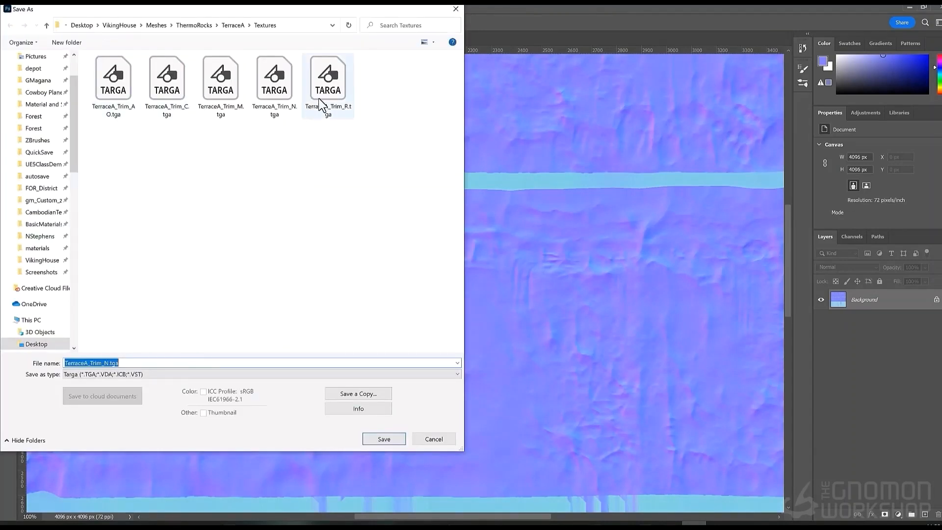
{"action": "left_click", "coordinate": [274, 83]}
{"action": "left_click", "coordinate": [385, 439]}
{"action": "left_click", "coordinate": [537, 267]}
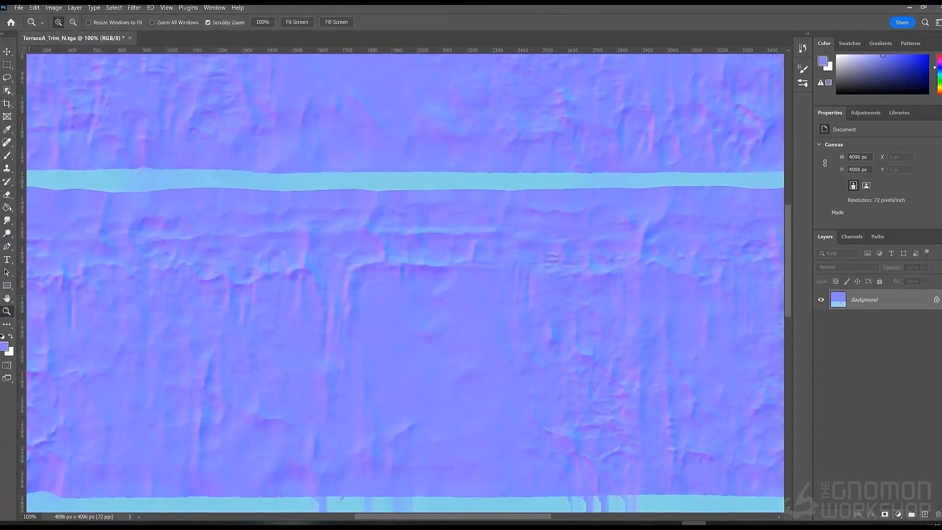
- Switch to Maya, close the vertex normal options, and reload the TerraceA_Trim_N.tga texture on the wall segment
{"action": "mouse_move", "coordinate": [254, 523]}
{"action": "left_click", "coordinate": [267, 503]}
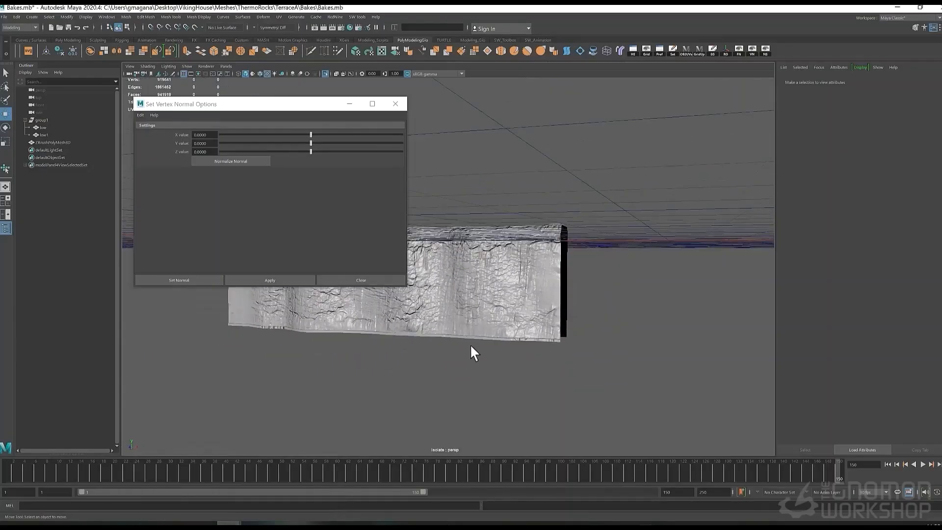
{"action": "left_click", "coordinate": [395, 104]}
{"action": "left_click_drag", "start_coordinate": [403, 224], "coordinate": [432, 248], "text": "alt"}
{"action": "left_click", "coordinate": [432, 250]}
{"action": "left_click", "coordinate": [940, 191]}
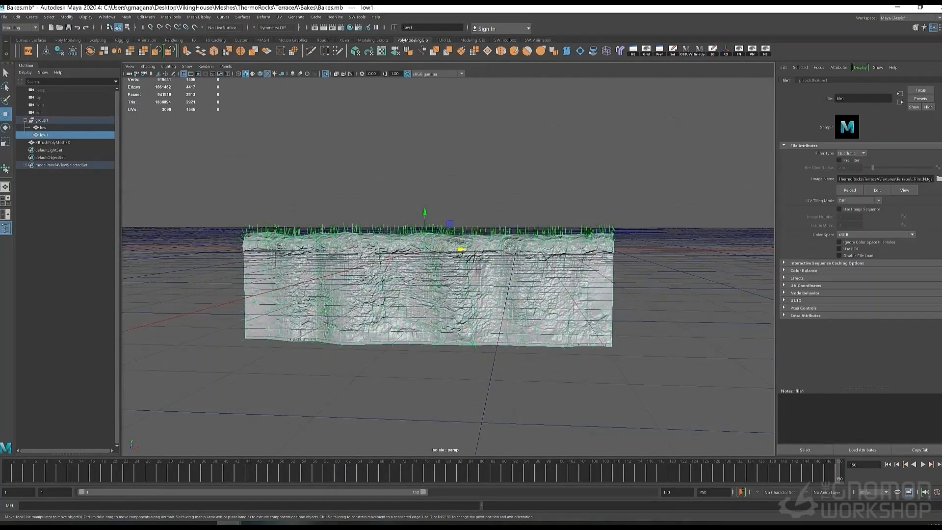
{"action": "left_click", "coordinate": [851, 190]}
- Duplicate the wall segment, snap the copy end to end with the original, and examine the normal map seam between them
{"action": "left_click_drag", "start_coordinate": [665, 312], "coordinate": [619, 340], "text": "alt"}
{"action": "key", "text": "ctrl+d"}
{"action": "key", "text": "x"}
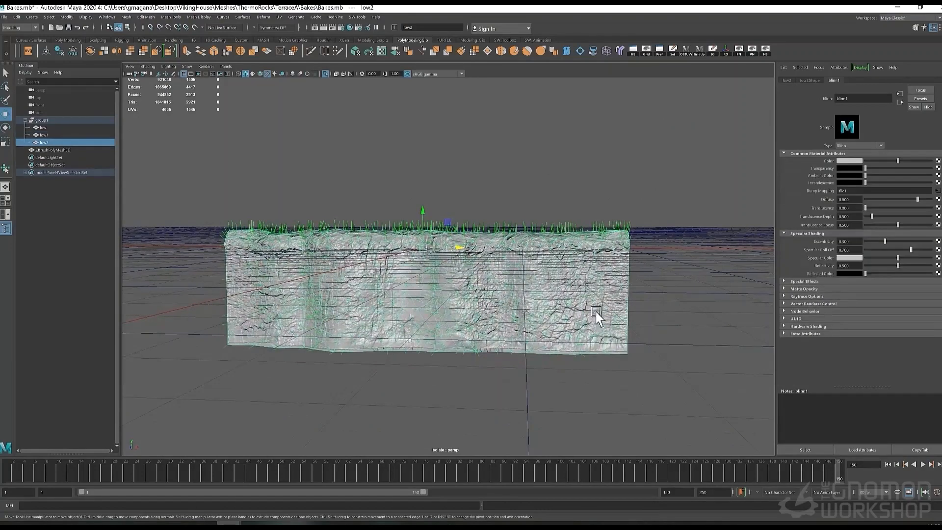
{"action": "left_click_drag", "start_coordinate": [460, 248], "coordinate": [853, 273]}
{"action": "left_click", "coordinate": [696, 390]}
{"action": "middle_click_drag", "start_coordinate": [696, 391], "coordinate": [515, 391], "text": "alt"}
{"action": "right_click_drag", "start_coordinate": [516, 392], "coordinate": [709, 392], "text": "alt"}
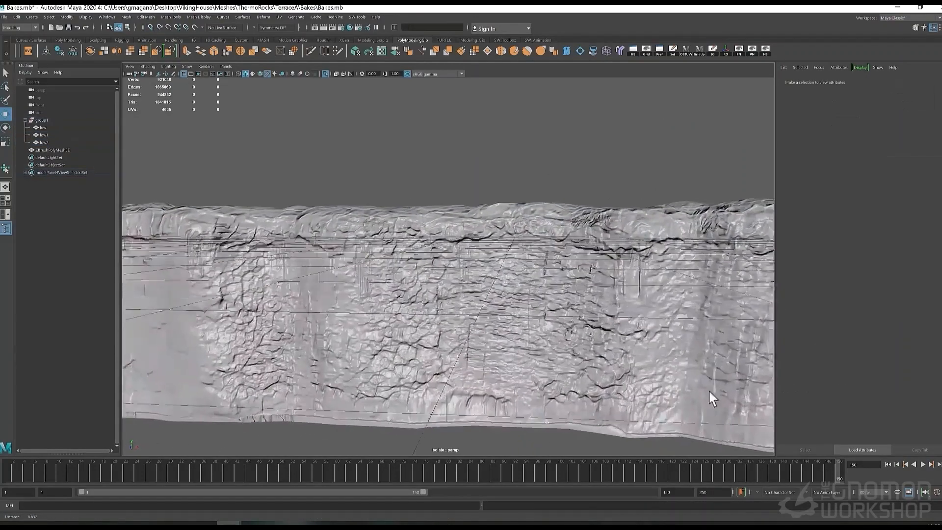
{"action": "left_click_drag", "start_coordinate": [709, 392], "coordinate": [625, 374], "text": "alt"}
{"action": "left_click", "coordinate": [624, 388]}
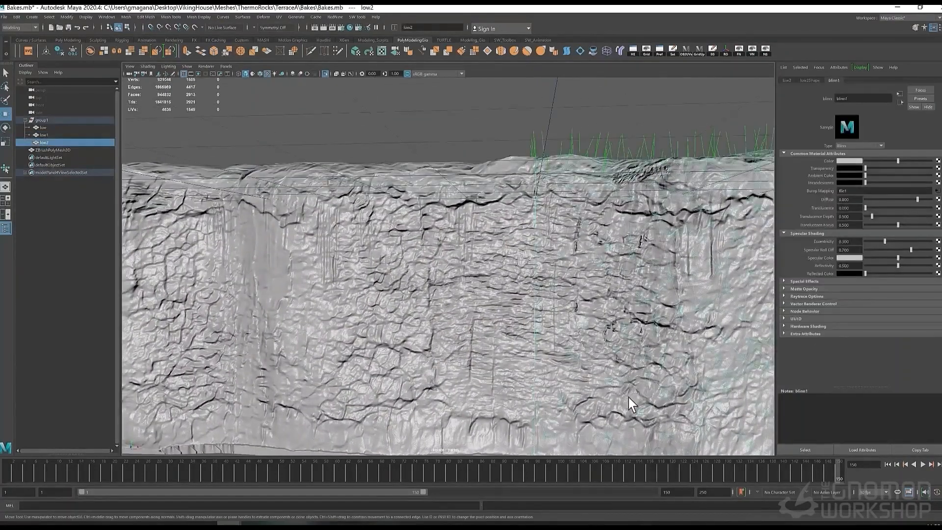
{"action": "left_click", "coordinate": [571, 123]}
{"action": "middle_click_drag", "start_coordinate": [613, 366], "coordinate": [620, 331], "text": "alt"}
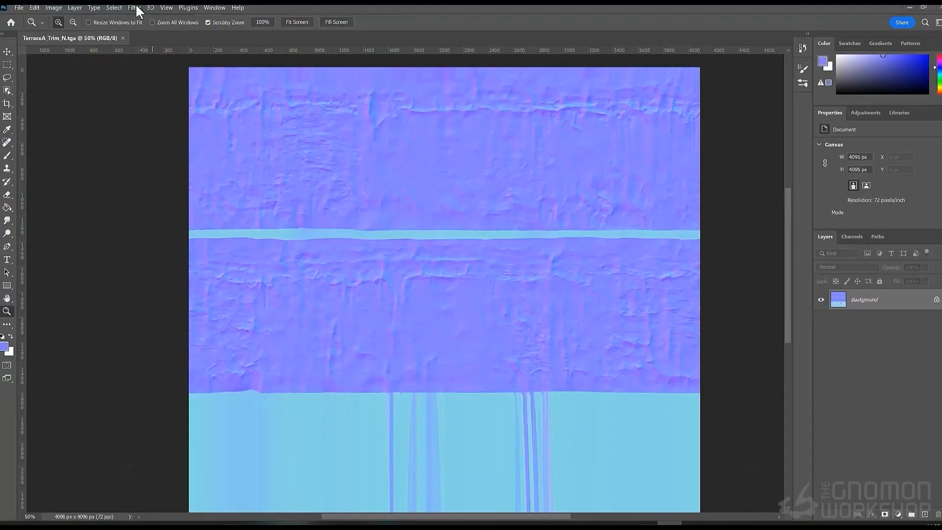
- Switch to Photoshop and reapply the Offset filter to the normal map
{"action": "left_click", "coordinate": [136, 8]}
{"action": "left_click", "coordinate": [152, 19]}
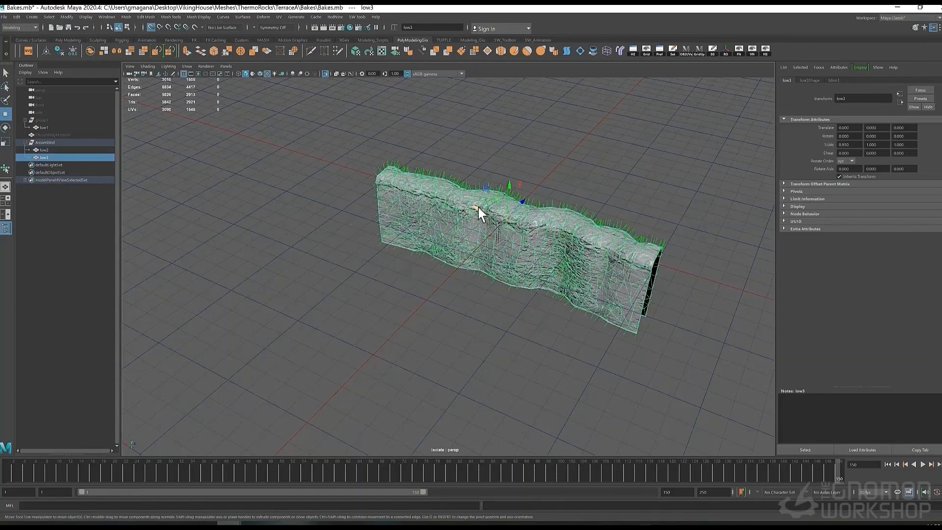
- In Maya, snap the duplicate segment to Translate X -4 and place another duplicate at Translate X 4, forming a three-segment wall
{"action": "left_click_drag", "start_coordinate": [480, 211], "coordinate": [620, 263]}
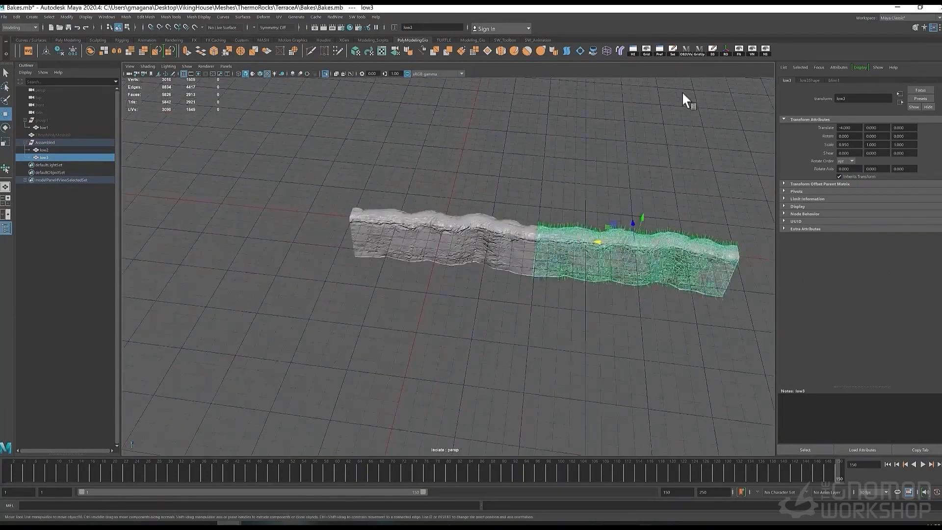
{"action": "key", "text": "Left"}
{"action": "left_click", "coordinate": [592, 241]}
{"action": "key", "text": "ctrl+d"}
{"action": "left_click_drag", "start_coordinate": [597, 243], "coordinate": [255, 215]}
{"action": "left_click", "coordinate": [351, 234]}
{"action": "left_click", "coordinate": [344, 230], "text": "shift"}
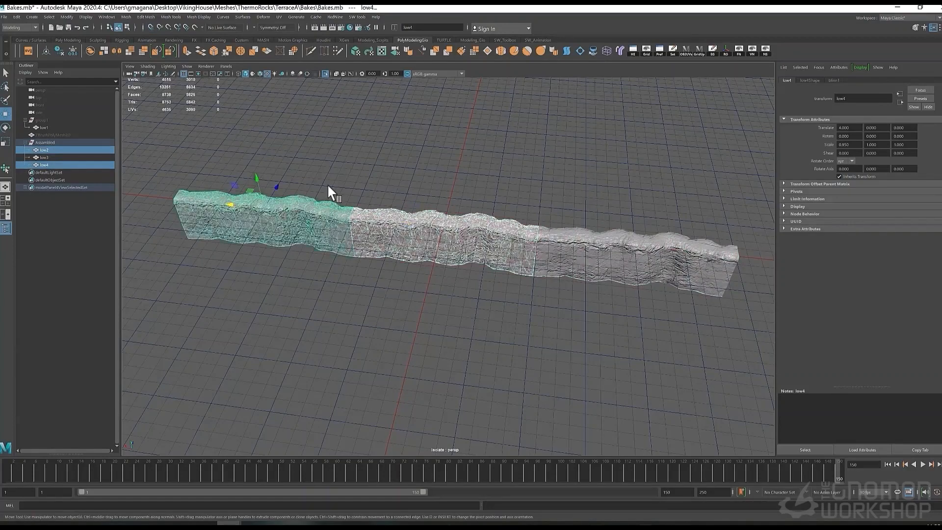
- Duplicate the Assembled group and hide the original group
{"action": "left_click_drag", "start_coordinate": [327, 184], "coordinate": [363, 176], "text": "alt"}
{"action": "left_click", "coordinate": [60, 143]}
{"action": "key", "text": "ctrl+d"}
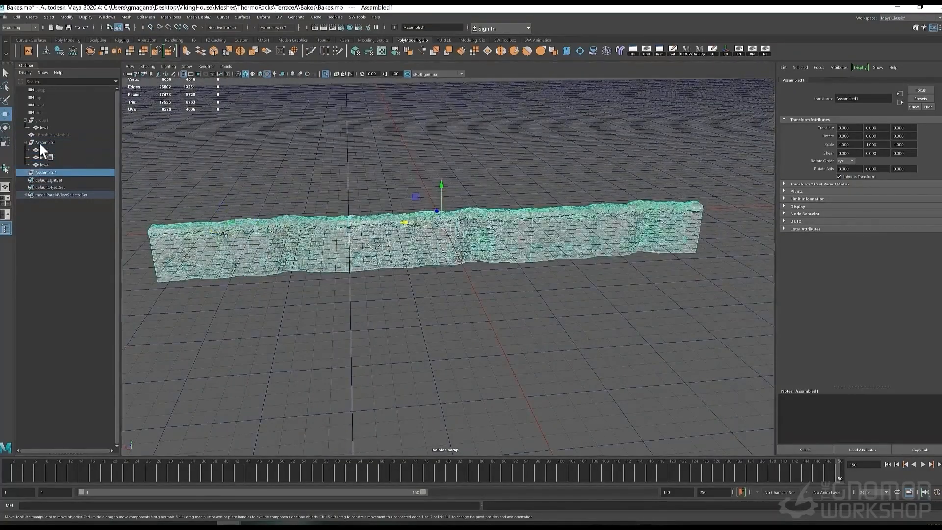
{"action": "key", "text": "ctrl+h"}
{"action": "left_click", "coordinate": [45, 172]}
- Select the three wall segments in the duplicated group and combine them into one mesh
{"action": "right_click", "coordinate": [324, 147]}
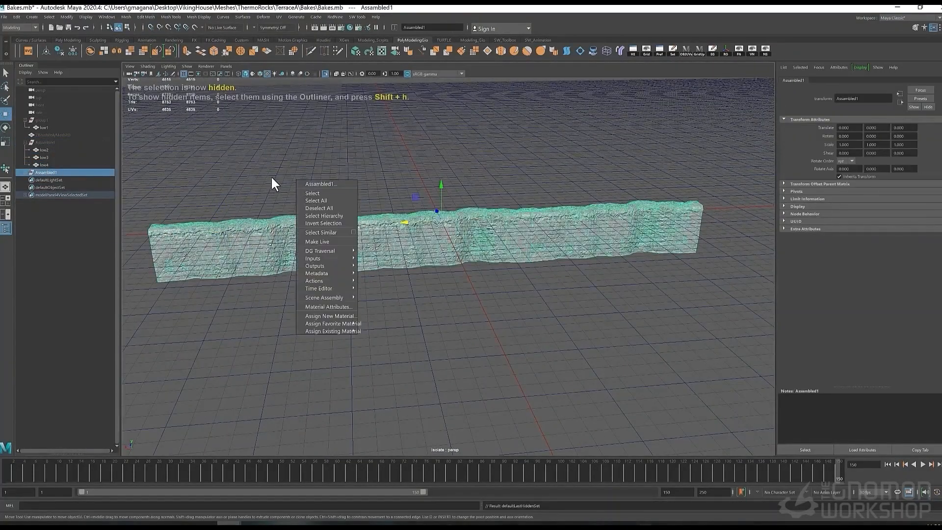
{"action": "right_click", "coordinate": [395, 241]}
{"action": "right_click_drag", "start_coordinate": [396, 241], "coordinate": [432, 229]}
{"action": "left_click_drag", "start_coordinate": [317, 189], "coordinate": [545, 273]}
{"action": "left_click", "coordinate": [144, 48]}
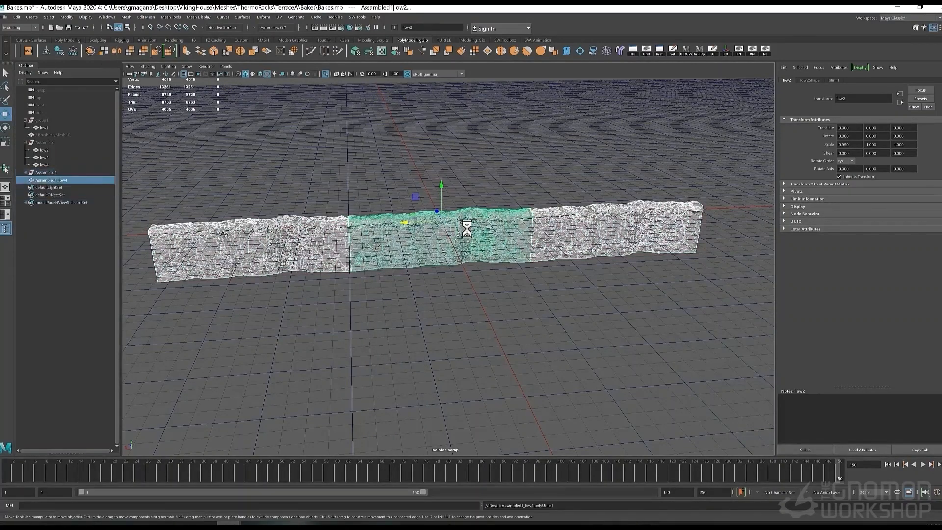
- Merge the vertices of the combined wall to weld the joints between its segments
{"action": "right_click_drag", "start_coordinate": [416, 227], "coordinate": [379, 227]}
{"action": "left_click_drag", "start_coordinate": [313, 155], "coordinate": [367, 167]}
{"action": "right_click_drag", "start_coordinate": [367, 167], "coordinate": [399, 128], "text": "shift"}
{"action": "key", "text": "F8"}
- Add a nonlinear Bend deformer to the combined wall and rotate its handle toward the wall's length
{"action": "left_click_drag", "start_coordinate": [479, 290], "coordinate": [420, 208], "text": "alt"}
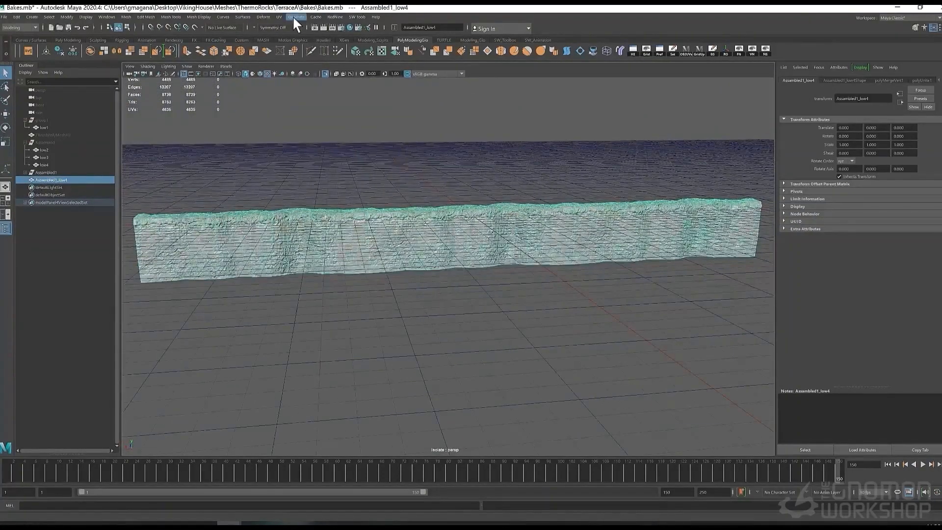
{"action": "left_click", "coordinate": [264, 16]}
{"action": "mouse_move", "coordinate": [316, 137]}
{"action": "left_click", "coordinate": [355, 137]}
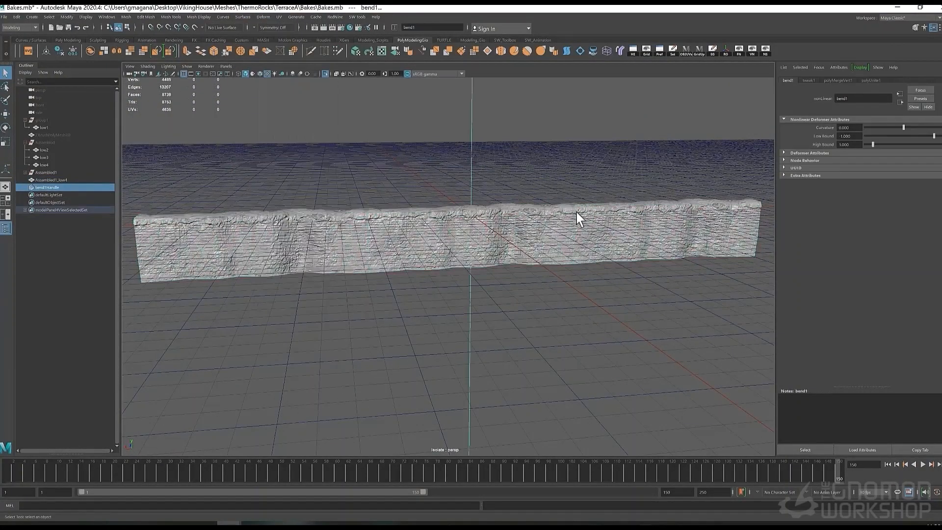
{"action": "left_click_drag", "start_coordinate": [462, 200], "coordinate": [431, 210]}
{"action": "left_click_drag", "start_coordinate": [541, 228], "coordinate": [623, 267], "text": "alt"}
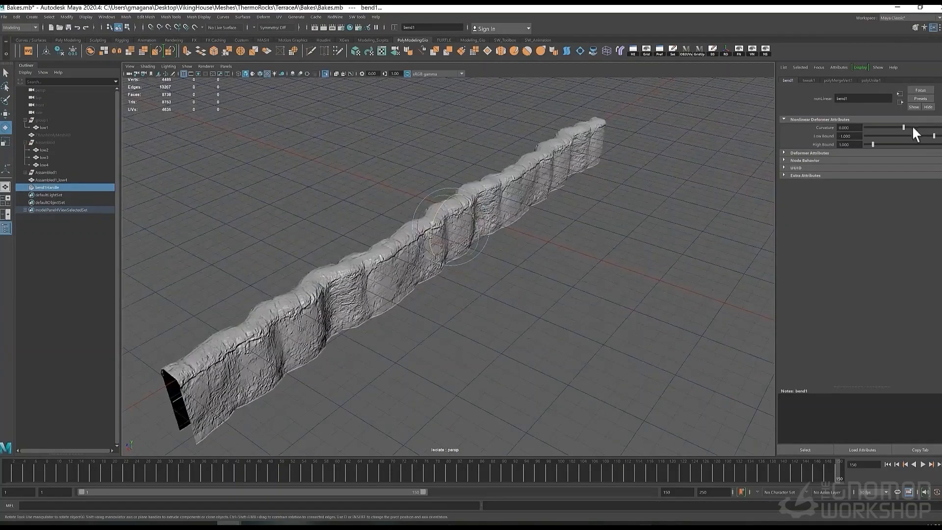
- Rotate the bend handle to 90 degrees and raise the Curvature until the wall curls into a ring
{"action": "left_click_drag", "start_coordinate": [904, 127], "coordinate": [916, 126]}
{"action": "left_click_drag", "start_coordinate": [470, 211], "coordinate": [420, 189]}
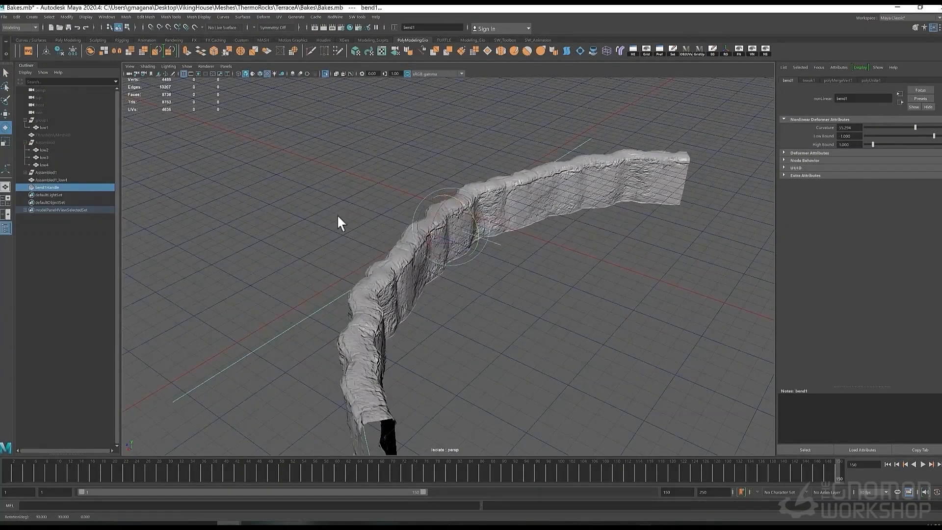
{"action": "left_click_drag", "start_coordinate": [337, 214], "coordinate": [375, 238], "text": "alt"}
{"action": "left_click_drag", "start_coordinate": [916, 128], "coordinate": [941, 122]}
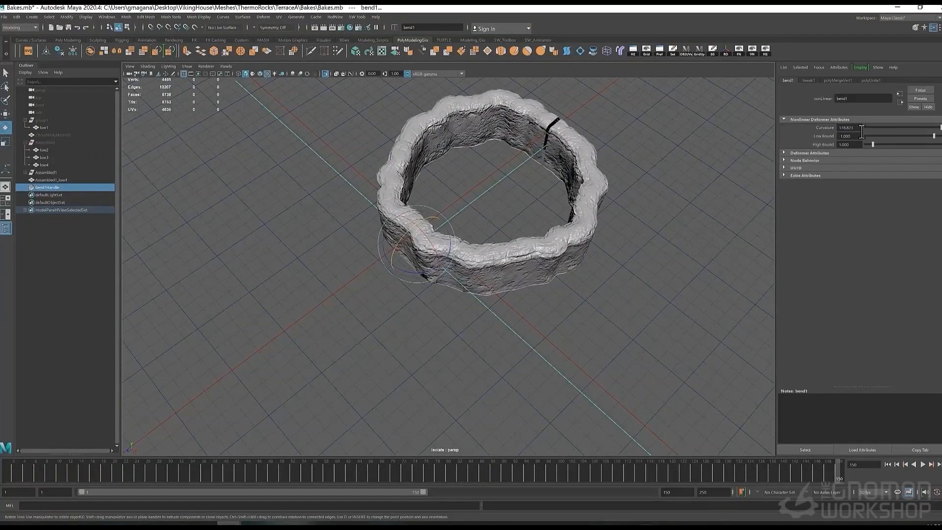
{"action": "left_click", "coordinate": [484, 175]}
- Duplicate the bent wall ring and refresh the isolated view to include the copy
{"action": "left_click_drag", "start_coordinate": [484, 174], "coordinate": [603, 207], "text": "alt"}
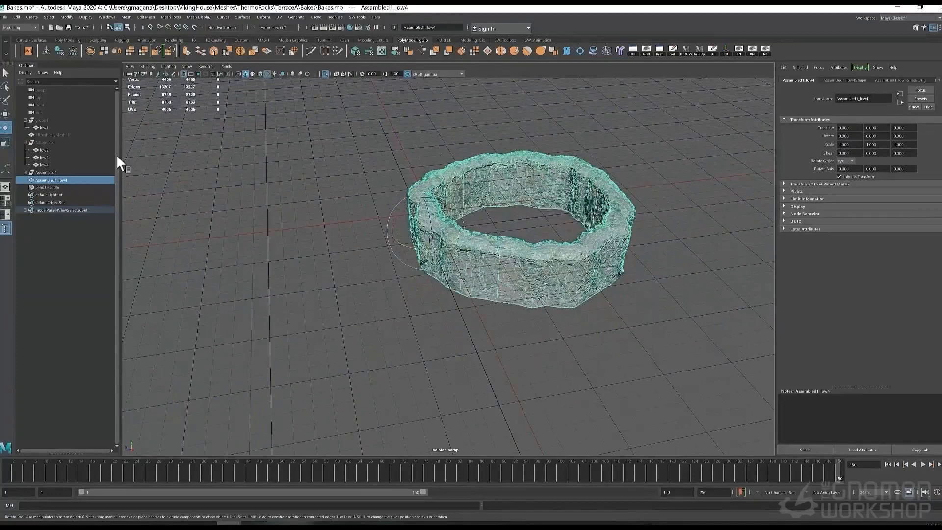
{"action": "left_click", "coordinate": [91, 48]}
{"action": "left_click", "coordinate": [325, 72]}
{"action": "left_click", "coordinate": [325, 72]}
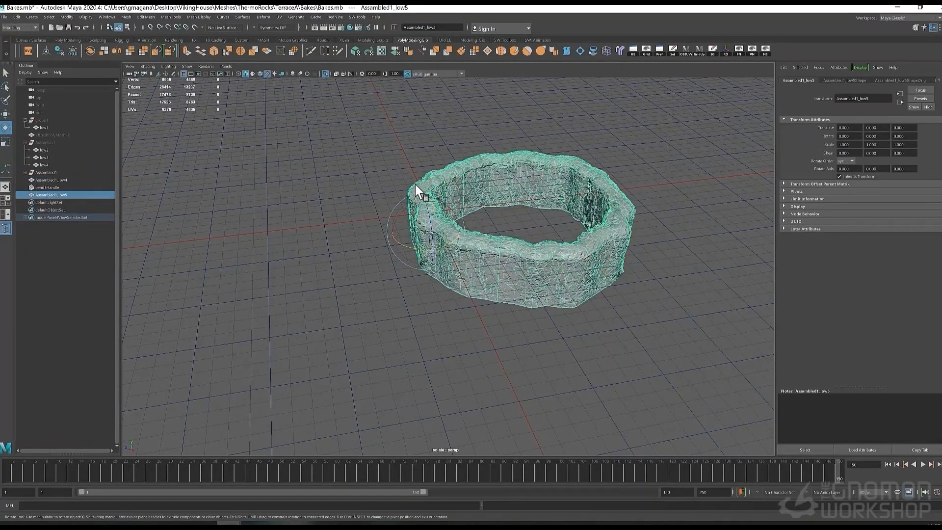
- Move the copied wall ring to about Translate X -0.048, Y 0.954, Z 1.733
{"action": "left_click_drag", "start_coordinate": [572, 210], "coordinate": [565, 267], "text": "alt"}
{"action": "left_click_drag", "start_coordinate": [518, 220], "coordinate": [427, 230]}
{"action": "left_click_drag", "start_coordinate": [496, 275], "coordinate": [510, 178], "text": "alt"}
{"action": "left_click_drag", "start_coordinate": [420, 181], "coordinate": [420, 146]}
{"action": "left_click_drag", "start_coordinate": [536, 167], "coordinate": [540, 191], "text": "alt"}
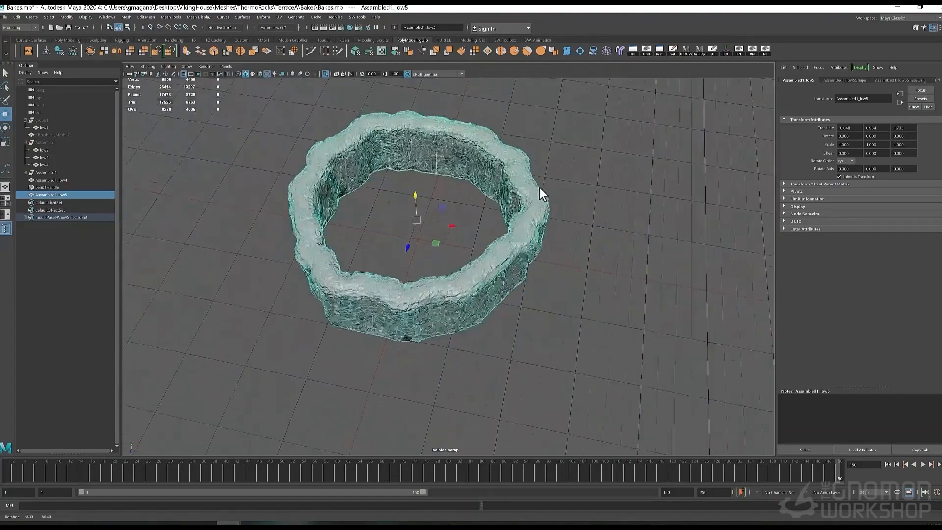
- Apply a Lattice deformer to the copied wall ring
{"action": "left_click", "coordinate": [279, 17]}
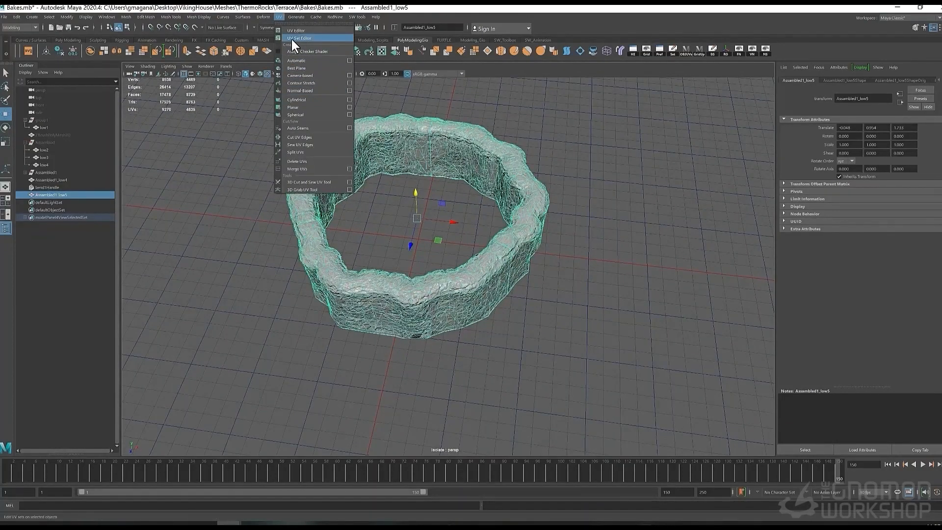
{"action": "mouse_move", "coordinate": [266, 17]}
{"action": "mouse_move", "coordinate": [296, 137]}
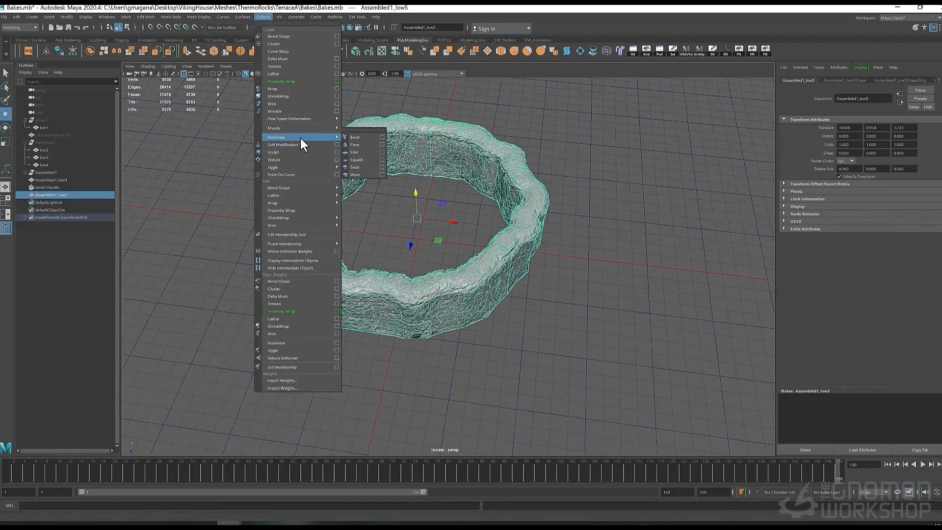
{"action": "left_click", "coordinate": [305, 75]}
{"action": "left_click_drag", "start_coordinate": [555, 211], "coordinate": [574, 172], "text": "alt"}
- Move the lattice points on one side of the ring and on the opposite side to reshape its outline
{"action": "right_click_drag", "start_coordinate": [635, 168], "coordinate": [623, 140]}
{"action": "left_click_drag", "start_coordinate": [604, 99], "coordinate": [520, 289]}
{"action": "left_click_drag", "start_coordinate": [523, 190], "coordinate": [477, 191]}
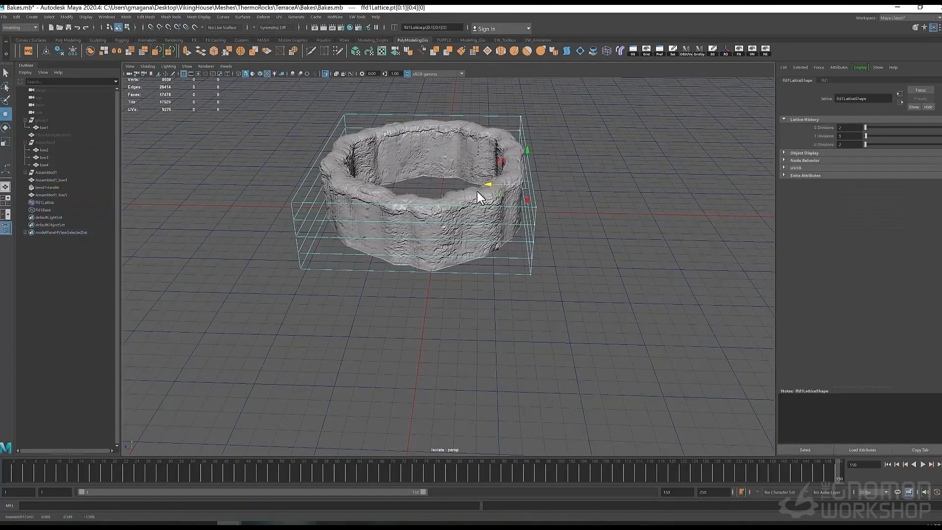
{"action": "left_click_drag", "start_coordinate": [288, 180], "coordinate": [309, 181]}
{"action": "left_click_drag", "start_coordinate": [314, 182], "coordinate": [469, 184], "text": "alt"}
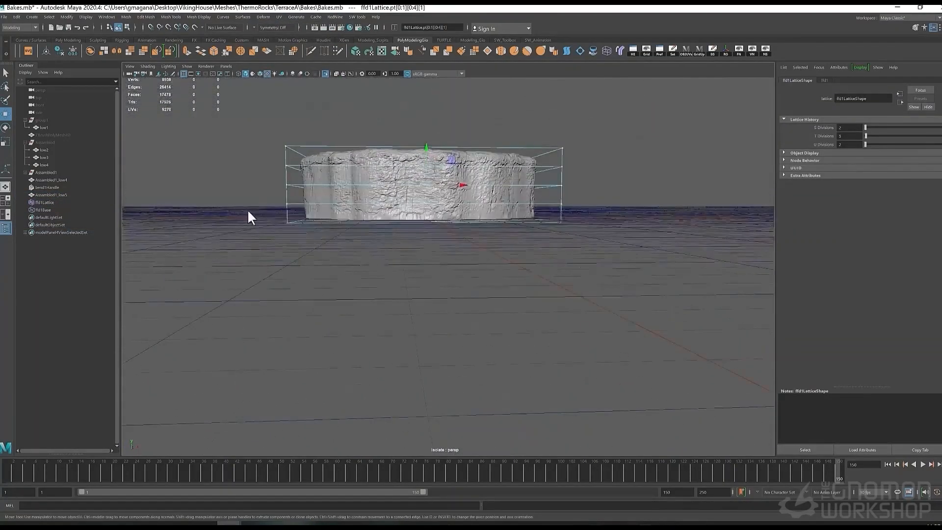
- Scale the lower lattice points to adjust the base of the wall ring, and select the ring mesh
{"action": "left_click_drag", "start_coordinate": [247, 209], "coordinate": [604, 245]}
{"action": "key", "text": "r"}
{"action": "left_click_drag", "start_coordinate": [455, 226], "coordinate": [435, 208], "text": "alt"}
{"action": "left_click", "coordinate": [296, 189]}
{"action": "key", "text": "w"}
{"action": "left_click", "coordinate": [380, 184]}
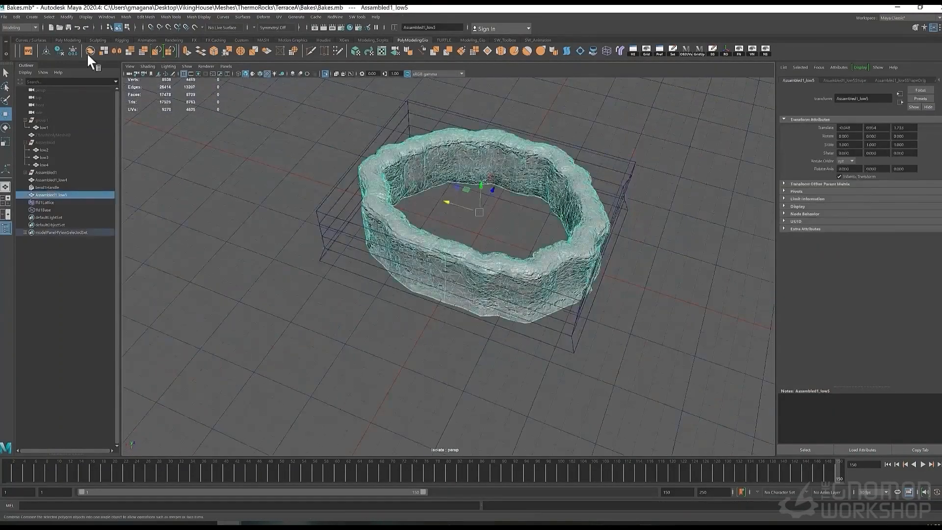
- Delete the copied ring's history to bake its shape, and apply a new Lattice with one division count set to 10
{"action": "left_click", "coordinate": [60, 51]}
{"action": "left_click_drag", "start_coordinate": [344, 172], "coordinate": [268, 165], "text": "alt"}
{"action": "left_click", "coordinate": [222, 17]}
{"action": "mouse_move", "coordinate": [263, 17]}
{"action": "left_click", "coordinate": [273, 73]}
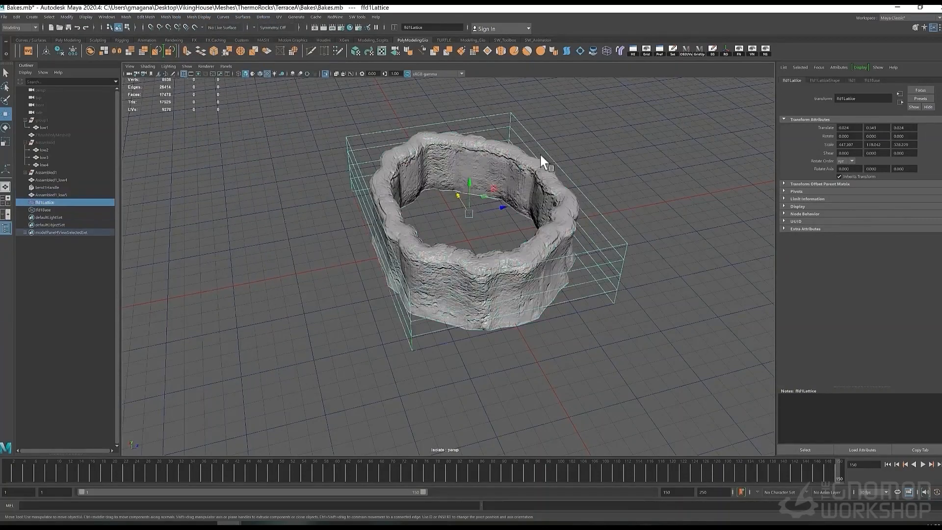
{"action": "left_click", "coordinate": [934, 27]}
{"action": "left_click", "coordinate": [930, 159]}
{"action": "type", "text": "10"}
{"action": "key", "text": "Return"}
- Move groups of lattice points along the near side of the ring to reshape its outline
{"action": "left_click_drag", "start_coordinate": [785, 225], "coordinate": [498, 334], "text": "alt"}
{"action": "right_click_drag", "start_coordinate": [484, 319], "coordinate": [484, 285]}
{"action": "left_click_drag", "start_coordinate": [441, 375], "coordinate": [412, 299]}
{"action": "left_click_drag", "start_coordinate": [422, 361], "coordinate": [420, 368]}
{"action": "left_click_drag", "start_coordinate": [475, 374], "coordinate": [412, 373]}
{"action": "left_click_drag", "start_coordinate": [528, 376], "coordinate": [508, 300]}
{"action": "middle_click_drag", "start_coordinate": [527, 360], "coordinate": [523, 349]}
{"action": "left_click_drag", "start_coordinate": [523, 349], "coordinate": [529, 367], "text": "alt"}
{"action": "left_click_drag", "start_coordinate": [529, 368], "coordinate": [477, 313]}
{"action": "left_click_drag", "start_coordinate": [425, 365], "coordinate": [400, 316]}
{"action": "left_click_drag", "start_coordinate": [410, 317], "coordinate": [413, 319]}
- Delete the ring's history again and apply another Lattice with 10 U divisions
{"action": "left_click_drag", "start_coordinate": [620, 233], "coordinate": [646, 198], "text": "alt"}
{"action": "left_click", "coordinate": [636, 198]}
{"action": "left_click", "coordinate": [59, 51]}
{"action": "left_click", "coordinate": [222, 17]}
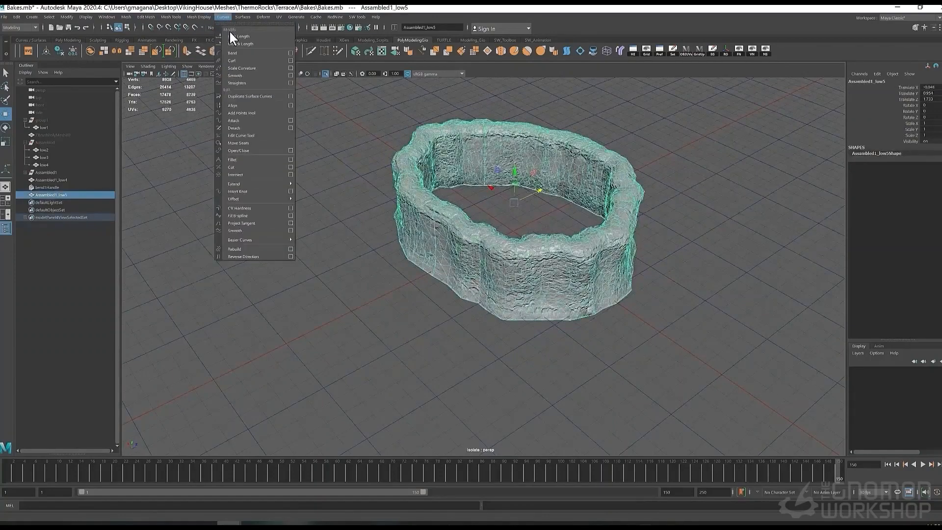
{"action": "mouse_move", "coordinate": [200, 17]}
{"action": "mouse_move", "coordinate": [260, 16]}
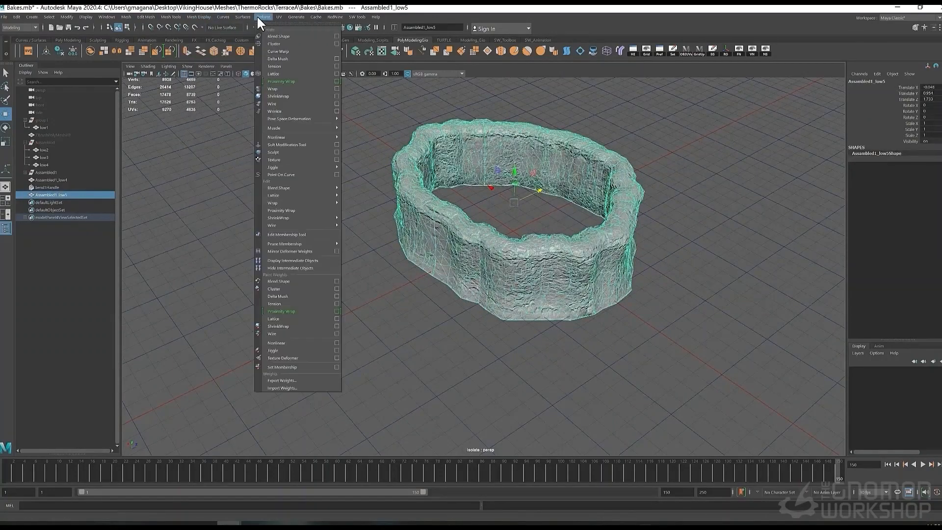
{"action": "left_click", "coordinate": [282, 73]}
{"action": "left_click", "coordinate": [938, 175]}
{"action": "type", "text": "10"}
{"action": "key", "text": "Return"}
- Select lattice point columns at the near end of the ring and move them to vary its curve
{"action": "left_click_drag", "start_coordinate": [563, 288], "coordinate": [573, 257], "text": "alt"}
{"action": "right_click_drag", "start_coordinate": [471, 300], "coordinate": [468, 270]}
{"action": "left_click_drag", "start_coordinate": [467, 270], "coordinate": [466, 309], "text": "alt"}
{"action": "left_click_drag", "start_coordinate": [484, 370], "coordinate": [486, 315]}
{"action": "left_click_drag", "start_coordinate": [415, 336], "coordinate": [471, 394]}
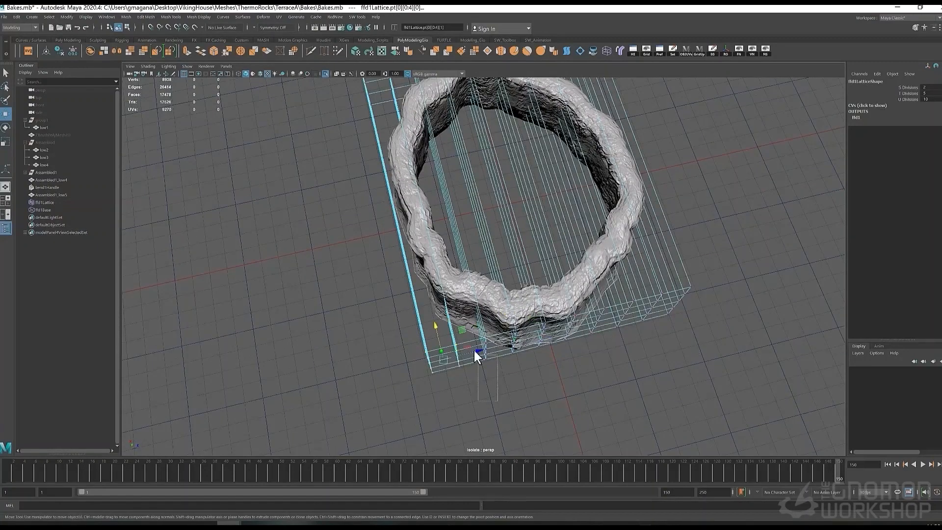
{"action": "left_click_drag", "start_coordinate": [474, 350], "coordinate": [447, 318], "text": "shift"}
- Select and shift lattice points on the ring's other sides to make the outline more irregular
{"action": "left_click_drag", "start_coordinate": [471, 314], "coordinate": [492, 186], "text": "alt"}
{"action": "left_click_drag", "start_coordinate": [548, 155], "coordinate": [496, 166]}
{"action": "left_click_drag", "start_coordinate": [211, 138], "coordinate": [282, 173]}
{"action": "left_click_drag", "start_coordinate": [235, 166], "coordinate": [228, 165]}
{"action": "left_click_drag", "start_coordinate": [344, 170], "coordinate": [464, 177], "text": "alt"}
{"action": "left_click_drag", "start_coordinate": [474, 165], "coordinate": [471, 164]}
{"action": "mouse_move", "coordinate": [566, 147]}
{"action": "left_mouse_down", "text": "alt"}
{"action": "mouse_move", "coordinate": [583, 154]}
{"action": "mouse_move", "coordinate": [575, 158]}
{"action": "left_mouse_up", "text": "alt"}
{"action": "left_click_drag", "start_coordinate": [585, 140], "coordinate": [647, 194]}
{"action": "left_click_drag", "start_coordinate": [642, 168], "coordinate": [646, 168]}
- Select the deformed wall ring and delete its construction history
{"action": "left_click_drag", "start_coordinate": [646, 172], "coordinate": [555, 188], "text": "alt"}
{"action": "left_click", "coordinate": [437, 185]}
{"action": "left_click_drag", "start_coordinate": [435, 185], "coordinate": [536, 207], "text": "alt"}
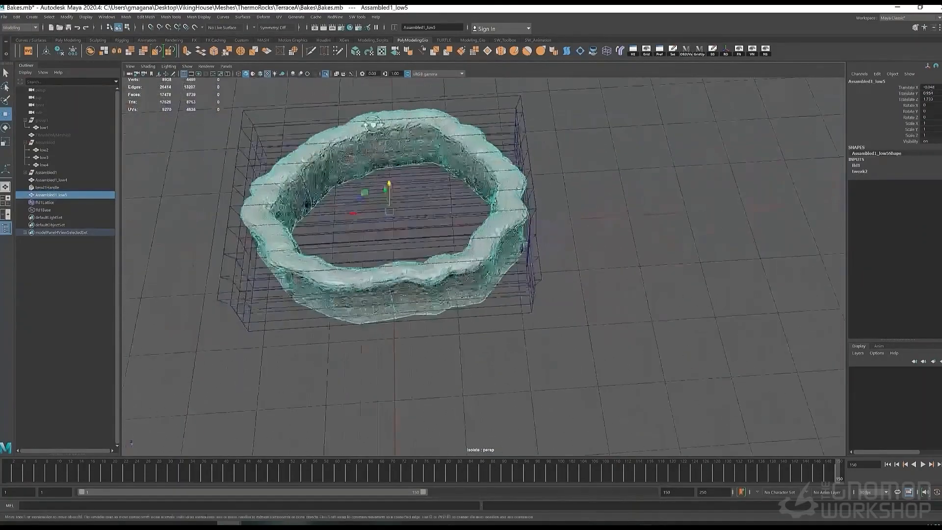
{"action": "key", "text": "alt+shift+d"}
- Return to object selection, make the wall ring a live surface, and activate Quad Draw
{"action": "left_click_drag", "start_coordinate": [374, 125], "coordinate": [405, 158], "text": "alt"}
{"action": "right_click_drag", "start_coordinate": [390, 148], "coordinate": [392, 125]}
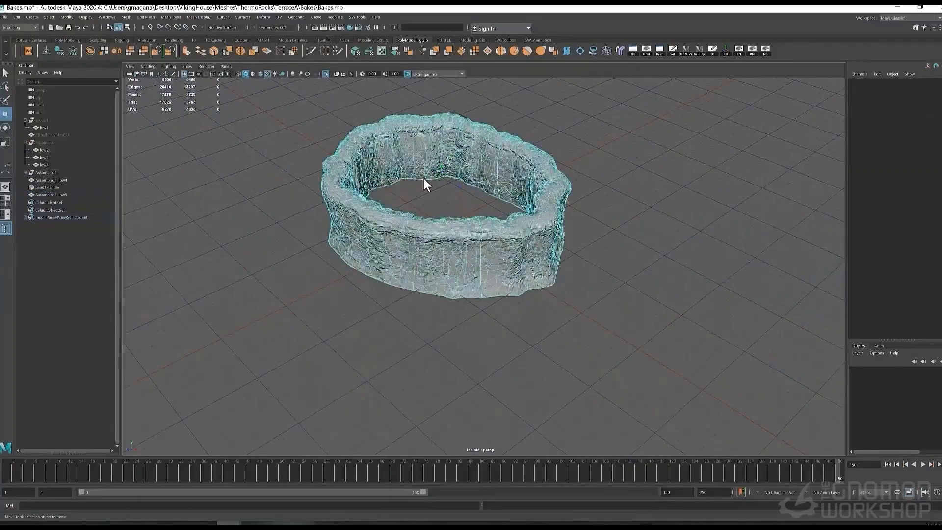
{"action": "left_click_drag", "start_coordinate": [423, 175], "coordinate": [520, 165], "text": "alt"}
{"action": "right_click_drag", "start_coordinate": [525, 160], "coordinate": [558, 133]}
{"action": "left_click", "coordinate": [561, 135]}
{"action": "left_click_drag", "start_coordinate": [584, 218], "coordinate": [496, 194], "text": "alt"}
{"action": "left_click", "coordinate": [456, 173]}
{"action": "left_click_drag", "start_coordinate": [441, 189], "coordinate": [405, 190], "text": "alt"}
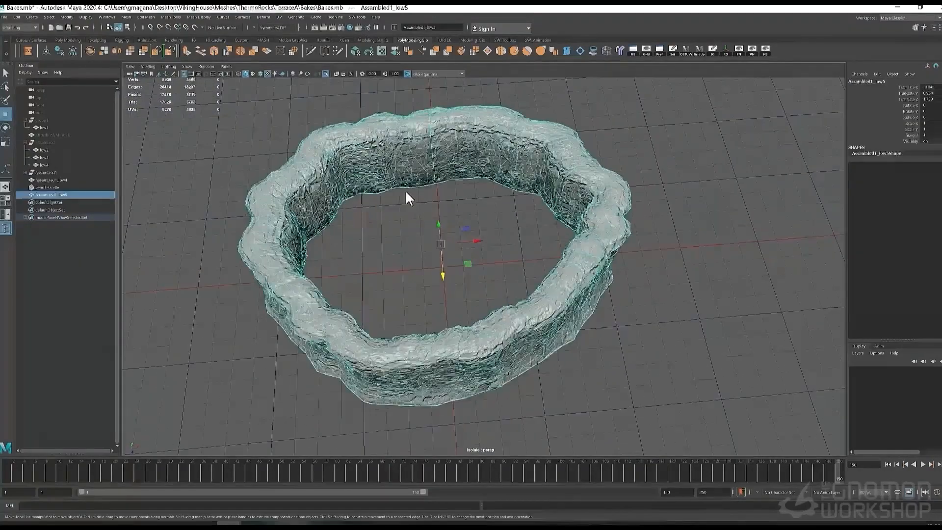
{"action": "left_click", "coordinate": [194, 27]}
{"action": "left_click", "coordinate": [916, 27]}
{"action": "left_click", "coordinate": [917, 361]}
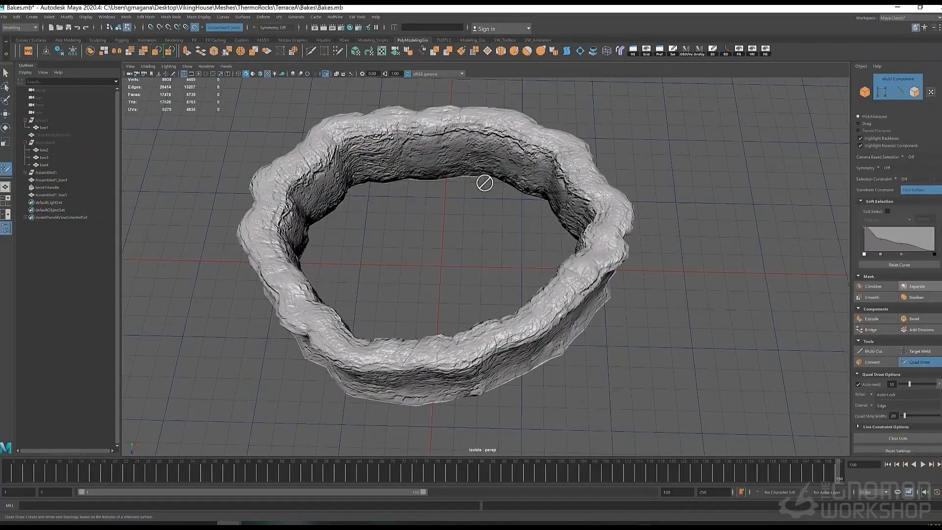
- Quad Draw adjoining strips across the ring's opening to fill the inside with a flat surface
{"action": "left_click", "coordinate": [395, 151], "text": "shift"}
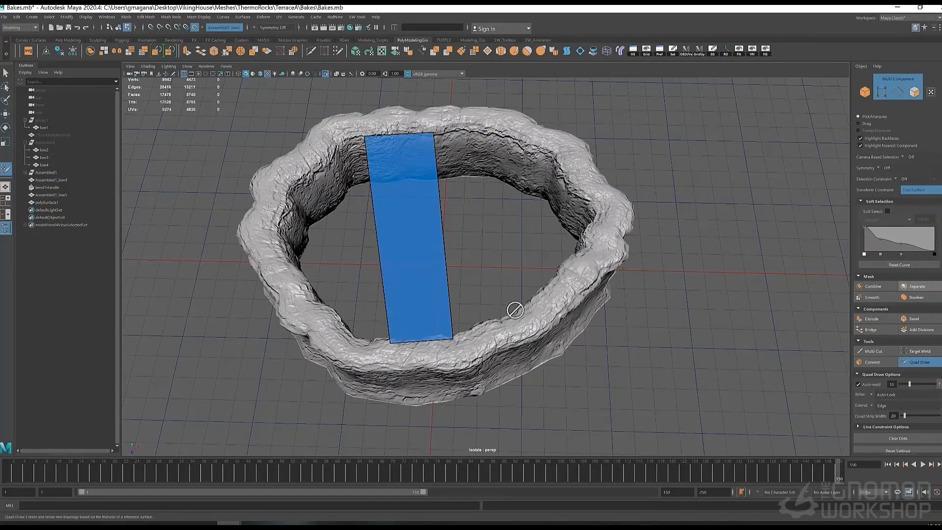
{"action": "left_click", "coordinate": [485, 294], "text": "shift"}
{"action": "left_click", "coordinate": [511, 204], "text": "shift"}
{"action": "left_click", "coordinate": [558, 159]}
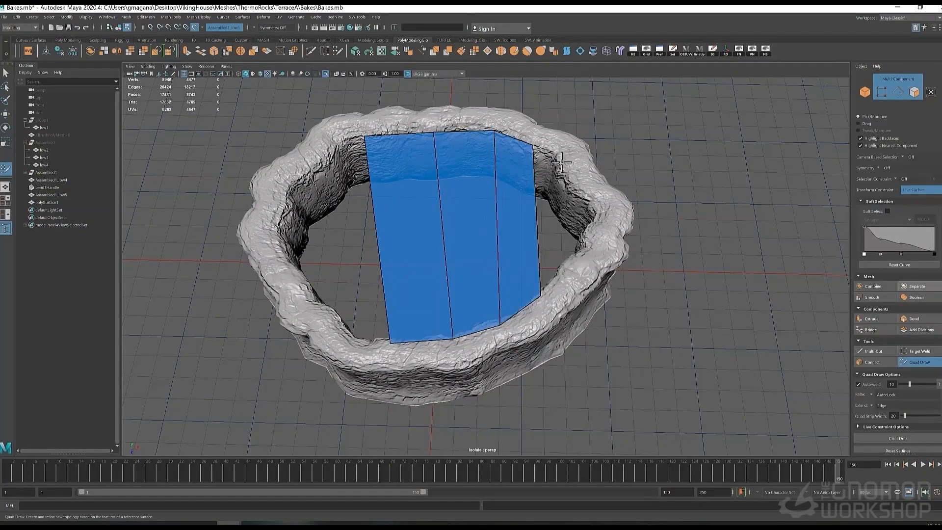
{"action": "left_click", "coordinate": [569, 265]}
{"action": "left_click", "coordinate": [552, 203], "text": "shift"}
{"action": "left_click", "coordinate": [577, 181]}
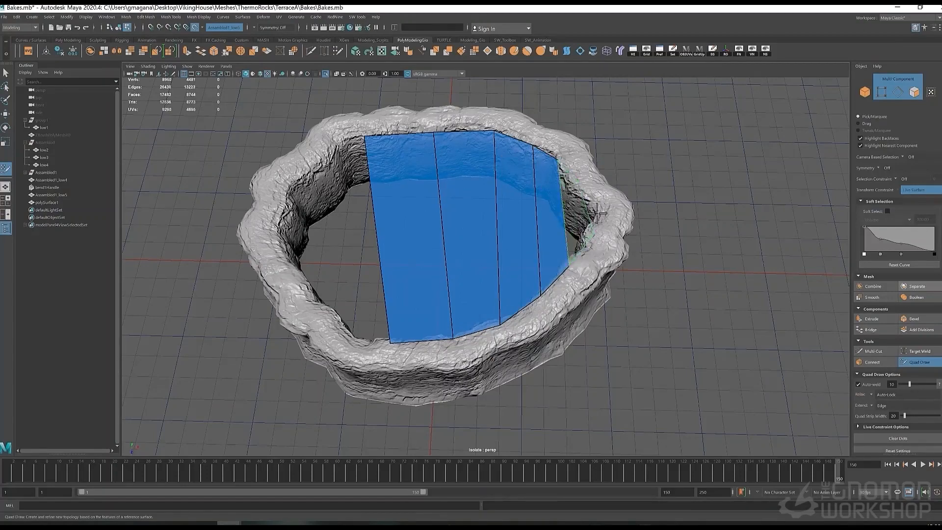
{"action": "key", "text": "ctrl+z"}
{"action": "left_click_drag", "start_coordinate": [601, 213], "coordinate": [312, 251], "text": "alt"}
{"action": "left_click", "coordinate": [581, 214], "text": "shift"}
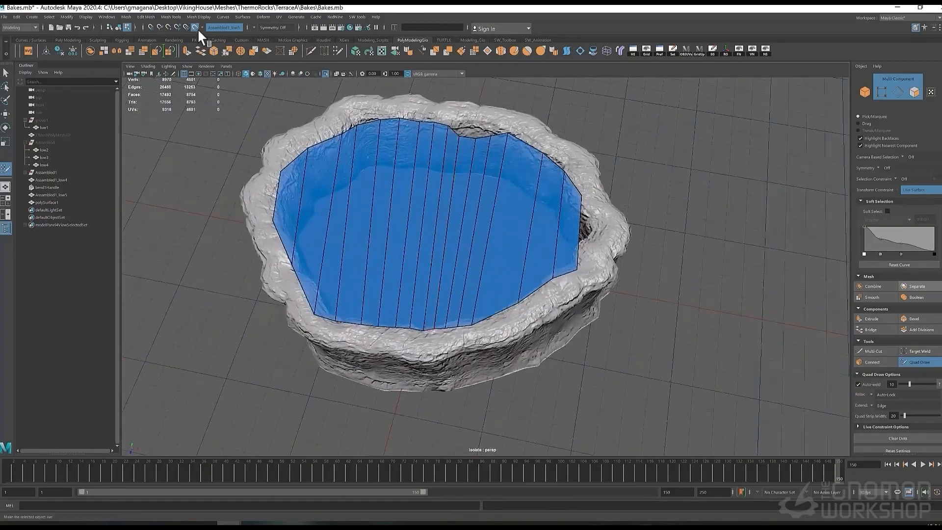
- Leave Quad Draw and pick edges along the drawn surface's border to fit it to the wall
{"action": "key", "text": "w"}
{"action": "left_click", "coordinate": [459, 187]}
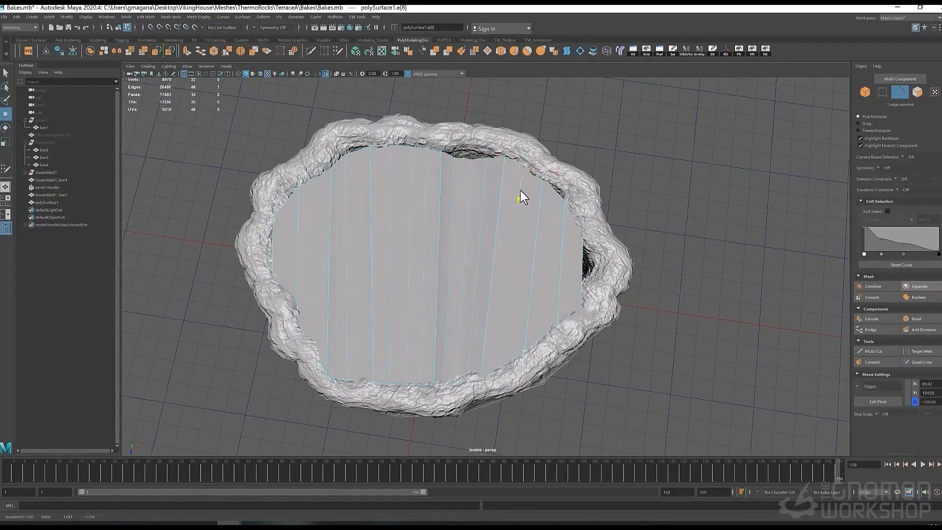
{"action": "left_click", "coordinate": [514, 166]}
{"action": "left_click", "coordinate": [499, 135]}
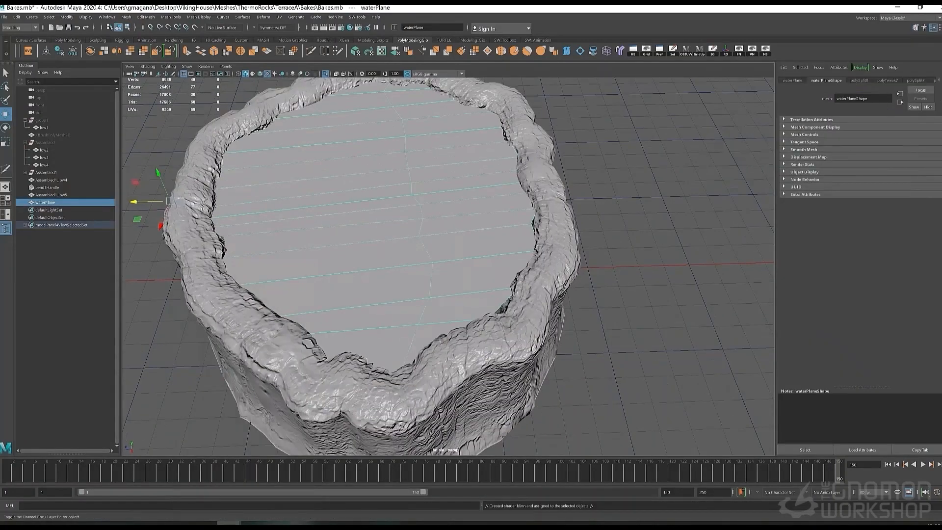
- Delete the waterPlane's history and freeze its transformations
{"action": "left_click", "coordinate": [941, 28]}
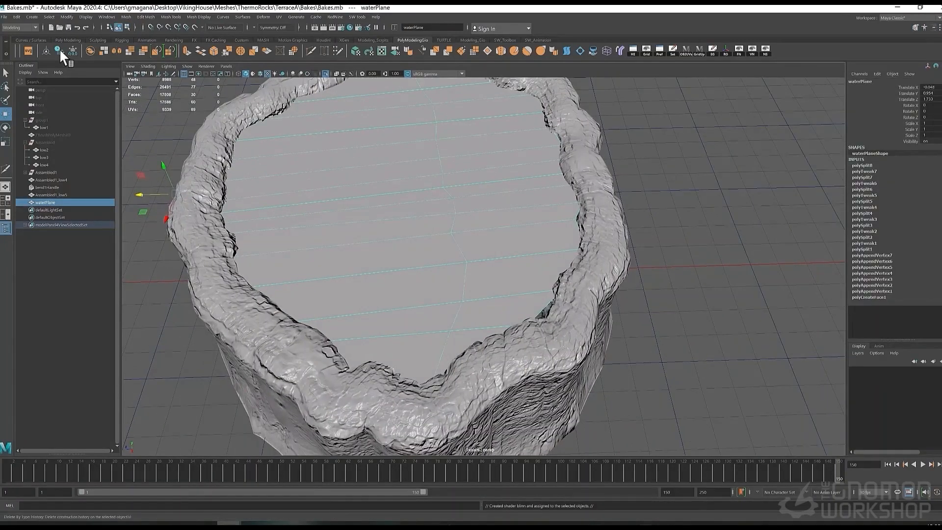
{"action": "left_click", "coordinate": [60, 51]}
{"action": "left_click", "coordinate": [72, 51]}
- Make the waterPlane's Blinn material partly transparent and pick a cyan-blue hue for its colour
{"action": "left_click", "coordinate": [934, 28]}
{"action": "left_click", "coordinate": [856, 80]}
{"action": "left_click", "coordinate": [850, 161]}
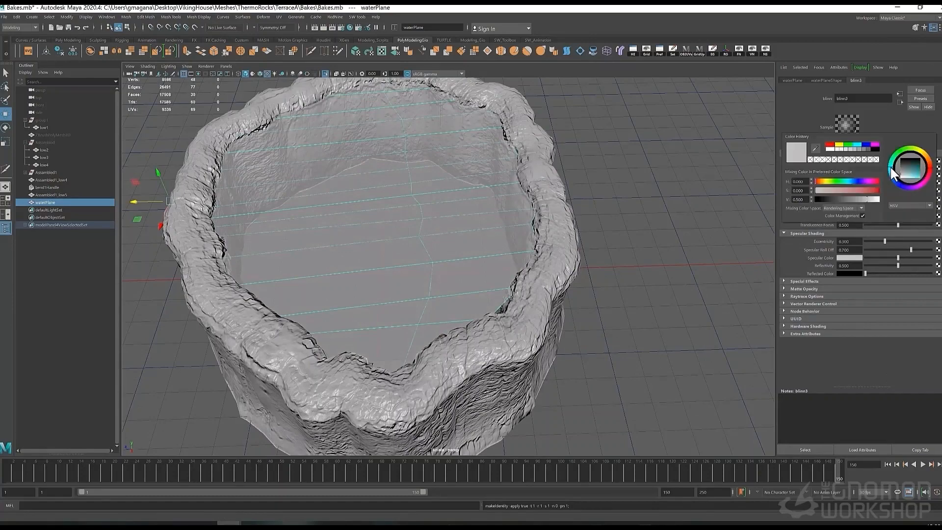
{"action": "left_click", "coordinate": [890, 167]}
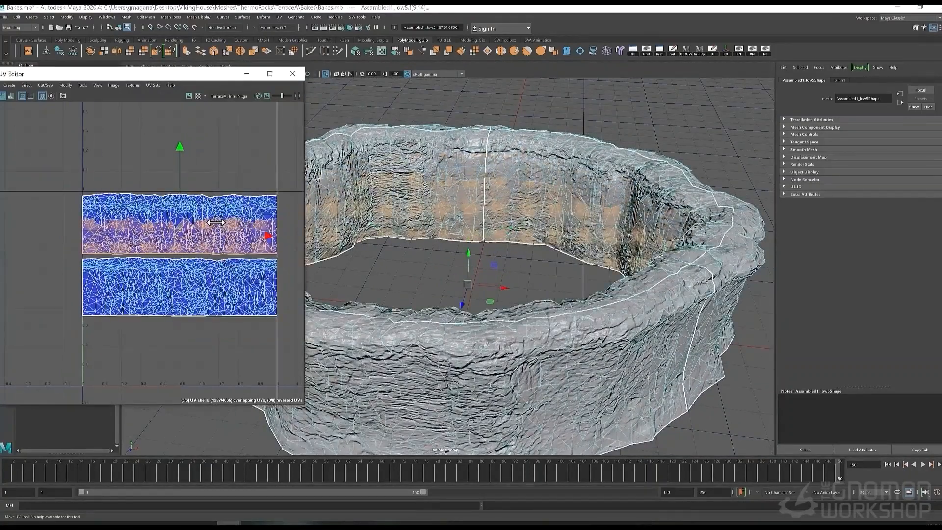
- Select the lower inner-wall faces through their UVs, leave out the outer-wall shell, and delete the selected faces
{"action": "left_click_drag", "start_coordinate": [77, 216], "coordinate": [330, 259]}
{"action": "left_click_drag", "start_coordinate": [442, 246], "coordinate": [457, 305], "text": "alt"}
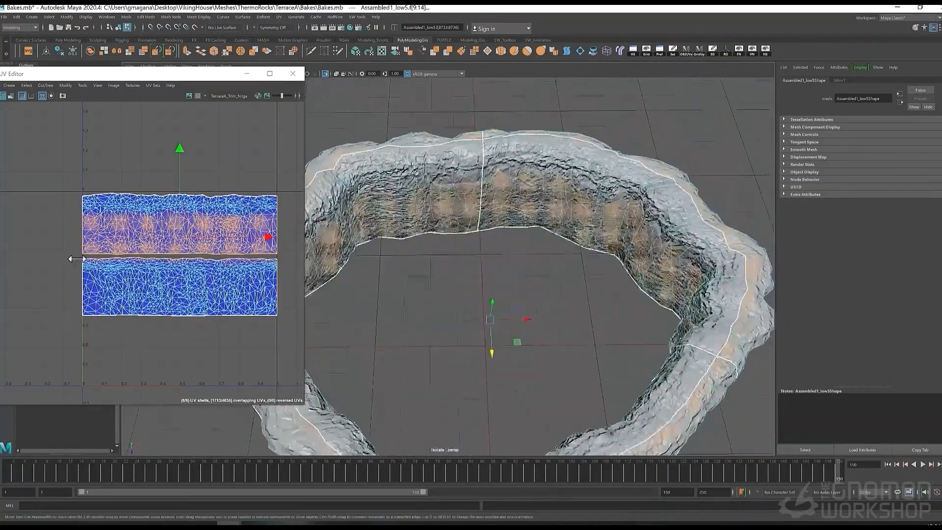
{"action": "left_click_drag", "start_coordinate": [69, 258], "coordinate": [299, 289], "text": "ctrl"}
{"action": "left_click_drag", "start_coordinate": [458, 264], "coordinate": [442, 245], "text": "alt"}
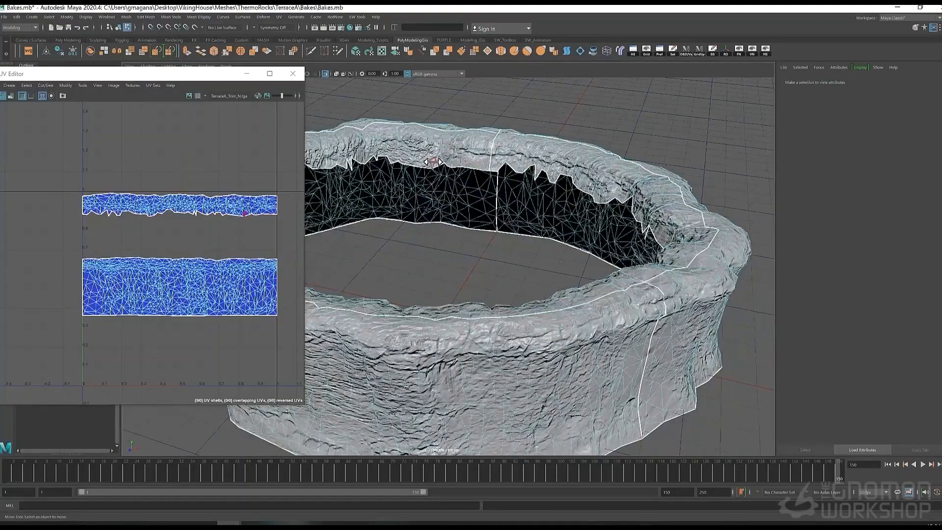
- Select all vertices of the trimmed wall ring and merge them
{"action": "left_click_drag", "start_coordinate": [432, 166], "coordinate": [442, 166], "text": "alt"}
{"action": "right_click_drag", "start_coordinate": [442, 167], "coordinate": [445, 197]}
{"action": "left_click_drag", "start_coordinate": [444, 194], "coordinate": [560, 180], "text": "alt"}
{"action": "right_click_drag", "start_coordinate": [564, 181], "coordinate": [549, 182]}
{"action": "scroll", "coordinate": [548, 182], "scroll_direction": "down", "scroll_amount": 4}
{"action": "left_click_drag", "start_coordinate": [314, 115], "coordinate": [594, 389]}
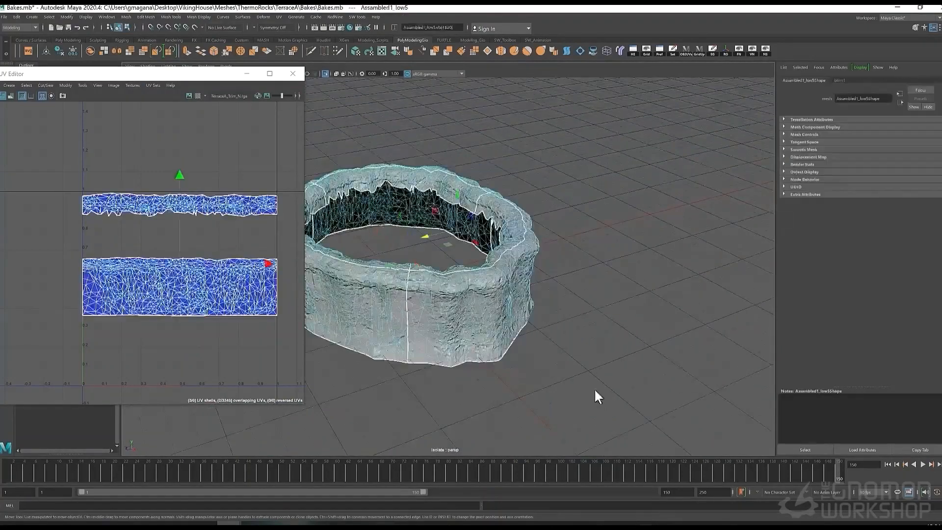
{"action": "right_click_drag", "start_coordinate": [384, 174], "coordinate": [392, 140], "text": "shift"}
- Select the jagged inner border edge loop and turn on Preserve UVs for the Scale tool
{"action": "scroll", "coordinate": [480, 206], "scroll_direction": "up", "scroll_amount": 4}
{"action": "right_click_drag", "start_coordinate": [514, 208], "coordinate": [514, 189]}
{"action": "double_click", "coordinate": [513, 201]}
{"action": "left_click_drag", "start_coordinate": [513, 201], "coordinate": [589, 198], "text": "alt"}
{"action": "scroll", "coordinate": [540, 201], "scroll_direction": "up", "scroll_amount": 2}
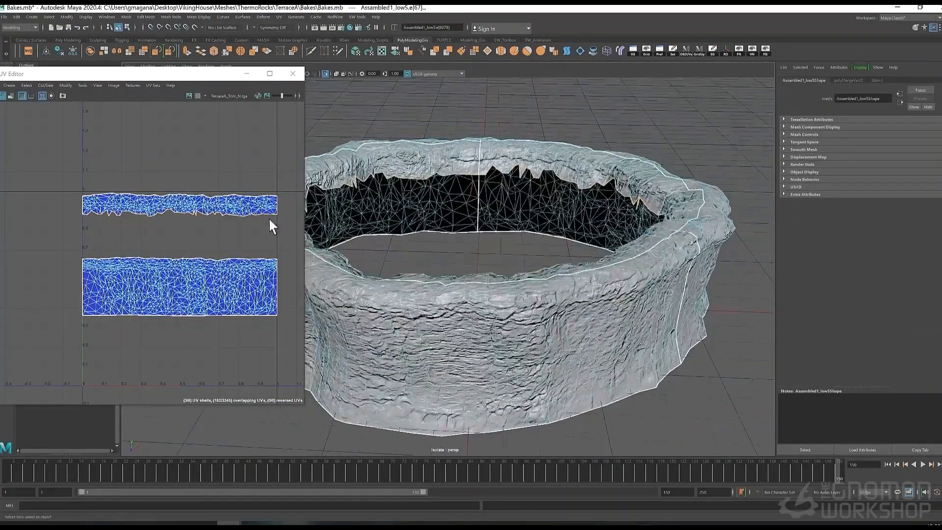
{"action": "key", "text": "r"}
{"action": "left_click", "coordinate": [941, 28]}
{"action": "left_click", "coordinate": [941, 28]}
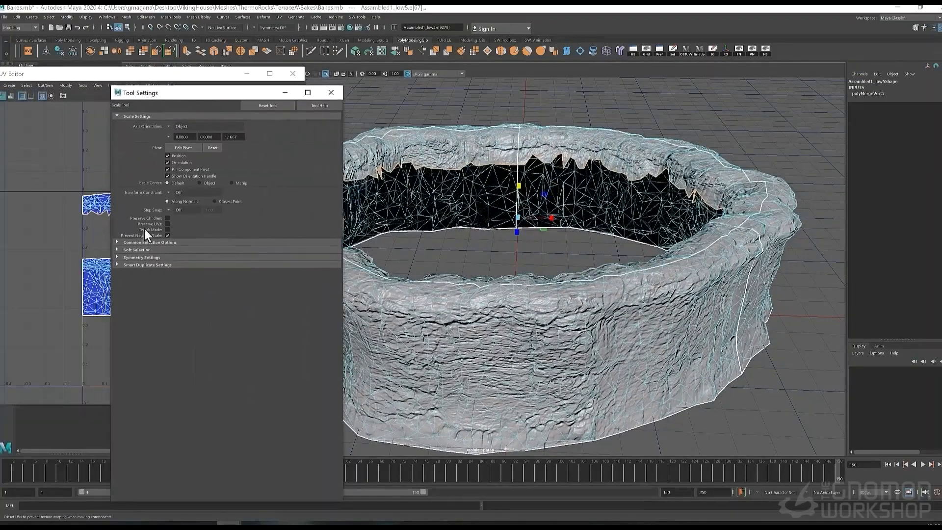
{"action": "left_click", "coordinate": [331, 92]}
- Scale the inner border edges vertically in UV space to flatten them into a straight line
{"action": "left_click_drag", "start_coordinate": [180, 128], "coordinate": [150, 217]}
{"action": "key", "text": "ctrl+z"}
{"action": "mouse_move", "coordinate": [518, 186]}
{"action": "left_mouse_down"}
{"action": "mouse_move", "coordinate": [518, 204]}
{"action": "mouse_move", "coordinate": [519, 191]}
{"action": "left_mouse_up"}
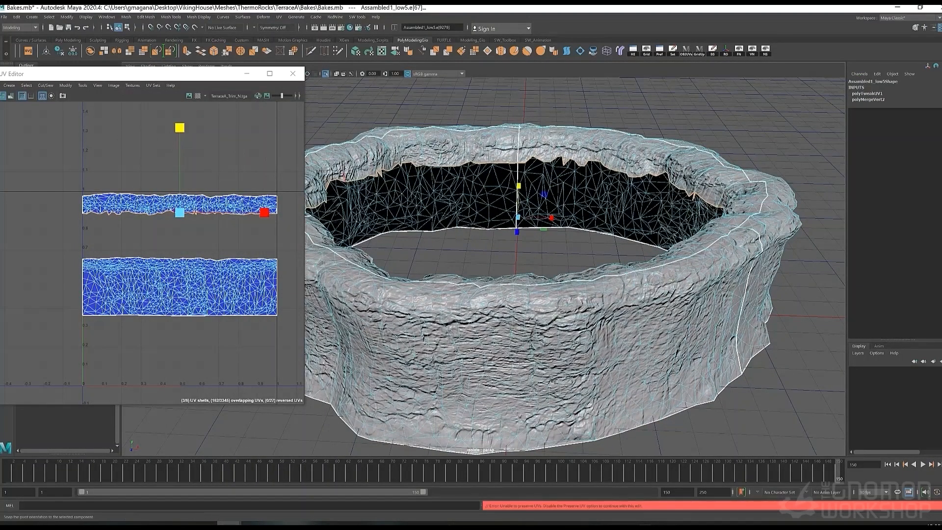
{"action": "left_click", "coordinate": [941, 28]}
{"action": "left_click", "coordinate": [90, 186]}
{"action": "key", "text": "ctrl+z"}
{"action": "left_click", "coordinate": [249, 55]}
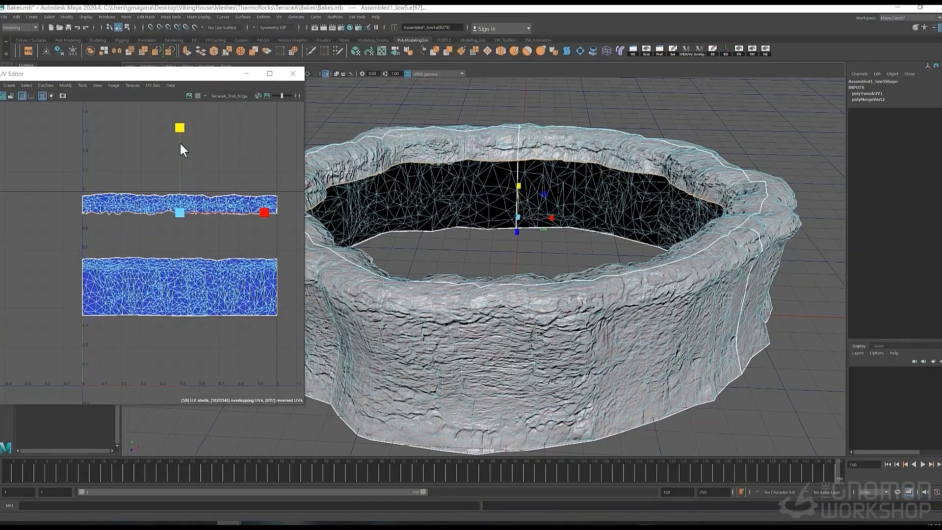
- Turn on soft selection with a 5.00 falloff radius and scale the inner border edges of the ring
{"action": "left_click_drag", "start_coordinate": [358, 204], "coordinate": [552, 204], "text": "alt"}
{"action": "left_click_drag", "start_coordinate": [410, 208], "coordinate": [440, 226], "text": "alt"}
{"action": "key", "text": "w"}
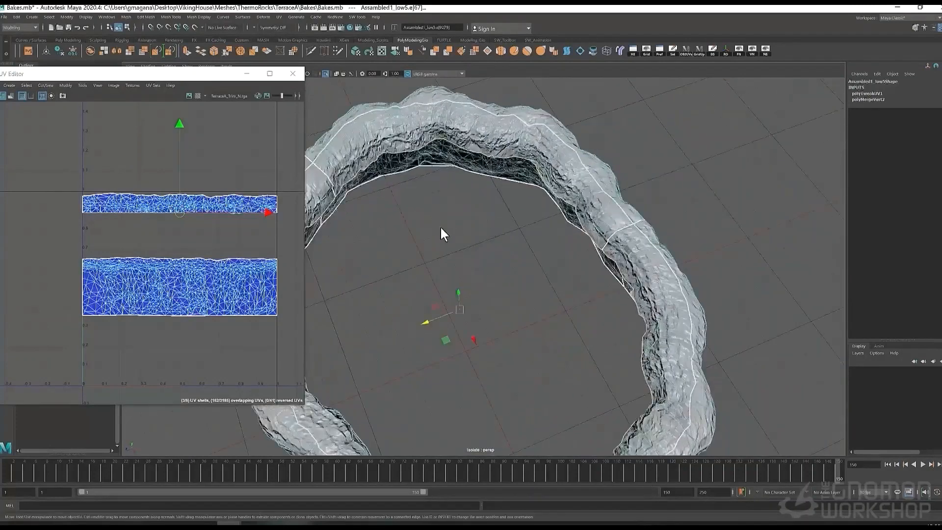
{"action": "left_click", "coordinate": [914, 28]}
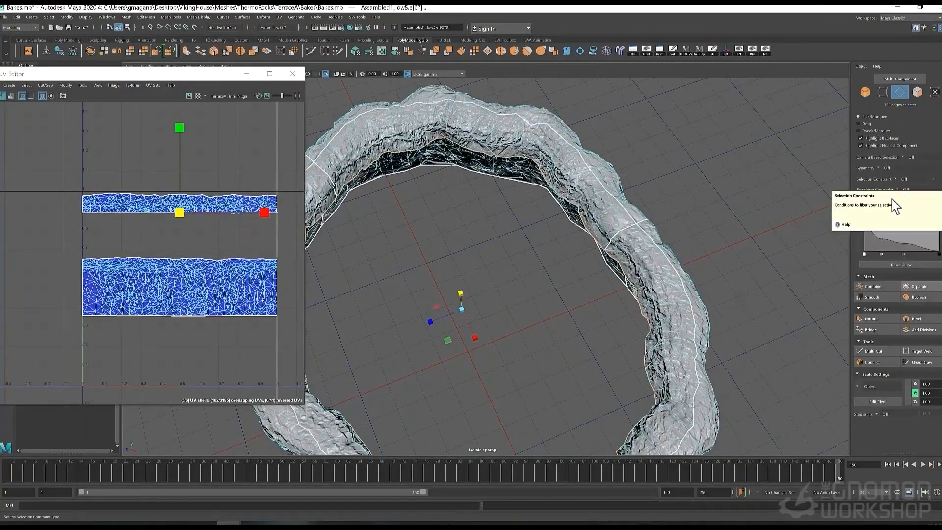
{"action": "key", "text": "Return"}
{"action": "left_click", "coordinate": [460, 308]}
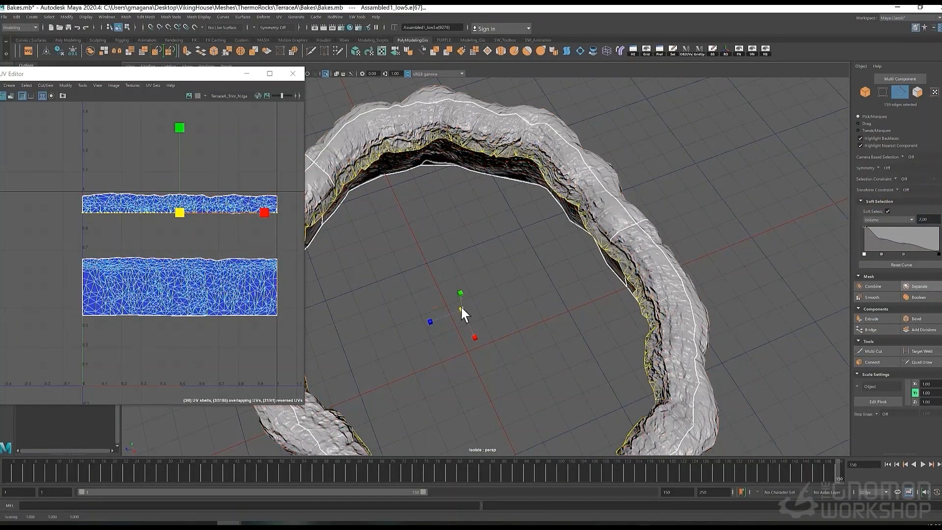
{"action": "left_click_drag", "start_coordinate": [461, 305], "coordinate": [564, 290], "text": "alt"}
{"action": "left_click_drag", "start_coordinate": [930, 219], "coordinate": [912, 220]}
{"action": "type", "text": "5"}
{"action": "key", "text": "Return"}
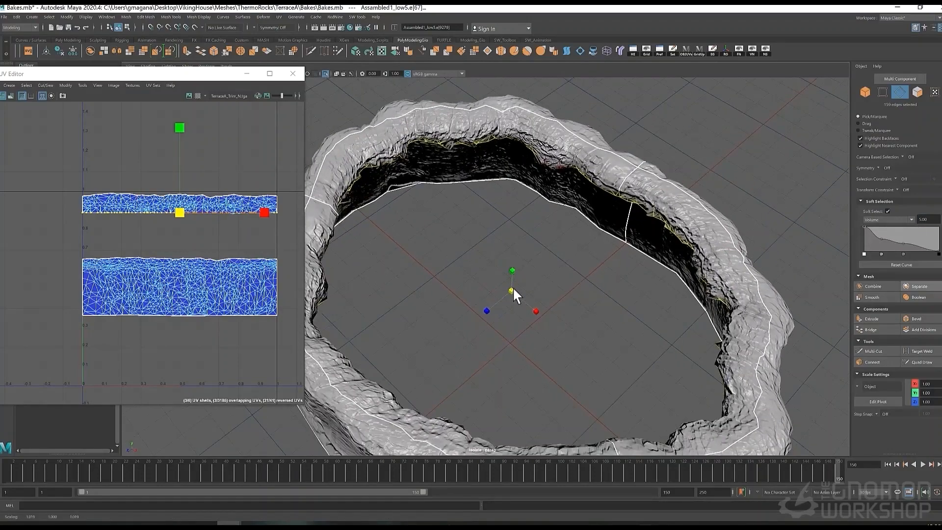
- Switch to vertex selection and pick a vertex on the inner wall near the trimmed border
{"action": "mouse_move", "coordinate": [540, 254]}
{"action": "left_mouse_down", "text": "alt"}
{"action": "mouse_move", "coordinate": [648, 255]}
{"action": "mouse_move", "coordinate": [508, 239]}
{"action": "mouse_move", "coordinate": [534, 244]}
{"action": "left_mouse_up", "text": "alt"}
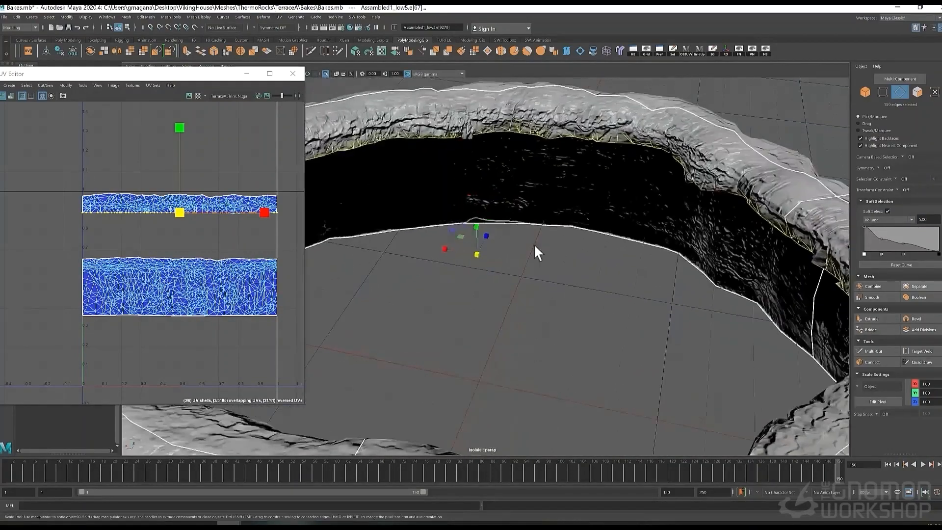
{"action": "right_click_drag", "start_coordinate": [449, 177], "coordinate": [417, 177]}
{"action": "double_click", "coordinate": [446, 196]}
{"action": "left_click_drag", "start_coordinate": [445, 218], "coordinate": [465, 199], "text": "alt"}
{"action": "scroll", "coordinate": [479, 176], "scroll_direction": "up", "scroll_amount": 5}
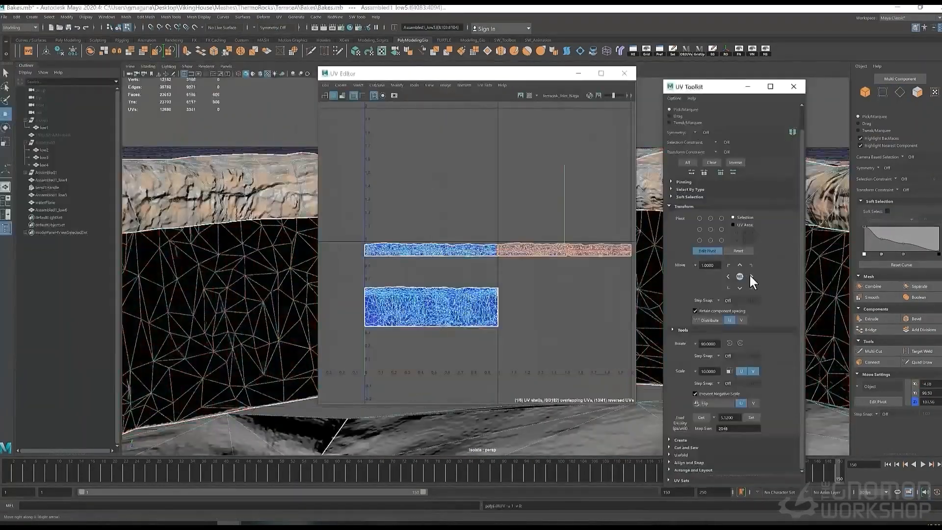
- Offset the upper-strip UV shells by 1.0000 so they line up side by side in one row
{"action": "left_click", "coordinate": [730, 320]}
{"action": "left_click", "coordinate": [728, 276]}
{"action": "double_click", "coordinate": [471, 267]}
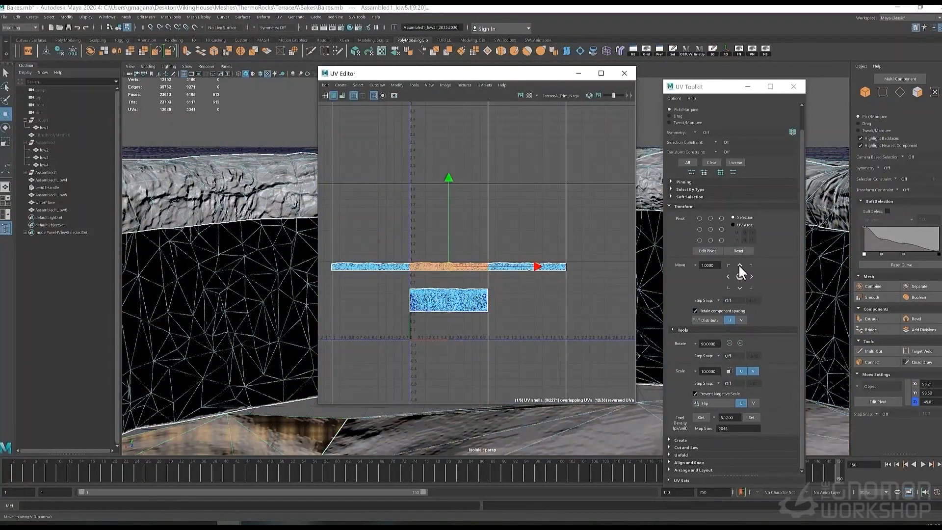
{"action": "left_click", "coordinate": [740, 265]}
{"action": "left_click", "coordinate": [740, 288]}
- Select the stray vertices beside the seam on the upper strip's lower border and merge them
{"action": "scroll", "coordinate": [511, 286], "scroll_direction": "up", "scroll_amount": 8}
{"action": "left_click", "coordinate": [455, 231]}
{"action": "right_click", "coordinate": [479, 214]}
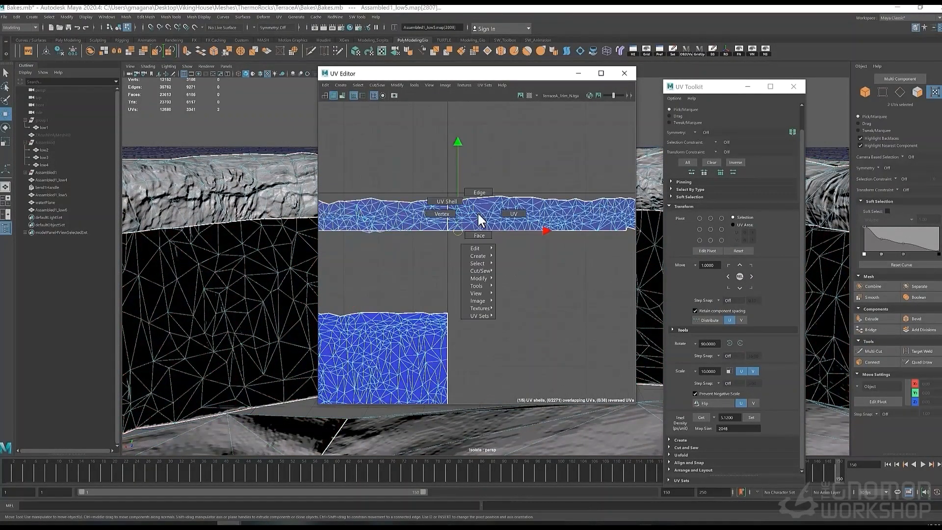
{"action": "right_click_drag", "start_coordinate": [472, 197], "coordinate": [453, 226]}
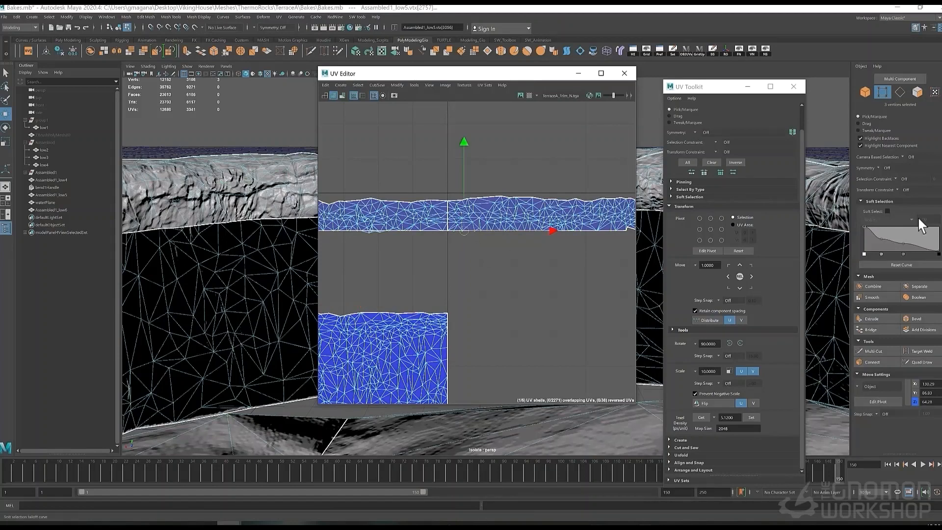
{"action": "key", "text": "g"}
- Select the short border edge at the notch beside the seam and collapse it
{"action": "scroll", "coordinate": [455, 225], "scroll_direction": "up", "scroll_amount": 3}
{"action": "right_click_drag", "start_coordinate": [462, 219], "coordinate": [463, 199]}
{"action": "left_click", "coordinate": [466, 228]}
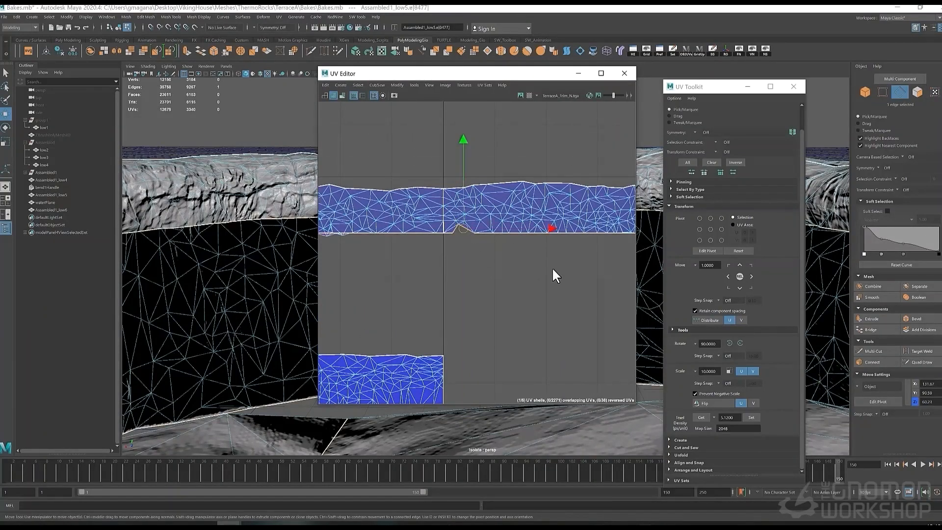
{"action": "right_click_drag", "start_coordinate": [497, 232], "coordinate": [471, 222], "text": "shift"}
- Switch to vertex selection and merge successive groups of crowded vertices along the upper strip's lower border in the UV Editor
{"action": "middle_click_drag", "start_coordinate": [626, 213], "coordinate": [516, 233], "text": "alt"}
{"action": "right_click_drag", "start_coordinate": [524, 243], "coordinate": [494, 241]}
{"action": "left_click_drag", "start_coordinate": [389, 245], "coordinate": [440, 258]}
{"action": "key", "text": "g"}
{"action": "key", "text": "g"}
{"action": "key", "text": "g"}
{"action": "mouse_move", "coordinate": [444, 246]}
{"action": "left_mouse_down"}
{"action": "mouse_move", "coordinate": [464, 258]}
{"action": "mouse_move", "coordinate": [461, 246]}
{"action": "left_mouse_up"}
{"action": "key", "text": "g"}
{"action": "key", "text": "g"}
{"action": "left_click_drag", "start_coordinate": [502, 263], "coordinate": [481, 248]}
{"action": "key", "text": "g"}
{"action": "left_click_drag", "start_coordinate": [517, 265], "coordinate": [499, 251]}
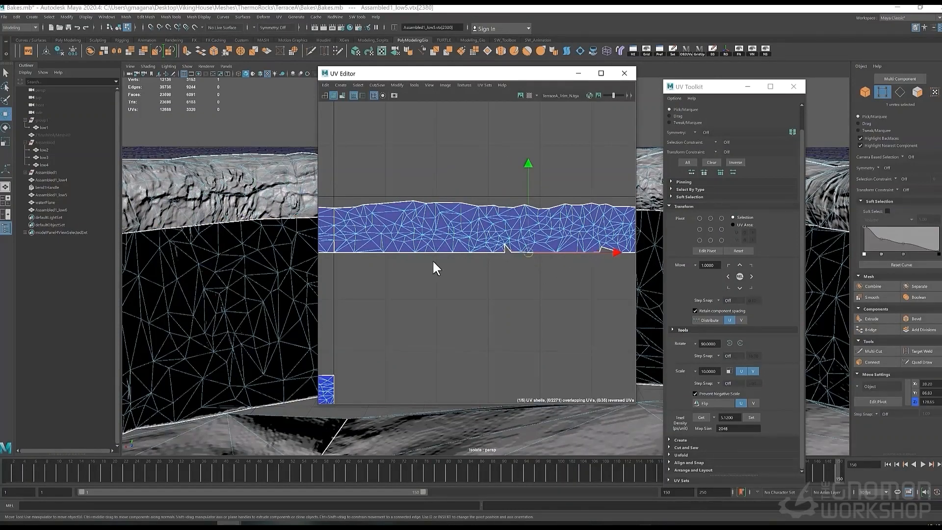
{"action": "key", "text": "g"}
- Merge the next two clusters of stray border vertices near the seam of the upper strip
{"action": "middle_click_drag", "start_coordinate": [387, 276], "coordinate": [423, 286], "text": "alt"}
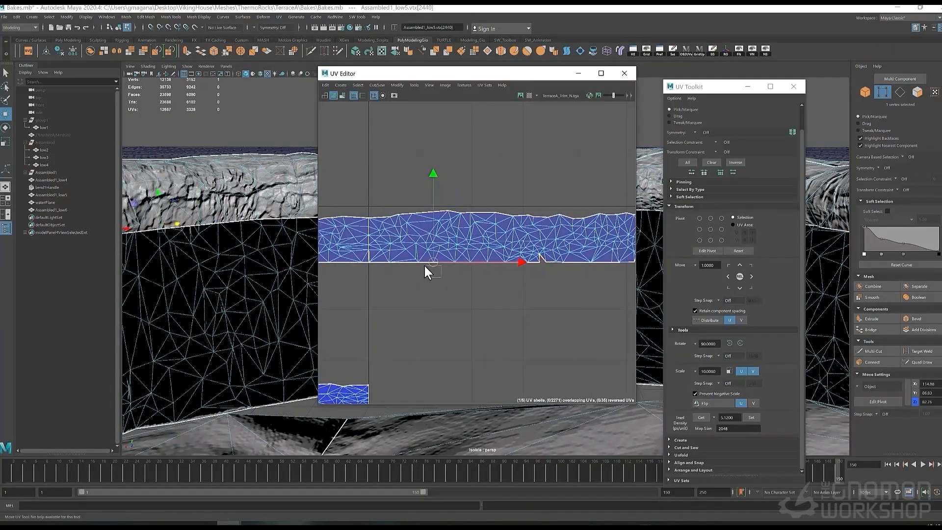
{"action": "left_click_drag", "start_coordinate": [425, 266], "coordinate": [411, 256]}
{"action": "key", "text": "g"}
{"action": "middle_click_drag", "start_coordinate": [489, 272], "coordinate": [455, 281], "text": "alt"}
{"action": "left_click_drag", "start_coordinate": [441, 281], "coordinate": [415, 266]}
{"action": "key", "text": "g"}
- Switch to edge selection and collapse the short edges at the two notches in the strip's lower border
{"action": "right_click_drag", "start_coordinate": [482, 261], "coordinate": [483, 244]}
{"action": "left_click", "coordinate": [507, 265]}
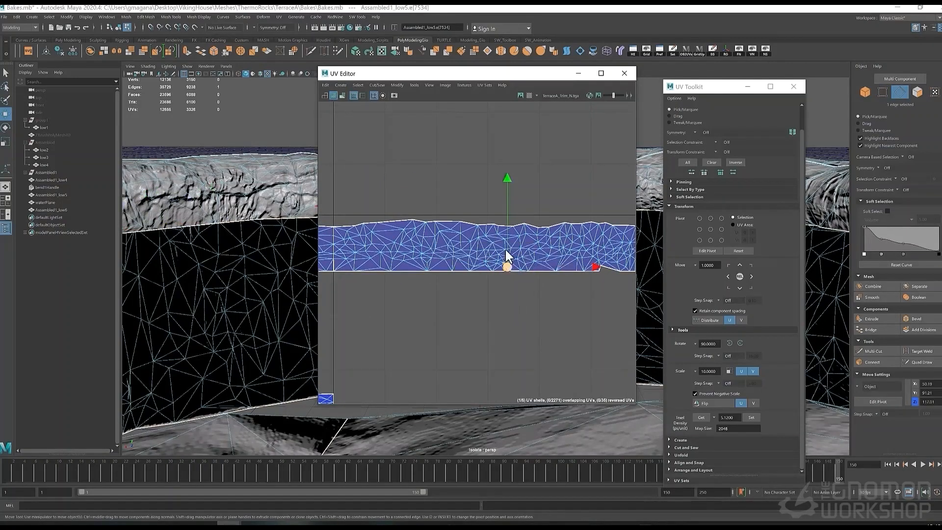
{"action": "left_click", "coordinate": [609, 268]}
{"action": "right_click_drag", "start_coordinate": [610, 268], "coordinate": [593, 268], "text": "shift"}
- Merge the crowded vertices on the lower border near the far end of the upper strip
{"action": "middle_click_drag", "start_coordinate": [610, 266], "coordinate": [423, 282], "text": "alt"}
{"action": "right_click_drag", "start_coordinate": [497, 292], "coordinate": [526, 294]}
{"action": "left_click_drag", "start_coordinate": [526, 294], "coordinate": [494, 278]}
{"action": "right_click_drag", "start_coordinate": [498, 280], "coordinate": [486, 281]}
{"action": "middle_click_drag", "start_coordinate": [595, 295], "coordinate": [544, 297], "text": "alt"}
{"action": "left_click_drag", "start_coordinate": [554, 298], "coordinate": [533, 282]}
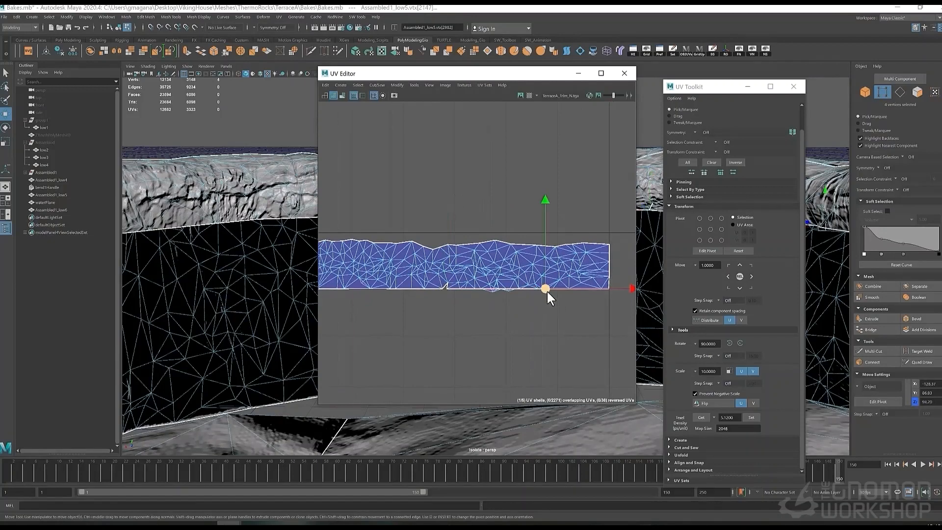
{"action": "key", "text": "g"}
{"action": "left_click", "coordinate": [499, 240], "text": "shift"}
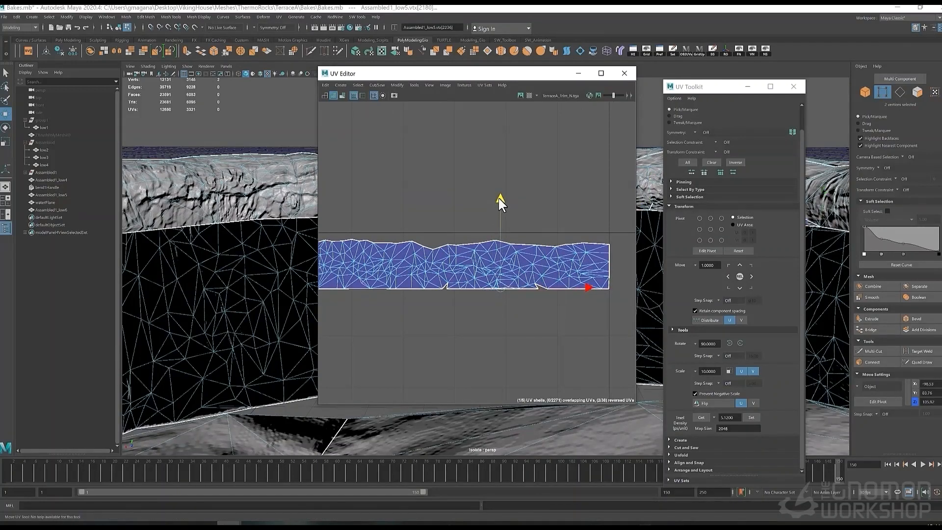
- Merge the vertex clusters along the lower border between the two remaining notches
{"action": "left_click_drag", "start_coordinate": [412, 301], "coordinate": [383, 281]}
{"action": "scroll", "coordinate": [519, 299], "scroll_direction": "up", "scroll_amount": 5}
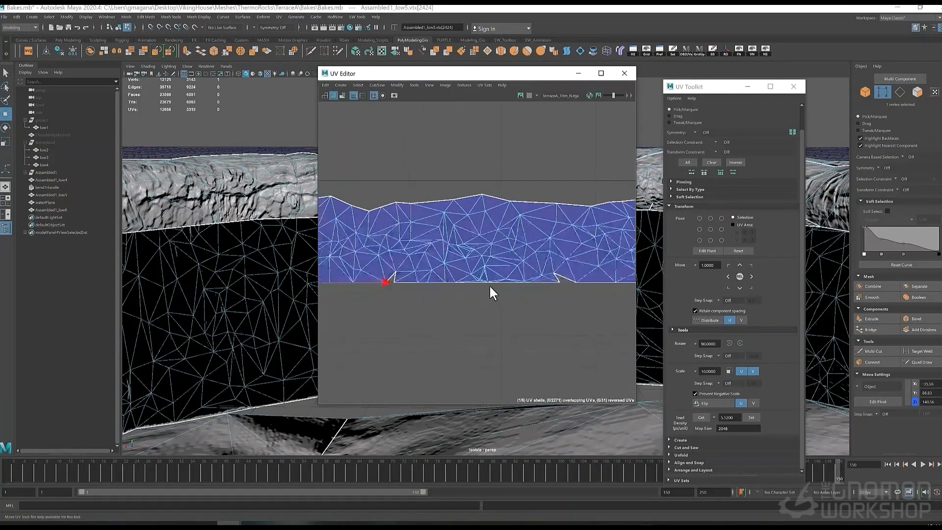
{"action": "left_click_drag", "start_coordinate": [493, 293], "coordinate": [464, 276]}
{"action": "key", "text": "g"}
{"action": "left_click_drag", "start_coordinate": [549, 295], "coordinate": [524, 278]}
{"action": "key", "text": "g"}
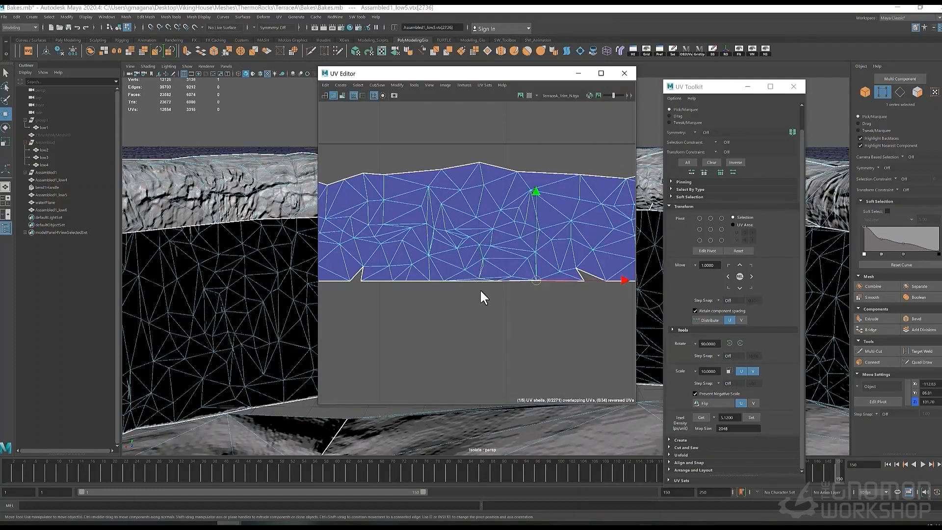
{"action": "key", "text": "g"}
{"action": "left_click_drag", "start_coordinate": [434, 280], "coordinate": [386, 276]}
{"action": "key", "text": "g"}
- Collapse the short border edges at both remaining notches of the upper strip
{"action": "right_click_drag", "start_coordinate": [394, 281], "coordinate": [367, 254]}
{"action": "left_click", "coordinate": [360, 273]}
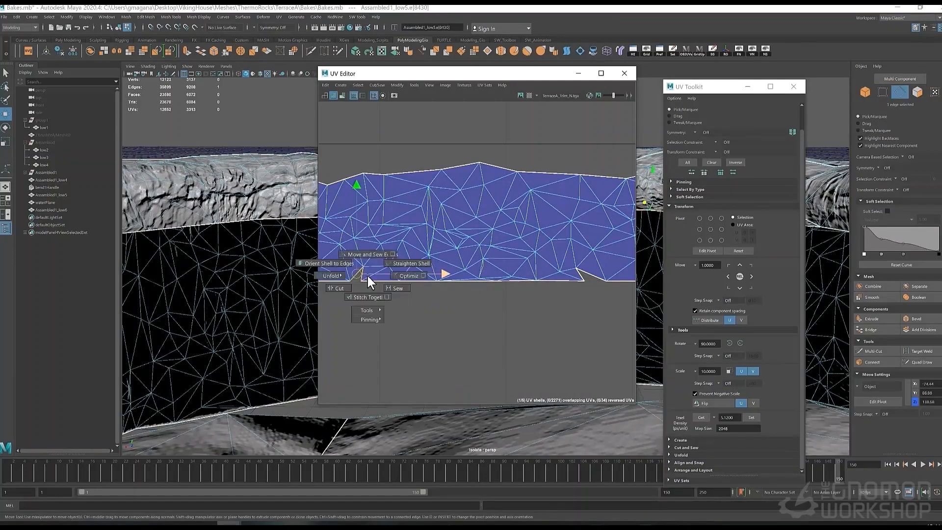
{"action": "left_click", "coordinate": [583, 271]}
{"action": "right_click_drag", "start_coordinate": [584, 272], "coordinate": [583, 250], "text": "shift"}
{"action": "scroll", "coordinate": [522, 284], "scroll_direction": "down", "scroll_amount": 6}
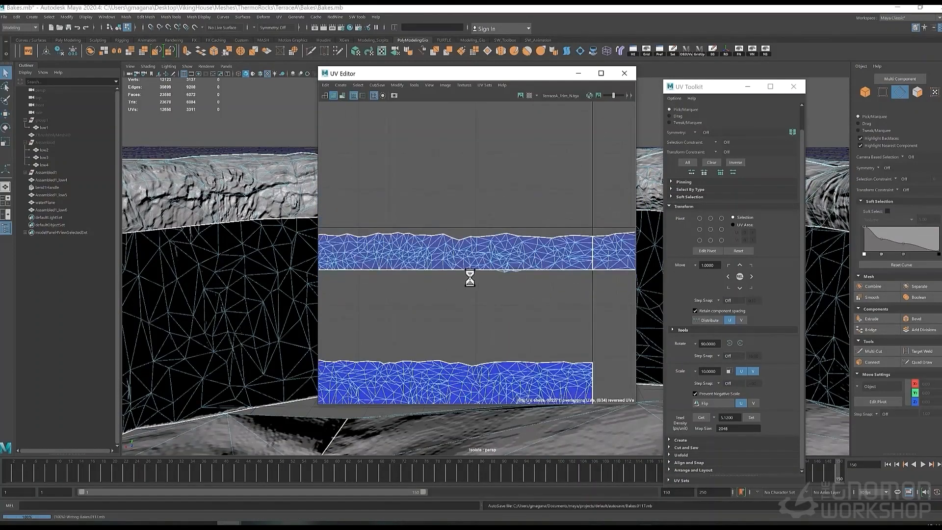
- Merge the overlapping vertices still crowding the nearly straight stretch of the strip's lower border
{"action": "scroll", "coordinate": [497, 281], "scroll_direction": "up", "scroll_amount": 5}
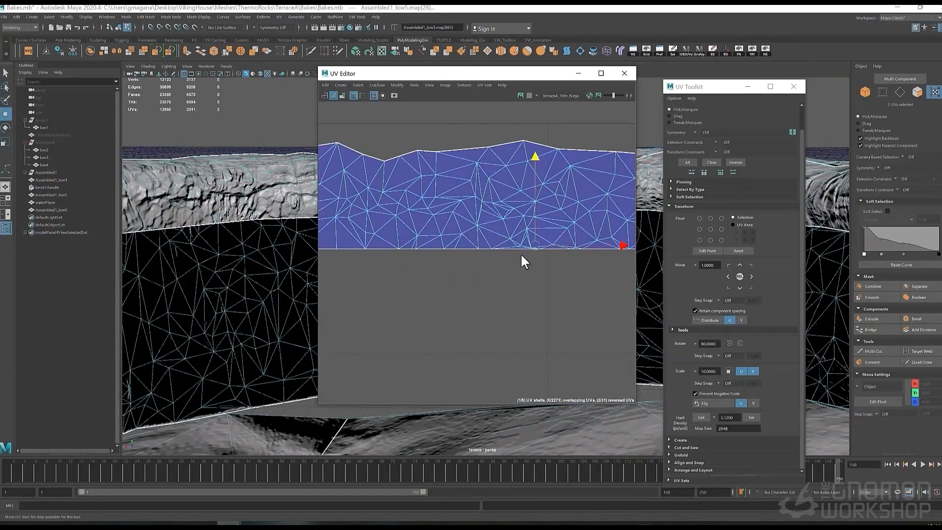
{"action": "scroll", "coordinate": [522, 254], "scroll_direction": "up", "scroll_amount": 4}
{"action": "left_click_drag", "start_coordinate": [502, 231], "coordinate": [568, 272]}
{"action": "key", "text": "g"}
{"action": "middle_click_drag", "start_coordinate": [568, 271], "coordinate": [475, 285], "text": "alt"}
{"action": "left_click_drag", "start_coordinate": [533, 272], "coordinate": [494, 255]}
{"action": "key", "text": "g"}
{"action": "key", "text": "g"}
{"action": "left_click_drag", "start_coordinate": [397, 261], "coordinate": [484, 275]}
{"action": "key", "text": "g"}
- Collapse the leftover short edge on the strip's border and select the neighbouring border vertices
{"action": "scroll", "coordinate": [515, 300], "scroll_direction": "down", "scroll_amount": 4}
{"action": "middle_click_drag", "start_coordinate": [530, 300], "coordinate": [506, 299], "text": "alt"}
{"action": "right_click_drag", "start_coordinate": [459, 284], "coordinate": [461, 262]}
{"action": "left_click", "coordinate": [460, 282]}
{"action": "middle_click_drag", "start_coordinate": [456, 289], "coordinate": [590, 294], "text": "alt"}
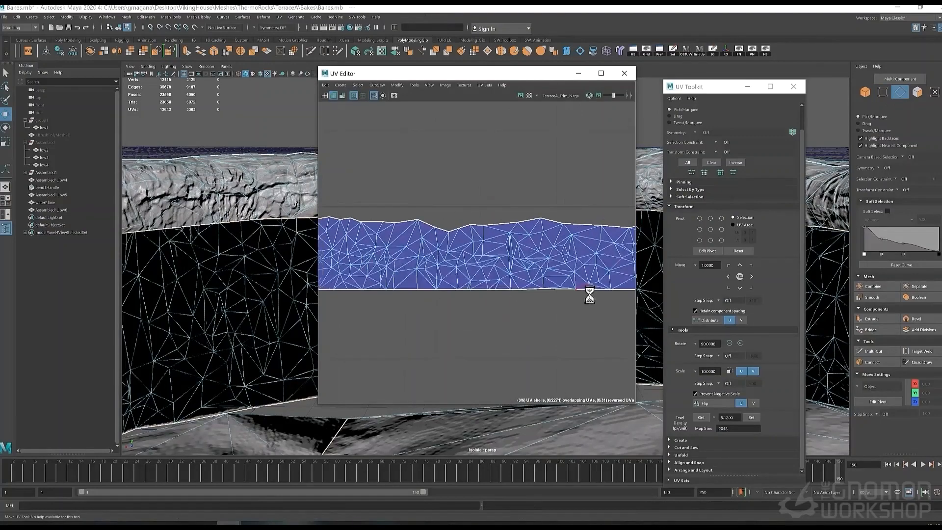
{"action": "right_click_drag", "start_coordinate": [505, 295], "coordinate": [470, 295]}
{"action": "left_click_drag", "start_coordinate": [522, 299], "coordinate": [506, 284]}
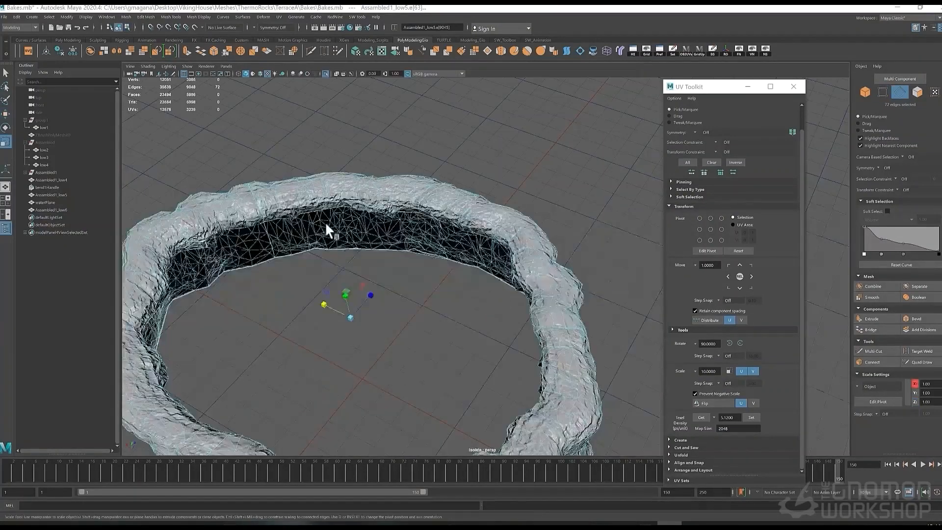
- Extrude the ring's open inner border edges and merge the crowded vertices at the first corner of the new band
{"action": "key", "text": "ctrl+e"}
{"action": "left_click_drag", "start_coordinate": [326, 243], "coordinate": [337, 314]}
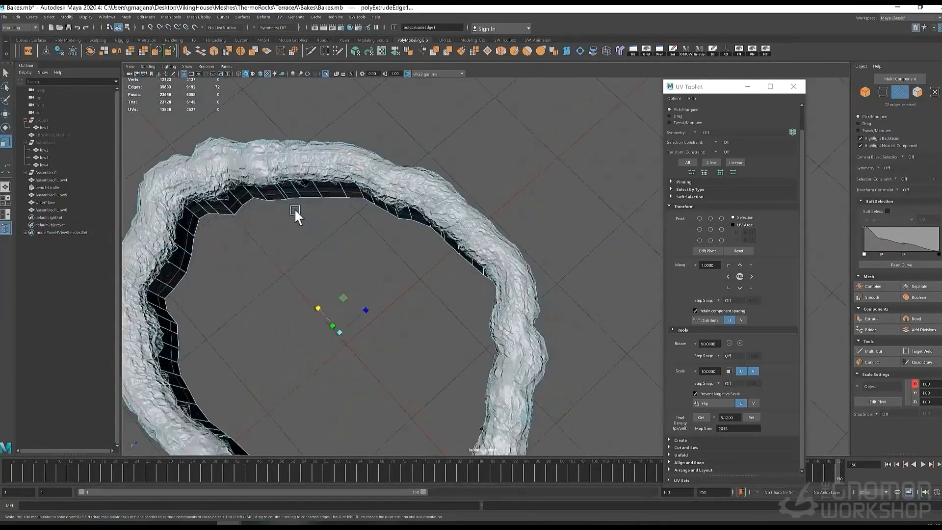
{"action": "right_click_drag", "start_coordinate": [294, 208], "coordinate": [262, 208]}
{"action": "left_click_drag", "start_coordinate": [284, 205], "coordinate": [310, 186]}
{"action": "right_click_drag", "start_coordinate": [309, 211], "coordinate": [309, 189], "text": "shift"}
{"action": "left_click_drag", "start_coordinate": [324, 235], "coordinate": [345, 199], "text": "alt"}
{"action": "right_click_drag", "start_coordinate": [346, 199], "coordinate": [393, 207], "text": "alt"}
- Merge the pinched vertex groups at the next corners along the extruded band
{"action": "middle_click_drag", "start_coordinate": [393, 206], "coordinate": [466, 216], "text": "alt"}
{"action": "left_click_drag", "start_coordinate": [467, 217], "coordinate": [395, 247], "text": "alt"}
{"action": "key", "text": "g"}
{"action": "left_click_drag", "start_coordinate": [355, 216], "coordinate": [373, 196]}
{"action": "key", "text": "g"}
{"action": "left_click_drag", "start_coordinate": [425, 189], "coordinate": [400, 167]}
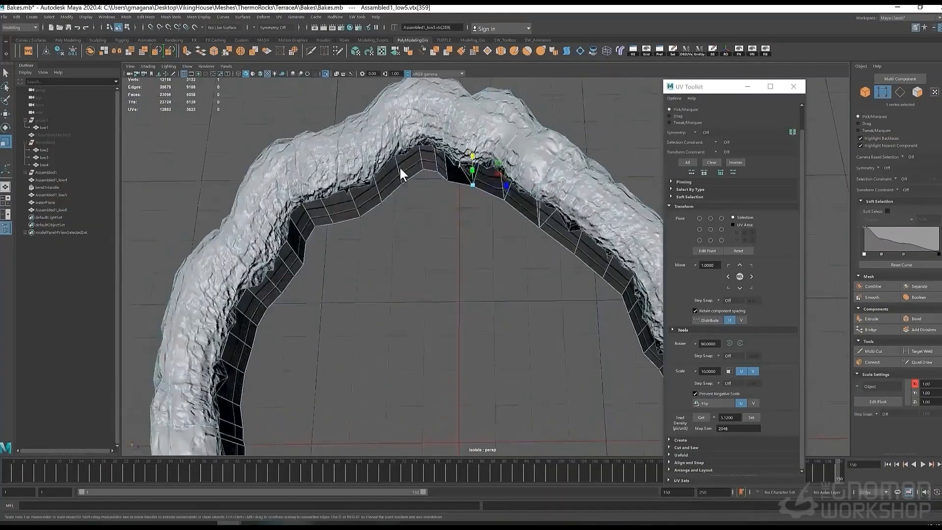
{"action": "key", "text": "g"}
- Collapse the overly narrow cross edges along the extruded inner band one after another
{"action": "left_click_drag", "start_coordinate": [366, 211], "coordinate": [337, 175], "text": "alt"}
{"action": "double_click", "coordinate": [337, 174]}
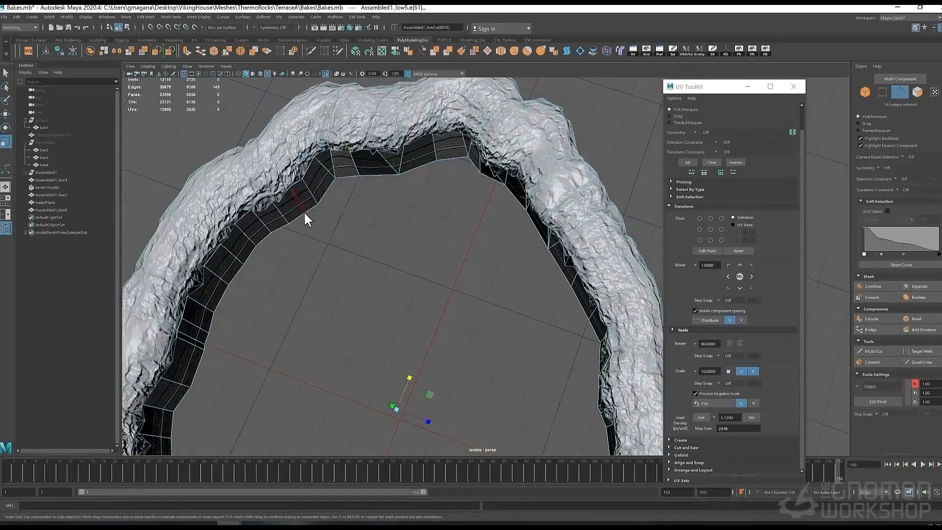
{"action": "left_click", "coordinate": [311, 208]}
{"action": "key", "text": "g"}
{"action": "left_click", "coordinate": [264, 239]}
{"action": "key", "text": "g"}
{"action": "left_click_drag", "start_coordinate": [353, 236], "coordinate": [406, 197], "text": "alt"}
{"action": "left_click", "coordinate": [372, 143]}
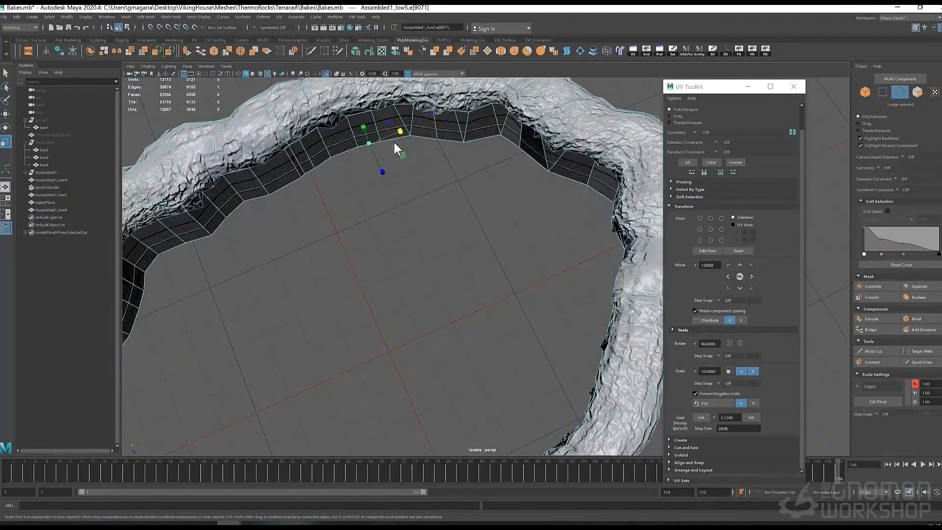
{"action": "key", "text": "g"}
{"action": "left_click_drag", "start_coordinate": [357, 165], "coordinate": [318, 193], "text": "alt"}
{"action": "left_click", "coordinate": [332, 164]}
{"action": "key", "text": "g"}
- Merge the remaining close vertex pairs on the band's open border
{"action": "left_click_drag", "start_coordinate": [379, 196], "coordinate": [364, 225], "text": "alt"}
{"action": "middle_click_drag", "start_coordinate": [363, 225], "coordinate": [444, 230], "text": "alt"}
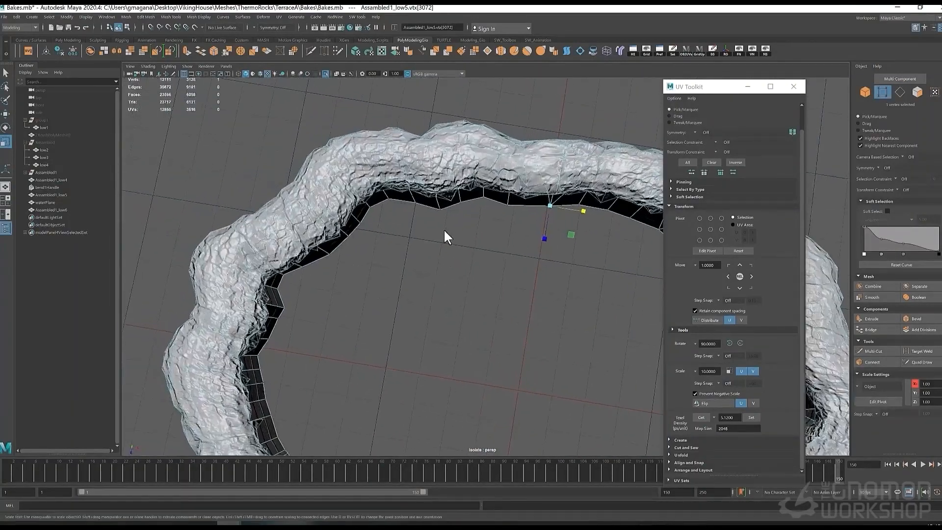
{"action": "mouse_move", "coordinate": [445, 232]}
{"action": "left_mouse_down", "text": "alt"}
{"action": "mouse_move", "coordinate": [454, 221]}
{"action": "mouse_move", "coordinate": [434, 221]}
{"action": "left_mouse_up", "text": "alt"}
{"action": "key", "text": "g"}
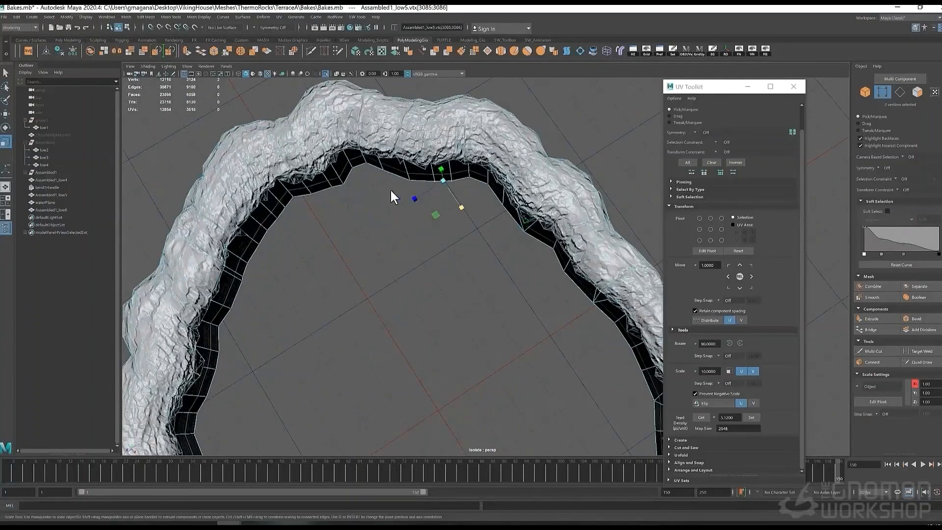
{"action": "key", "text": "g"}
- Switch to edge selection and extrude the band's open border inward to start the basin floor
{"action": "left_click_drag", "start_coordinate": [392, 197], "coordinate": [461, 191], "text": "alt"}
{"action": "right_click_drag", "start_coordinate": [445, 204], "coordinate": [445, 182]}
{"action": "left_click_drag", "start_coordinate": [445, 206], "coordinate": [484, 207], "text": "alt"}
{"action": "right_click_drag", "start_coordinate": [484, 207], "coordinate": [484, 185]}
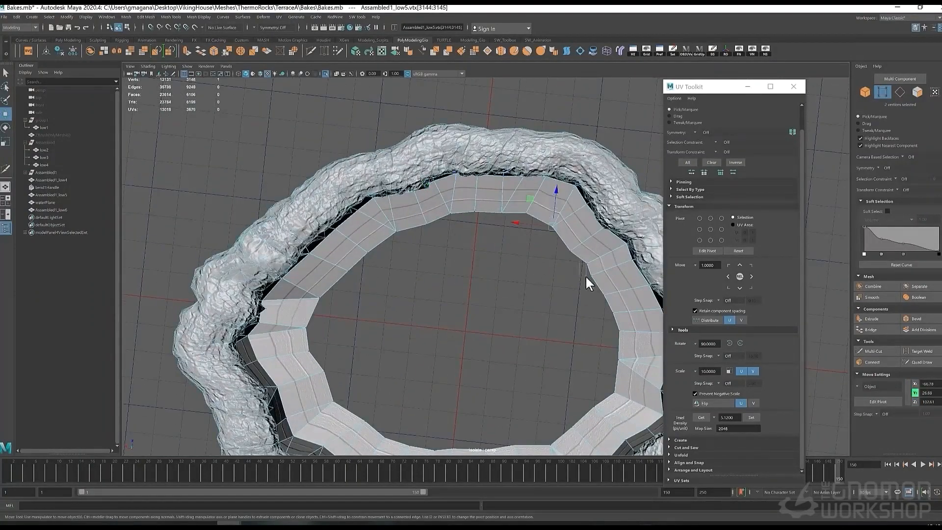
- Merge the selected floor border vertices, then extrude the floor's inner border further inward and lower it slightly
{"action": "key", "text": "g"}
{"action": "left_click_drag", "start_coordinate": [614, 328], "coordinate": [456, 226], "text": "alt"}
{"action": "left_click_drag", "start_coordinate": [489, 310], "coordinate": [466, 310], "text": "shift"}
{"action": "left_click_drag", "start_coordinate": [481, 310], "coordinate": [483, 255], "text": "alt"}
{"action": "key", "text": "w"}
{"action": "left_click_drag", "start_coordinate": [450, 301], "coordinate": [451, 311]}
{"action": "left_click_drag", "start_coordinate": [450, 312], "coordinate": [486, 304], "text": "alt"}
{"action": "right_click_drag", "start_coordinate": [483, 271], "coordinate": [459, 271]}
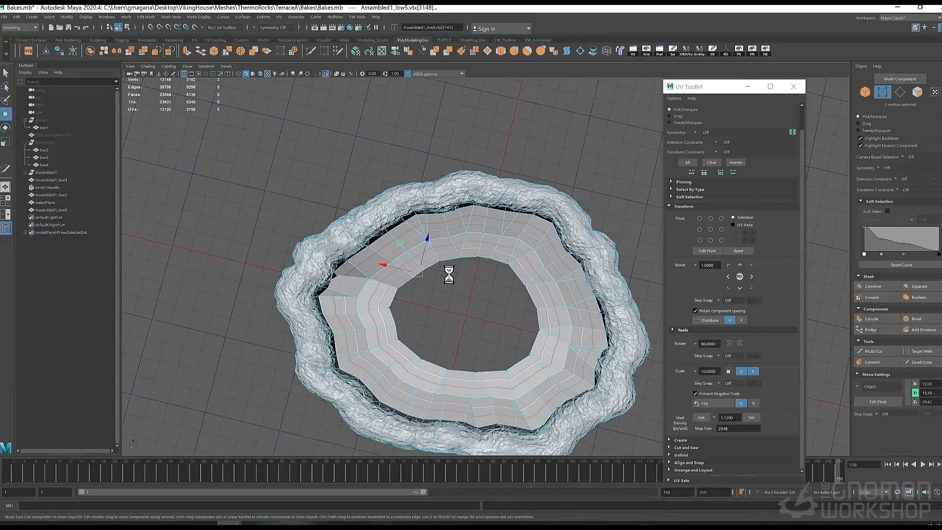
- Replace the trial hole fill with another inward extrusion of the border and merge it to a single centre point
{"action": "left_click", "coordinate": [488, 51]}
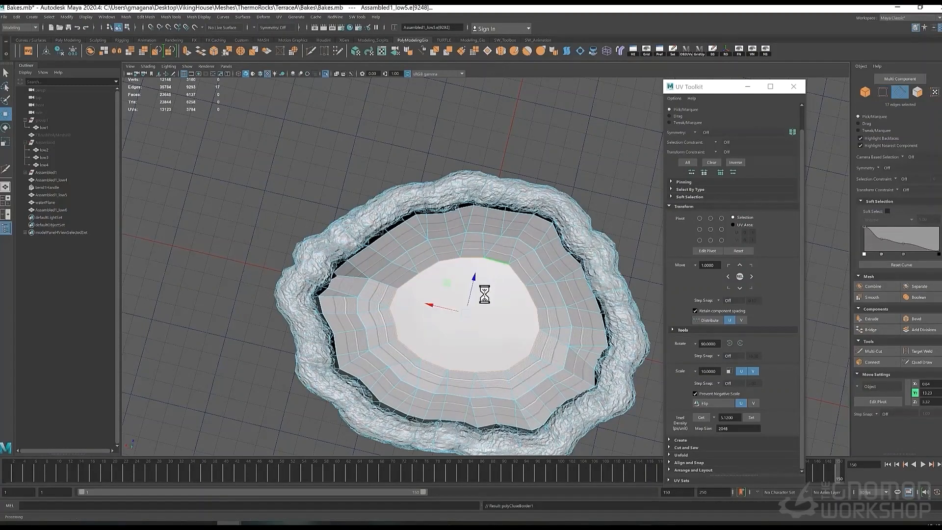
{"action": "key", "text": "ctrl+z"}
{"action": "key", "text": "r"}
{"action": "left_click_drag", "start_coordinate": [466, 313], "coordinate": [421, 315], "text": "shift"}
{"action": "key", "text": "w"}
{"action": "left_click_drag", "start_coordinate": [437, 316], "coordinate": [469, 296], "text": "alt"}
{"action": "right_click_drag", "start_coordinate": [475, 295], "coordinate": [416, 291], "text": "shift"}
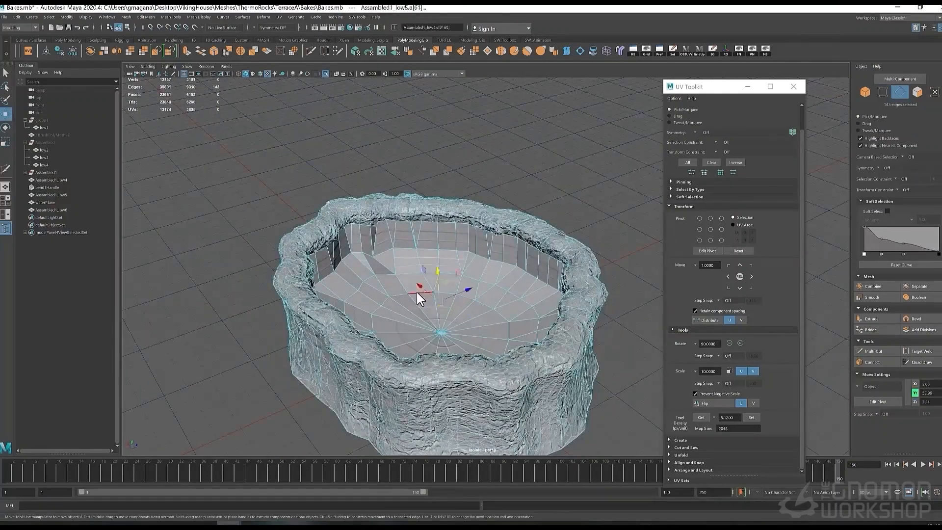
- Select the faces around the floor's centre, grow the selection outward and move it down
{"action": "left_click_drag", "start_coordinate": [481, 303], "coordinate": [593, 414], "text": "alt"}
{"action": "right_click_drag", "start_coordinate": [435, 172], "coordinate": [471, 192], "text": "alt"}
{"action": "key", "text": "q"}
{"action": "double_click", "coordinate": [402, 221]}
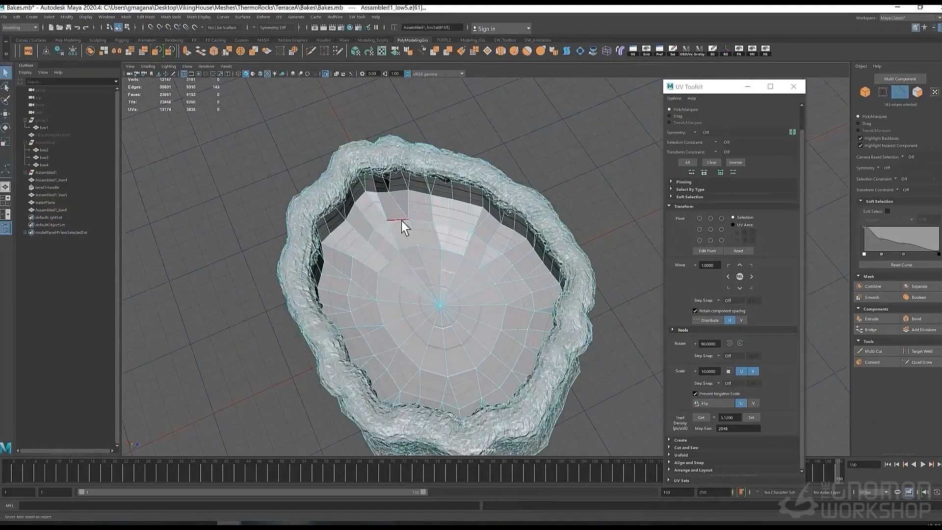
{"action": "left_click_drag", "start_coordinate": [401, 221], "coordinate": [412, 250], "text": "alt"}
{"action": "right_click_drag", "start_coordinate": [411, 250], "coordinate": [414, 271]}
{"action": "left_click_drag", "start_coordinate": [420, 256], "coordinate": [465, 217]}
{"action": "left_click", "coordinate": [50, 19]}
{"action": "left_click", "coordinate": [54, 74]}
{"action": "key", "text": "w"}
{"action": "key", "text": "shift+period"}
{"action": "left_click_drag", "start_coordinate": [434, 278], "coordinate": [436, 272], "text": "alt"}
{"action": "left_click_drag", "start_coordinate": [437, 271], "coordinate": [441, 295]}
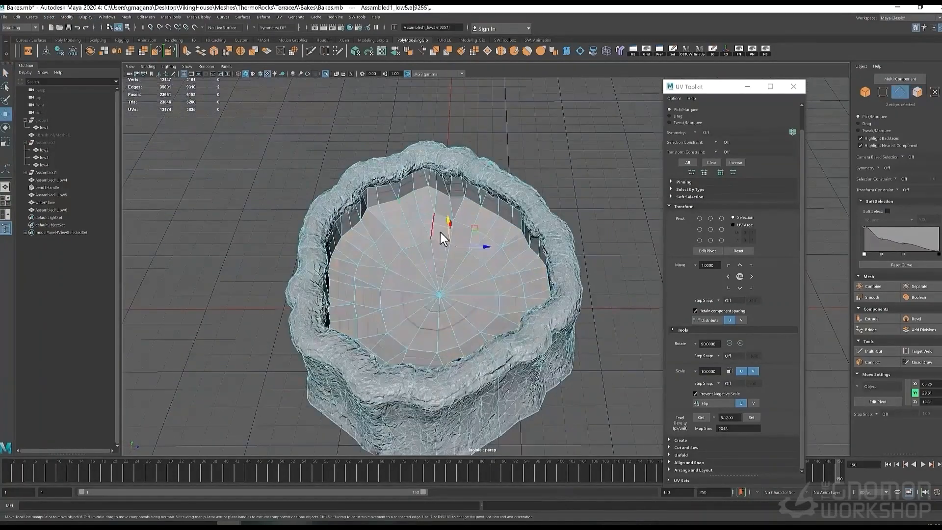
- Grow the selection over the whole floor and apply a planar UV projection to its faces
{"action": "key", "text": "shift+period"}
{"action": "left_click_drag", "start_coordinate": [441, 231], "coordinate": [451, 172], "text": "alt"}
{"action": "right_click_drag", "start_coordinate": [450, 172], "coordinate": [496, 186], "text": "alt"}
{"action": "left_click_drag", "start_coordinate": [496, 187], "coordinate": [491, 230], "text": "alt"}
{"action": "left_click", "coordinate": [407, 51]}
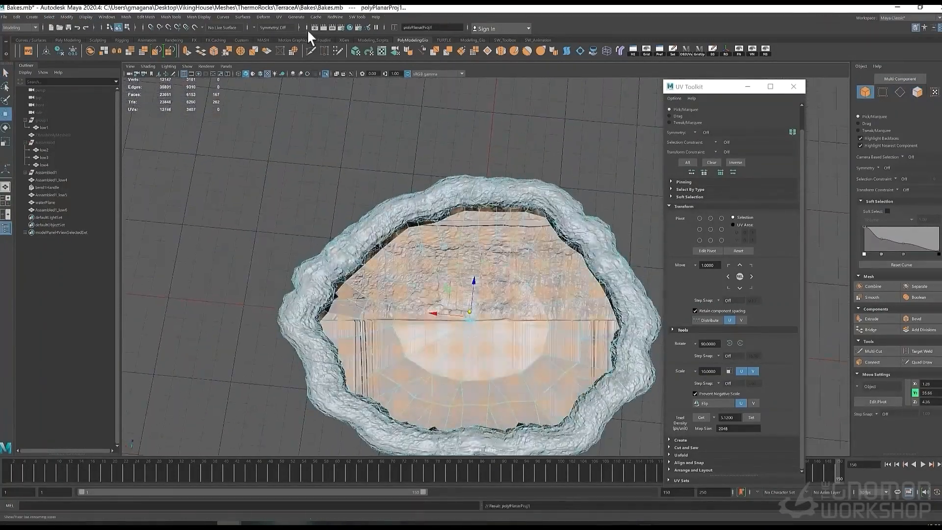
- Open the UV Editor, scale the projected floor shell down and place it over the lower rock strip
{"action": "left_click", "coordinate": [382, 51]}
{"action": "left_click_drag", "start_coordinate": [471, 72], "coordinate": [151, 84]}
{"action": "middle_click_drag", "start_coordinate": [200, 285], "coordinate": [66, 243], "text": "alt"}
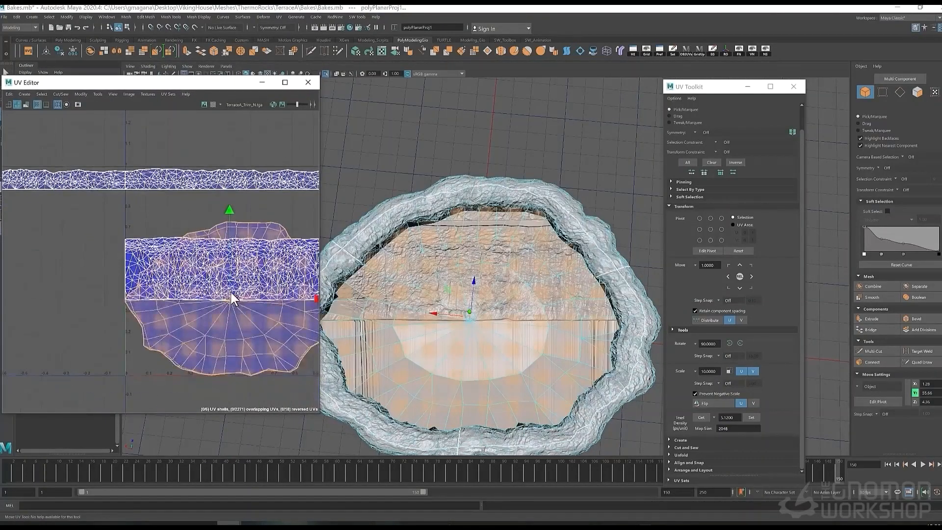
{"action": "left_click_drag", "start_coordinate": [230, 293], "coordinate": [220, 260]}
{"action": "key", "text": "r"}
{"action": "scroll", "coordinate": [252, 272], "scroll_direction": "up", "scroll_amount": 3}
{"action": "key", "text": "w"}
{"action": "key", "text": "r"}
{"action": "left_click_drag", "start_coordinate": [219, 177], "coordinate": [218, 187]}
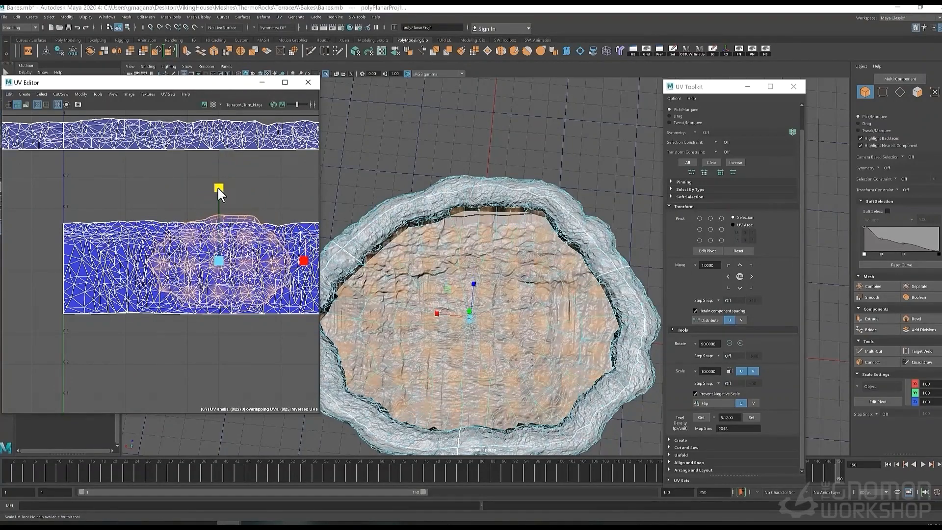
{"action": "key", "text": "w"}
{"action": "left_click_drag", "start_coordinate": [220, 263], "coordinate": [219, 270]}
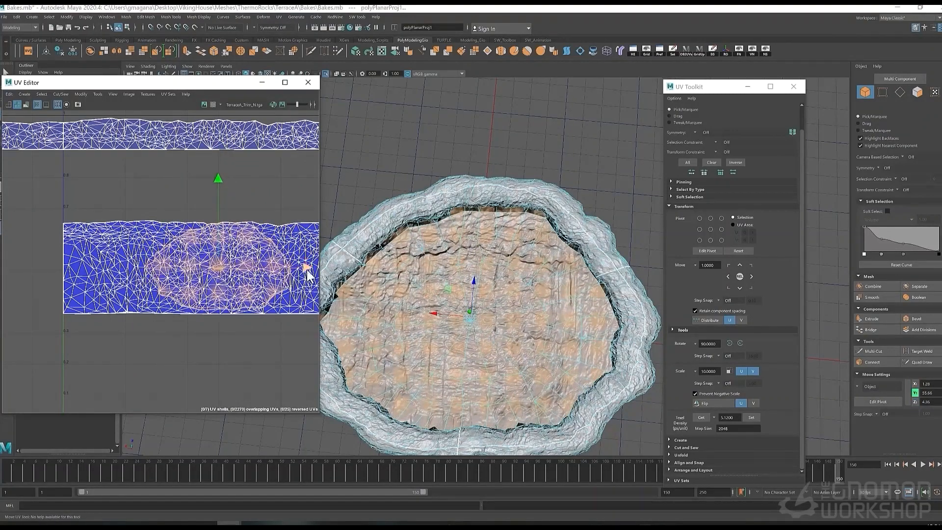
- Move the floor's UV shell clear of the strips and unfold it
{"action": "left_click_drag", "start_coordinate": [392, 270], "coordinate": [389, 215], "text": "alt"}
{"action": "scroll", "coordinate": [216, 229], "scroll_direction": "down", "scroll_amount": 5}
{"action": "left_click_drag", "start_coordinate": [285, 245], "coordinate": [153, 244]}
{"action": "middle_click_drag", "start_coordinate": [150, 244], "coordinate": [285, 254], "text": "alt"}
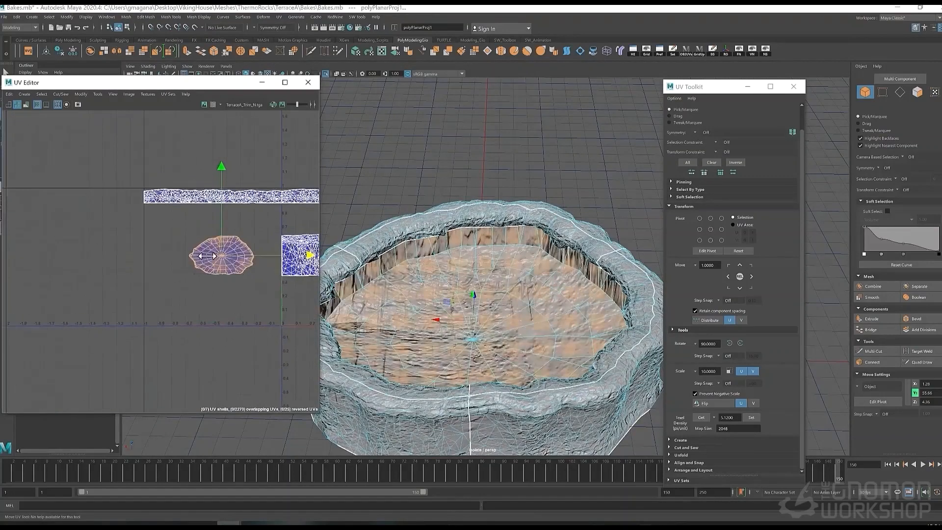
{"action": "right_click_drag", "start_coordinate": [222, 255], "coordinate": [250, 348], "text": "ctrl"}
{"action": "left_click_drag", "start_coordinate": [182, 275], "coordinate": [324, 275]}
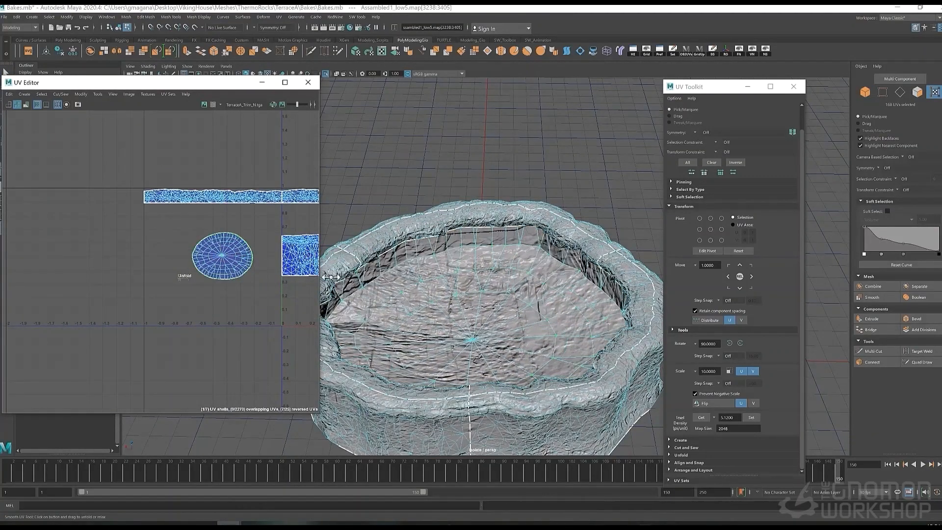
- Select the unfolded floor shell and move it back over the lower strip
{"action": "key", "text": "w"}
{"action": "right_click_drag", "start_coordinate": [222, 255], "coordinate": [243, 265]}
{"action": "left_click", "coordinate": [244, 265]}
{"action": "scroll", "coordinate": [244, 265], "scroll_direction": "down", "scroll_amount": 4}
{"action": "middle_click_drag", "start_coordinate": [277, 260], "coordinate": [231, 267], "text": "alt"}
{"action": "left_click_drag", "start_coordinate": [246, 265], "coordinate": [289, 266]}
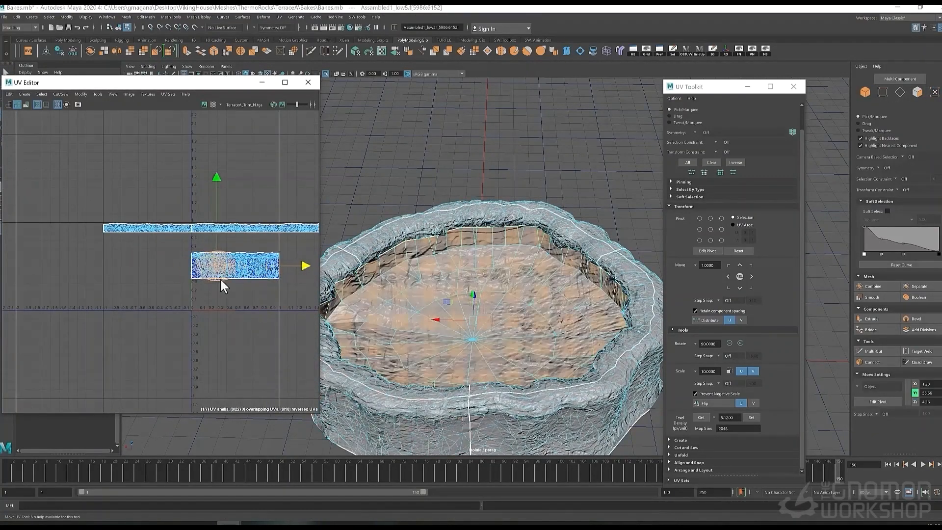
{"action": "scroll", "coordinate": [220, 278], "scroll_direction": "up", "scroll_amount": 5}
{"action": "key", "text": "r"}
- Assign a new Blinn material to the basin's floor faces
{"action": "left_click_drag", "start_coordinate": [559, 194], "coordinate": [584, 211], "text": "alt"}
{"action": "right_click_drag", "start_coordinate": [466, 290], "coordinate": [498, 479]}
{"action": "left_click", "coordinate": [504, 294]}
{"action": "left_click", "coordinate": [225, 198]}
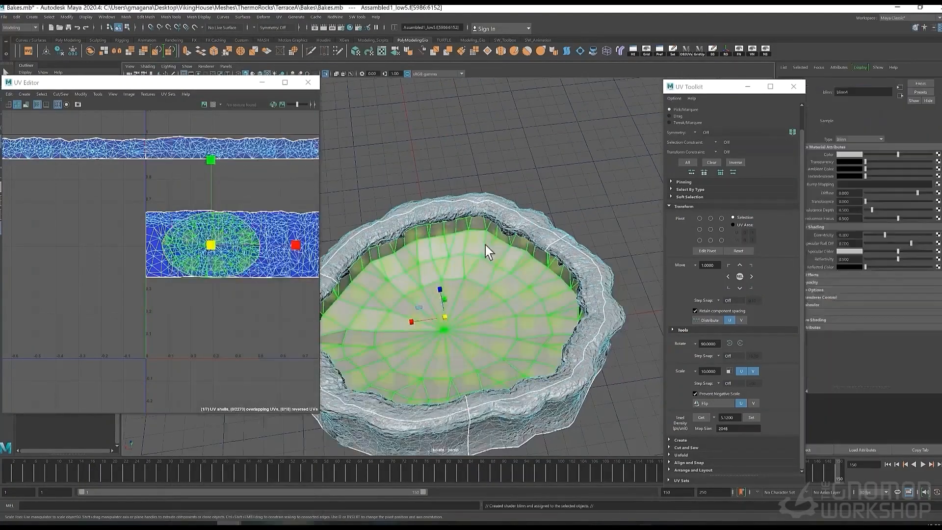
- Group the terrace ring with its water plane, name the group ThermalTerraceA and reopen its name for editing
{"action": "right_click", "coordinate": [554, 245], "text": "shift"}
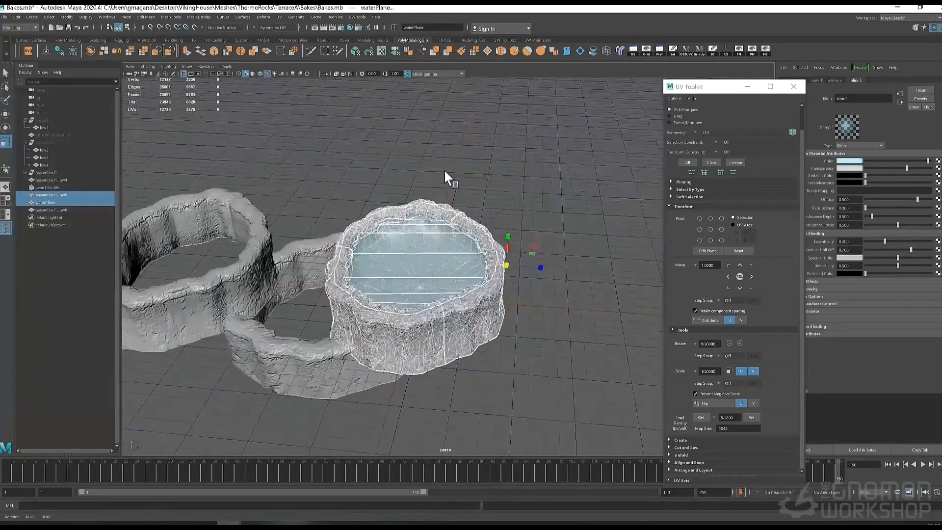
{"action": "mouse_move", "coordinate": [446, 179]}
{"action": "left_mouse_down", "text": "alt"}
{"action": "mouse_move", "coordinate": [487, 246]}
{"action": "mouse_move", "coordinate": [508, 211]}
{"action": "left_mouse_up", "text": "alt"}
{"action": "left_click", "coordinate": [513, 260], "text": "shift"}
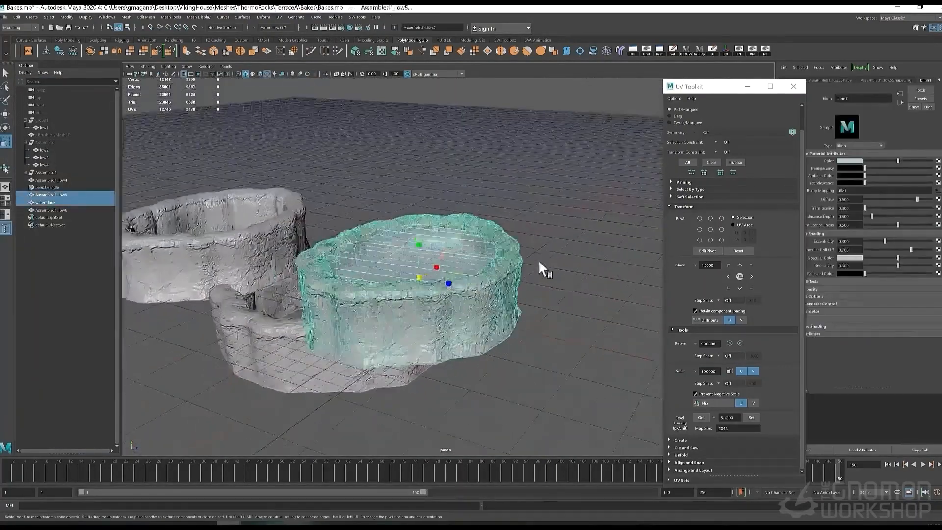
{"action": "left_click_drag", "start_coordinate": [538, 260], "coordinate": [500, 290], "text": "alt"}
{"action": "key", "text": "ctrl+g"}
{"action": "double_click", "coordinate": [45, 202]}
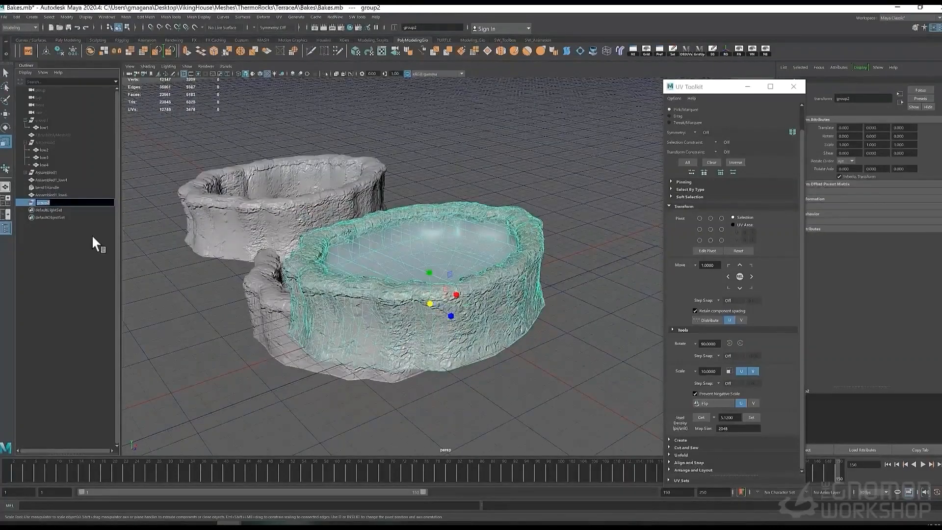
{"action": "type", "text": "ThermalTerraceA"}
{"action": "key", "text": "Return"}
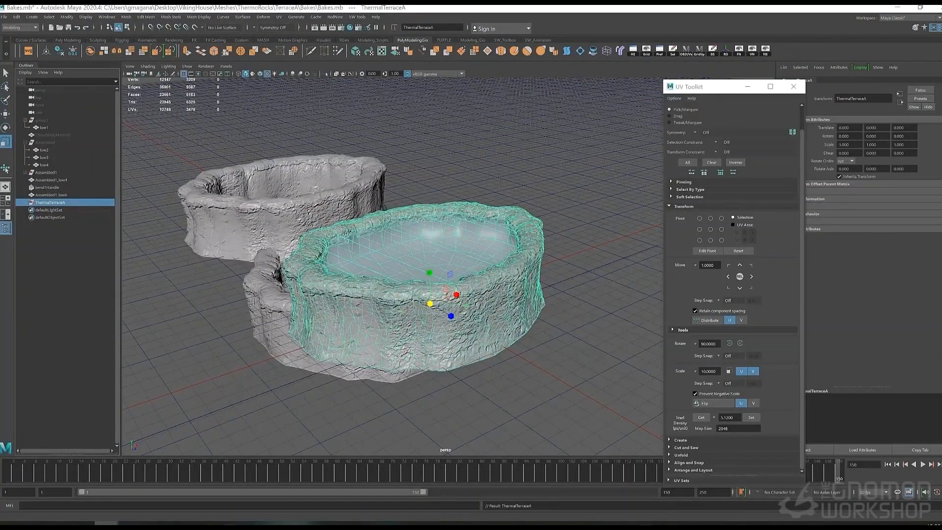
{"action": "double_click", "coordinate": [67, 203]}
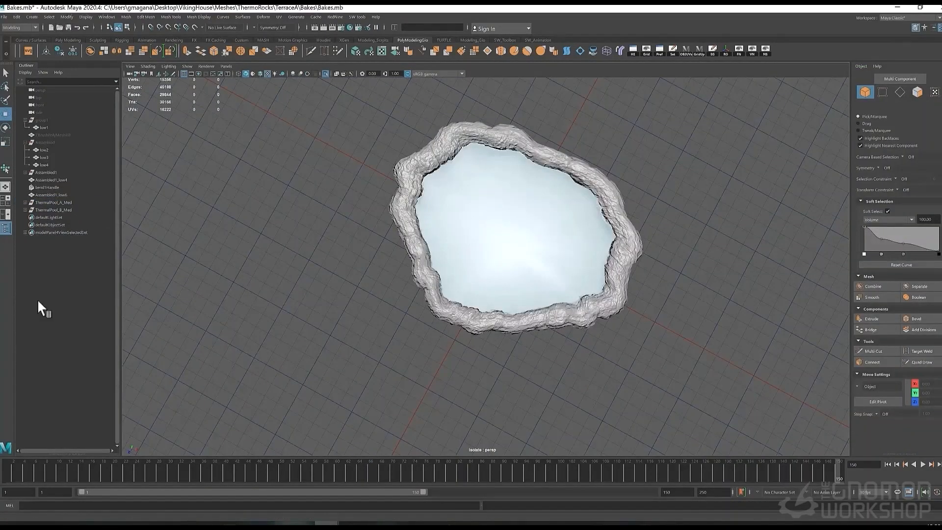
- Turn off the isolated view to show all terrace meshes and select the ThermalPool_B_Med group
{"action": "left_click_drag", "start_coordinate": [445, 363], "coordinate": [425, 267], "text": "alt"}
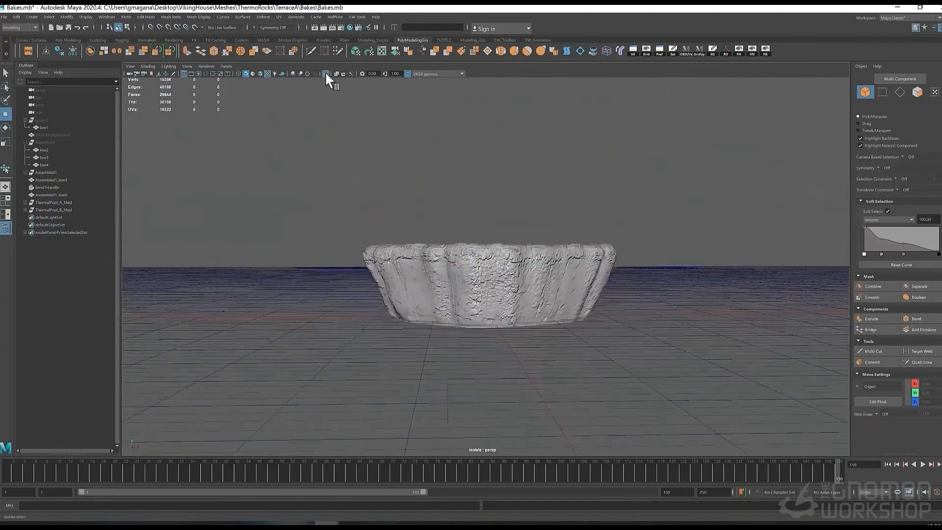
{"action": "left_click", "coordinate": [326, 73]}
{"action": "left_click_drag", "start_coordinate": [457, 299], "coordinate": [471, 312], "text": "alt"}
{"action": "left_click", "coordinate": [48, 208]}
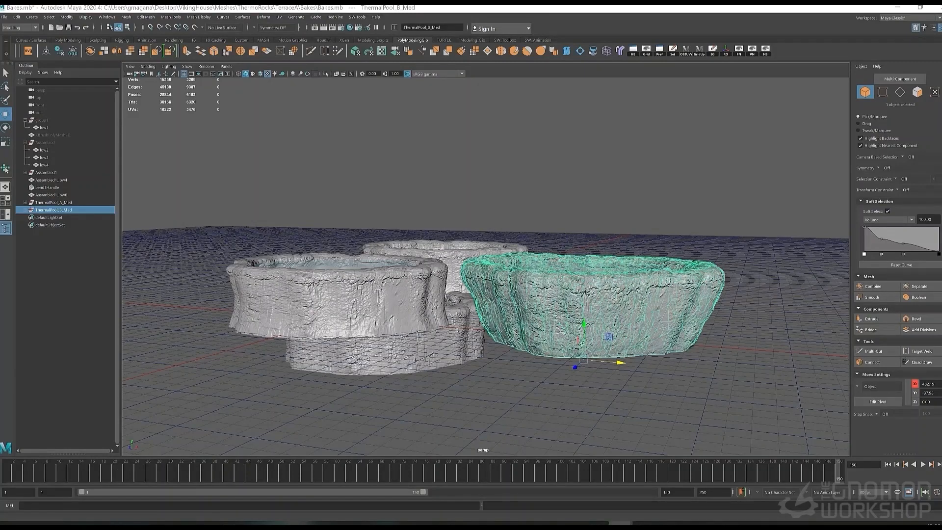
{"action": "left_click_drag", "start_coordinate": [0, 84], "coordinate": [836, 59]}
- Enter vertex mode on the rock ring of ThermalPool_A_Med and pick soft-selected points on its outer wall
{"action": "left_click", "coordinate": [249, 299]}
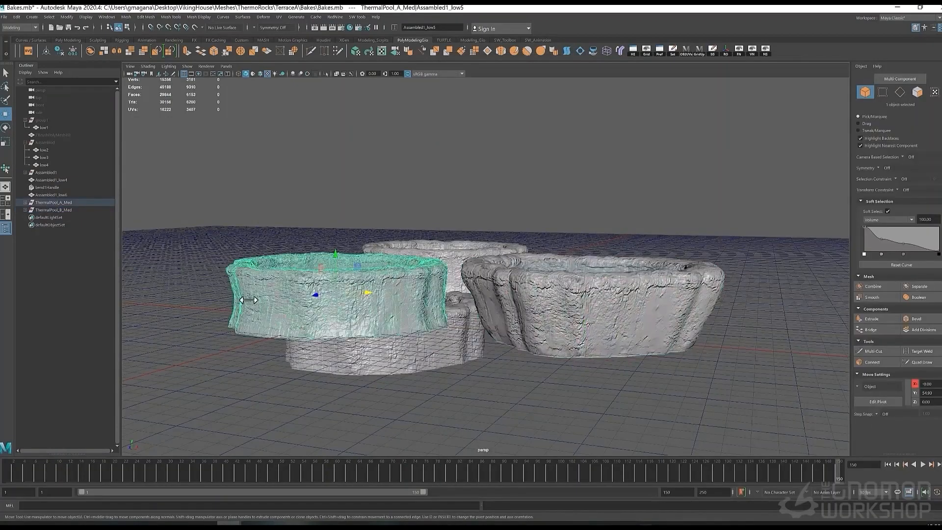
{"action": "key", "text": "F9"}
{"action": "left_click", "coordinate": [289, 307]}
{"action": "left_click_drag", "start_coordinate": [397, 296], "coordinate": [375, 410], "text": "alt"}
{"action": "left_click", "coordinate": [375, 408]}
{"action": "left_click", "coordinate": [407, 371]}
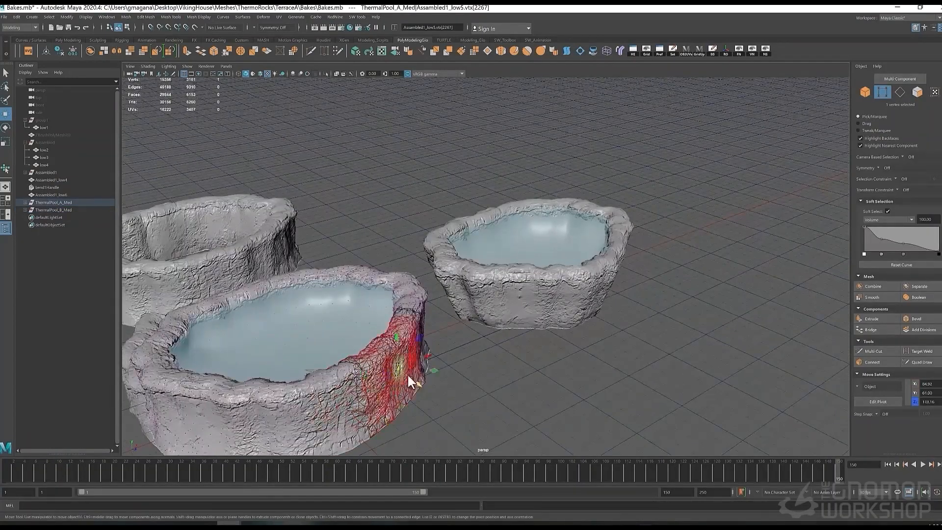
{"action": "left_click", "coordinate": [349, 366]}
- Nudge soft-selected vertices around the wall of ThermalPool_A_Med and return to object mode
{"action": "left_click_drag", "start_coordinate": [407, 373], "coordinate": [186, 319], "text": "alt"}
{"action": "left_click", "coordinate": [402, 331]}
{"action": "left_click", "coordinate": [176, 338]}
{"action": "left_click", "coordinate": [189, 337]}
{"action": "left_click", "coordinate": [183, 312]}
{"action": "left_click_drag", "start_coordinate": [290, 289], "coordinate": [221, 290], "text": "alt"}
{"action": "left_click", "coordinate": [340, 301]}
{"action": "left_click_drag", "start_coordinate": [340, 302], "coordinate": [338, 294]}
{"action": "left_click_drag", "start_coordinate": [275, 293], "coordinate": [373, 330], "text": "alt"}
{"action": "right_click_drag", "start_coordinate": [372, 330], "coordinate": [403, 304]}
{"action": "left_click", "coordinate": [392, 378]}
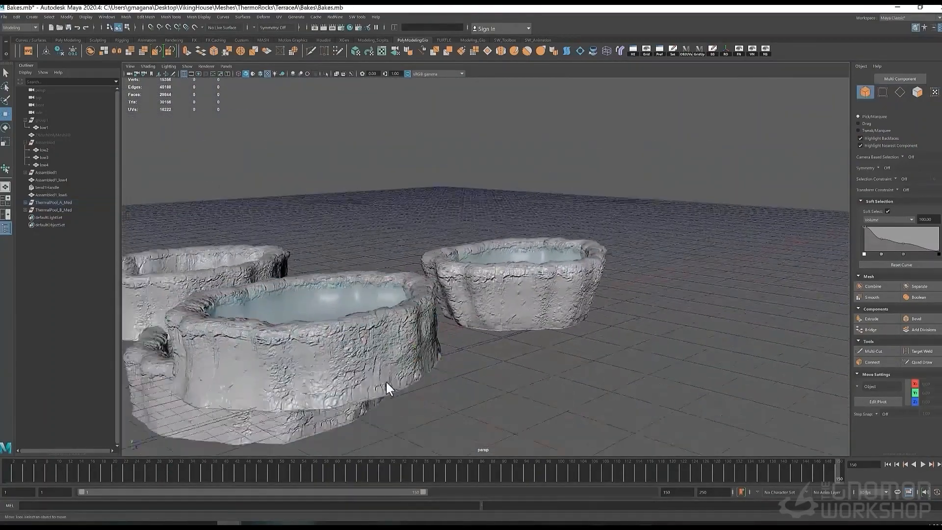
- Select the ThermalPool_A_Med and ThermalPool_B_Med groups in turn and look over both pools
{"action": "scroll", "coordinate": [386, 380], "scroll_direction": "down", "scroll_amount": 2}
{"action": "left_click_drag", "start_coordinate": [386, 380], "coordinate": [306, 321], "text": "alt"}
{"action": "left_click", "coordinate": [306, 321]}
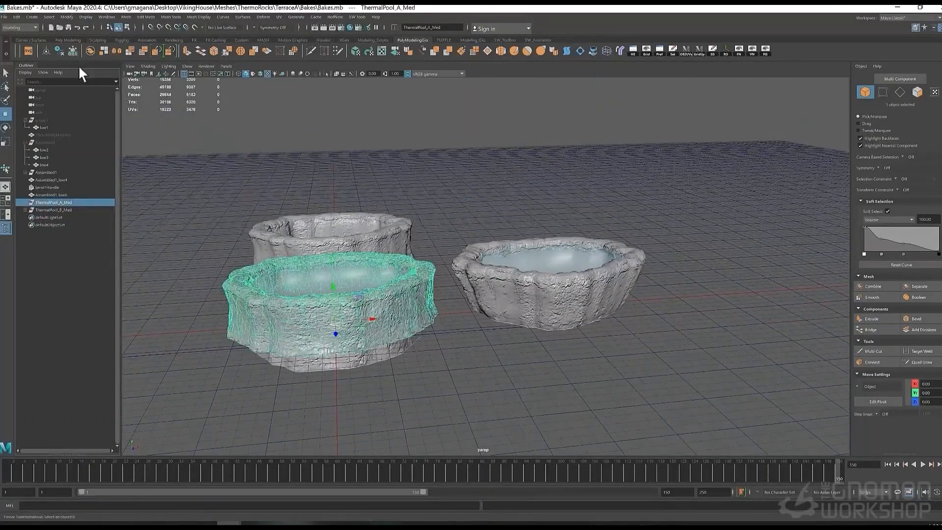
{"action": "left_click", "coordinate": [58, 210]}
{"action": "left_click_drag", "start_coordinate": [282, 223], "coordinate": [290, 185], "text": "alt"}
{"action": "scroll", "coordinate": [290, 185], "scroll_direction": "up", "scroll_amount": 2}
{"action": "left_click", "coordinate": [389, 226]}
{"action": "middle_click_drag", "start_coordinate": [389, 226], "coordinate": [438, 213], "text": "alt"}
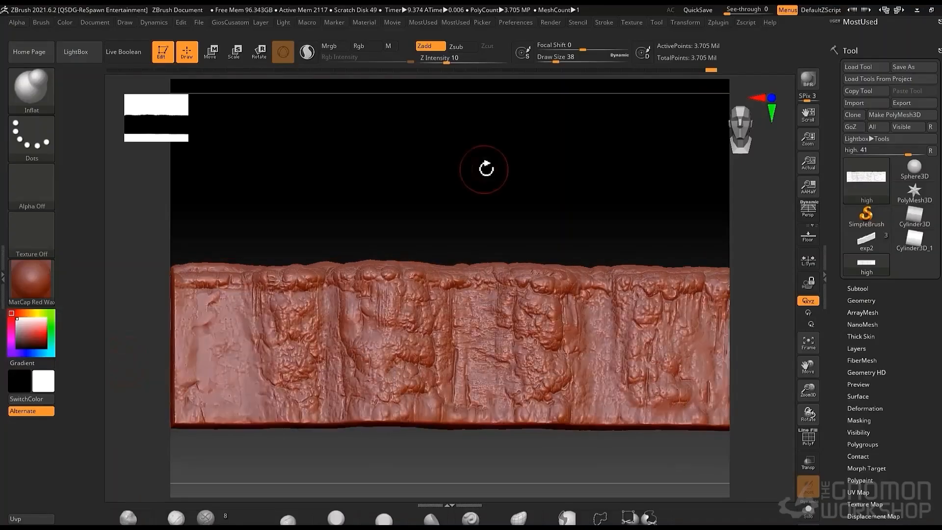
- In ZBrush, mask the rock trim's peaks and valleys and apply the Inflate deformation to the unmasked surface
{"action": "right_click_drag", "start_coordinate": [492, 195], "coordinate": [502, 212]}
{"action": "right_click_drag", "start_coordinate": [522, 293], "coordinate": [473, 194]}
{"action": "left_click_drag", "start_coordinate": [917, 314], "coordinate": [910, 182]}
{"action": "left_click", "coordinate": [866, 178]}
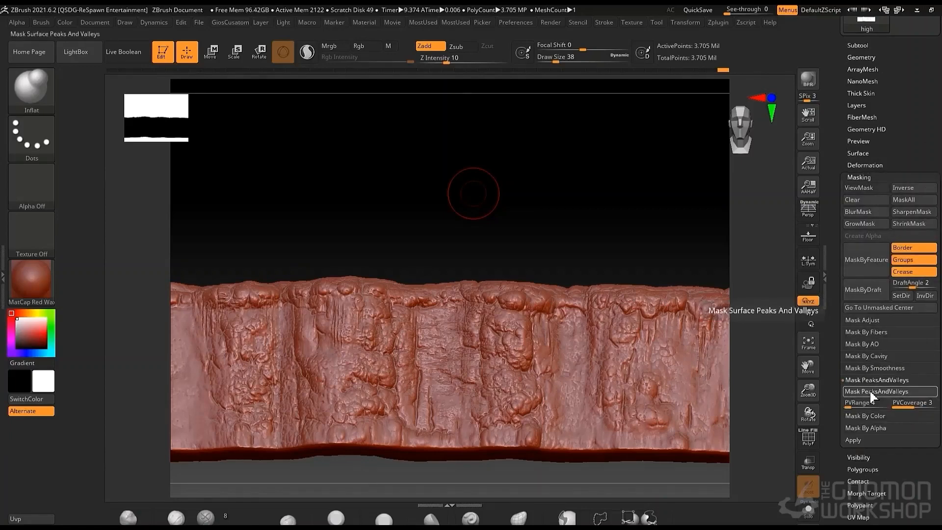
{"action": "left_click", "coordinate": [871, 392]}
{"action": "left_click", "coordinate": [879, 291]}
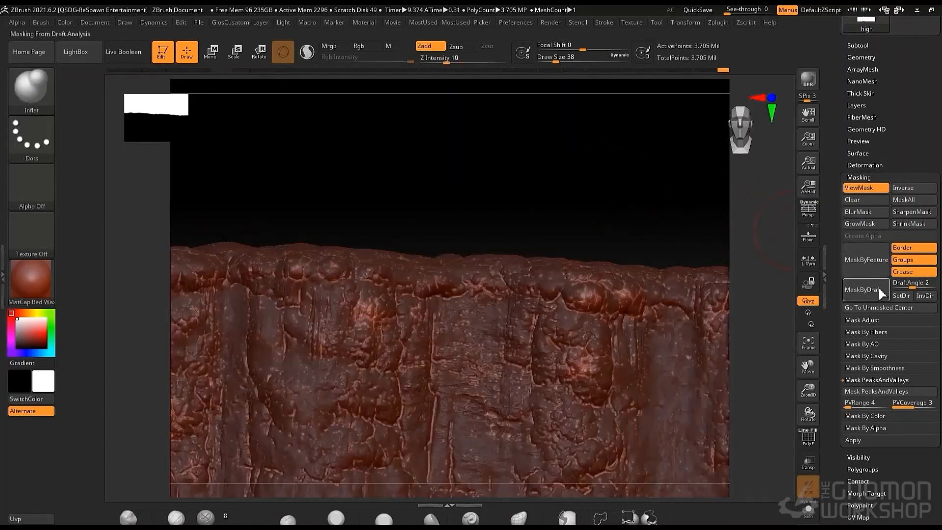
{"action": "left_click", "coordinate": [865, 166]}
{"action": "scroll", "coordinate": [881, 270], "scroll_direction": "down", "scroll_amount": 5}
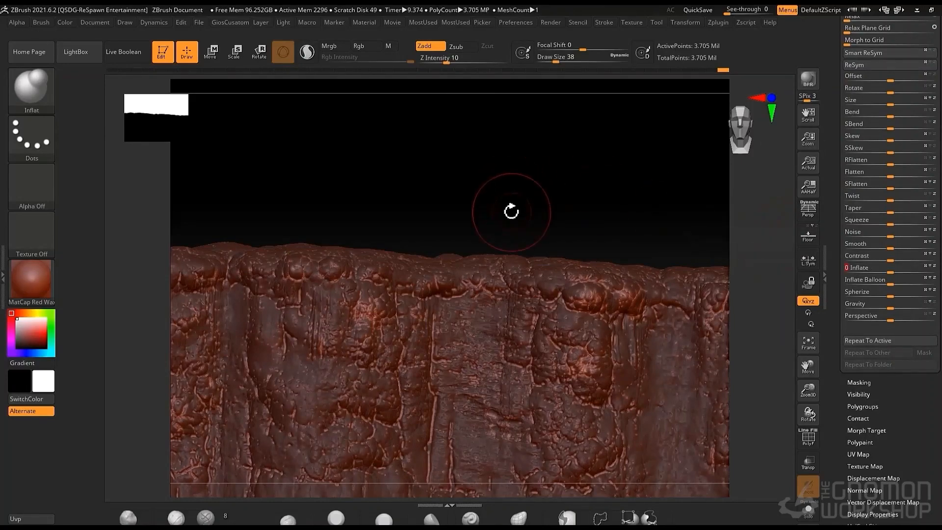
{"action": "left_click_drag", "start_coordinate": [511, 210], "coordinate": [620, 208]}
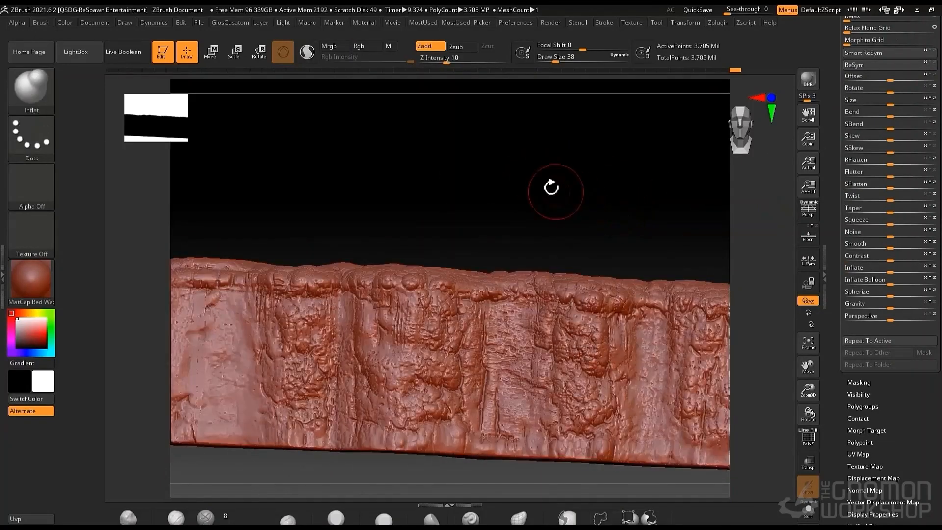
- Inspect the inflated trim from several angles and step the undo history back to before the inflation
{"action": "mouse_move", "coordinate": [553, 189]}
{"action": "left_mouse_down"}
{"action": "mouse_move", "coordinate": [562, 181]}
{"action": "mouse_move", "coordinate": [552, 186]}
{"action": "left_mouse_up"}
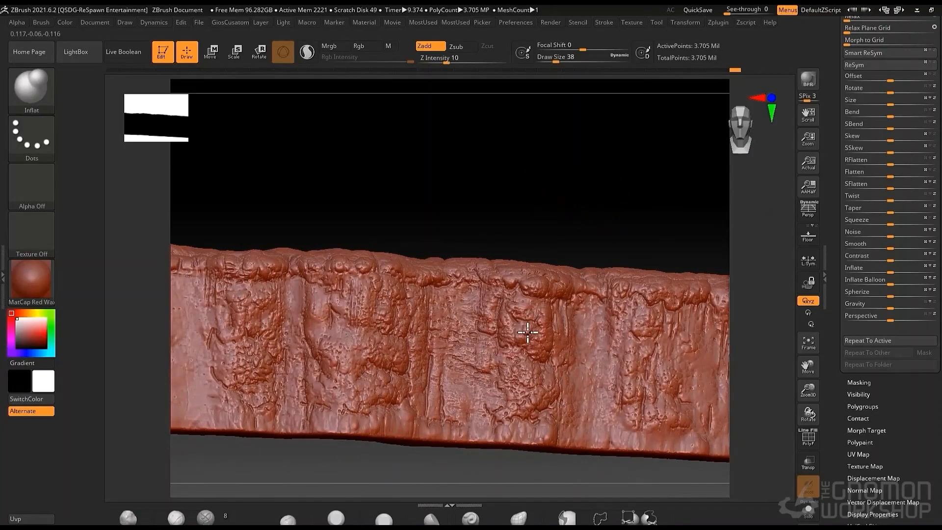
{"action": "left_click_drag", "start_coordinate": [578, 237], "coordinate": [582, 219]}
{"action": "mouse_move", "coordinate": [565, 251]}
{"action": "left_mouse_down"}
{"action": "mouse_move", "coordinate": [560, 267]}
{"action": "mouse_move", "coordinate": [612, 249]}
{"action": "mouse_move", "coordinate": [568, 335]}
{"action": "left_mouse_up"}
{"action": "left_click_drag", "start_coordinate": [576, 230], "coordinate": [663, 210], "text": "alt"}
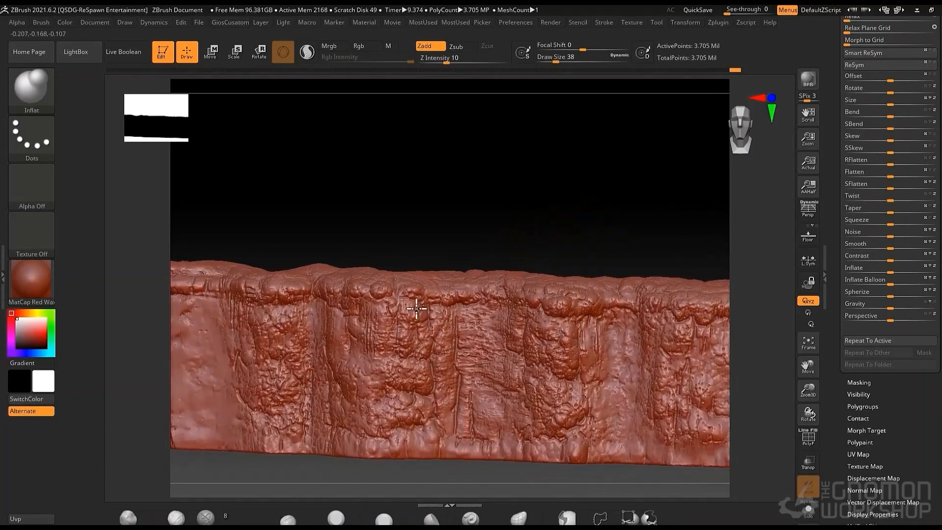
{"action": "left_click", "coordinate": [422, 309]}
{"action": "left_click_drag", "start_coordinate": [498, 196], "coordinate": [524, 192]}
{"action": "left_click", "coordinate": [734, 71]}
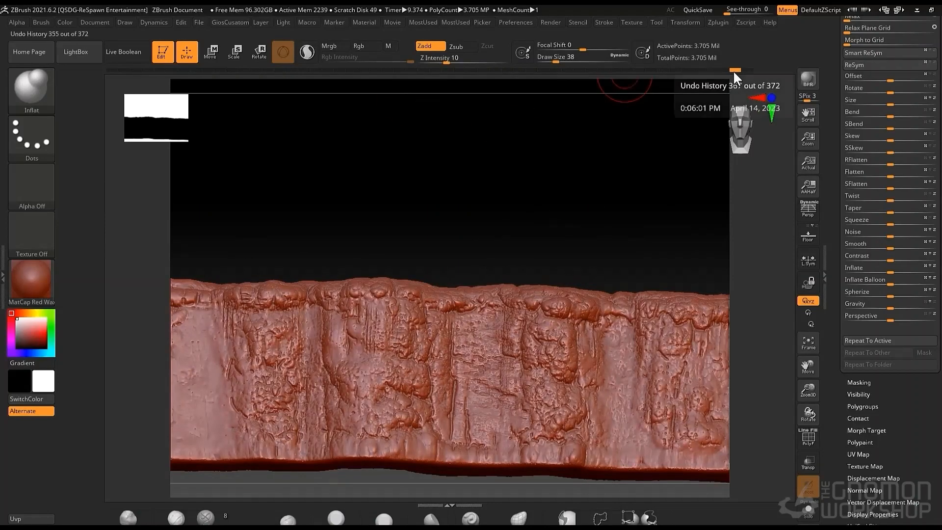
{"action": "left_click", "coordinate": [721, 71]}
- Examine the sculpted drips, cracks and bumps along the front of the rock trim
{"action": "mouse_move", "coordinate": [579, 152]}
{"action": "left_mouse_down"}
{"action": "mouse_move", "coordinate": [495, 194]}
{"action": "mouse_move", "coordinate": [417, 160]}
{"action": "mouse_move", "coordinate": [423, 167]}
{"action": "left_mouse_up"}
{"action": "left_click_drag", "start_coordinate": [423, 167], "coordinate": [442, 211], "text": "alt"}
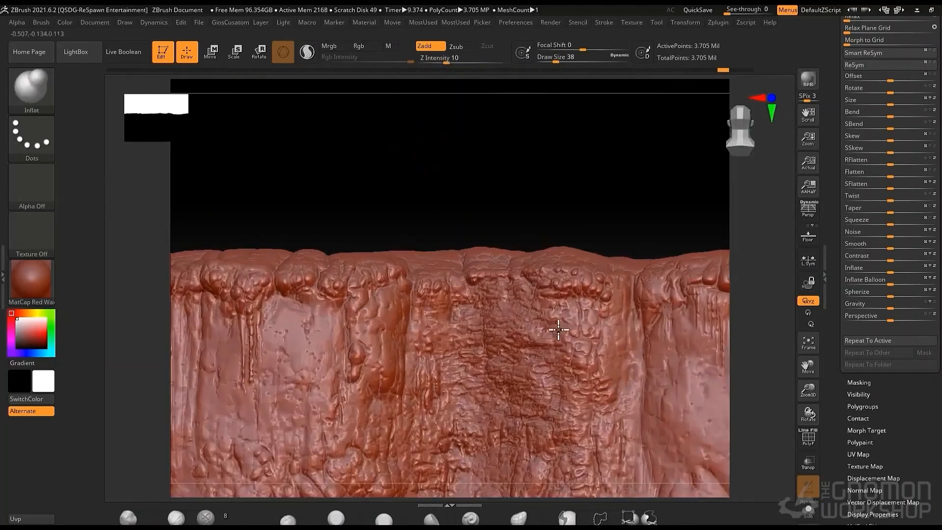
{"action": "left_click_drag", "start_coordinate": [491, 335], "coordinate": [502, 351]}
{"action": "left_click_drag", "start_coordinate": [452, 178], "coordinate": [462, 240], "text": "alt"}
{"action": "left_click_drag", "start_coordinate": [554, 196], "coordinate": [633, 209]}
{"action": "key", "text": "ctrl+z"}
{"action": "left_click_drag", "start_coordinate": [808, 391], "coordinate": [795, 305]}
{"action": "left_click_drag", "start_coordinate": [443, 137], "coordinate": [569, 174], "text": "alt"}
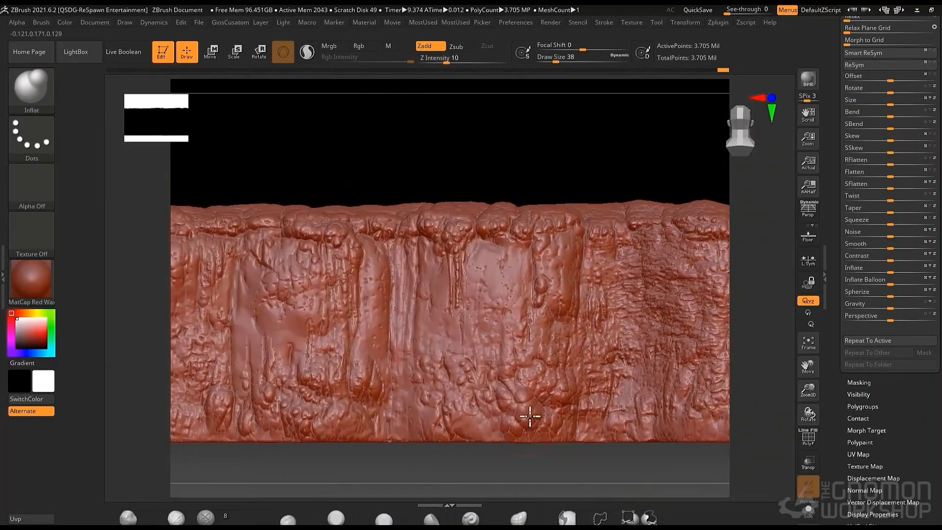
{"action": "left_click_drag", "start_coordinate": [398, 151], "coordinate": [536, 164]}
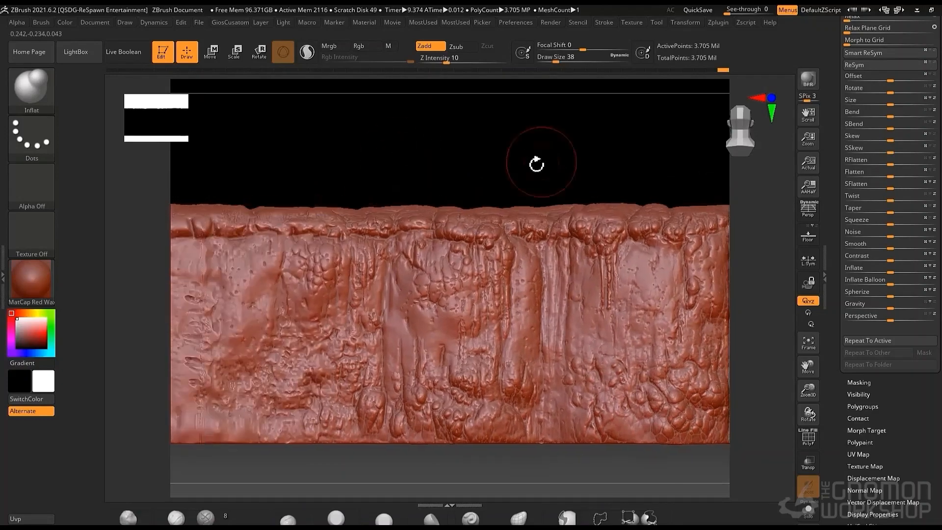
{"action": "right_click_drag", "start_coordinate": [317, 269], "coordinate": [401, 332]}
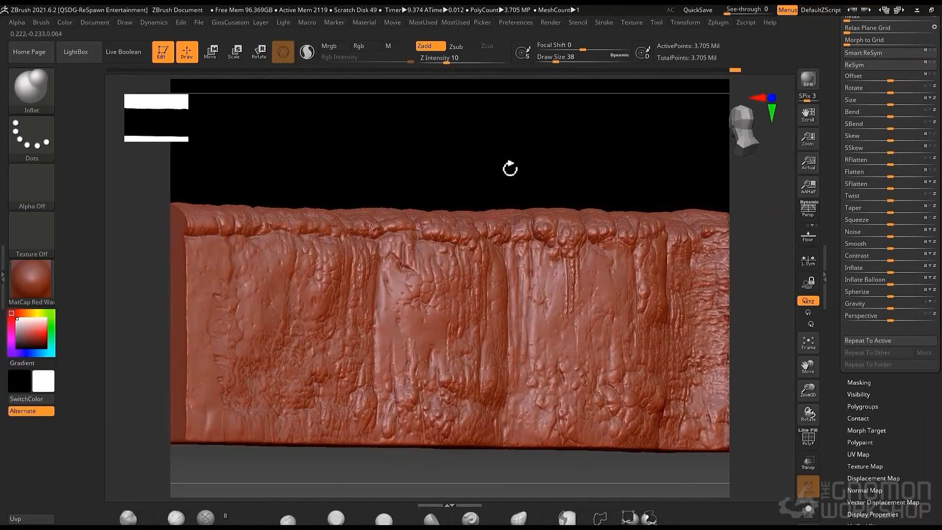
- Carve vertical grooves into the trim's front face using the DamStandard brush in Zsub mode at draw size 14
{"action": "mouse_move", "coordinate": [511, 169]}
{"action": "left_mouse_down"}
{"action": "mouse_move", "coordinate": [502, 154]}
{"action": "mouse_move", "coordinate": [457, 165]}
{"action": "left_mouse_up"}
{"action": "key", "text": "b"}
{"action": "key", "text": "d"}
{"action": "key", "text": "s"}
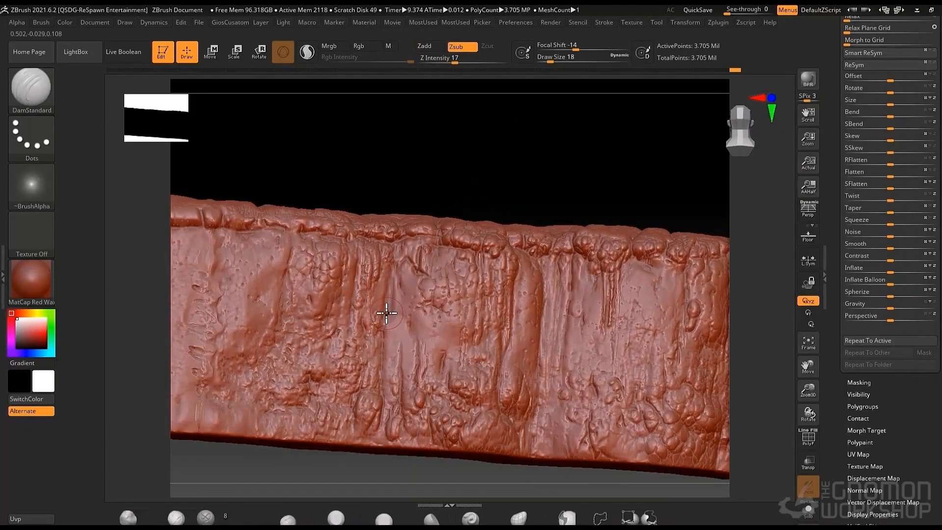
{"action": "left_click_drag", "start_coordinate": [565, 162], "coordinate": [597, 168]}
{"action": "left_click_drag", "start_coordinate": [549, 258], "coordinate": [549, 324]}
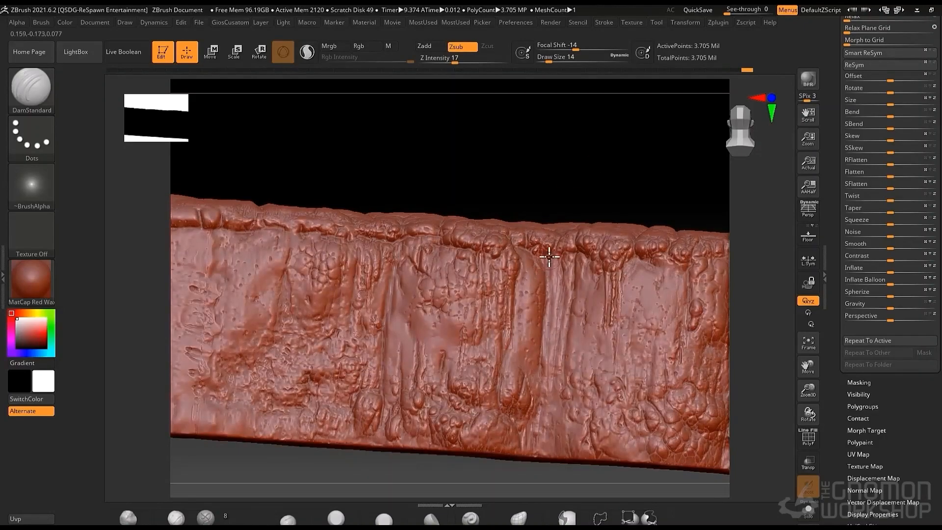
{"action": "mouse_move", "coordinate": [601, 160]}
{"action": "left_mouse_down", "text": "alt"}
{"action": "mouse_move", "coordinate": [471, 204]}
{"action": "mouse_move", "coordinate": [433, 197]}
{"action": "left_mouse_up", "text": "alt"}
{"action": "left_click_drag", "start_coordinate": [539, 233], "coordinate": [523, 273]}
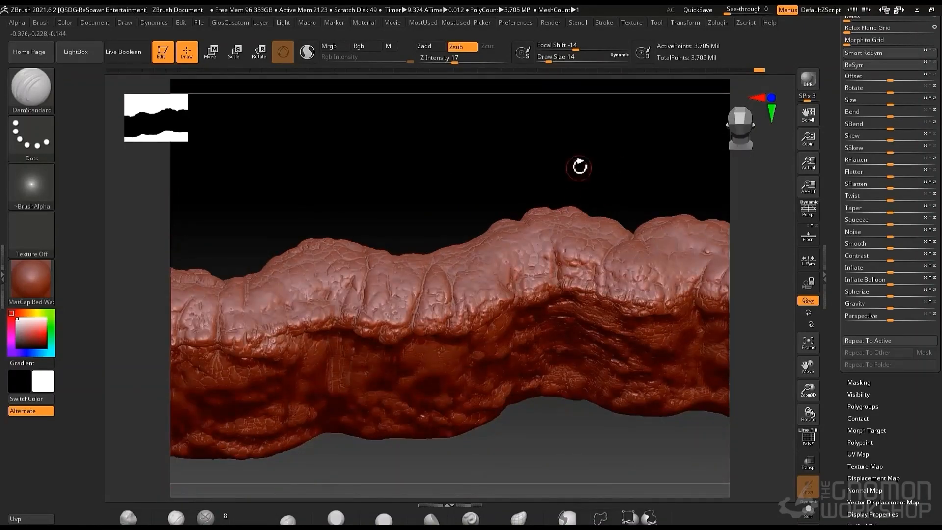
- Carve creases across the trim's top rim with the DamStandard brush and view the rim from above
{"action": "mouse_move", "coordinate": [579, 168]}
{"action": "left_mouse_down"}
{"action": "mouse_move", "coordinate": [443, 272]}
{"action": "mouse_move", "coordinate": [364, 268]}
{"action": "left_mouse_up"}
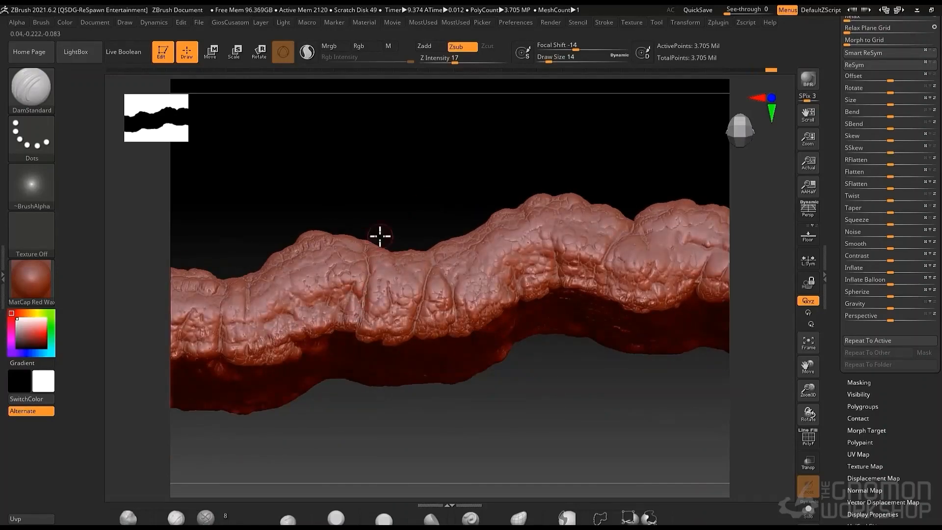
{"action": "left_click_drag", "start_coordinate": [380, 236], "coordinate": [382, 296]}
{"action": "left_click_drag", "start_coordinate": [398, 249], "coordinate": [400, 214]}
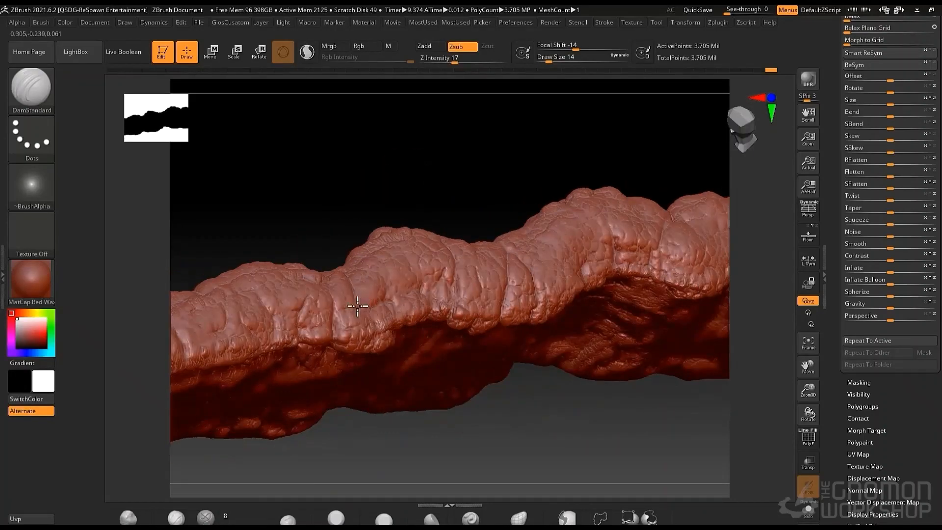
{"action": "left_click_drag", "start_coordinate": [367, 159], "coordinate": [372, 219]}
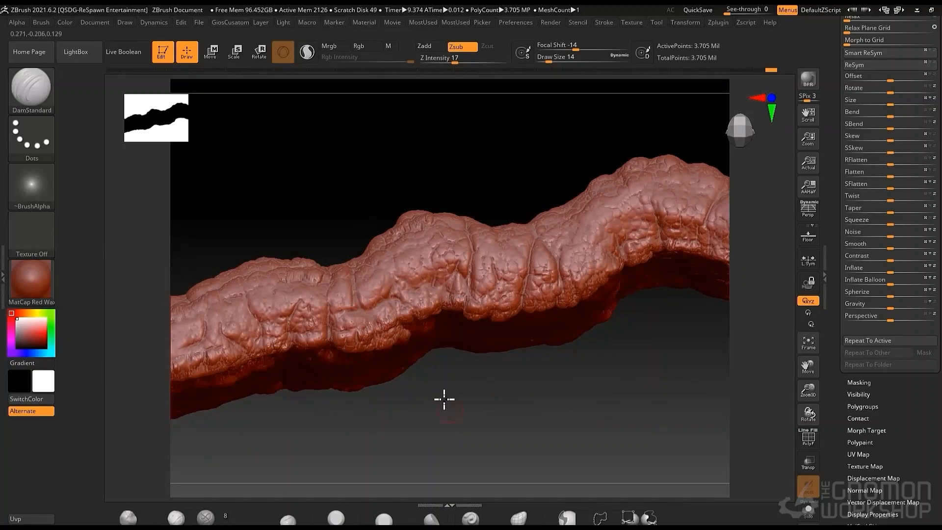
{"action": "left_click_drag", "start_coordinate": [444, 399], "coordinate": [609, 149], "text": "shift"}
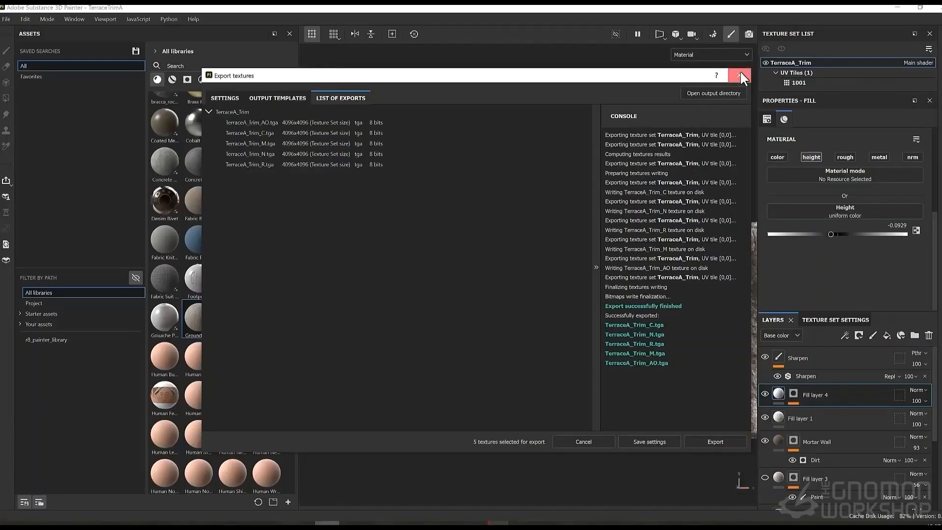
- In Substance 3D Painter, close the Export textures window and look over the textured TerraceA_Trim mesh
{"action": "left_click", "coordinate": [740, 76]}
{"action": "left_click_drag", "start_coordinate": [541, 189], "coordinate": [674, 203], "text": "alt"}
{"action": "right_click_drag", "start_coordinate": [673, 203], "coordinate": [614, 191], "text": "alt"}
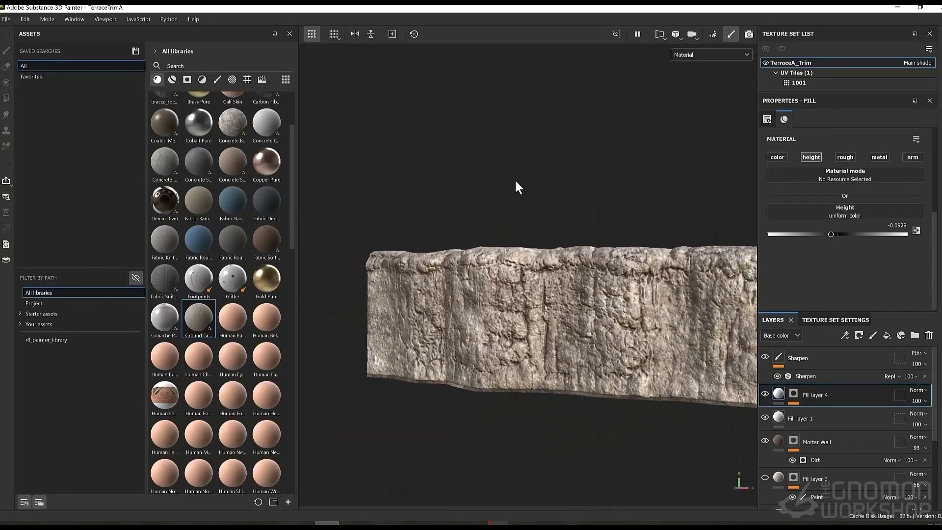
{"action": "right_click_drag", "start_coordinate": [555, 180], "coordinate": [510, 187], "text": "alt"}
{"action": "mouse_move", "coordinate": [572, 169]}
{"action": "middle_mouse_down", "text": "alt"}
{"action": "mouse_move", "coordinate": [551, 190]}
{"action": "mouse_move", "coordinate": [471, 215]}
{"action": "middle_mouse_up", "text": "alt"}
{"action": "left_click", "coordinate": [536, 206]}
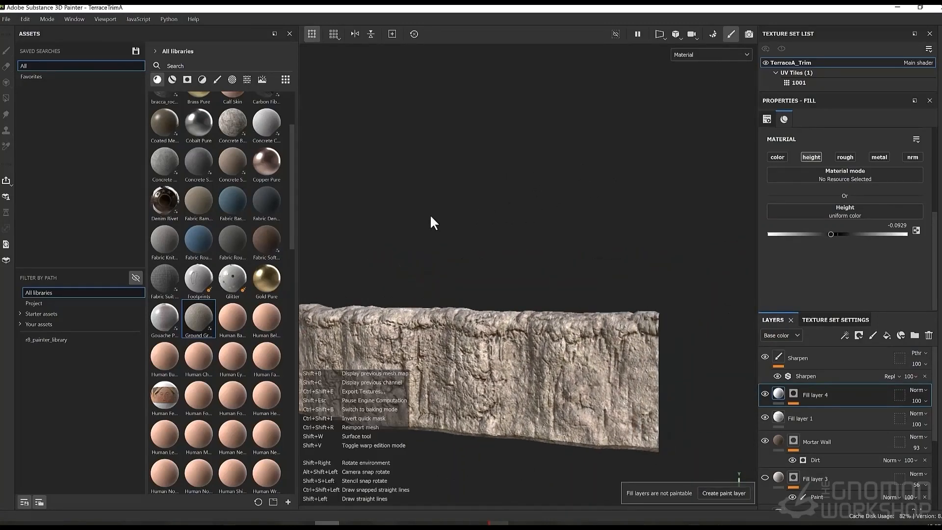
{"action": "left_click_drag", "start_coordinate": [431, 215], "coordinate": [511, 244], "text": "alt+shift"}
- Switch to the VikingHouseUE5 project in Unreal Engine and view the textured terrace pools in the level
{"action": "left_click", "coordinate": [718, 523]}
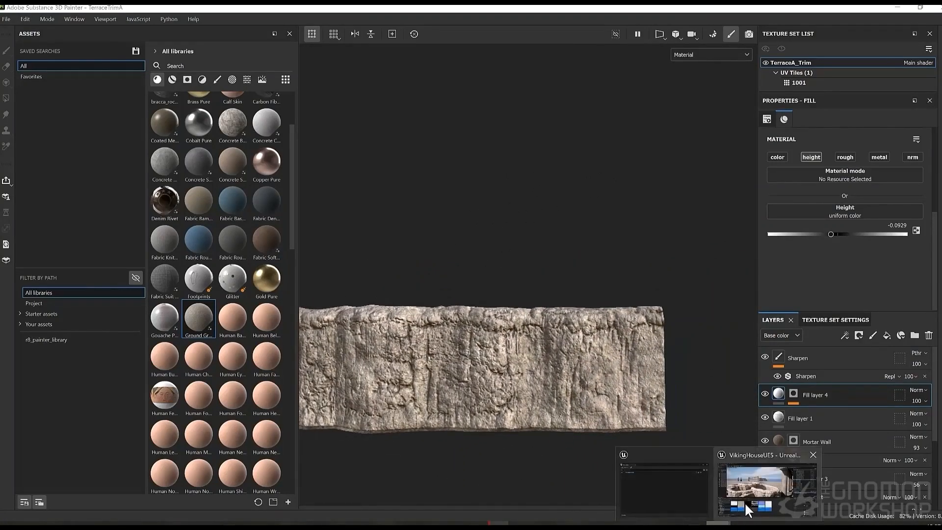
{"action": "left_click", "coordinate": [746, 510]}
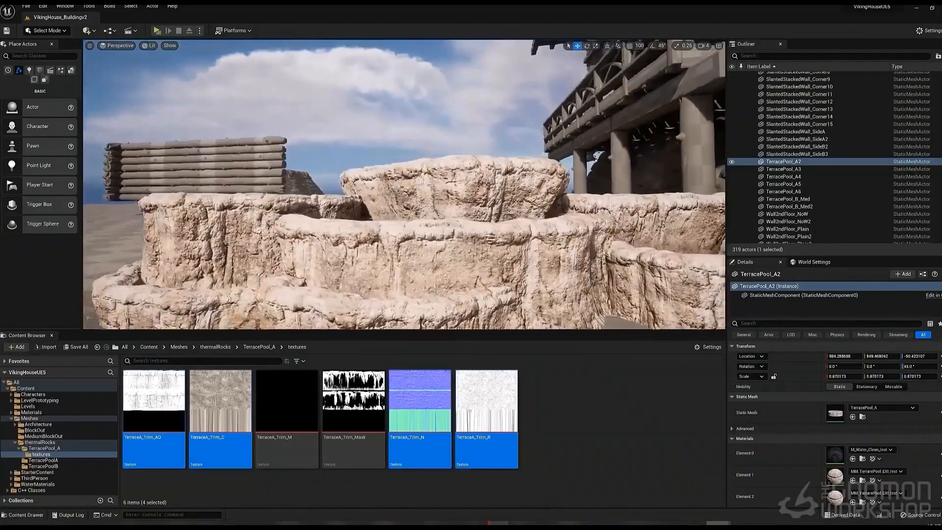
{"action": "right_click_drag", "start_coordinate": [392, 275], "coordinate": [387, 314]}
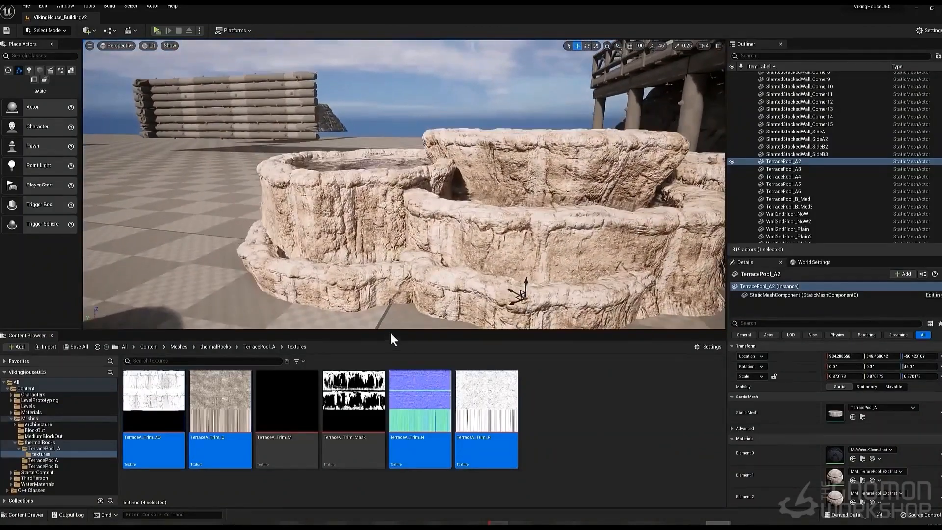
- Enlarge the level viewport in height and width, view the terrace pools up close, and select the TerracePool_B_Med pool
{"action": "left_click_drag", "start_coordinate": [390, 331], "coordinate": [388, 402]}
{"action": "mouse_move", "coordinate": [546, 283]}
{"action": "right_mouse_down"}
{"action": "mouse_move", "coordinate": [521, 299]}
{"action": "mouse_move", "coordinate": [546, 284]}
{"action": "right_mouse_up"}
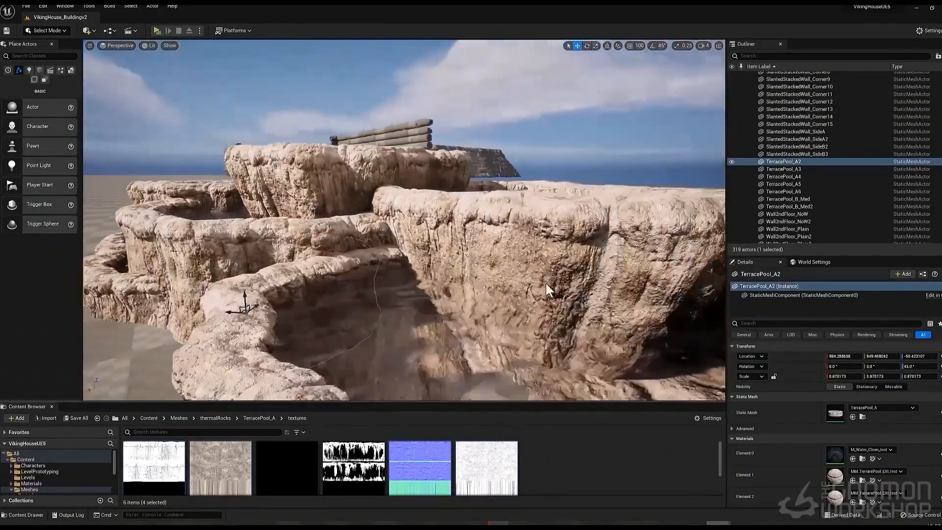
{"action": "scroll", "coordinate": [546, 283], "scroll_direction": "down", "scroll_amount": 5}
{"action": "left_click_drag", "start_coordinate": [727, 207], "coordinate": [848, 205]}
{"action": "right_click_drag", "start_coordinate": [543, 221], "coordinate": [544, 221]}
{"action": "left_click", "coordinate": [543, 221]}
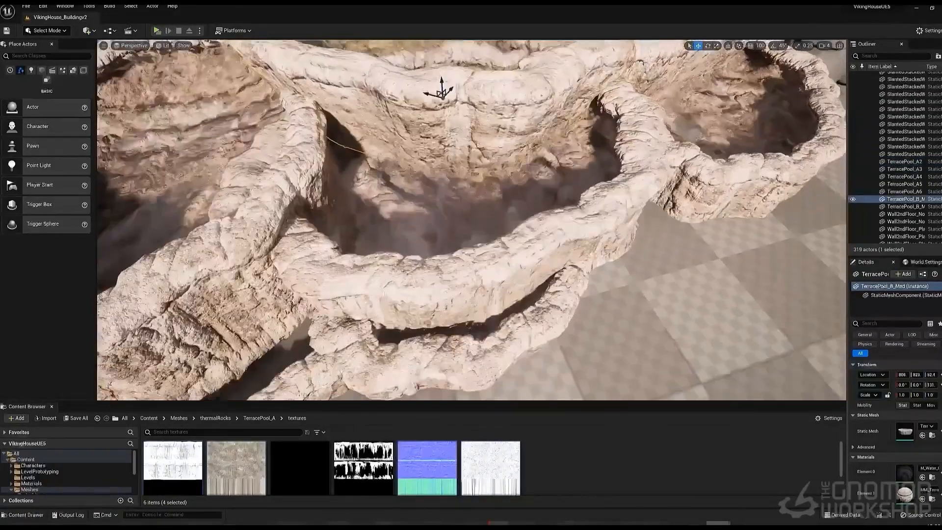
- Rotate the TerracePool_A5 pool about its vertical axis to vary its visible rock surface, and check the cluster from above
{"action": "right_click_drag", "start_coordinate": [480, 260], "coordinate": [579, 297]}
{"action": "left_click_drag", "start_coordinate": [379, 265], "coordinate": [380, 265], "text": "alt"}
{"action": "scroll", "coordinate": [520, 269], "scroll_direction": "down", "scroll_amount": 3}
{"action": "left_click_drag", "start_coordinate": [521, 269], "coordinate": [577, 272], "text": "alt"}
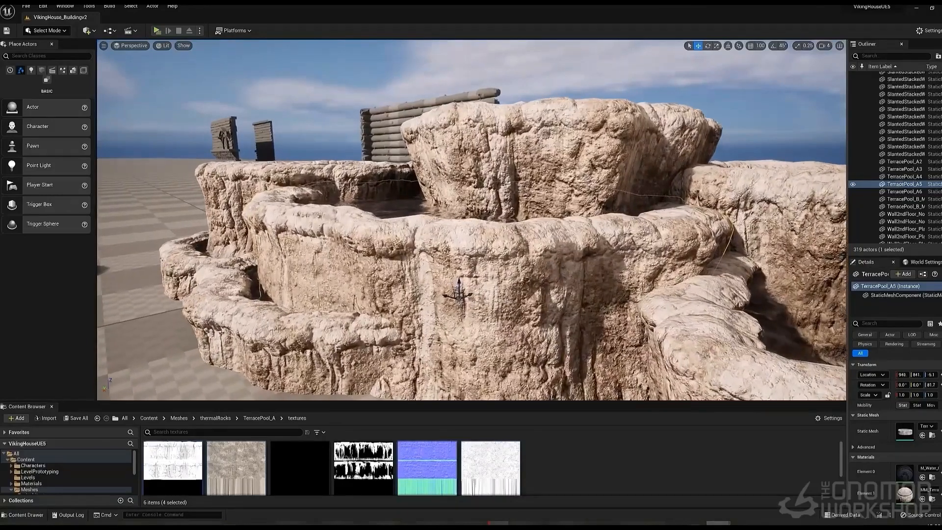
{"action": "left_click_drag", "start_coordinate": [459, 293], "coordinate": [476, 293], "text": "alt"}
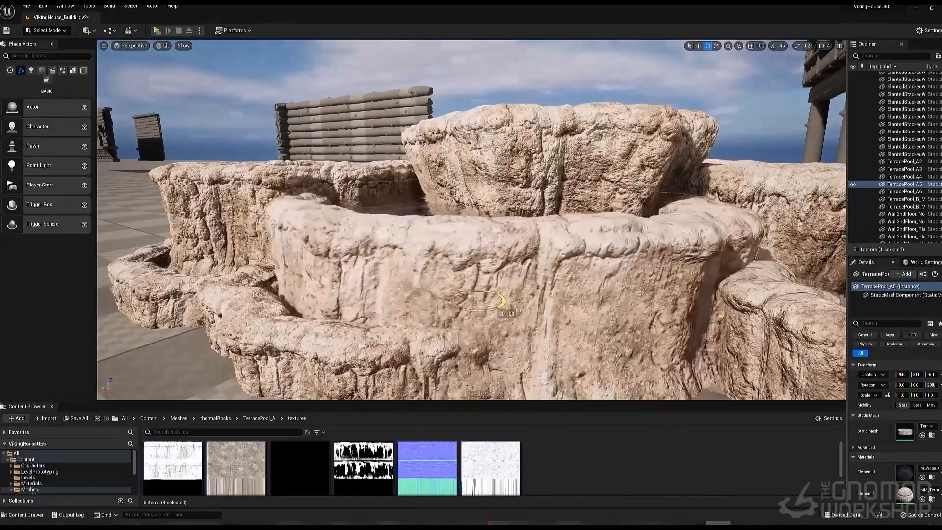
{"action": "scroll", "coordinate": [620, 252], "scroll_direction": "down", "scroll_amount": 5}
{"action": "left_click_drag", "start_coordinate": [619, 252], "coordinate": [614, 312], "text": "alt"}
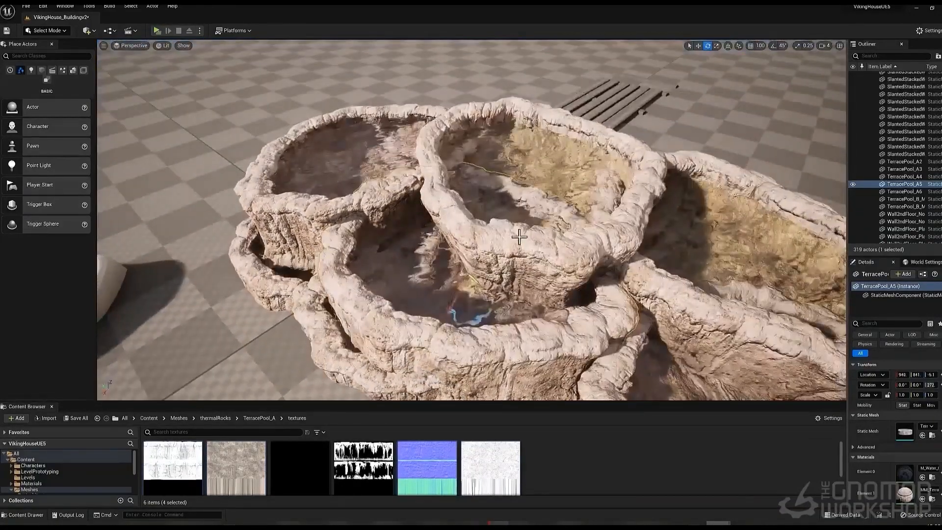
- Select the TerracePool_A3 pool and examine the cluster's basins, rims and outer wall textures from above and from the front
{"action": "left_click", "coordinate": [587, 246]}
{"action": "left_click_drag", "start_coordinate": [586, 246], "coordinate": [589, 208], "text": "alt"}
{"action": "left_click_drag", "start_coordinate": [543, 246], "coordinate": [528, 182], "text": "alt"}
{"action": "left_click_drag", "start_coordinate": [528, 183], "coordinate": [513, 243], "text": "alt"}
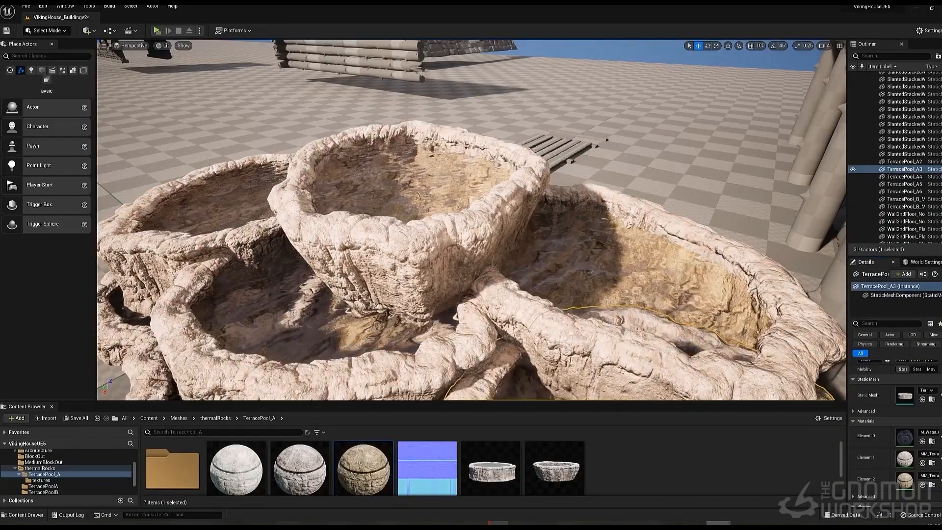
{"action": "left_click_drag", "start_coordinate": [471, 275], "coordinate": [126, 173], "text": "alt"}
{"action": "left_click_drag", "start_coordinate": [471, 221], "coordinate": [624, 238], "text": "alt"}
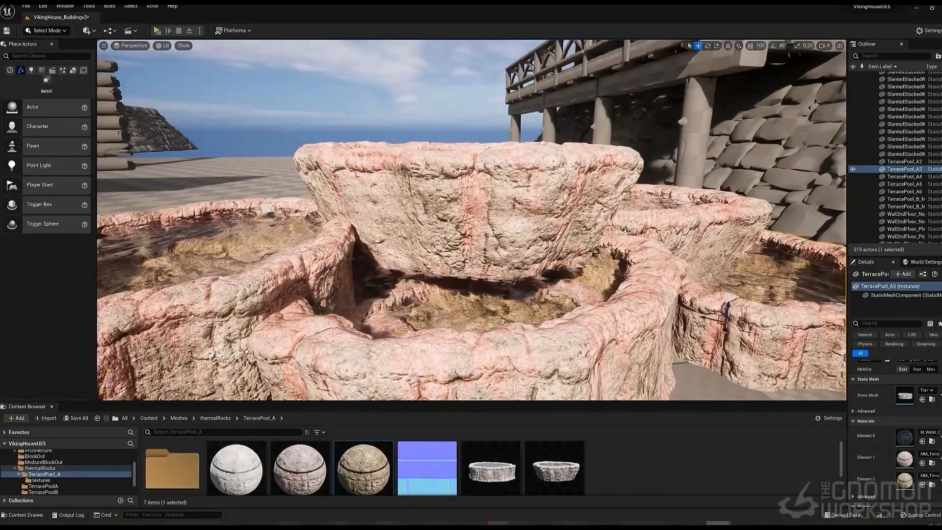
{"action": "left_click_drag", "start_coordinate": [471, 221], "coordinate": [329, 196], "text": "alt"}
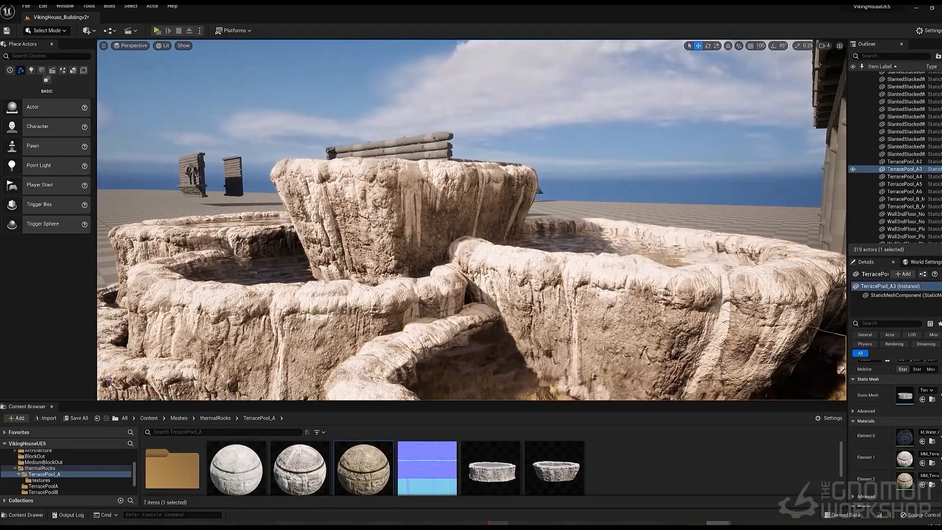
{"action": "mouse_move", "coordinate": [445, 192]}
{"action": "right_mouse_down"}
{"action": "mouse_move", "coordinate": [490, 185]}
{"action": "mouse_move", "coordinate": [400, 172]}
{"action": "mouse_move", "coordinate": [454, 189]}
{"action": "mouse_move", "coordinate": [444, 197]}
{"action": "right_mouse_up"}
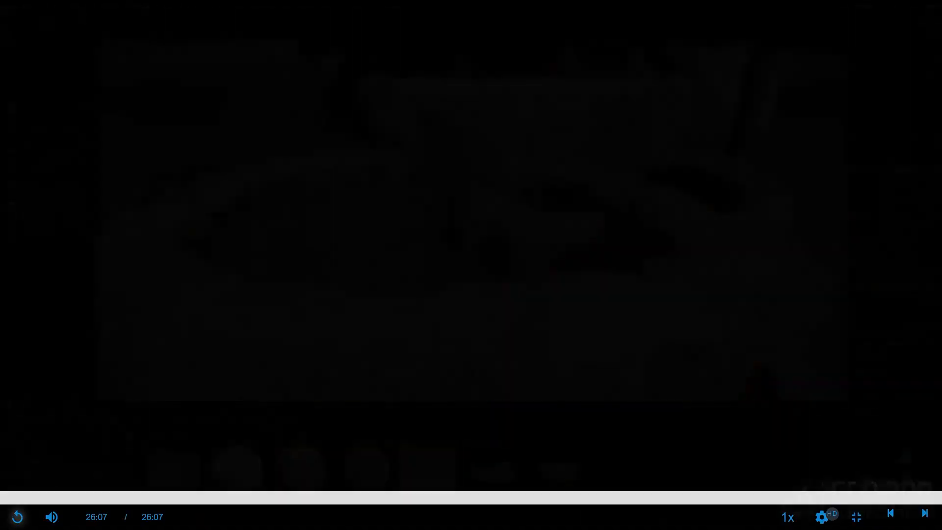